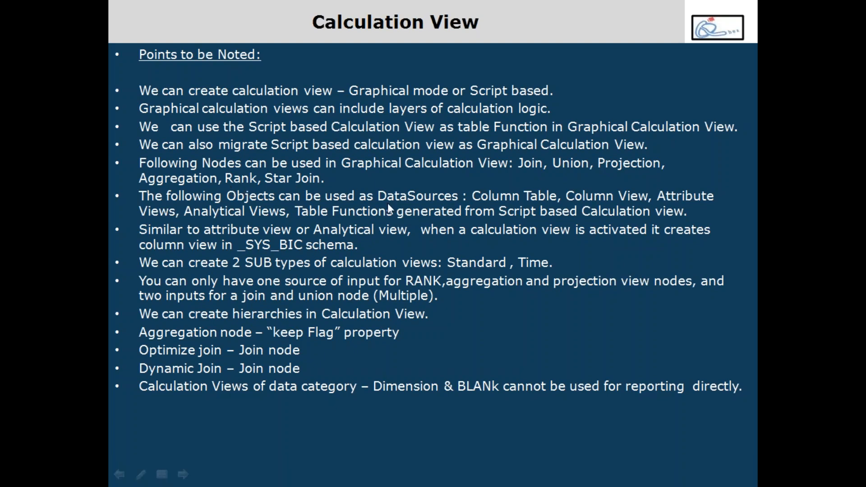
- End the slide show and add a space before "aggregation" in the RANK bullet of the Calculation View slide
key(Escape)
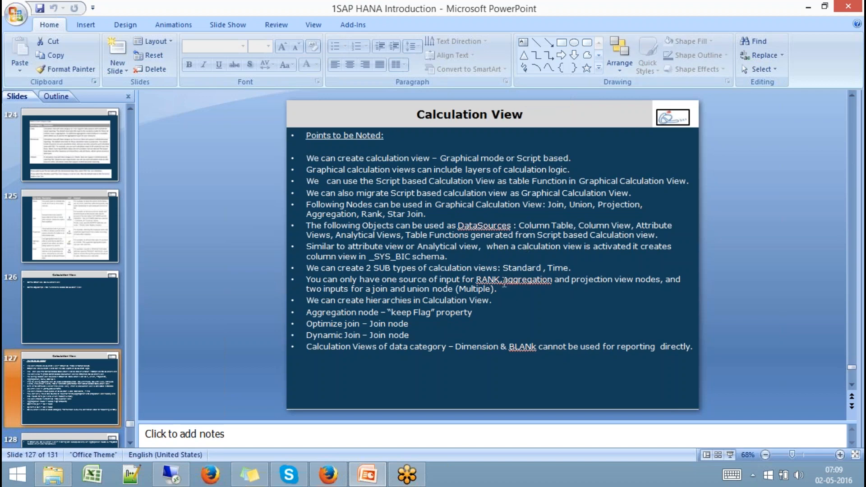
click(503, 280)
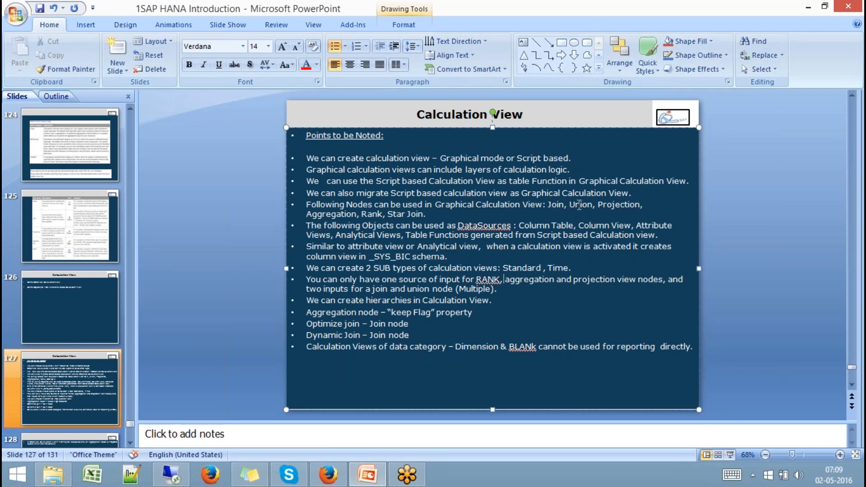
drag(571, 205, 584, 204)
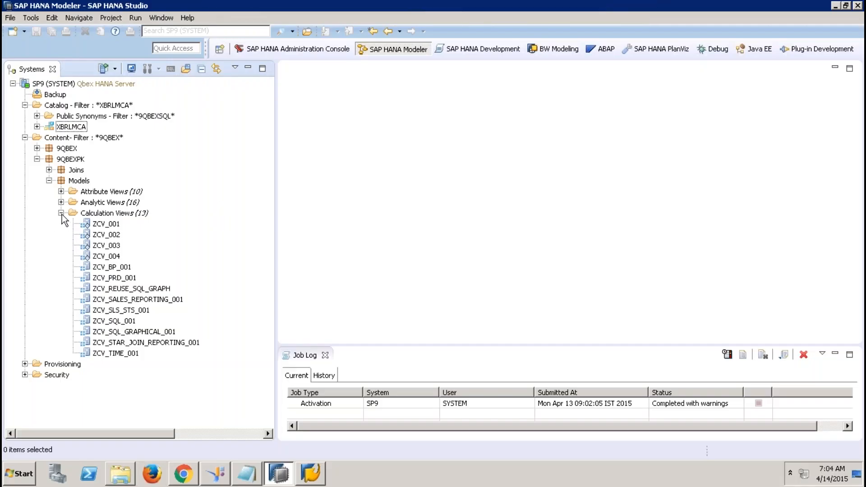
- Switch to SAP HANA Studio, list the analytic views of the Models package, examine the columns of ZAN_SALES_001 and close it
click(61, 213)
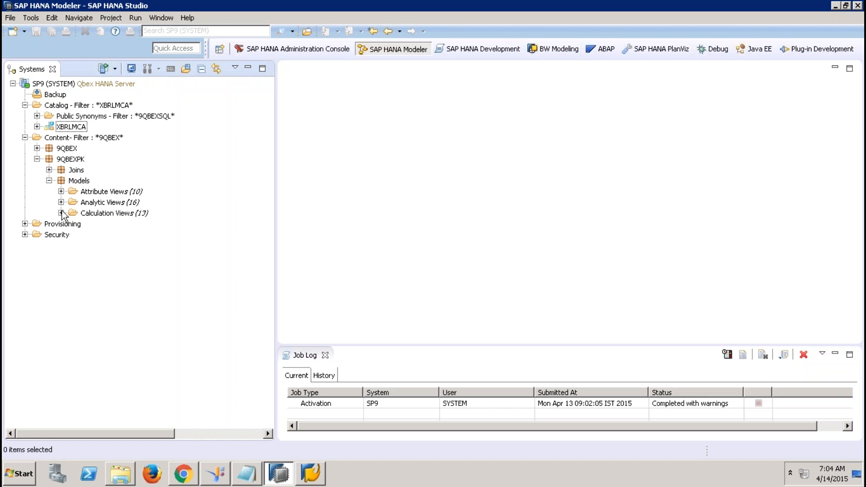
click(61, 202)
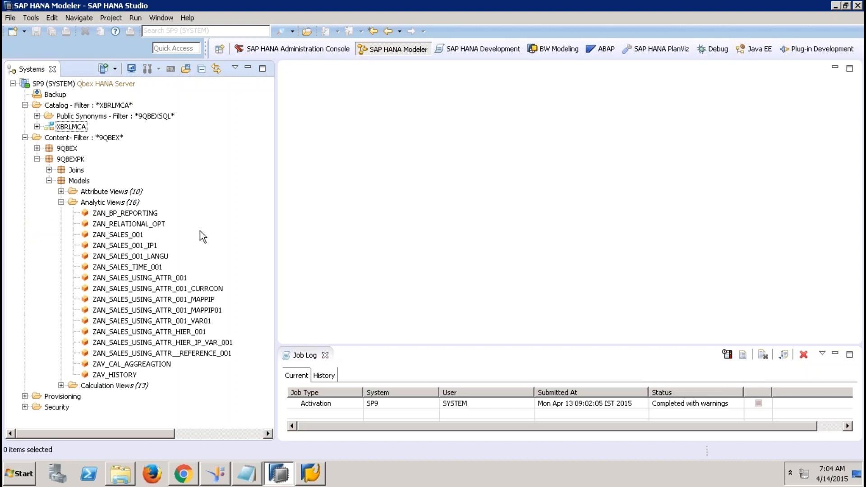
double_click(135, 235)
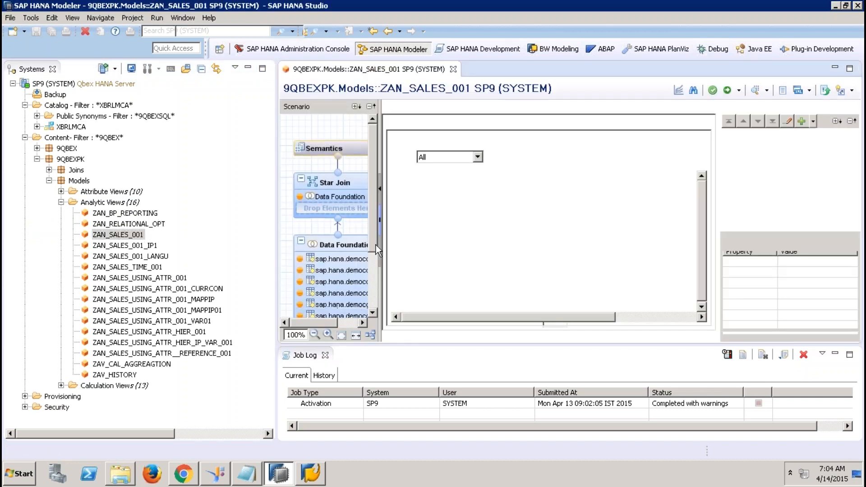
click(248, 71)
click(248, 71)
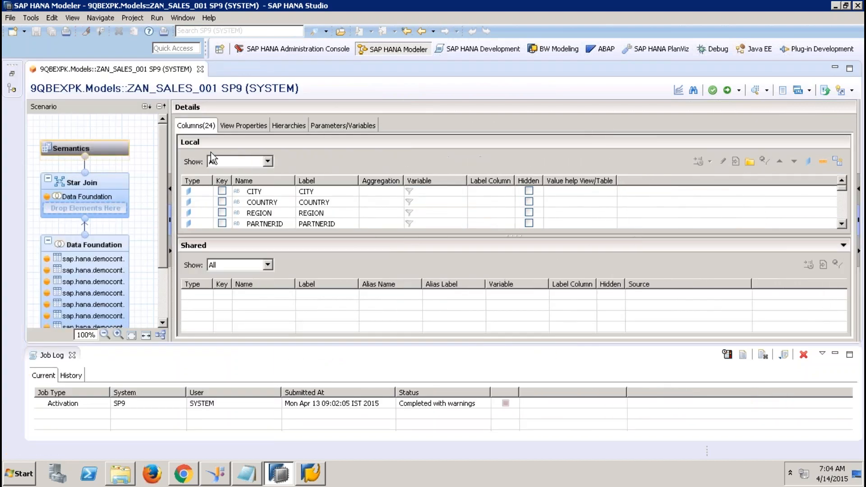
click(200, 69)
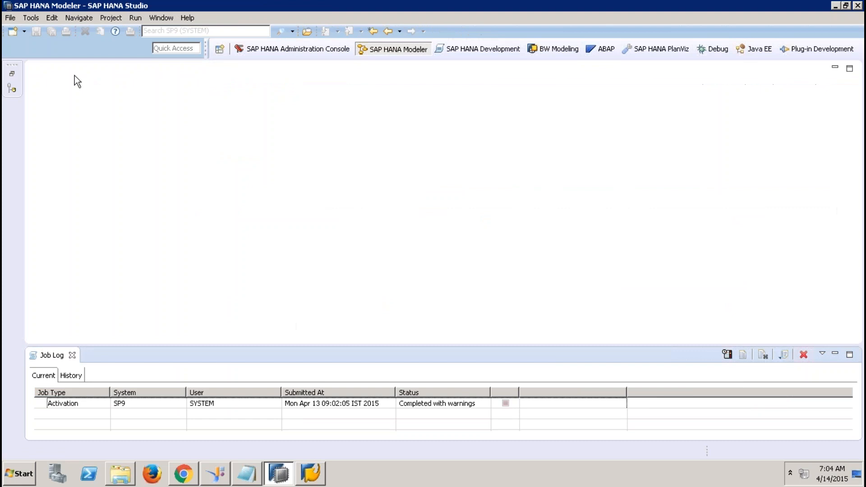
click(11, 76)
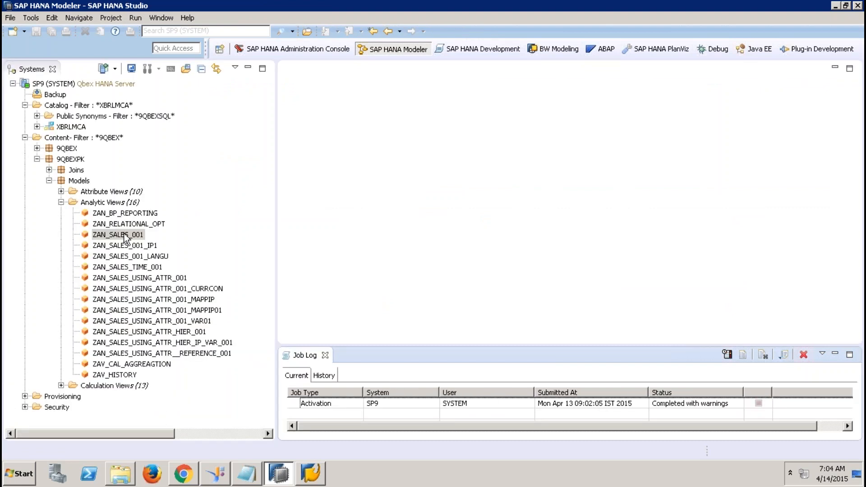
- Copy the analytic view ZAN_SALES_001 and paste it into the Analytic Views folder
right_click(124, 235)
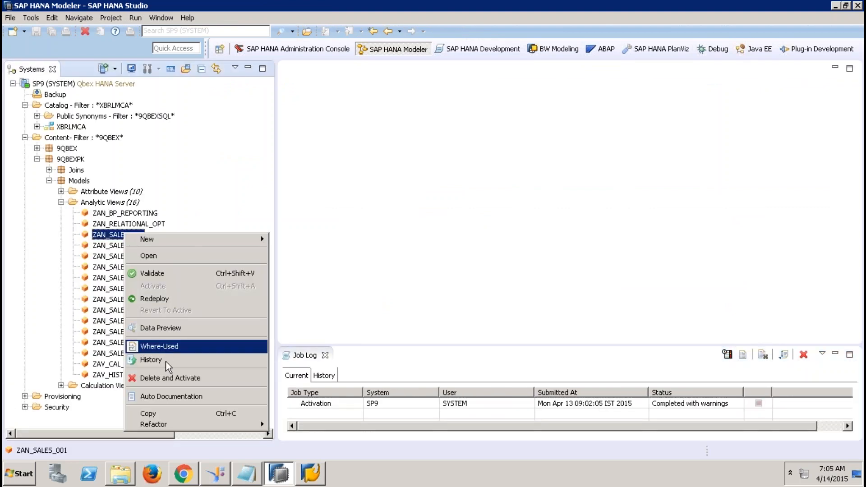
click(160, 413)
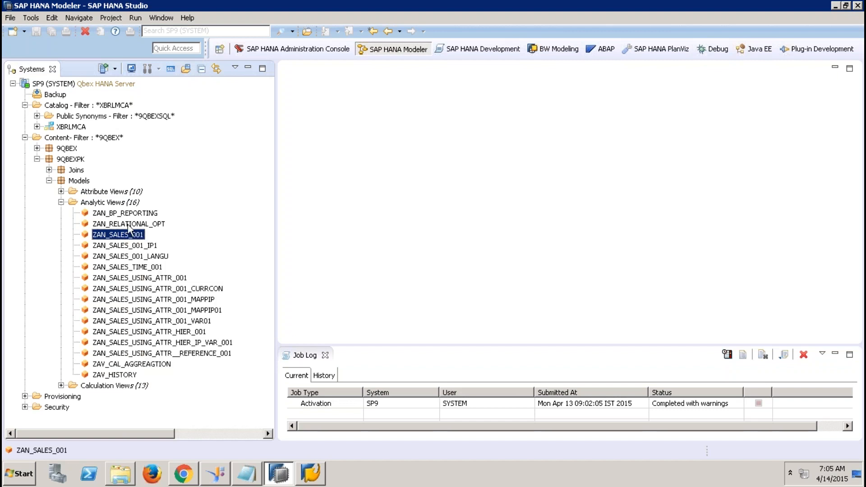
click(120, 204)
right_click(120, 204)
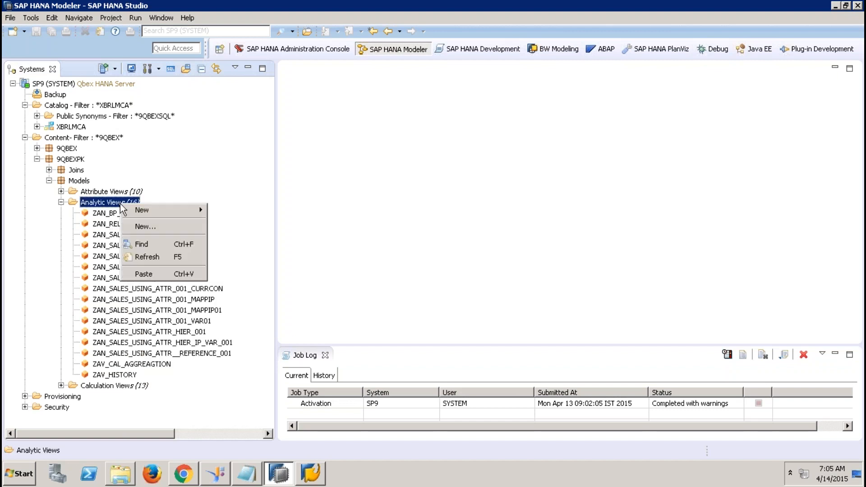
click(170, 275)
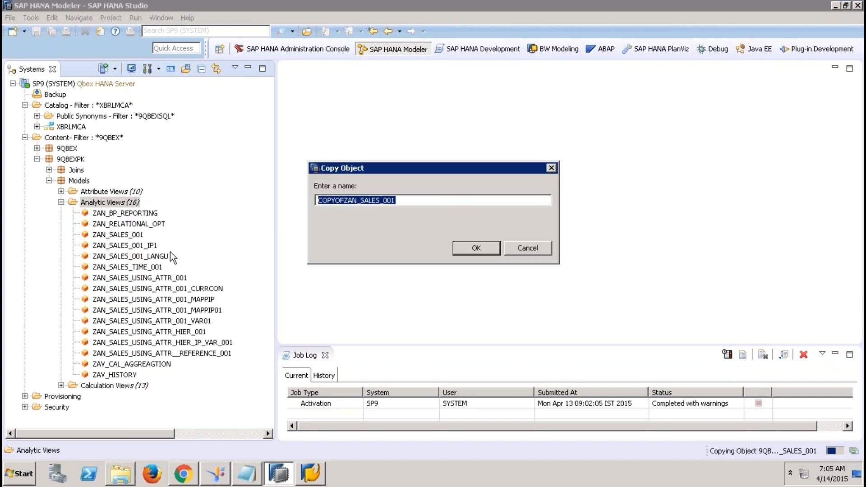
- Name the copied analytic view ZAN_SALES_EMEA_001 and complete the copy
click(347, 200)
drag(346, 200, 249, 205)
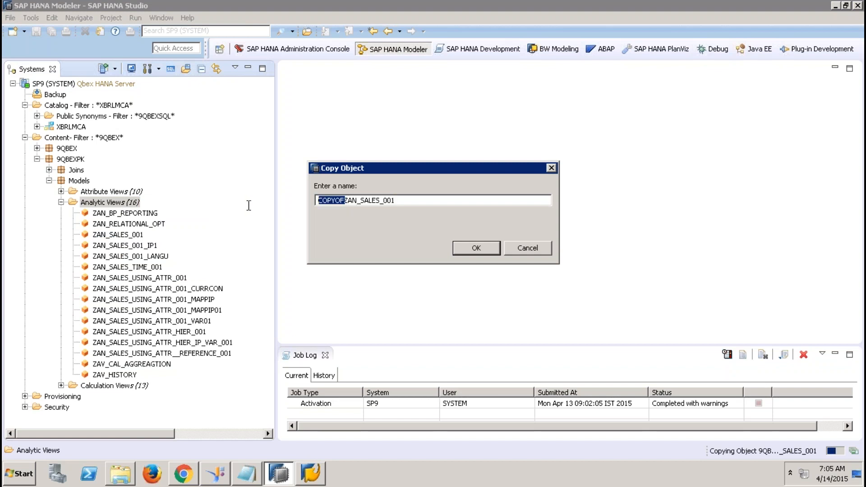
key(BackSpace)
click(357, 202)
text(EMEA_)
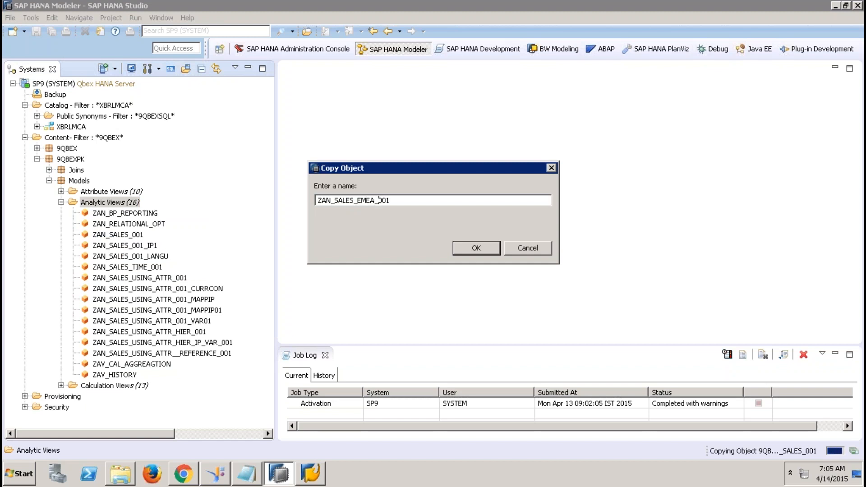
click(487, 248)
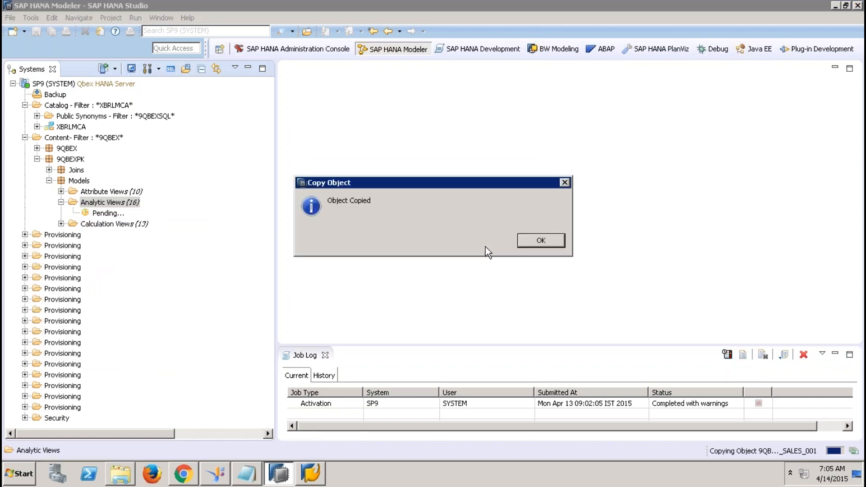
click(532, 242)
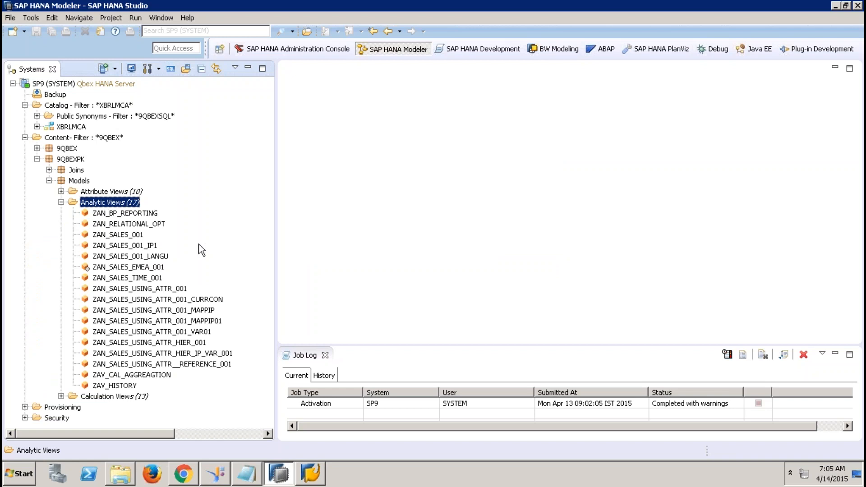
- Open ZAN_SALES_EMEA_001, close the job log and display the view's Data Foundation node
double_click(145, 267)
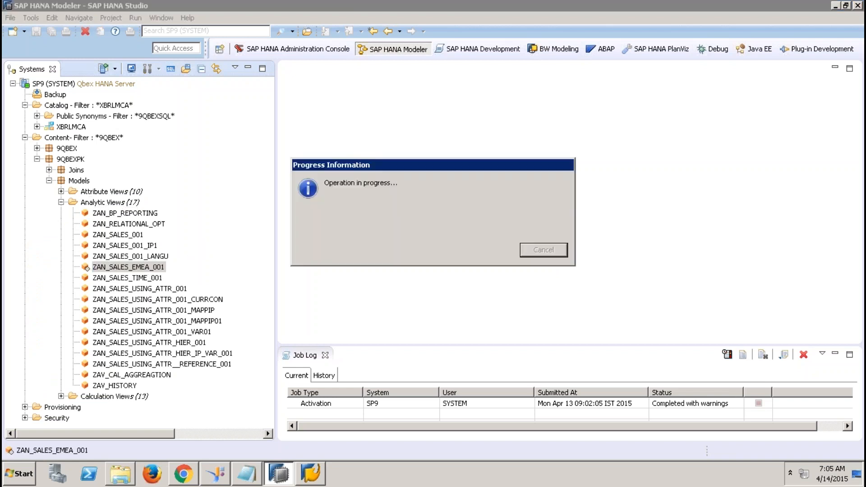
click(325, 355)
click(346, 261)
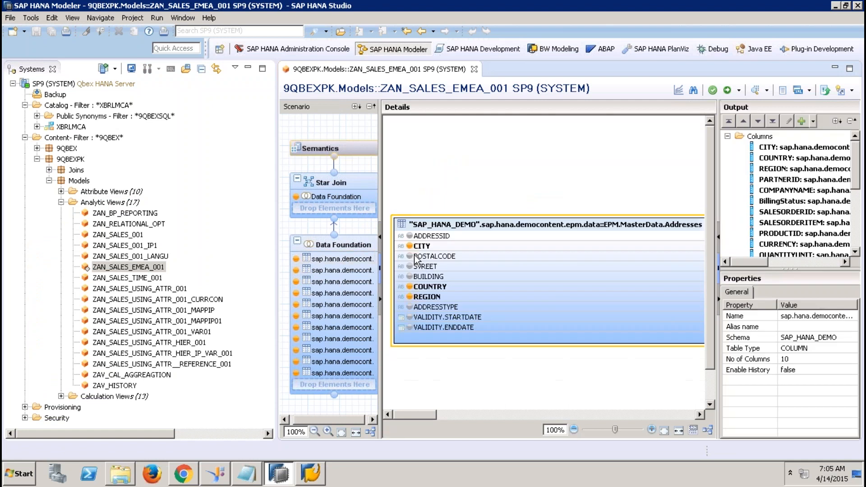
- Apply a filter to the REGION column of the Addresses table with operator Equal and value EMEA
click(440, 296)
right_click(440, 297)
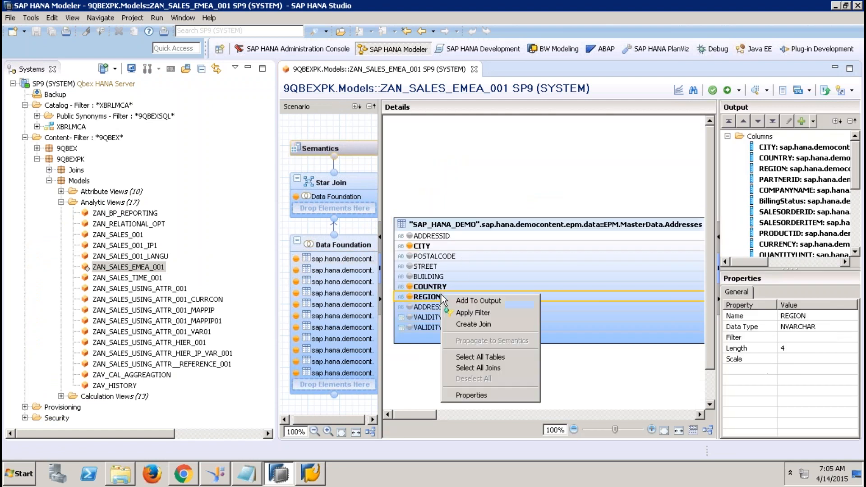
click(473, 313)
click(255, 124)
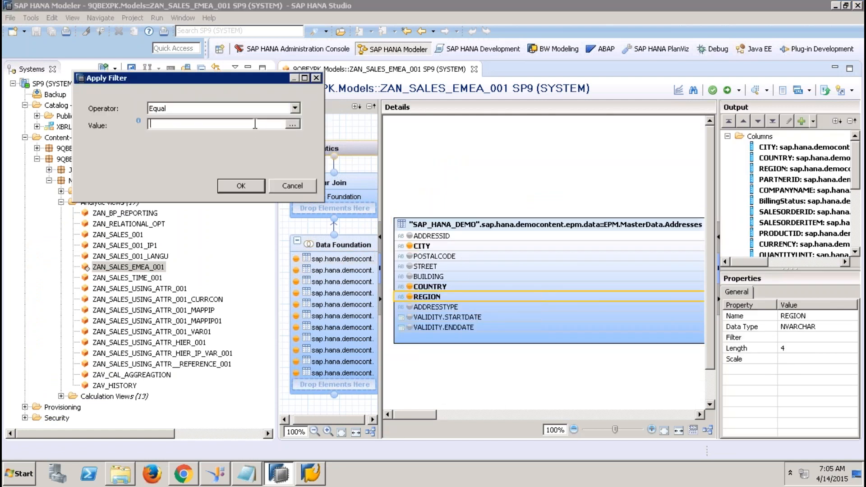
click(296, 123)
double_click(129, 105)
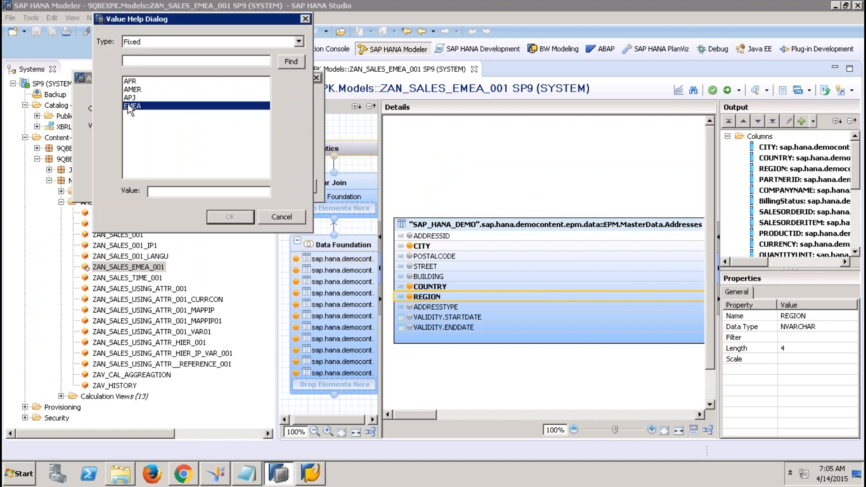
click(232, 182)
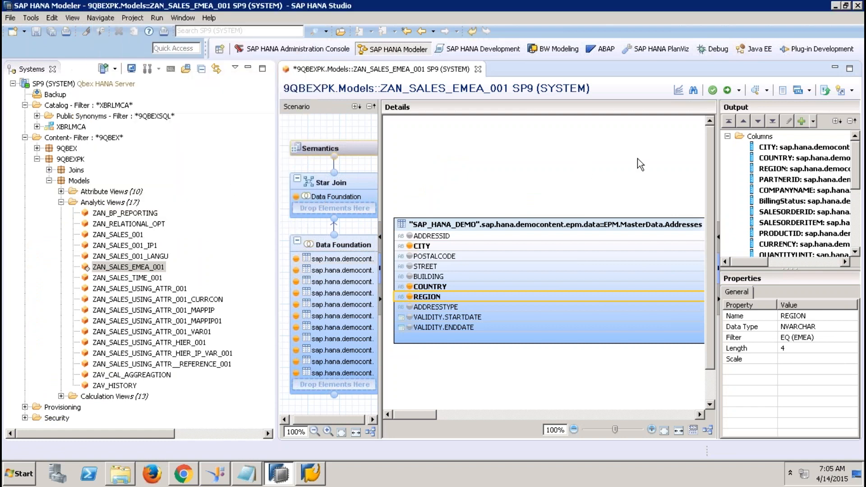
- Save and activate ZAN_SALES_EMEA_001 from its Semantics node, and close the view
click(358, 149)
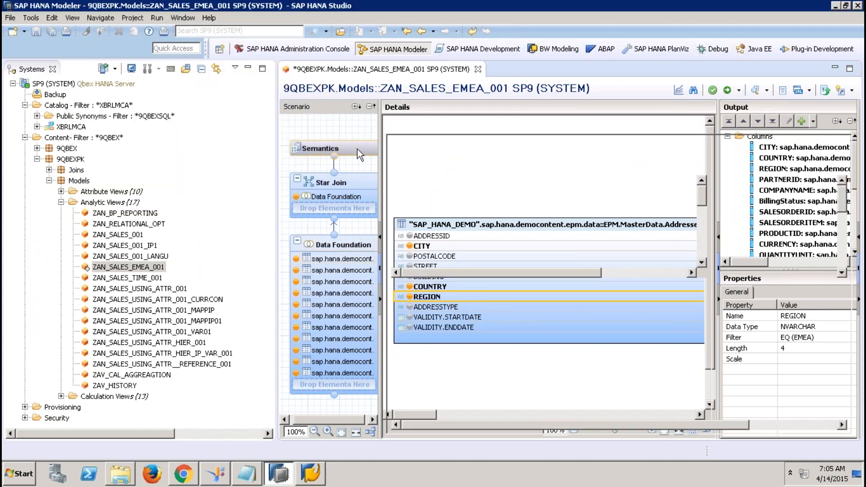
click(727, 90)
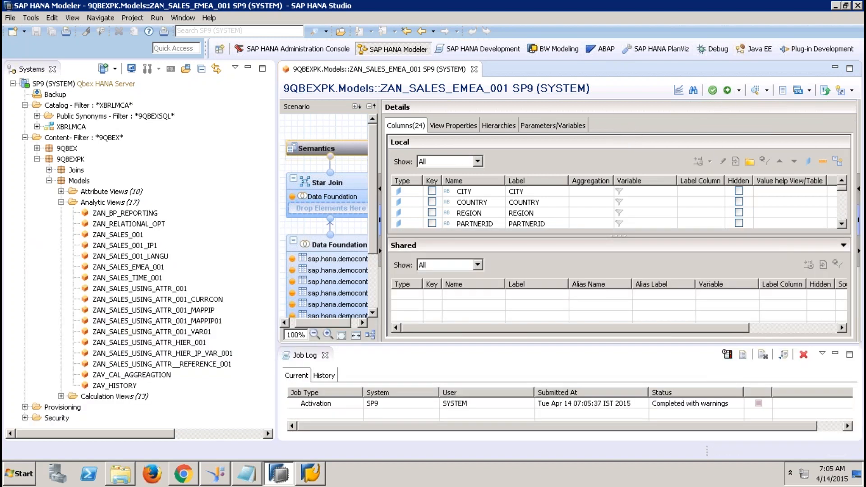
click(475, 70)
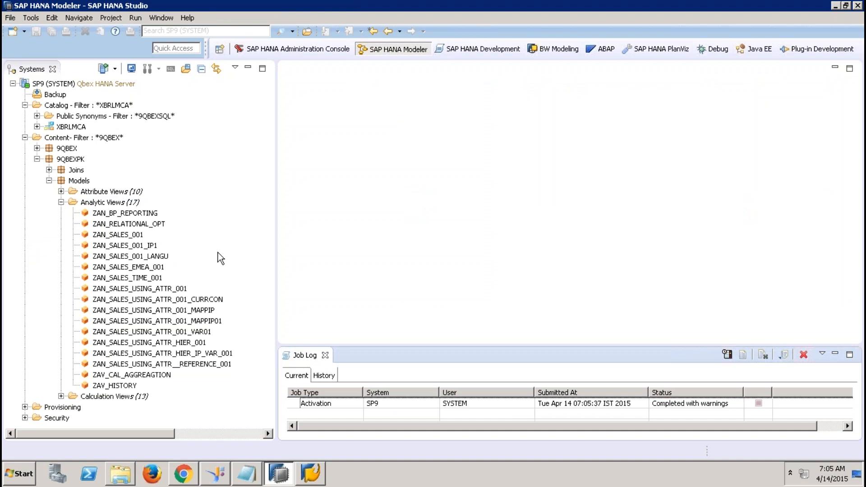
- Copy the analytic view ZAN_SALES_EMEA_001 and paste it into the Analytic Views folder
right_click(151, 271)
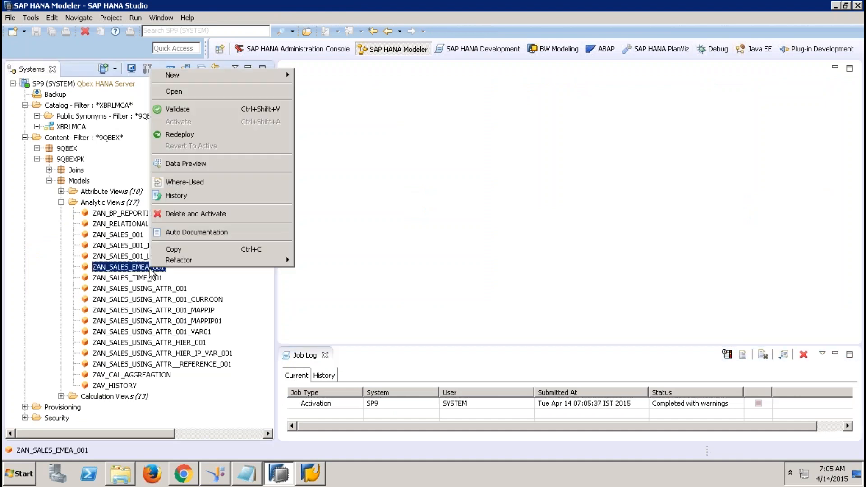
click(175, 249)
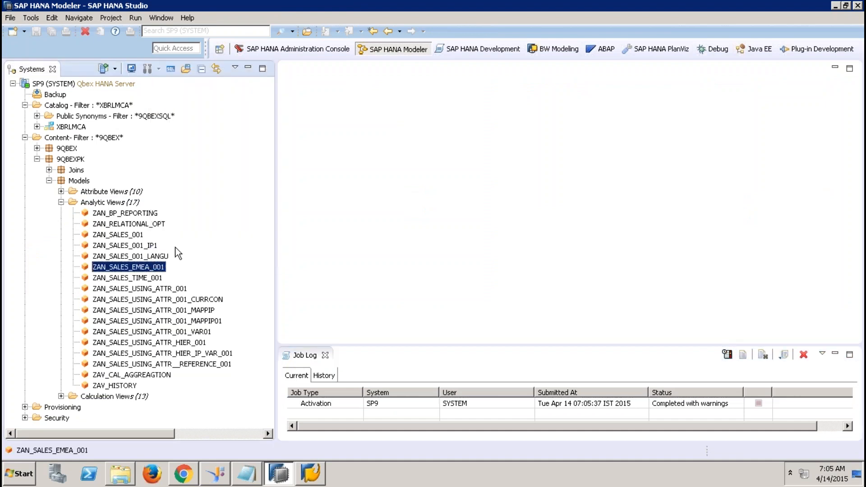
right_click(125, 206)
click(162, 276)
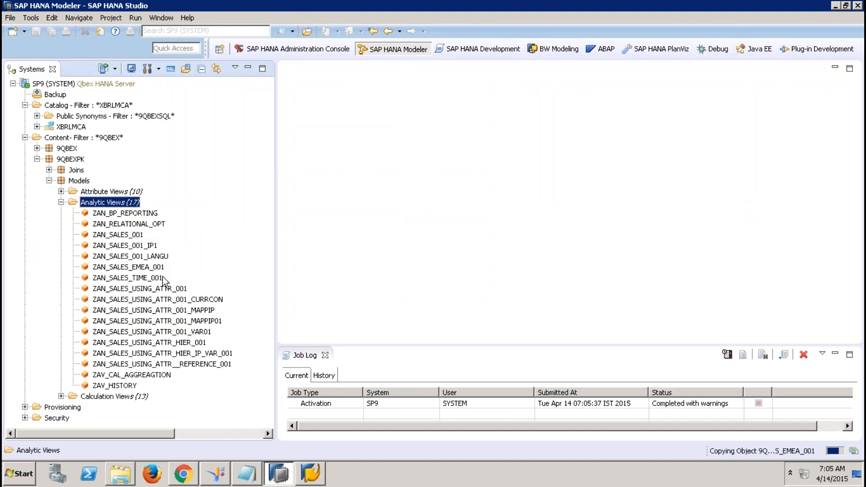
- Name the copied analytic view ZAN_SALES_APJ_001 and complete the copy
drag(344, 202, 319, 200)
key(BackSpace)
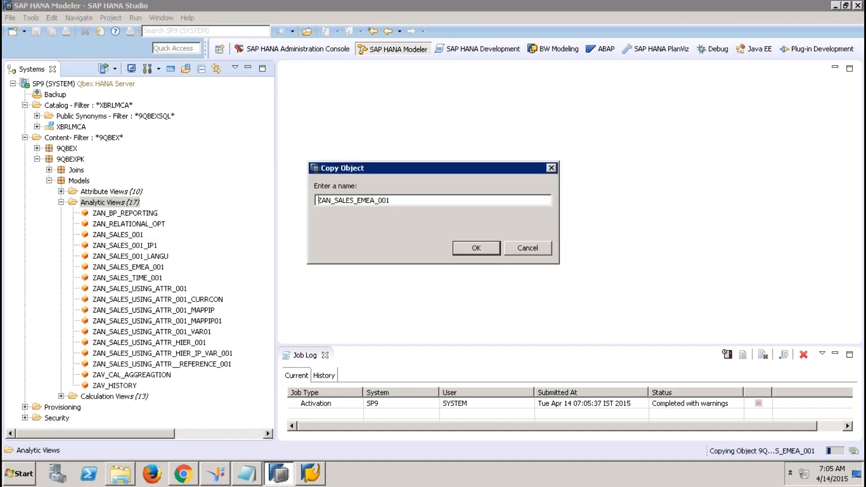
click(376, 201)
key(BackSpace)
key(BackSpace)
key(BackSpace)
key(BackSpace)
text(APJ)
click(477, 249)
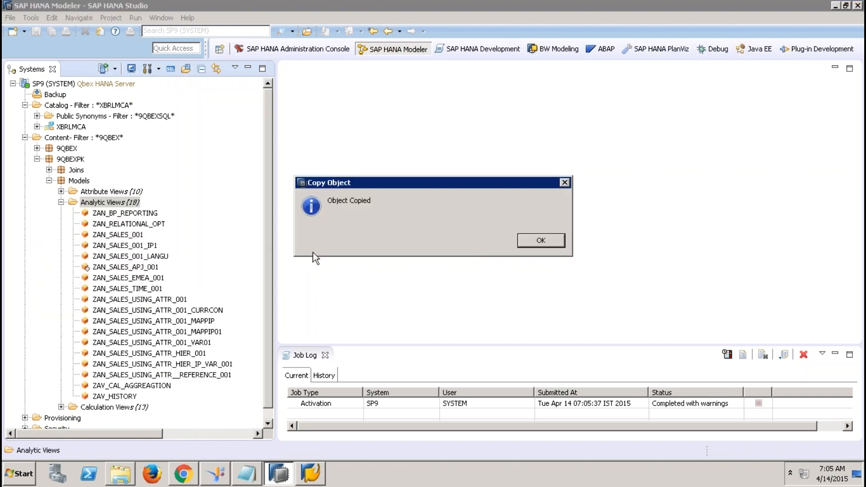
click(541, 240)
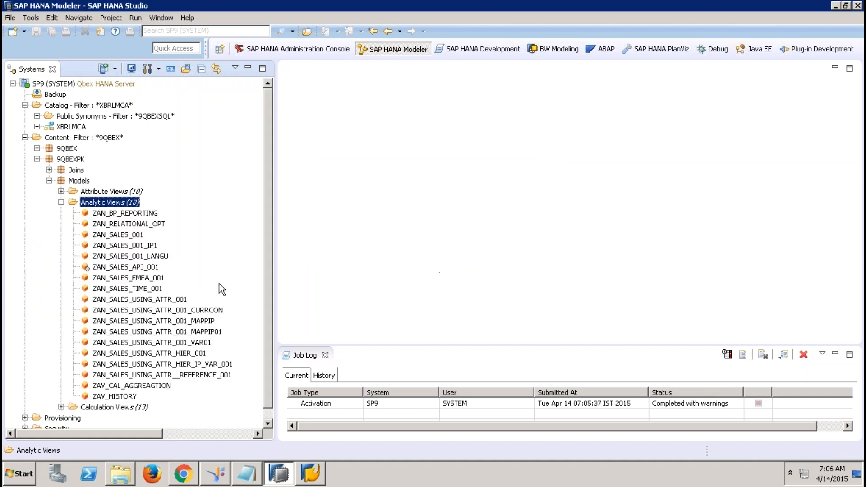
- Open ZAN_SALES_APJ_001 and change the REGION filter value of the Addresses table in its Data Foundation to APJ
double_click(145, 268)
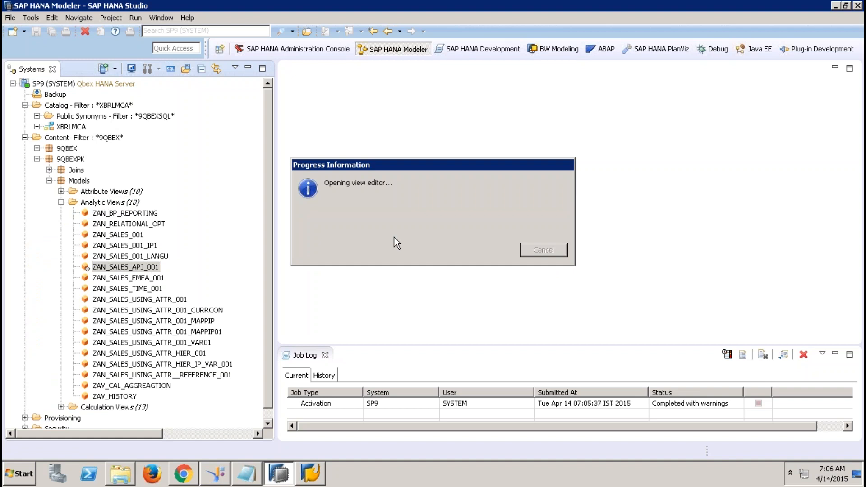
click(324, 355)
click(343, 256)
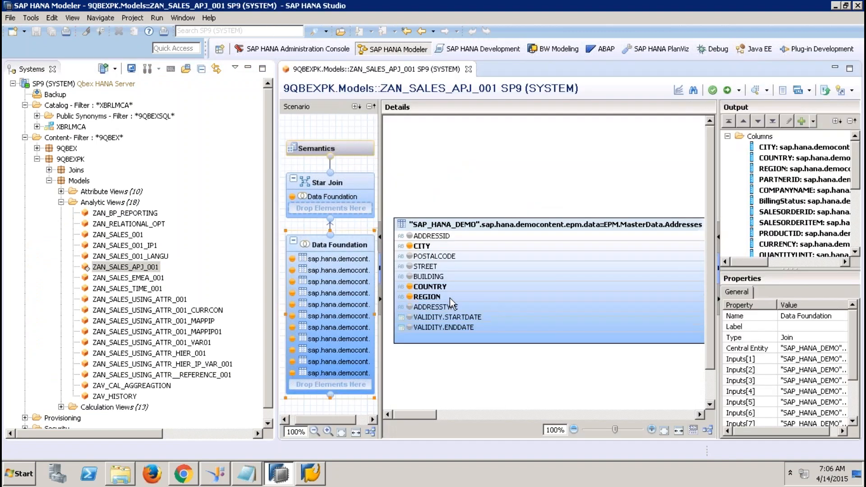
right_click(450, 298)
click(487, 317)
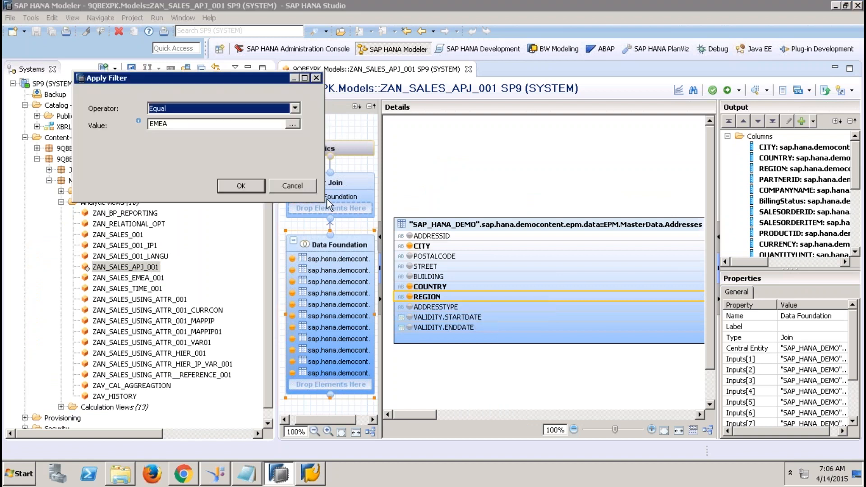
click(291, 124)
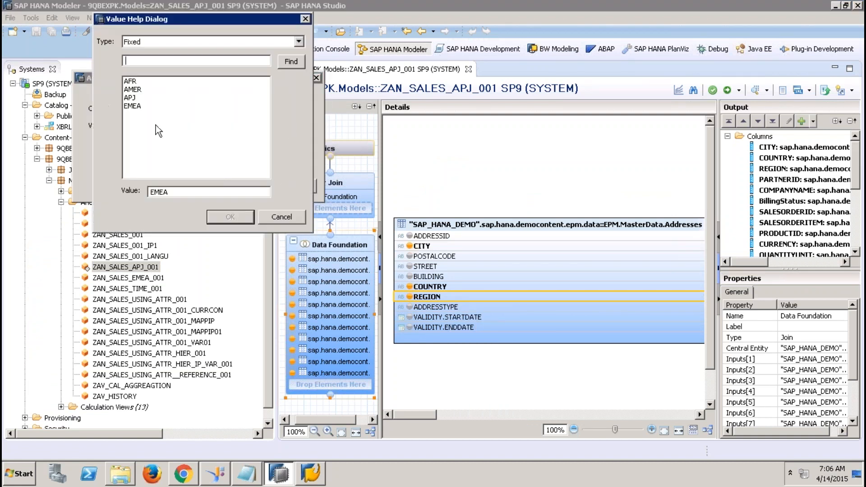
double_click(132, 97)
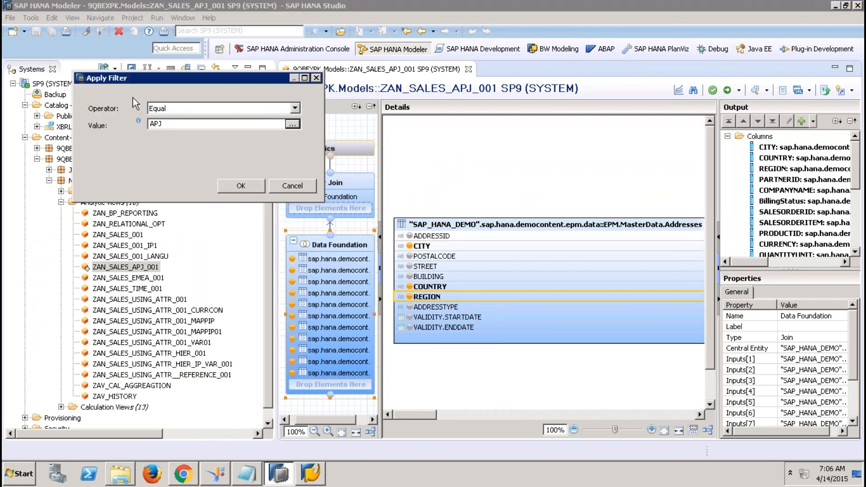
click(242, 185)
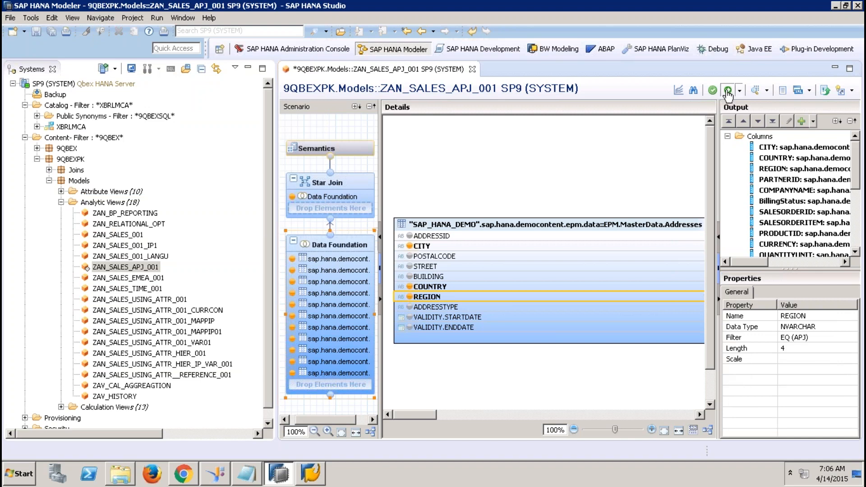
- Save and activate ZAN_SALES_APJ_001, and close the view and the job log
click(728, 90)
click(469, 69)
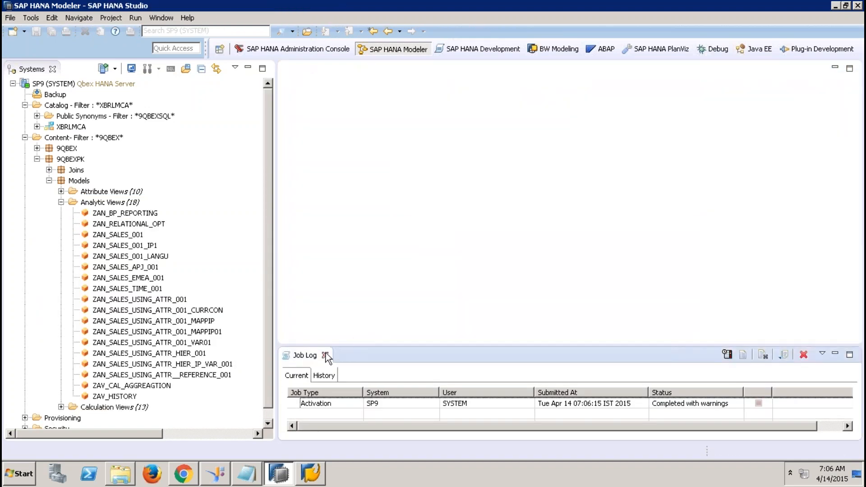
click(325, 355)
- Copy the analytic view ZAN_SALES_EMEA_001 and paste it into the Analytic Views folder
right_click(150, 281)
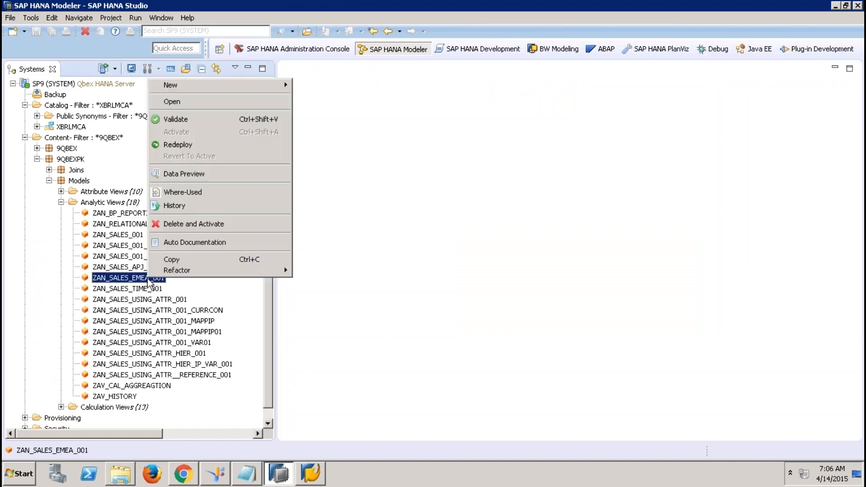
click(185, 259)
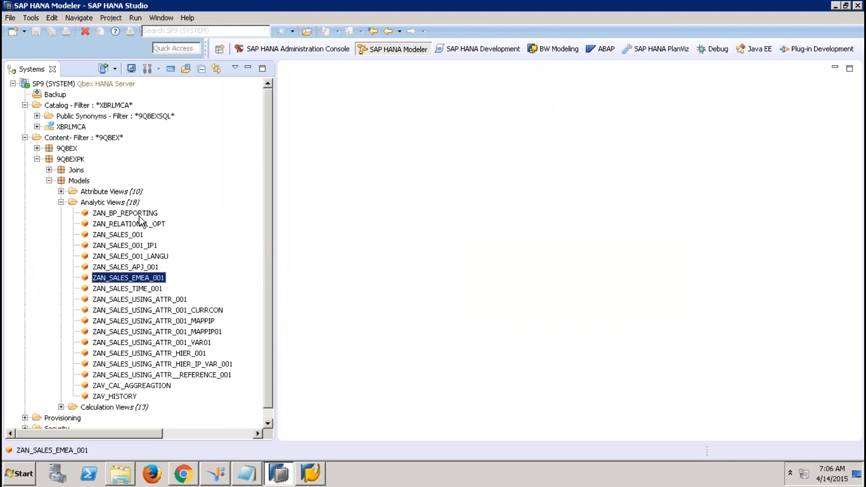
click(128, 202)
right_click(130, 203)
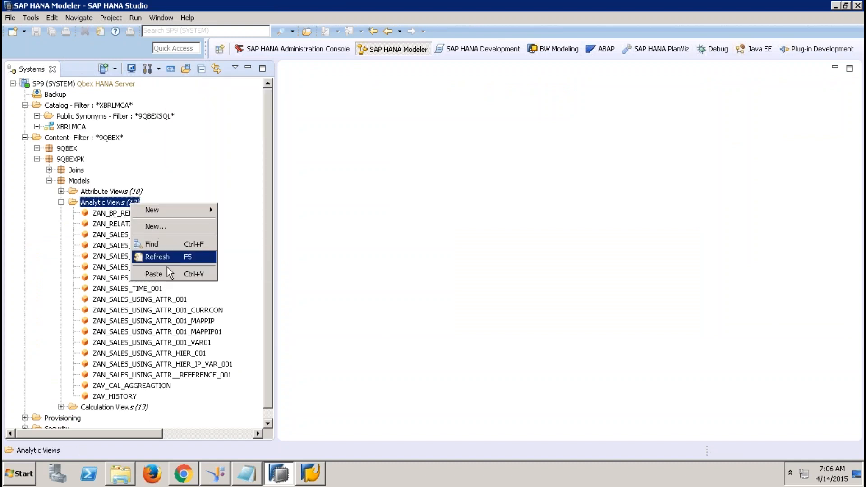
click(156, 273)
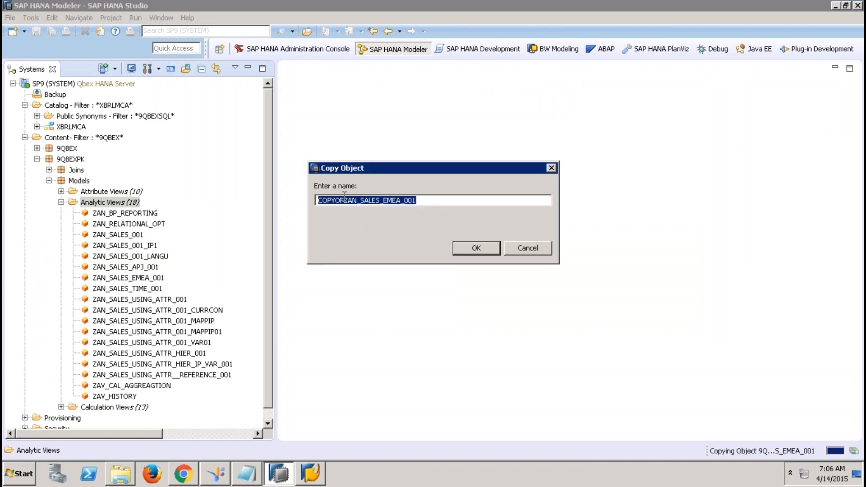
- Name the copied analytic view ZAN_SALES_AMER_001 and complete the copy
drag(345, 199, 234, 197)
key(BackSpace)
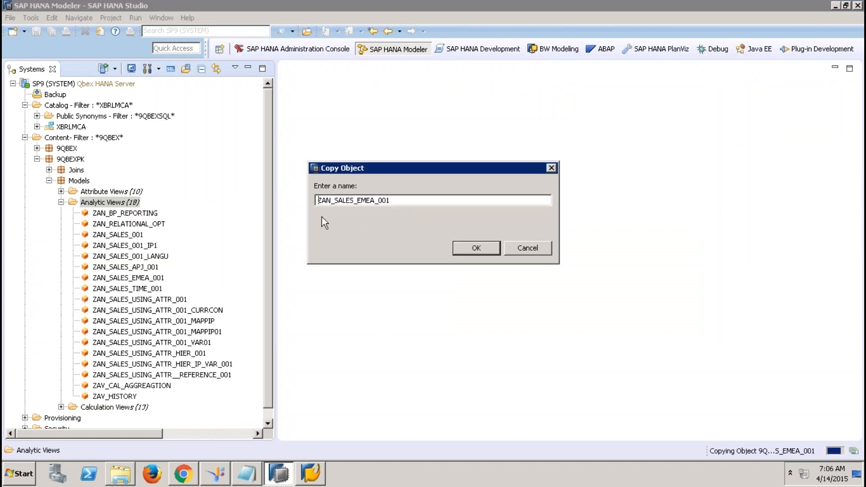
key(BackSpace)
key(BackSpace)
key(BackSpace)
key(BackSpace)
text(AMER)
click(474, 250)
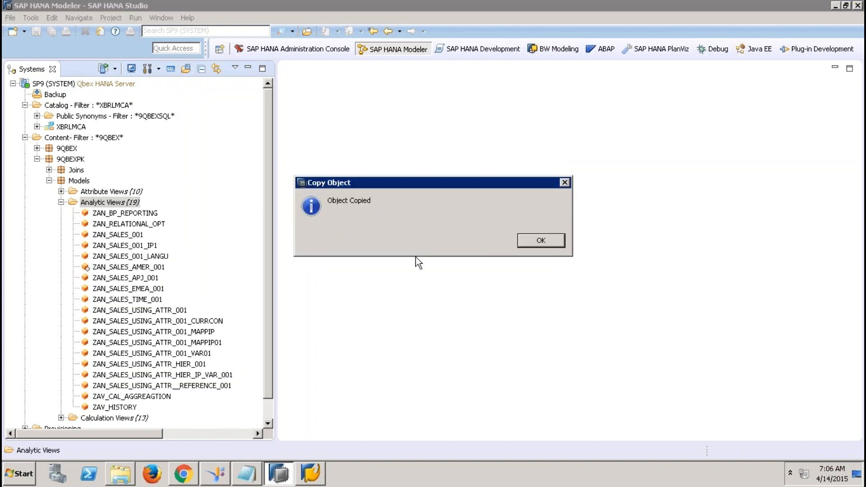
click(527, 241)
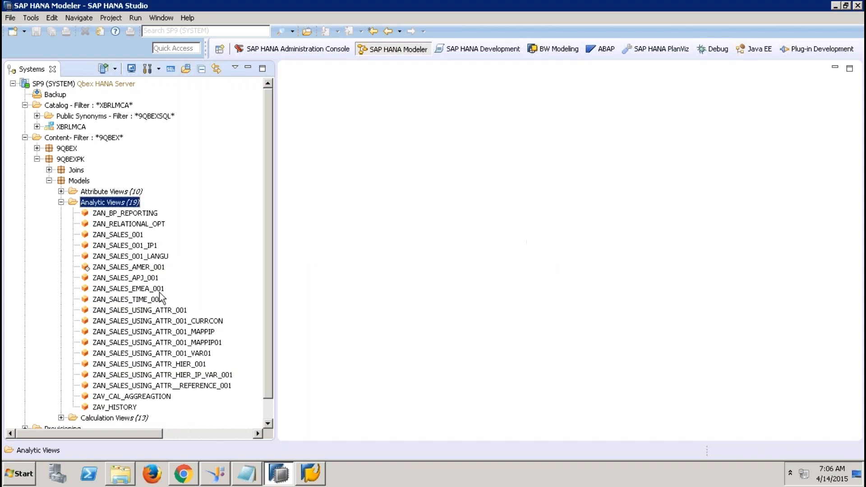
- Open ZAN_SALES_AMER_001 and change the REGION filter value of the Addresses table in its Data Foundation to AMER
double_click(151, 268)
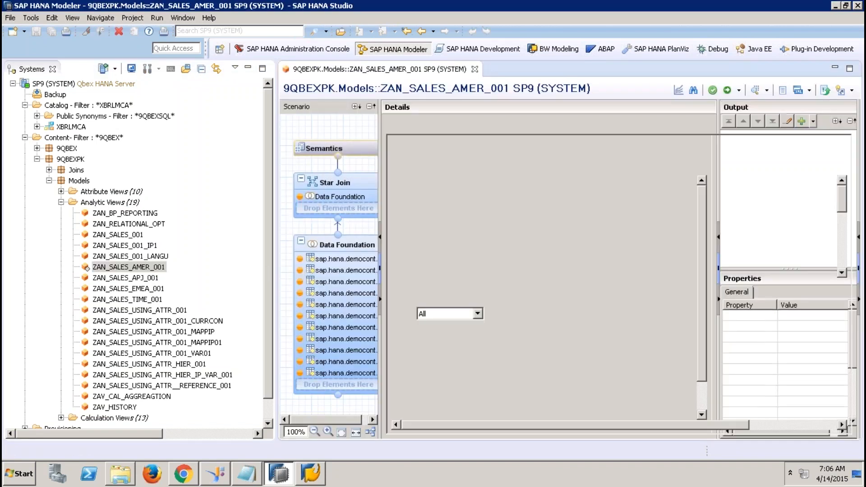
click(343, 306)
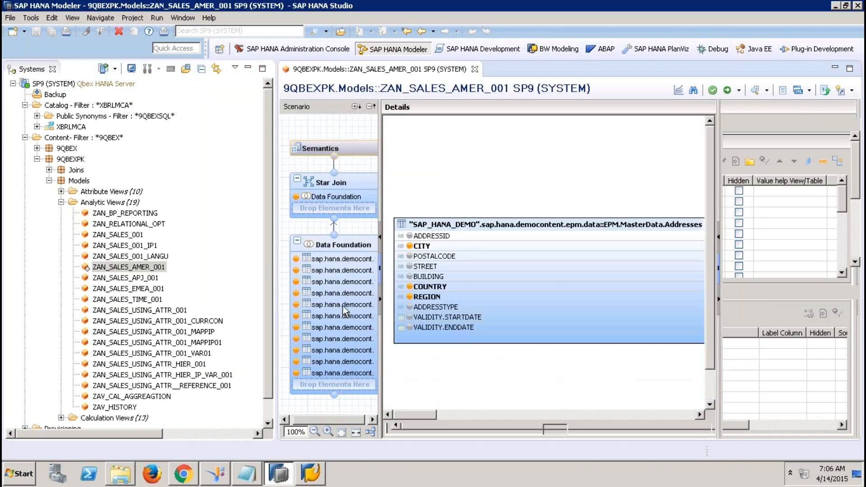
right_click(462, 298)
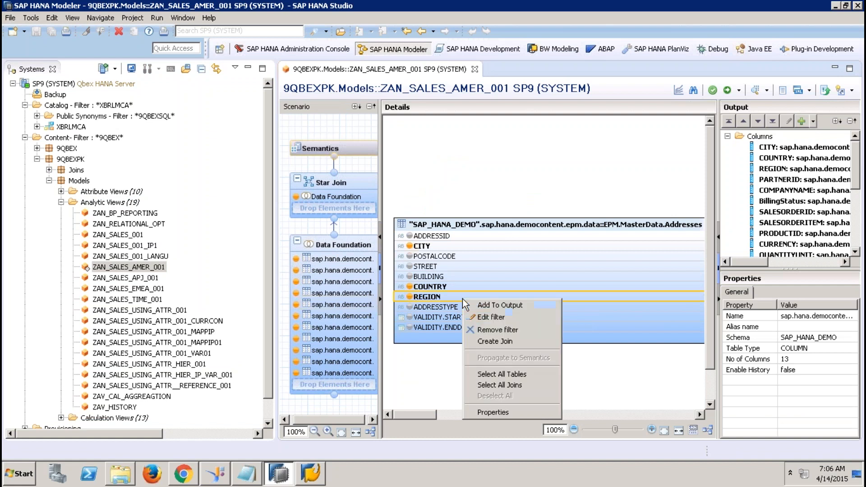
click(500, 315)
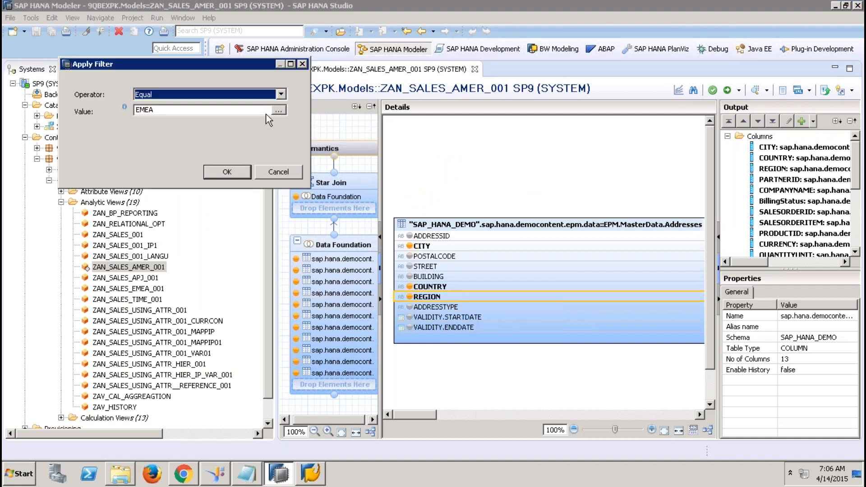
click(278, 110)
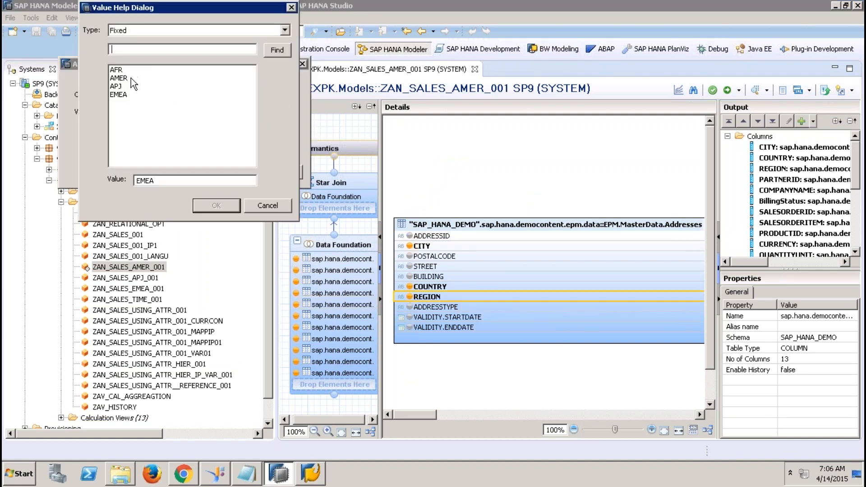
double_click(118, 77)
click(228, 173)
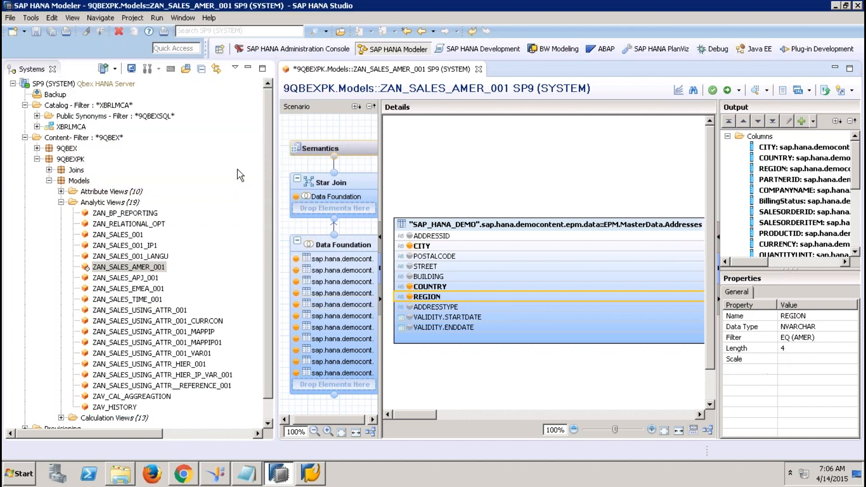
- Save and activate ZAN_SALES_AMER_001, and close the view
click(728, 90)
click(475, 70)
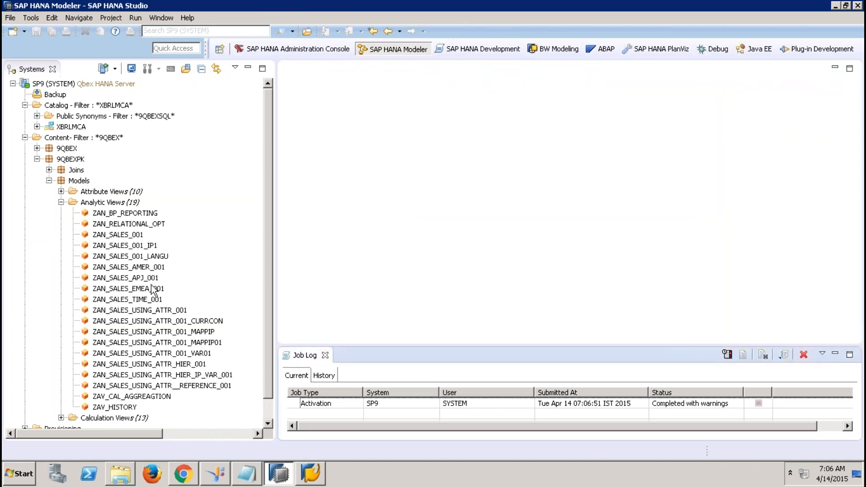
- Copy the analytic view ZAN_SALES_AMER_001 and paste it into the Analytic Views folder
click(154, 268)
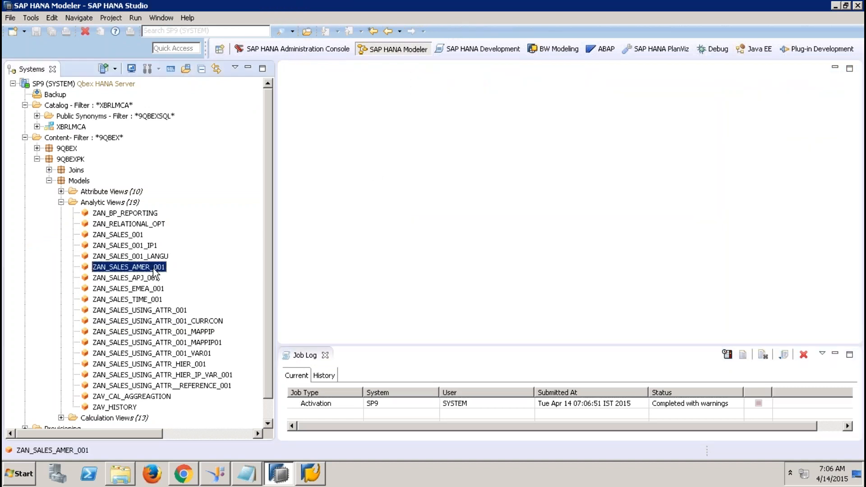
right_click(154, 268)
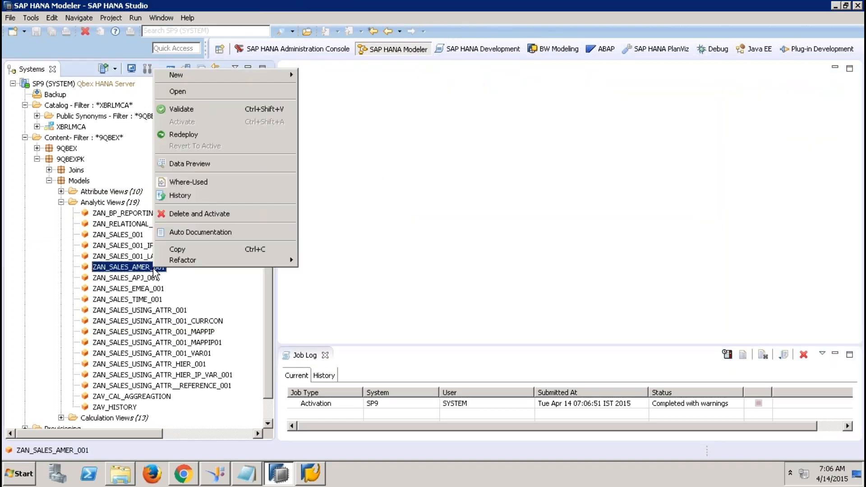
click(201, 249)
right_click(123, 208)
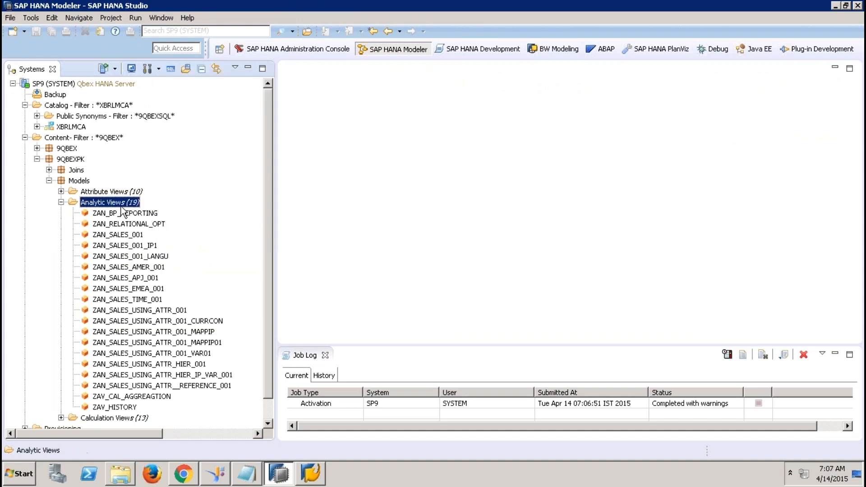
click(148, 277)
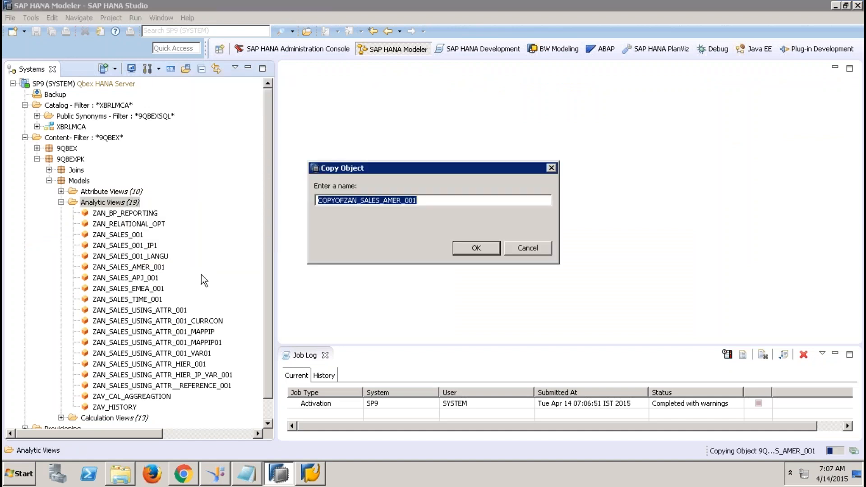
- Name the copied analytic view ZAN_SALES_AFR_001 and complete the copy
drag(342, 200, 289, 197)
key(BackSpace)
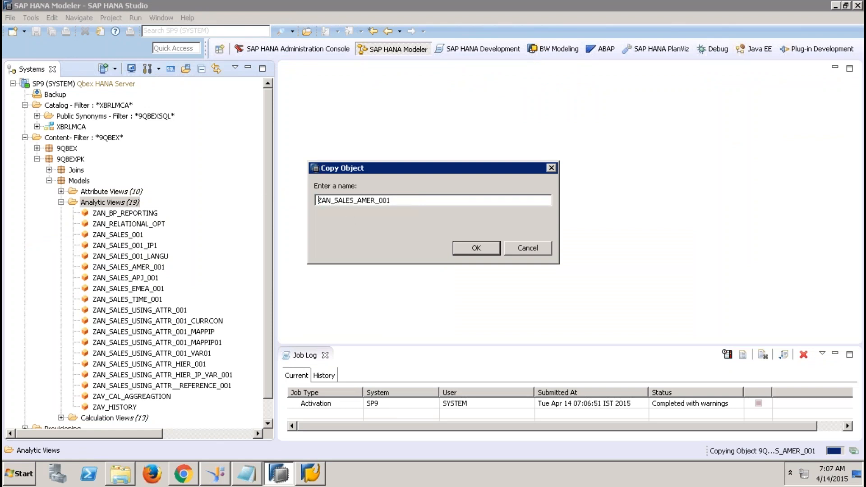
click(371, 200)
key(BackSpace)
key(BackSpace)
click(465, 247)
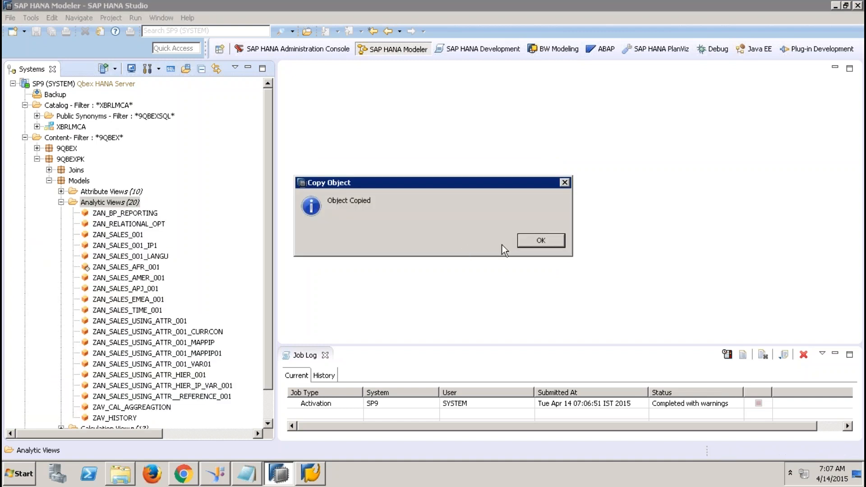
click(539, 241)
- Open ZAN_SALES_AFR_001 and change the REGION filter value of the Addresses table in its Data Foundation to AFR
click(142, 268)
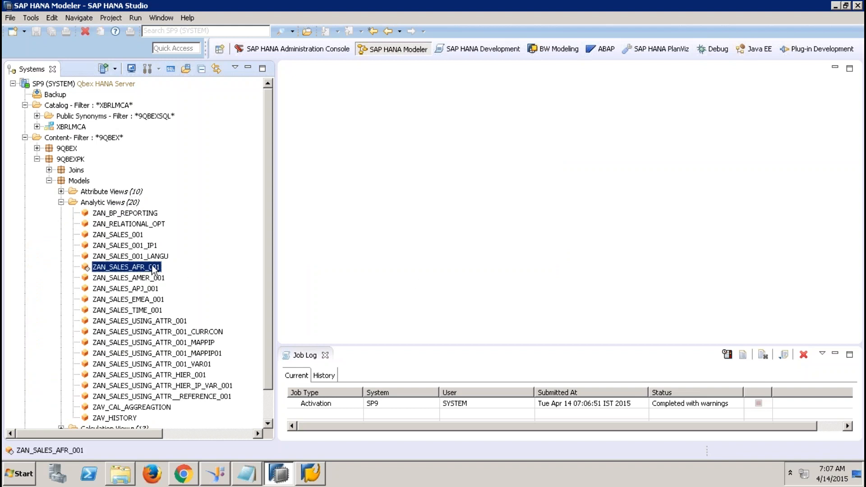
double_click(154, 268)
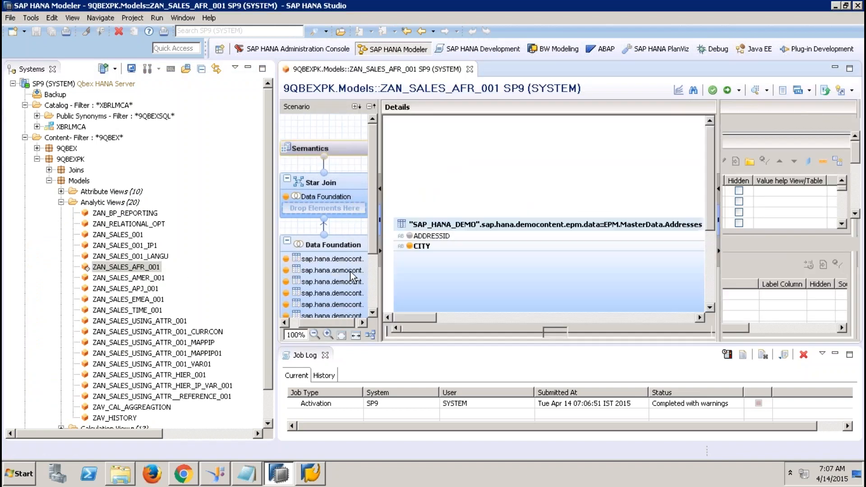
right_click(480, 293)
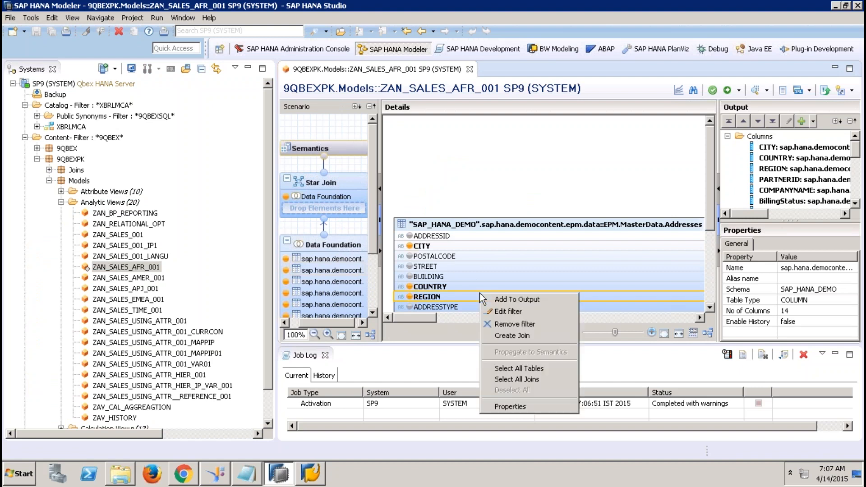
click(508, 311)
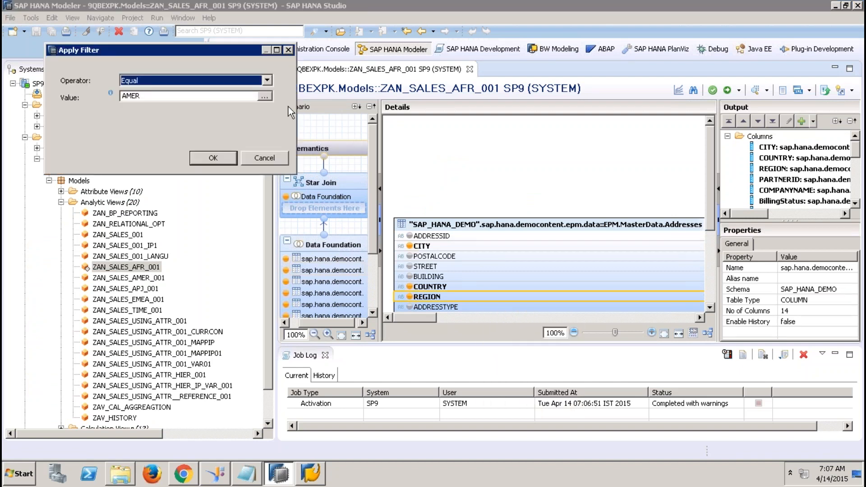
click(263, 96)
double_click(129, 72)
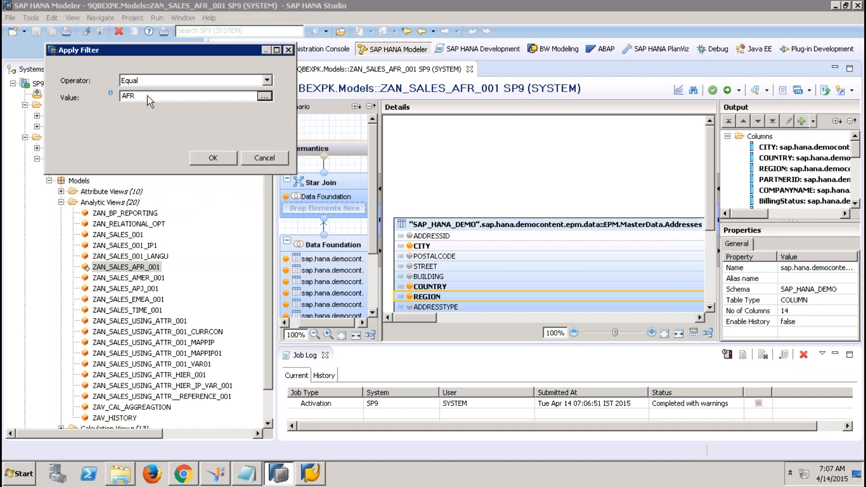
- Save and activate ZAN_SALES_AFR_001, and close the view and the job log
click(713, 89)
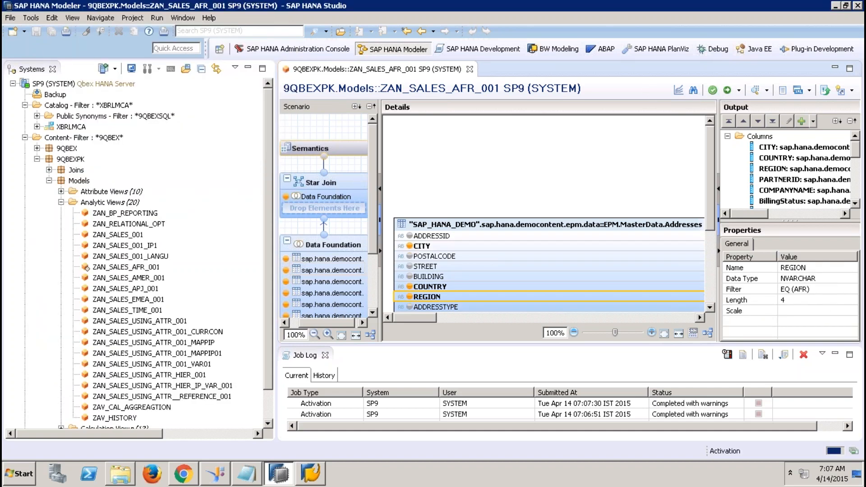
click(470, 69)
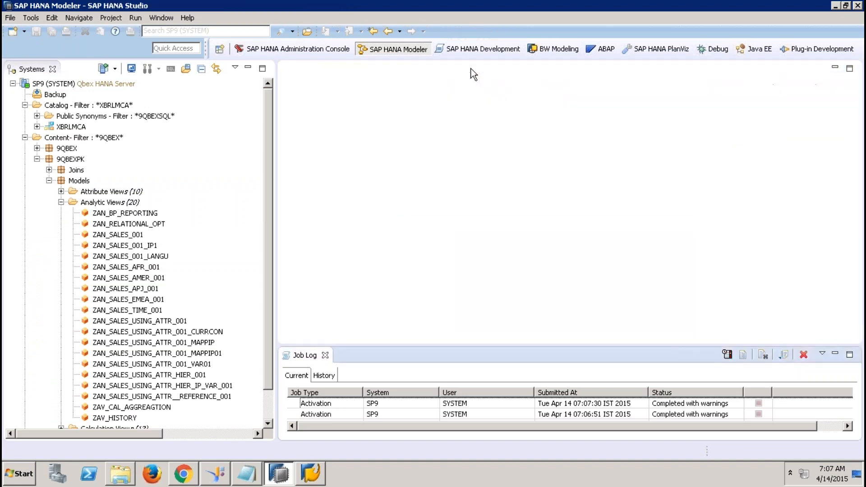
click(325, 356)
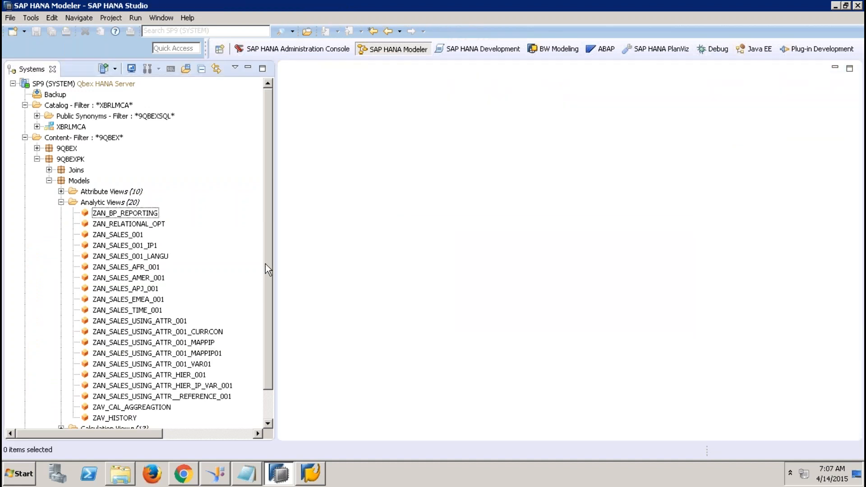
- Go over the AFR, AMER, APJ and EMEA sales views among the analytic views, and collapse their folder
scroll(258, 325, down, 1)
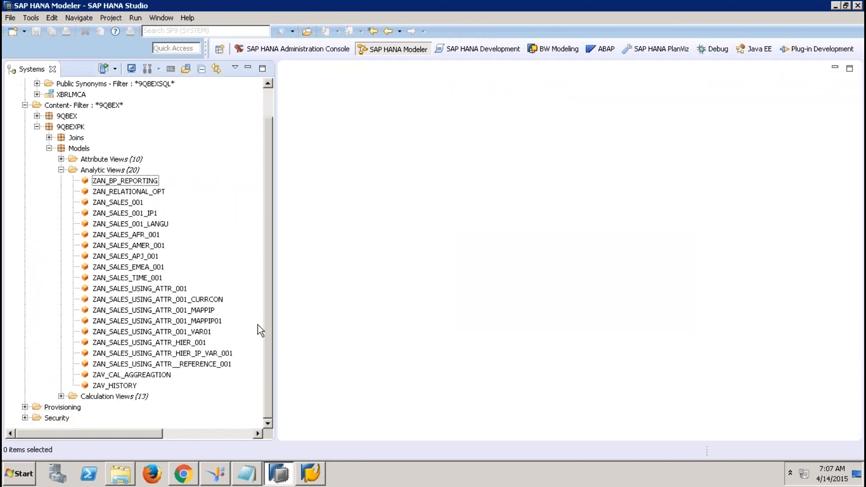
click(148, 235)
click(164, 249)
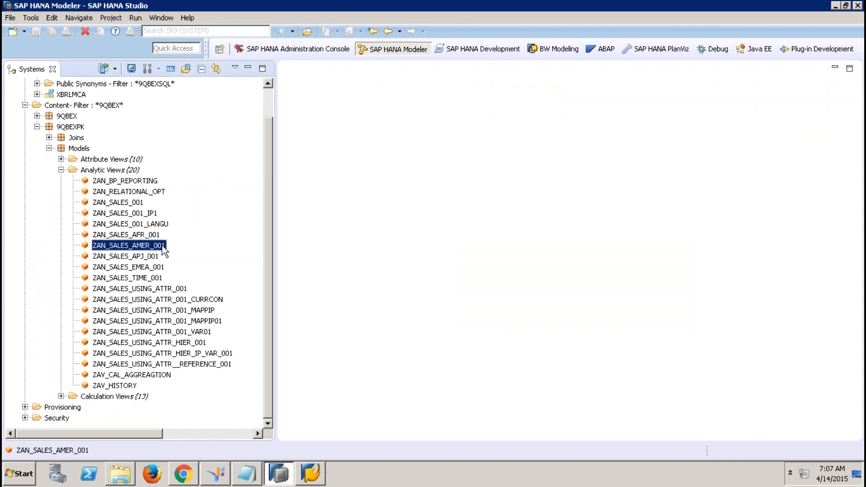
click(146, 256)
click(150, 268)
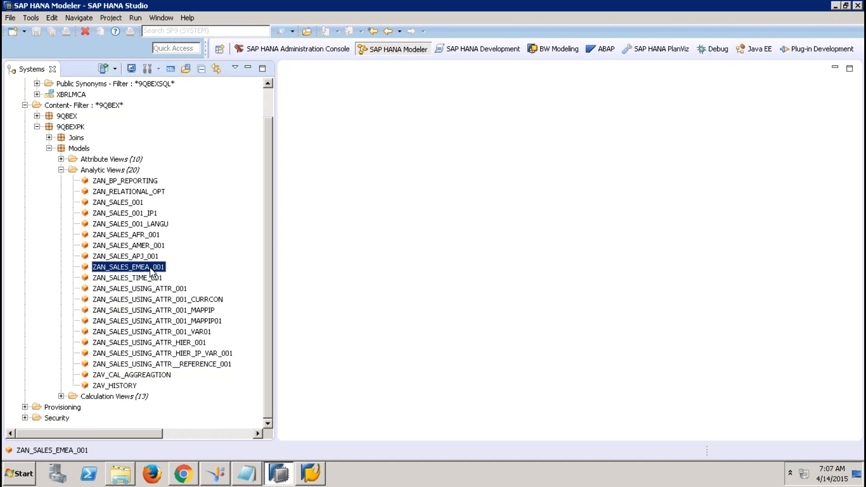
click(61, 170)
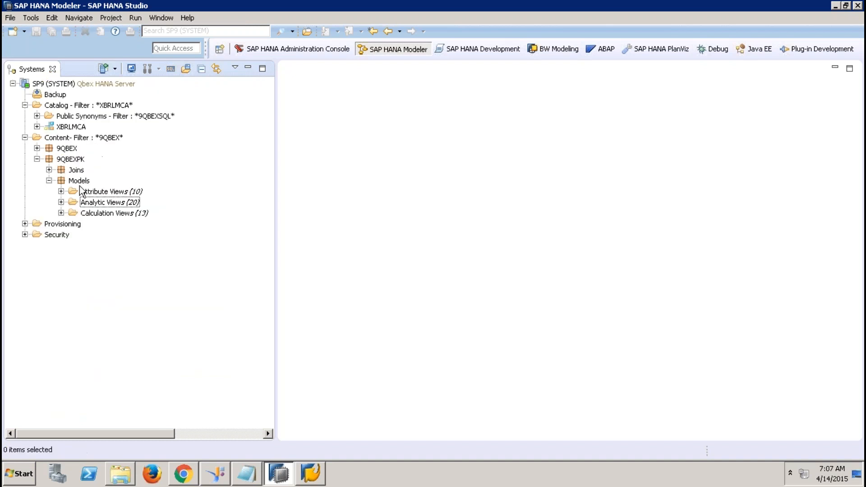
- Create a standard graphical calculation view named ZCV_UNION with data category CUBE in the 9QBEXPK.Models package
click(145, 216)
right_click(145, 217)
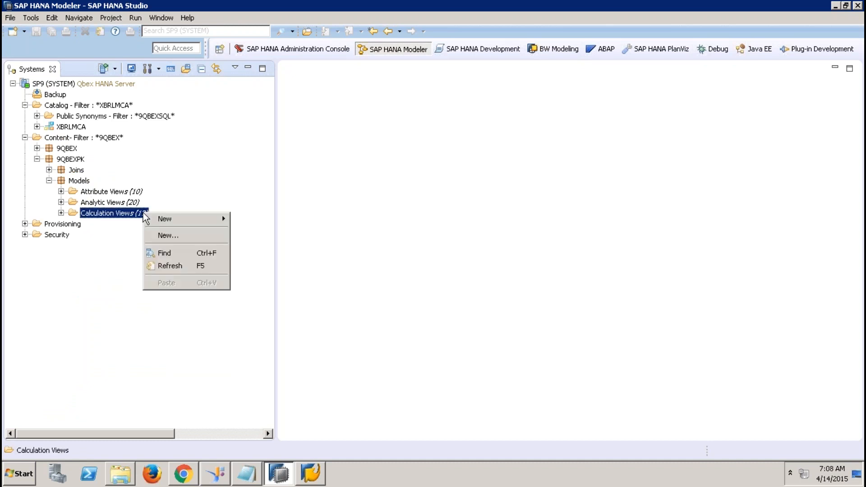
click(198, 237)
text(ZC)
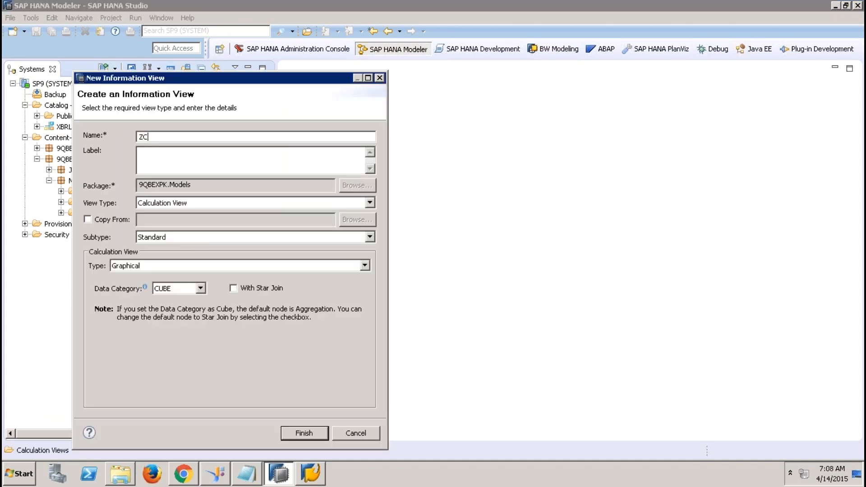
text(V_UNION)
key(Tab)
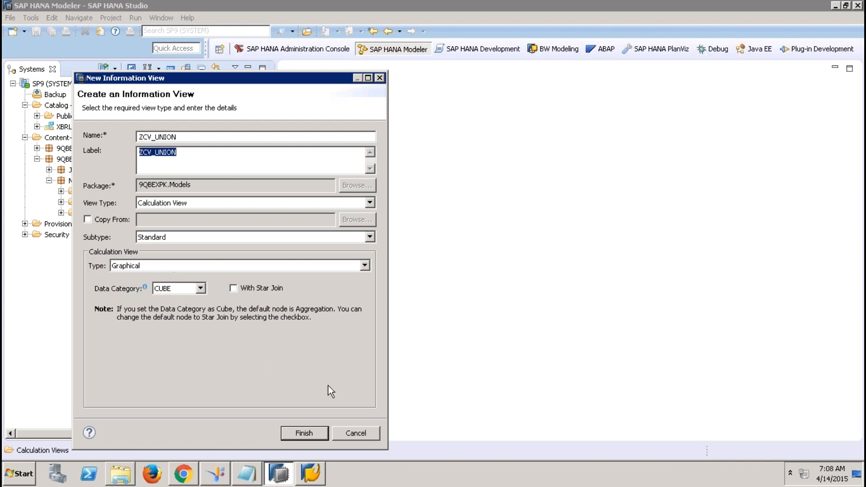
click(294, 438)
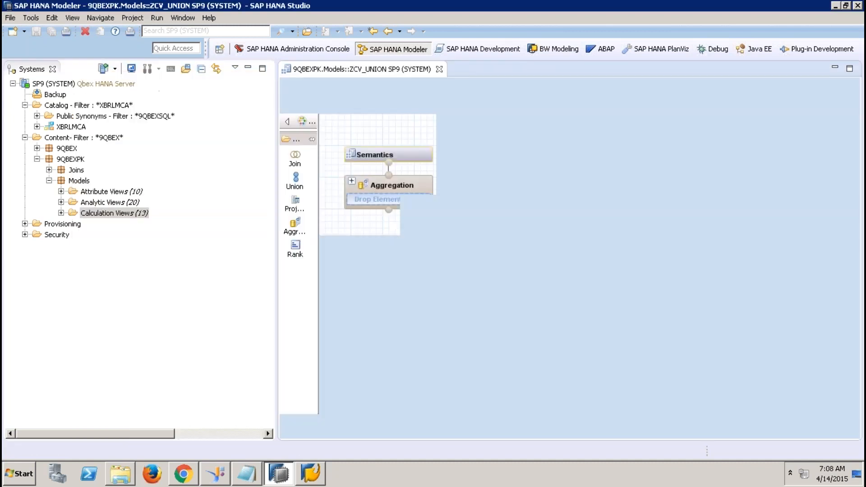
- Add a projection node below the Aggregation node and assign the analytic view ZAN_SALES_AFR_001 as its source
click(248, 68)
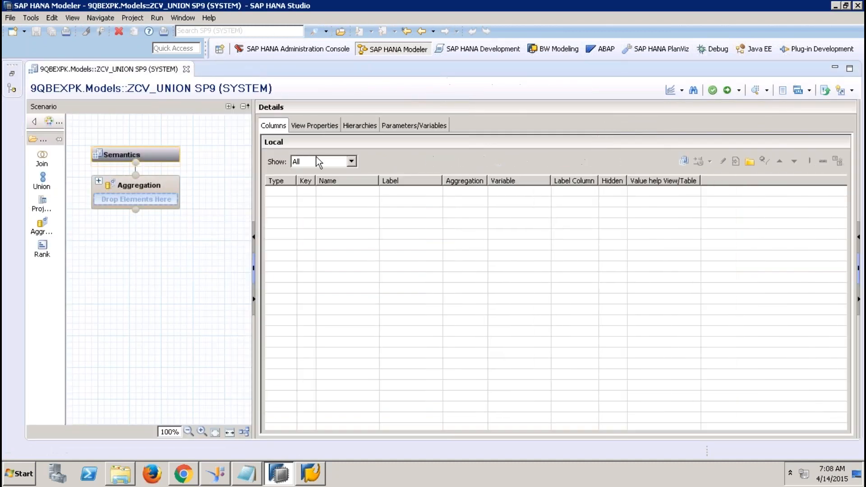
drag(256, 160, 336, 159)
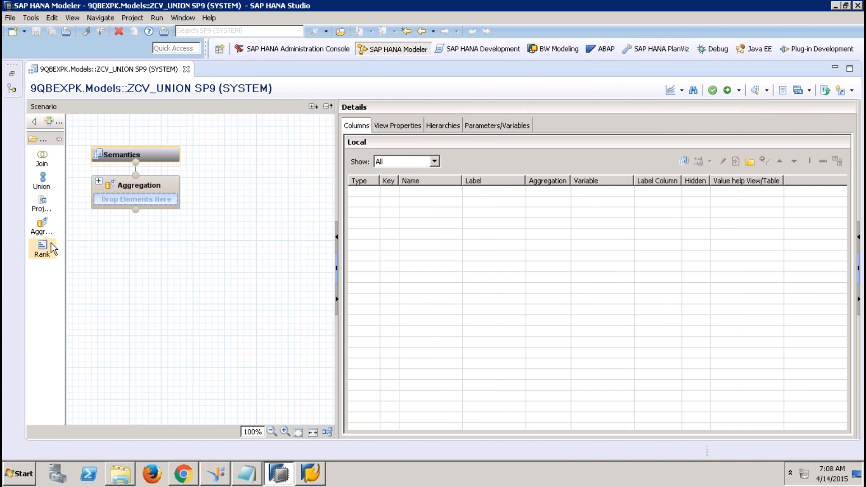
click(41, 204)
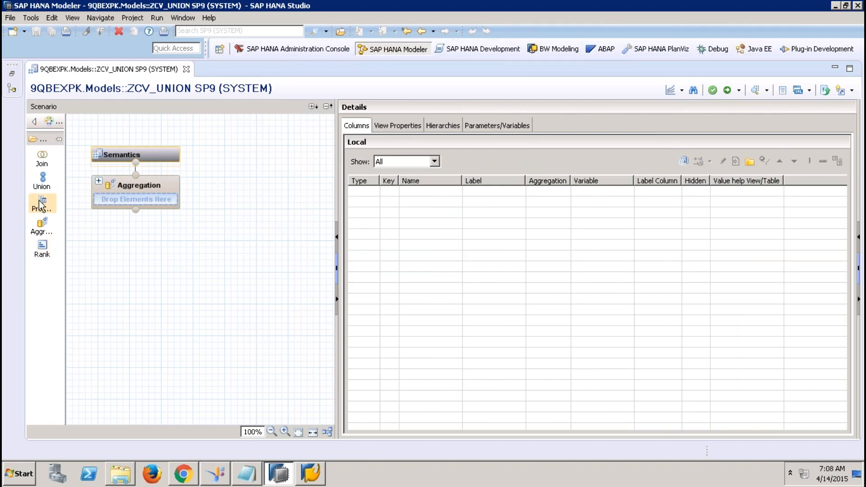
click(82, 333)
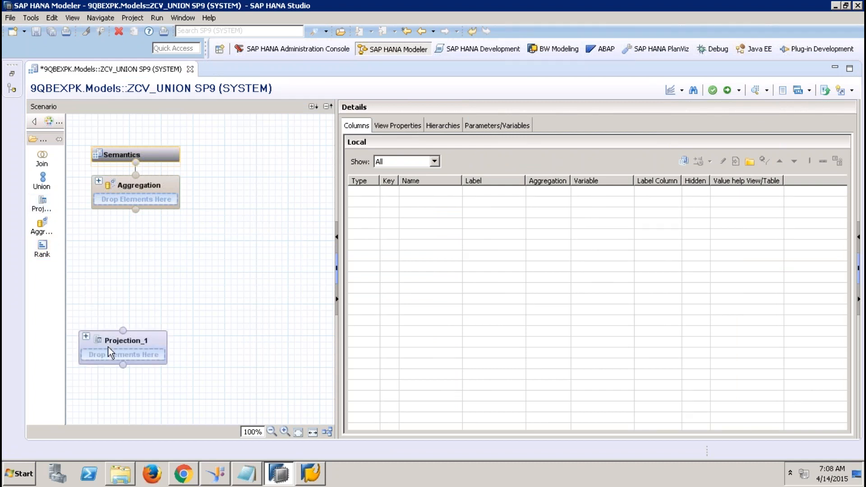
click(12, 74)
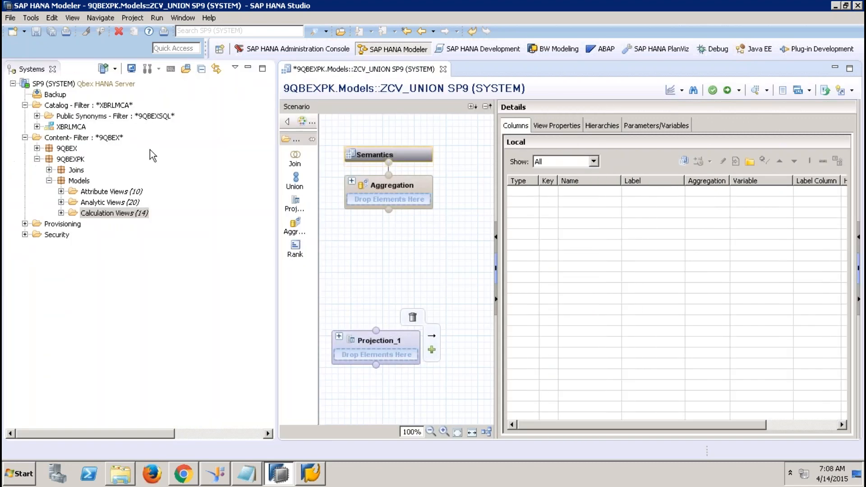
click(61, 203)
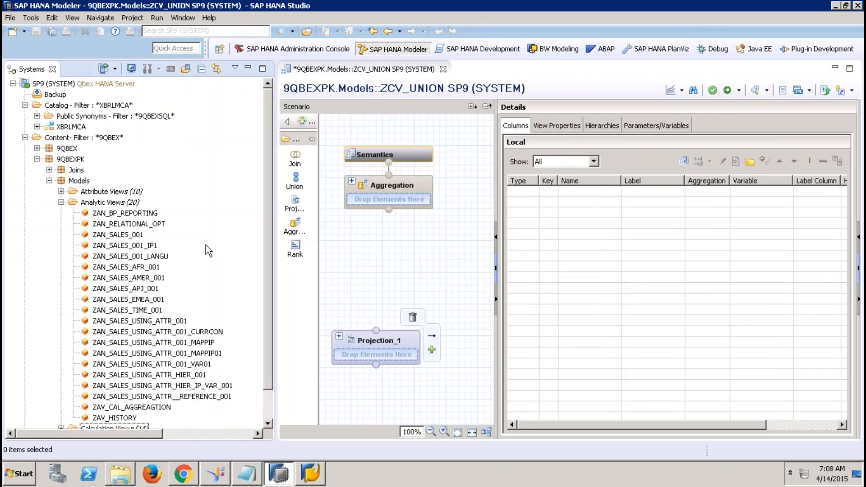
drag(141, 267, 378, 354)
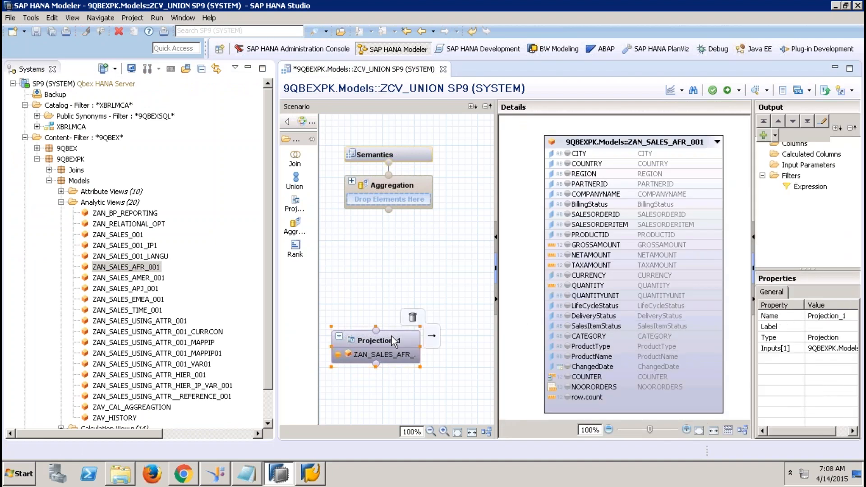
- Rename the projection containing ZAN_SALES_AFR_001 as AFR_Sales
right_click(392, 337)
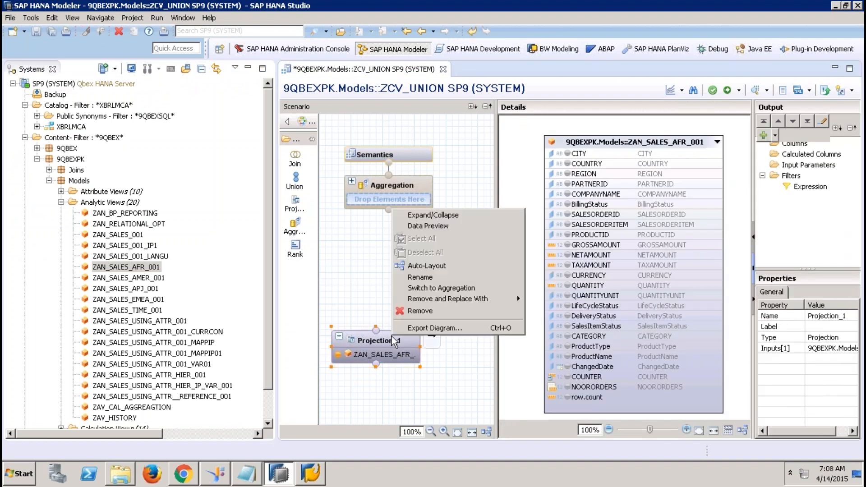
click(432, 277)
text(AFR)
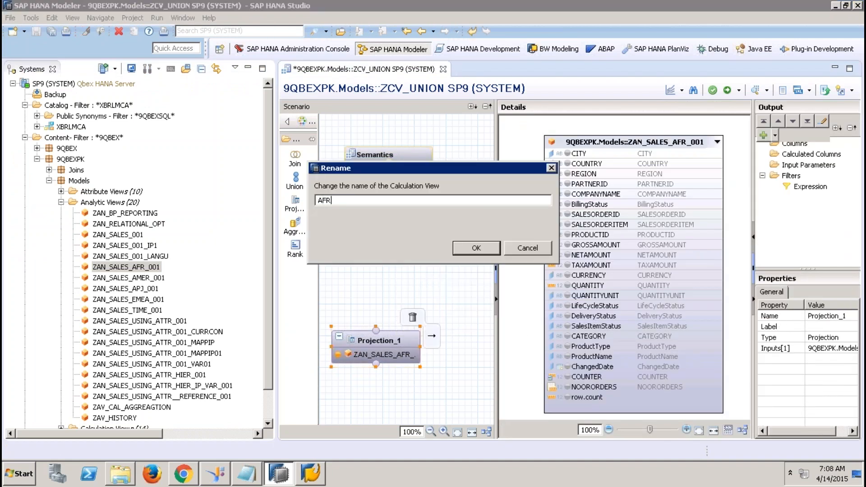
text(_sAL)
key(BackSpace)
key(BackSpace)
key(BackSpace)
key(BackSpace)
key(BackSpace)
click(472, 247)
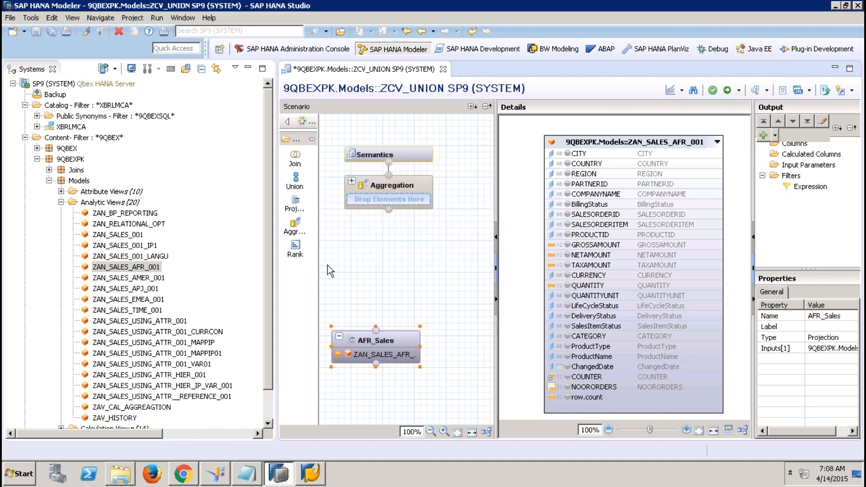
- Add a projection node with ZAN_SALES_AMER_001 as its source and rename it AMER_Sales
drag(304, 213, 419, 246)
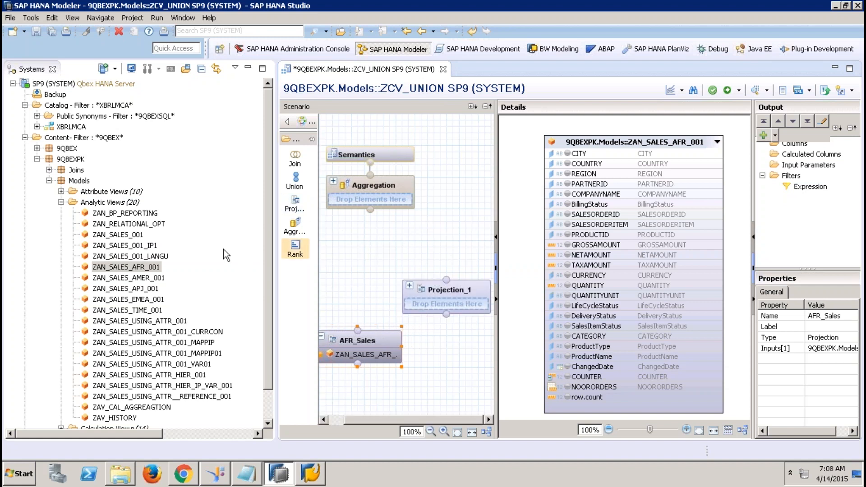
drag(128, 278, 433, 301)
click(452, 288)
right_click(452, 289)
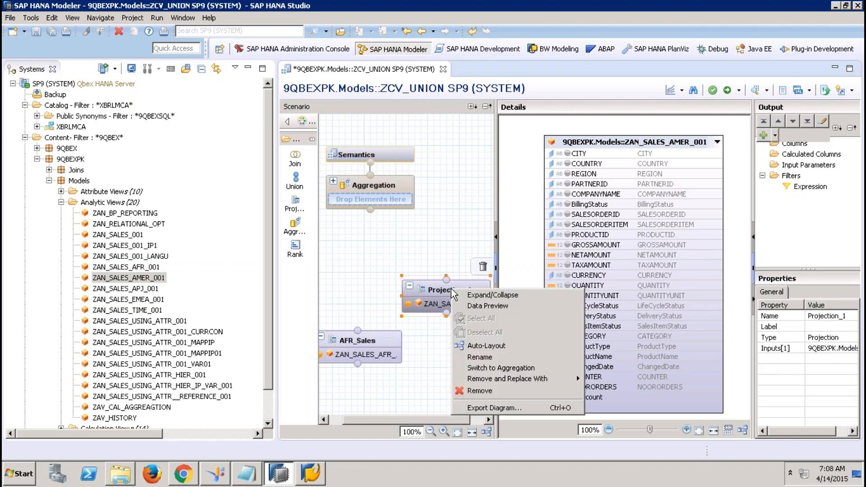
click(488, 357)
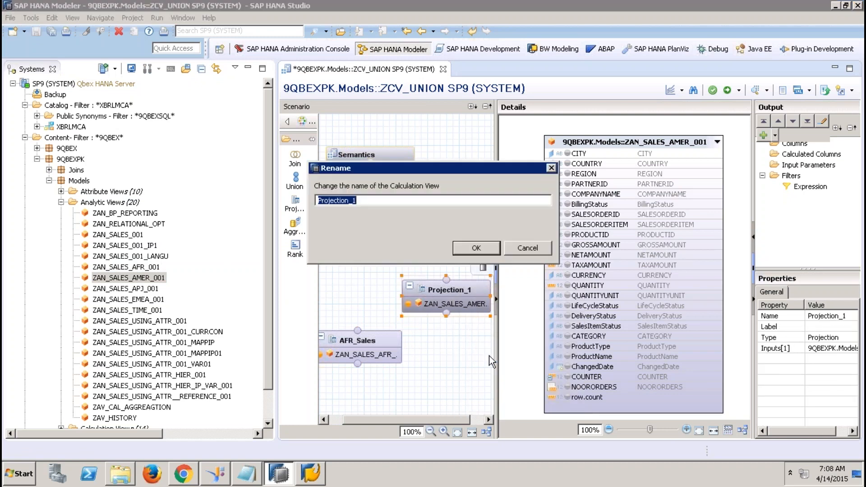
text(AMER_Sales)
click(475, 249)
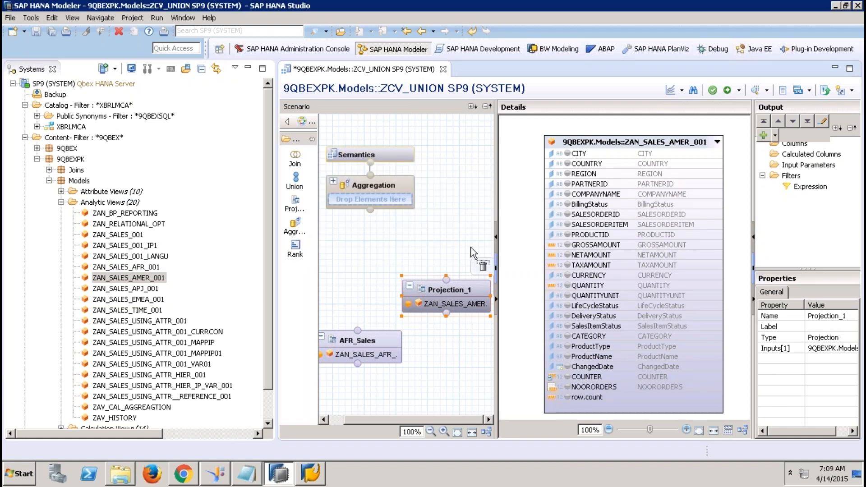
- Add a projection node with ZAN_SALES_APJ_001 as its source and rename it APJ_Sales
drag(295, 203, 341, 292)
drag(154, 289, 378, 307)
click(379, 303)
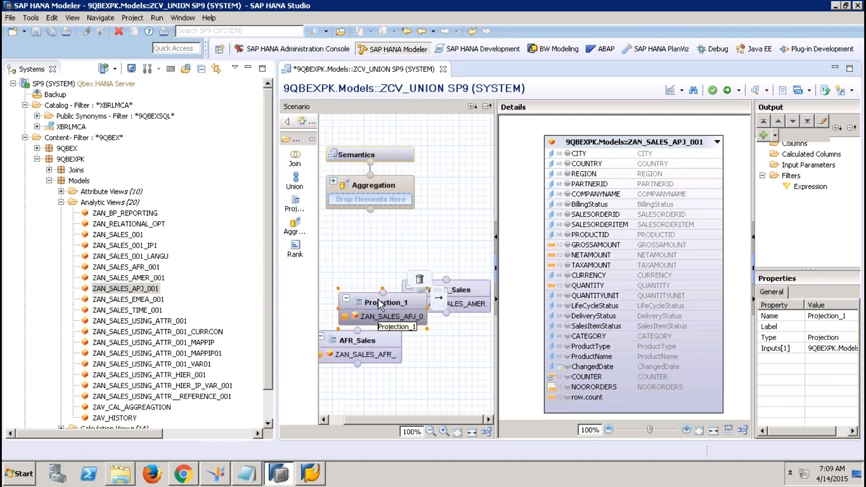
right_click(378, 299)
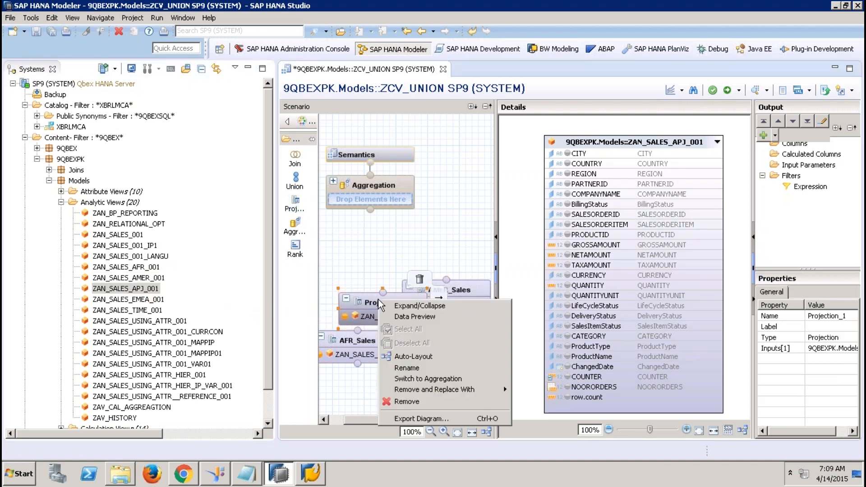
click(423, 369)
text(APJ_Sales)
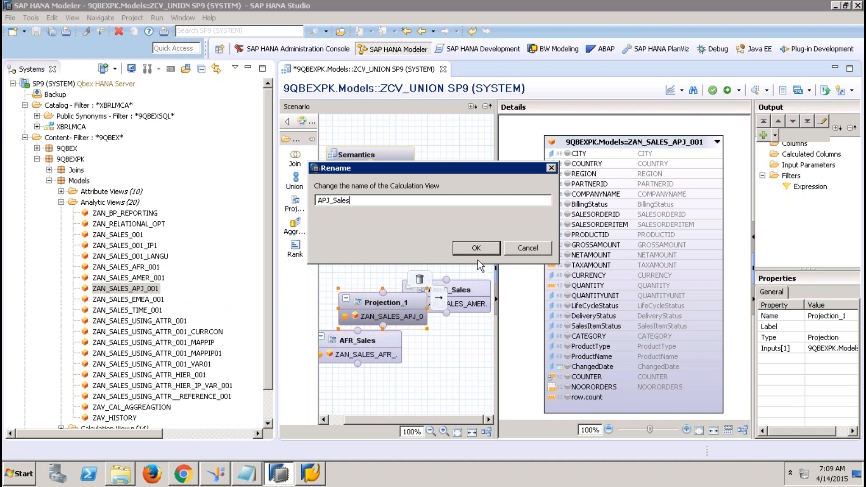
click(475, 248)
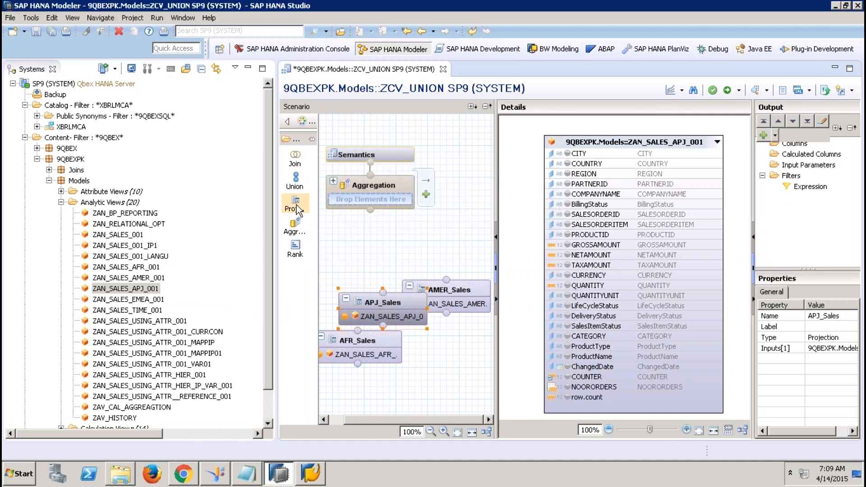
- Add a projection node with ZAN_SALES_EMEA_001 as its source and rename it EMEA_Sales
click(380, 269)
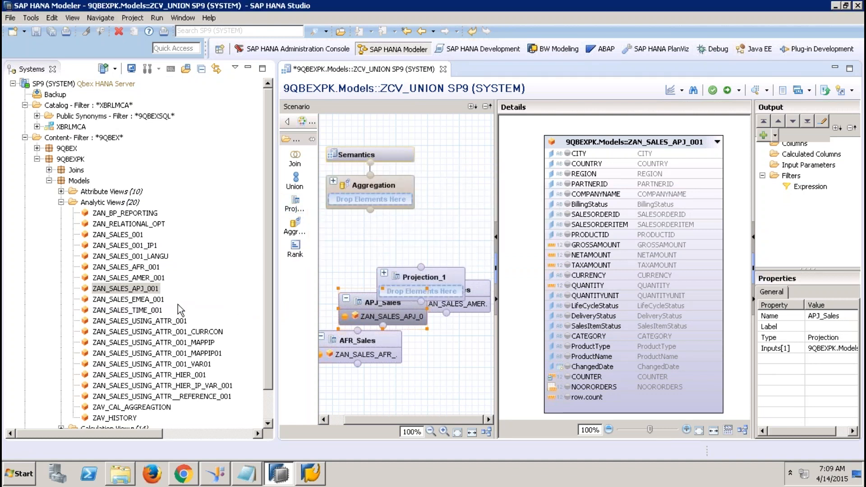
drag(129, 299, 411, 291)
click(417, 280)
right_click(417, 278)
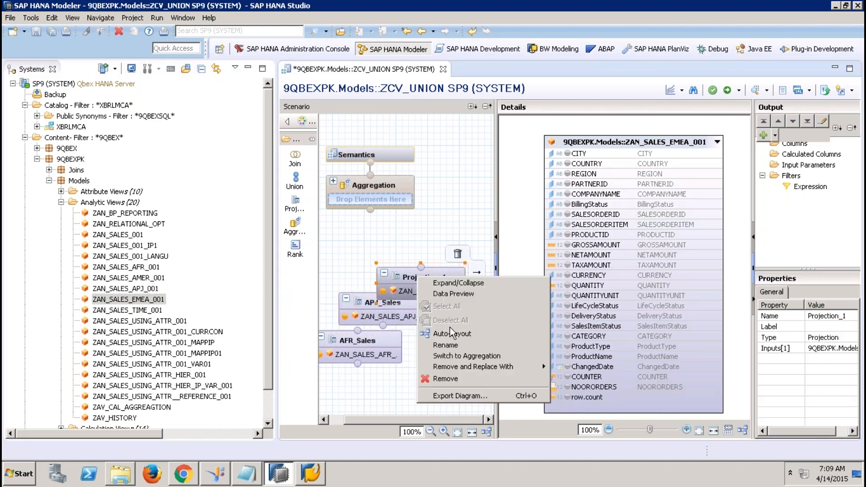
click(464, 346)
text(EMEA_)
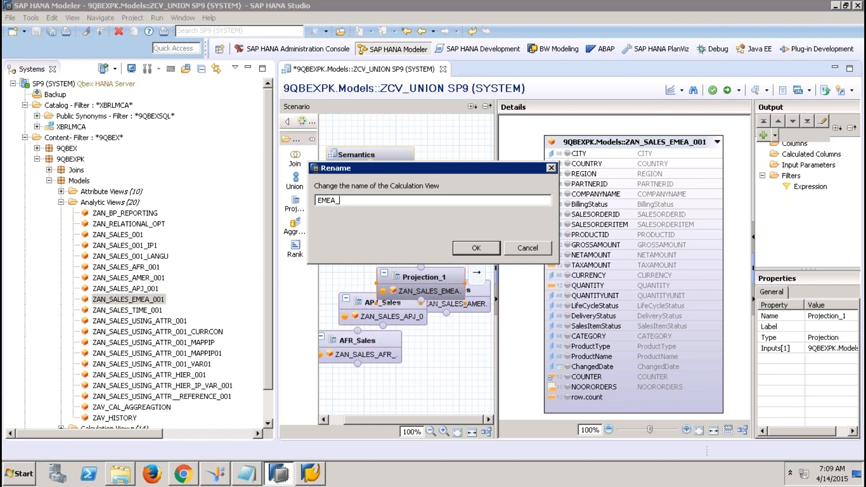
click(462, 246)
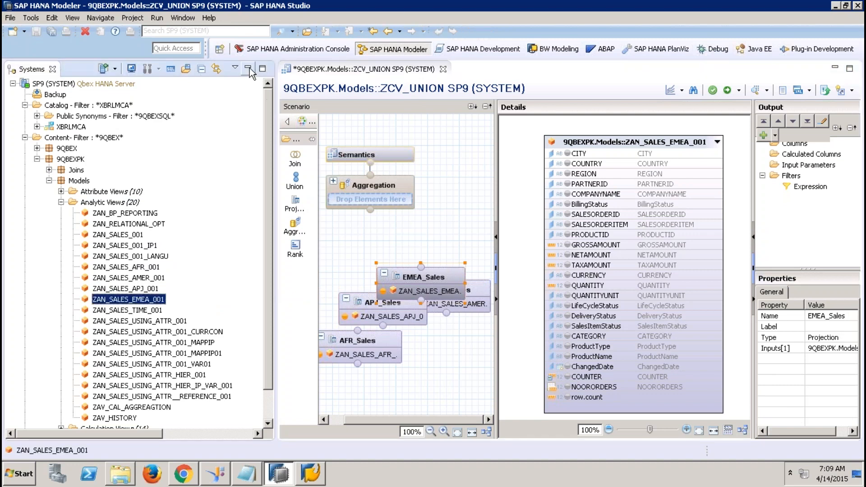
- Widen the scenario area and arrange the projections side by side in the order AFR_Sales, APJ_Sales, AMER_Sales, EMEA_Sales
click(248, 68)
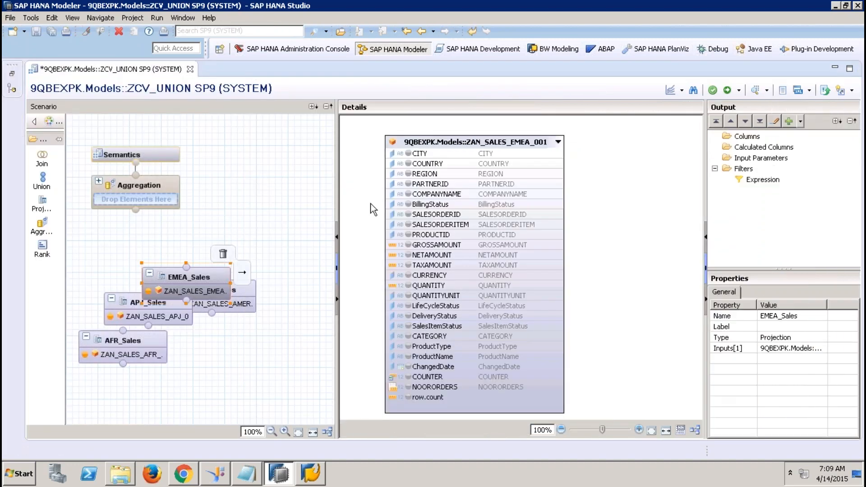
drag(336, 197, 429, 194)
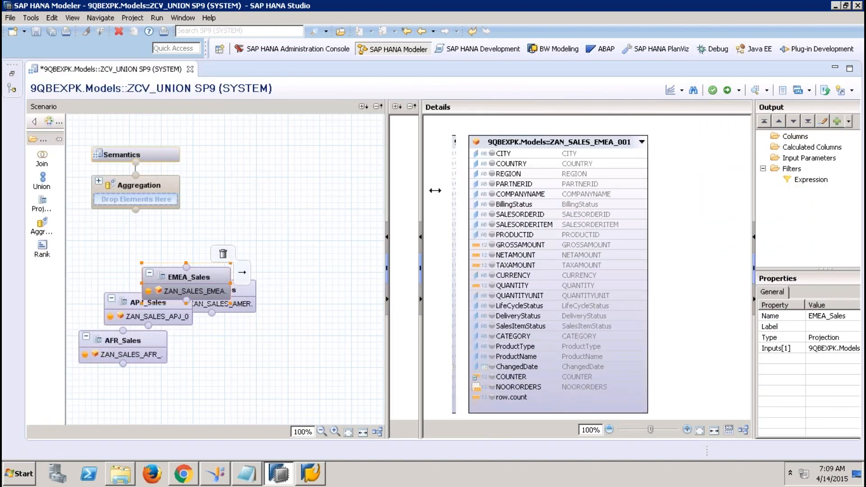
drag(288, 298, 419, 336)
mouse_move(232, 290)
drag(232, 290, 309, 337)
drag(155, 298, 207, 324)
drag(127, 341, 109, 338)
drag(371, 342, 380, 333)
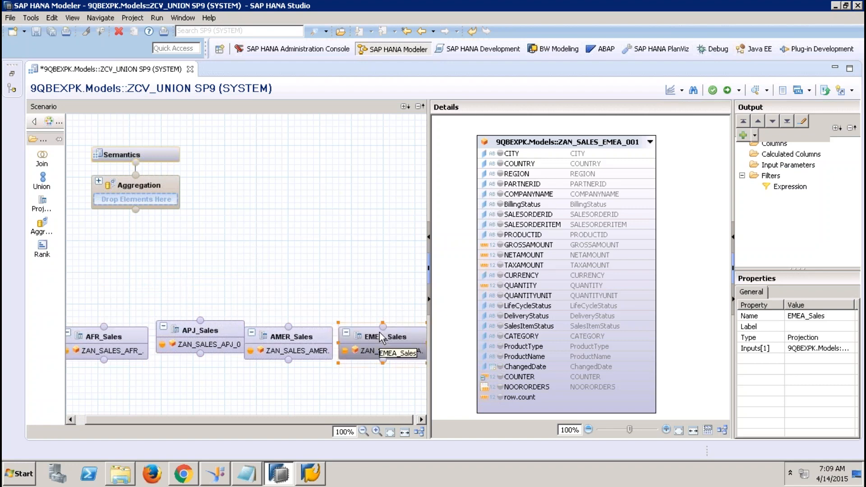
- Add COUNTRY, GROSSAMOUNT, CURRENCY, QUANTITY and QUANTITYUNIT to the output of the AFR_Sales projection
click(124, 336)
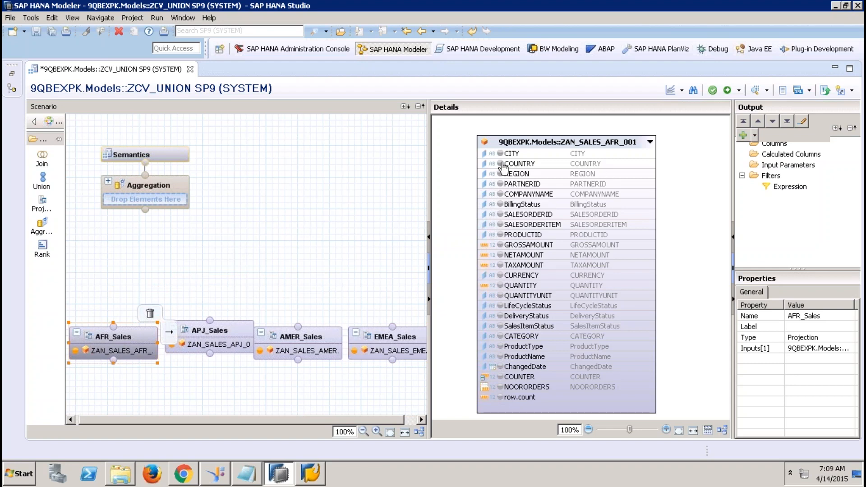
click(502, 164)
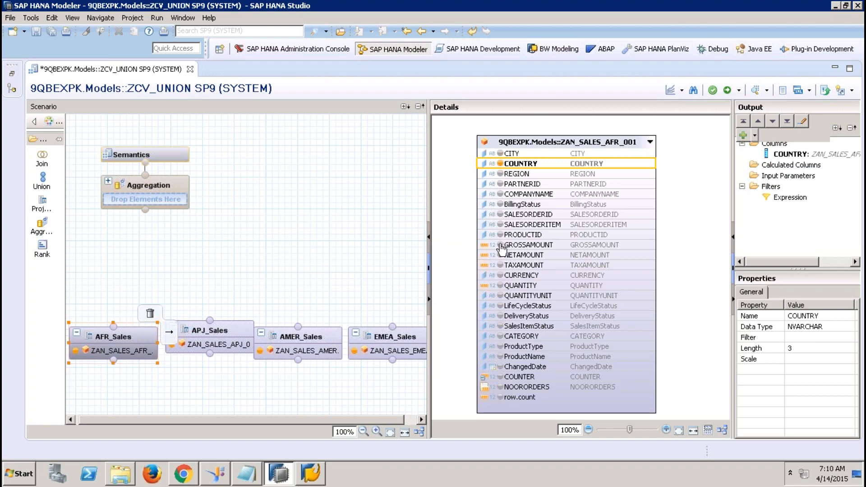
click(501, 246)
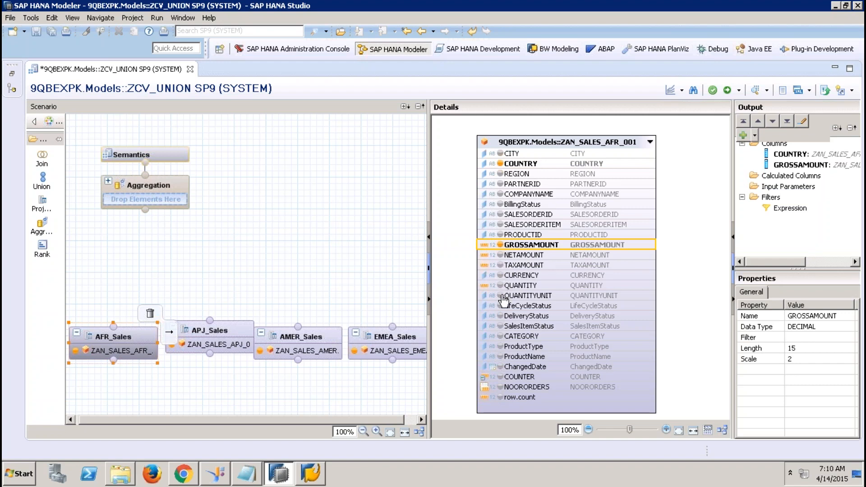
click(501, 276)
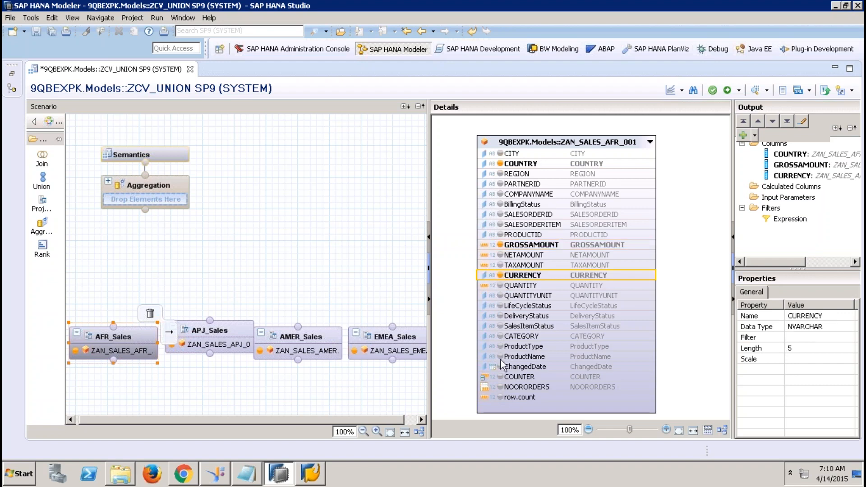
click(500, 288)
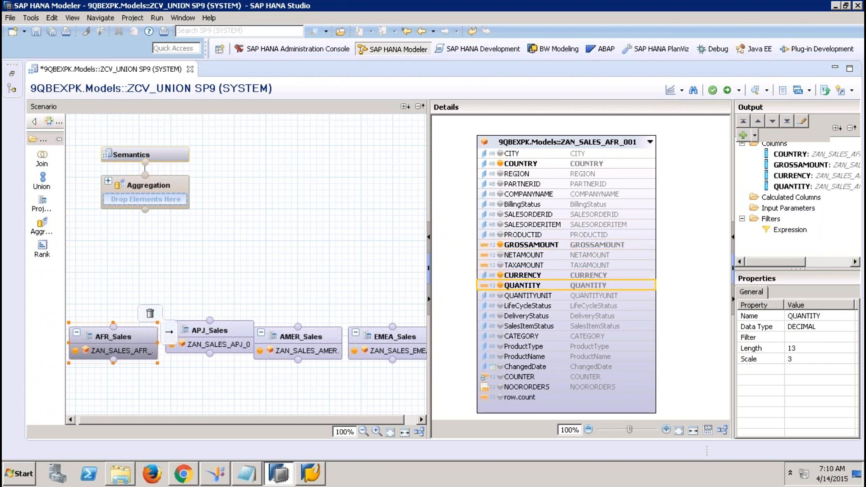
click(501, 297)
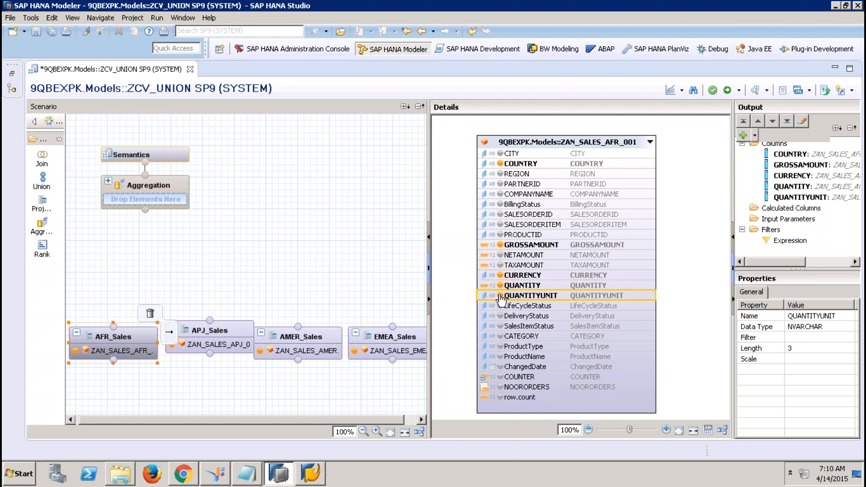
- Add COUNTRY, GROSSAMOUNT, CURRENCY, QUANTITYUNIT and QUANTITY to the output of the APJ_Sales projection
click(219, 336)
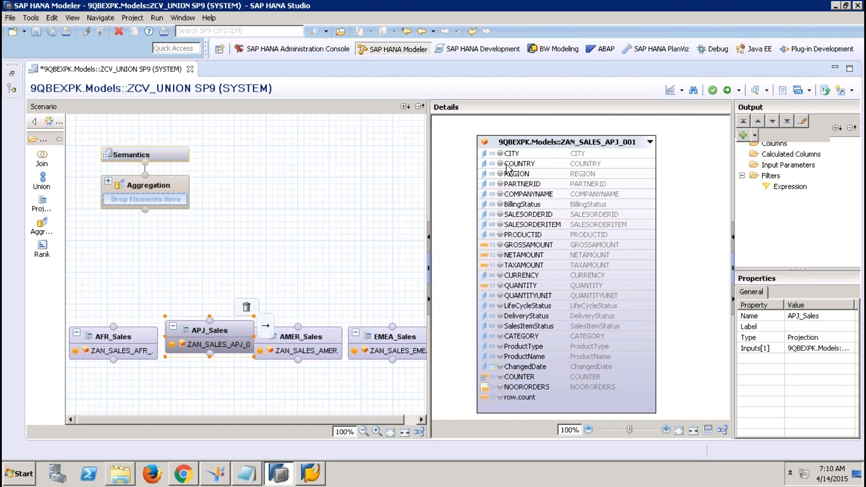
click(500, 164)
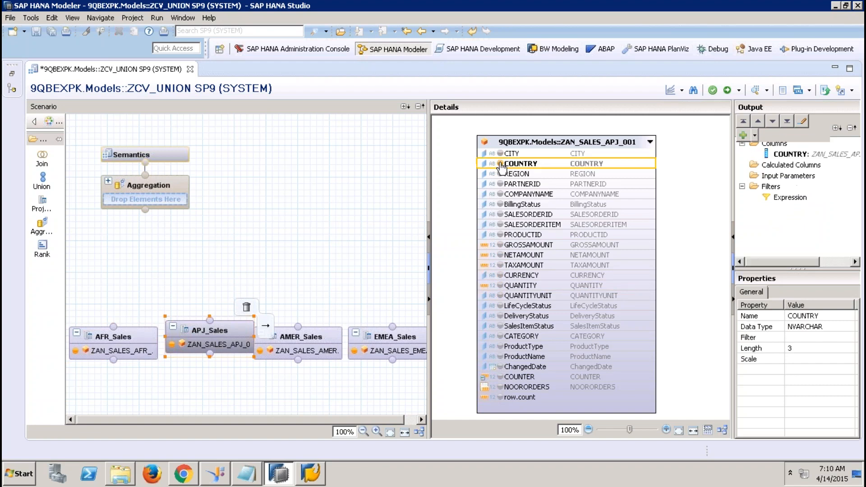
click(500, 245)
click(501, 275)
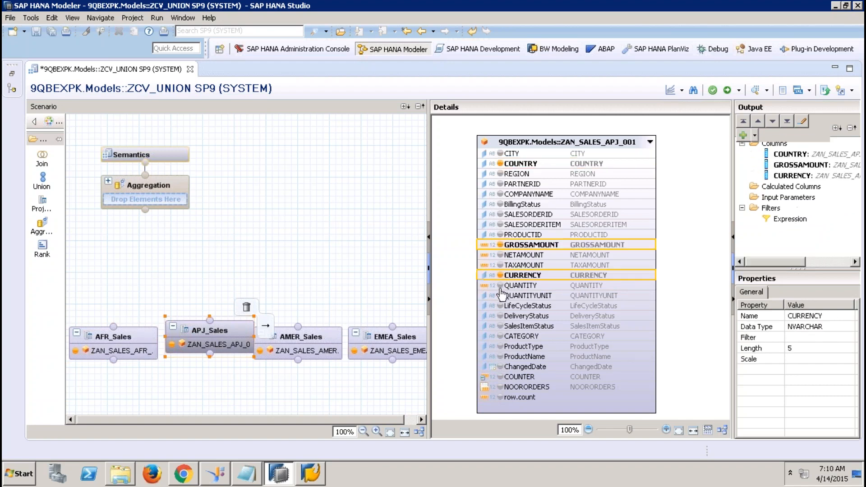
click(500, 296)
click(500, 286)
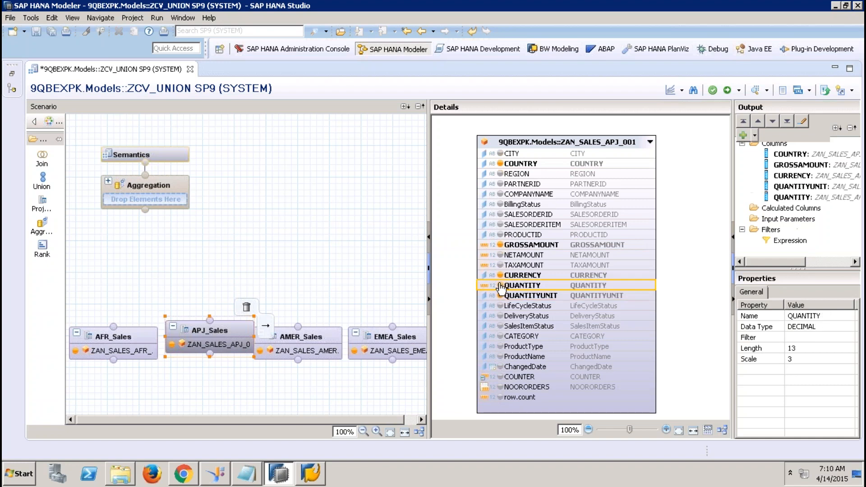
- Add COUNTRY, GROSSAMOUNT, CURRENCY, QUANTITY and QUANTITYUNIT to the output of the AMER_Sales projection
click(300, 343)
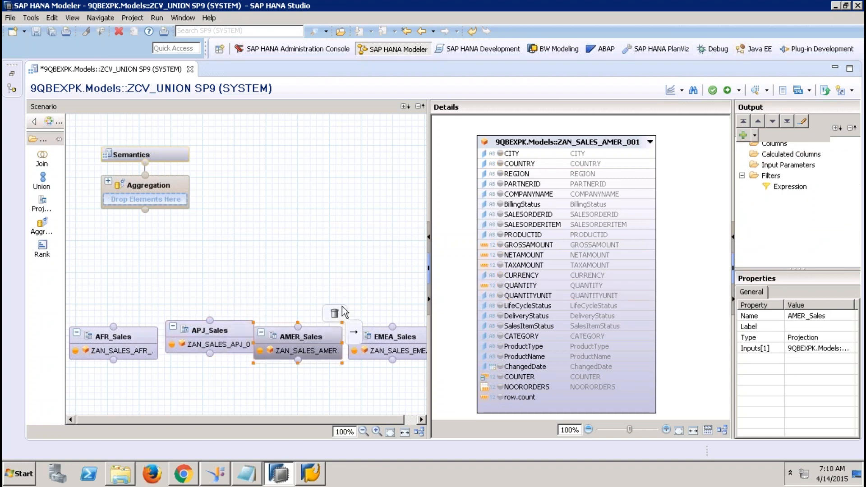
click(501, 163)
click(501, 245)
click(501, 276)
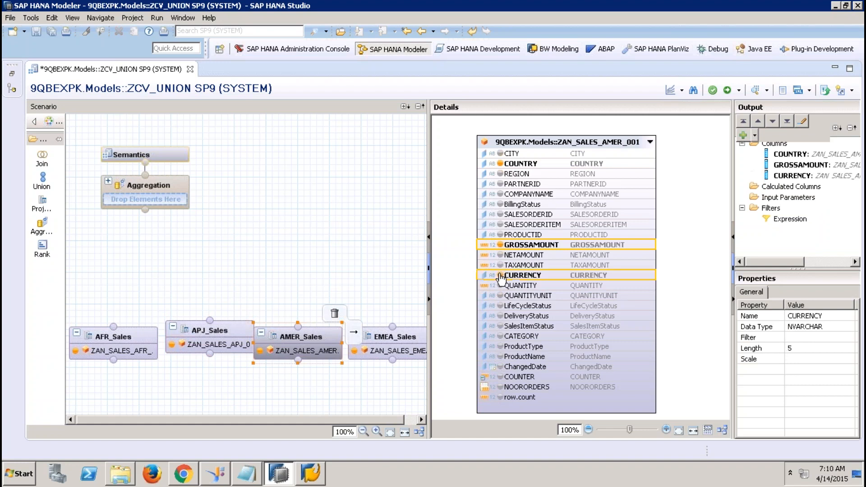
click(501, 286)
click(501, 295)
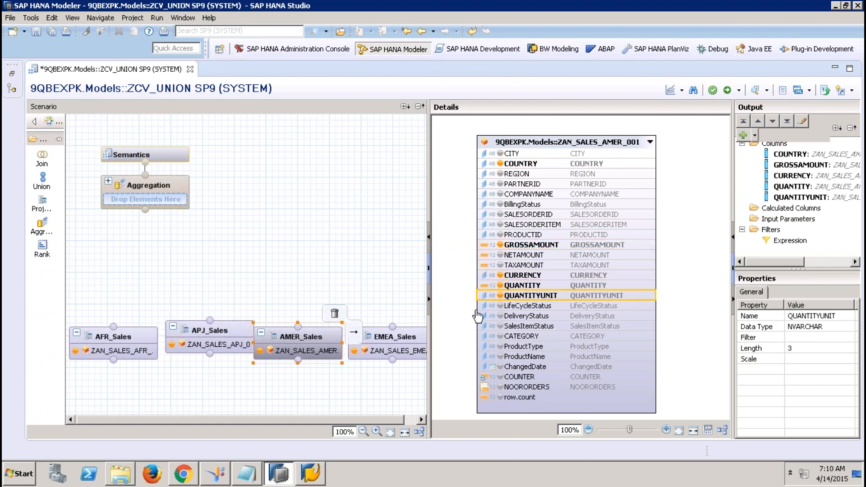
- Add COUNTRY, GROSSAMOUNT, CURRENCY, QUANTITY and QUANTITYUNIT to the output of the EMEA_Sales projection
click(410, 338)
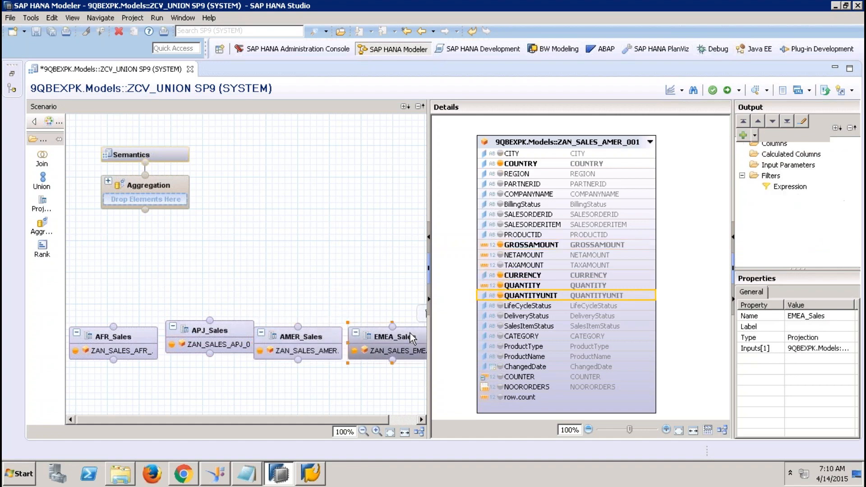
click(501, 163)
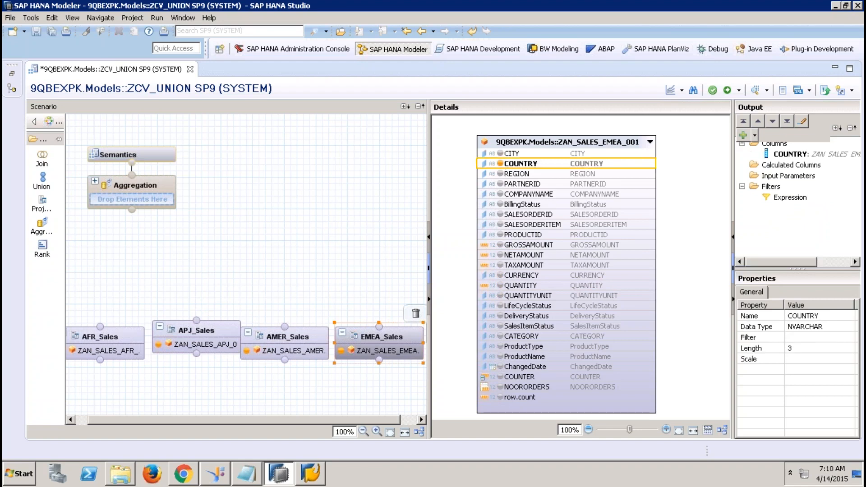
click(501, 244)
click(500, 275)
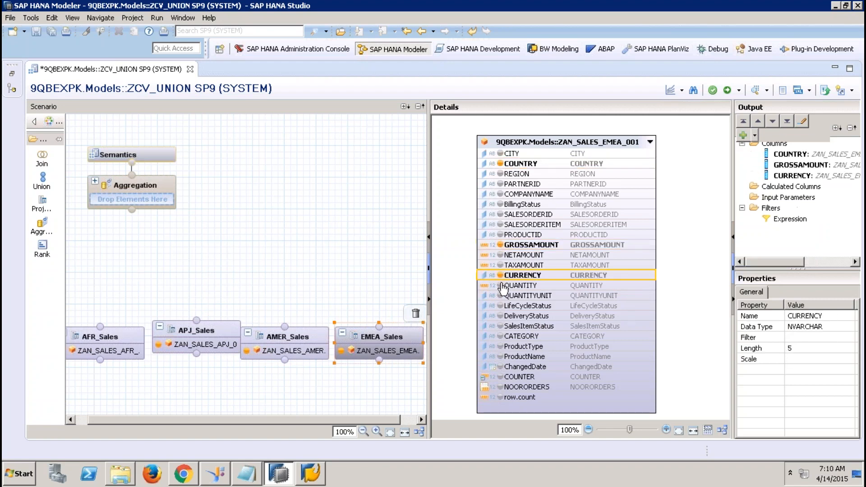
click(500, 286)
click(500, 296)
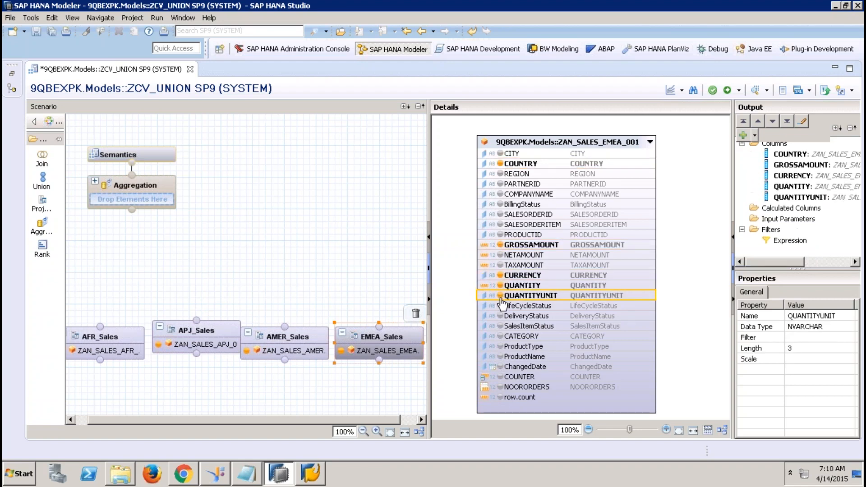
- Add a union node above the projections and connect AFR_Sales, APJ_Sales, AMER_Sales and EMEA_Sales to it as inputs
click(309, 295)
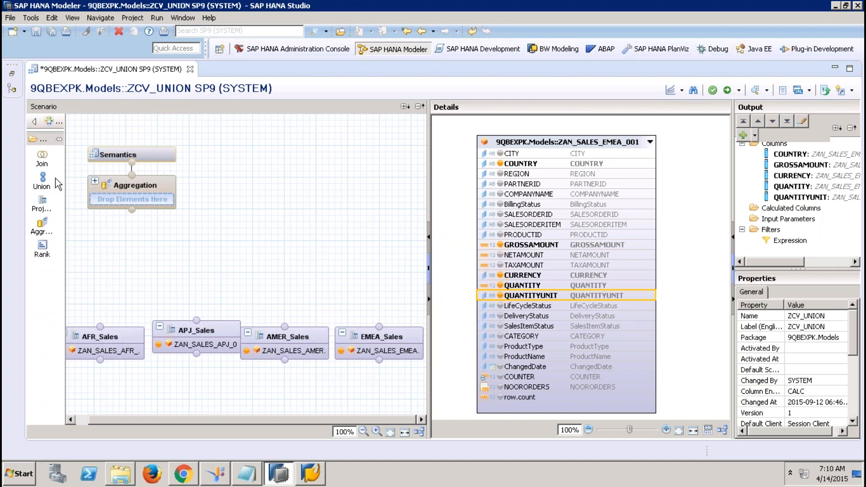
click(43, 180)
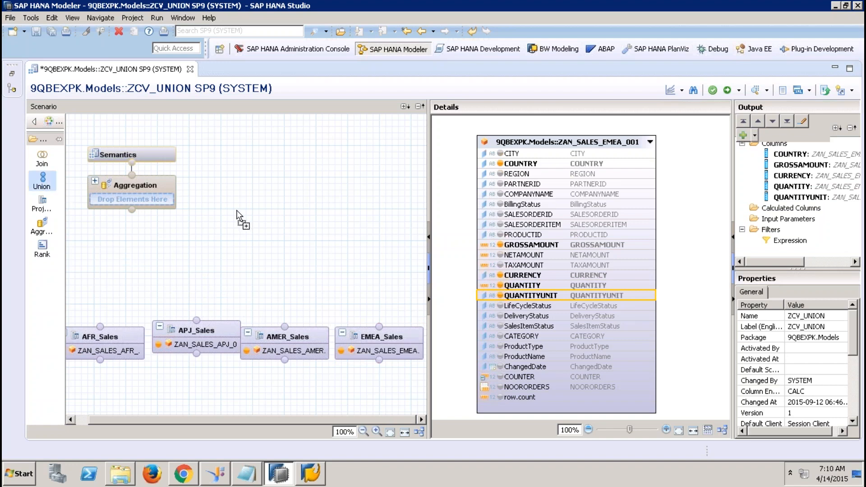
click(238, 217)
drag(277, 253, 274, 229)
drag(101, 327, 283, 267)
drag(196, 319, 277, 272)
drag(283, 324, 279, 289)
drag(379, 326, 284, 253)
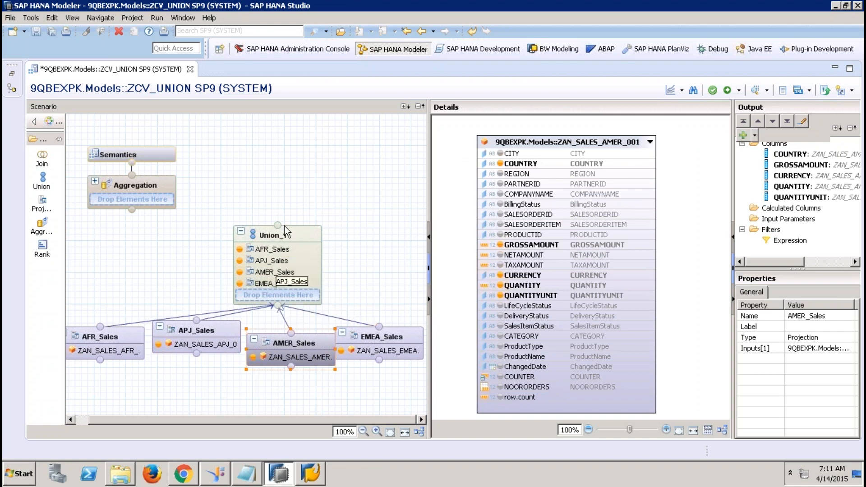
- Rename the union node Union_Combine_All_Regions and shift it slightly to centre it above the projections
click(289, 231)
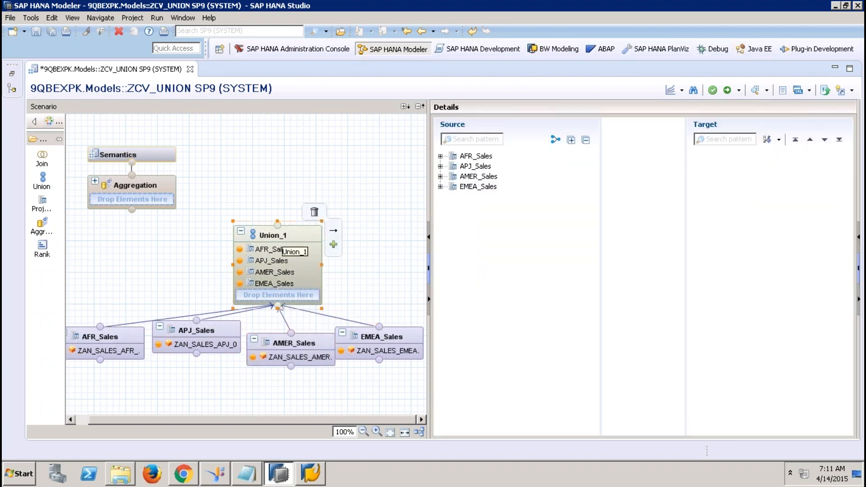
right_click(288, 231)
click(318, 310)
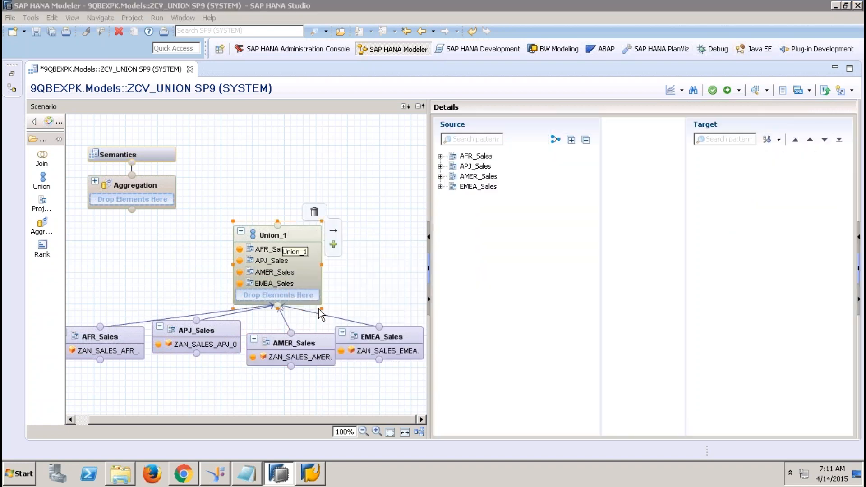
key(End)
key(BackSpace)
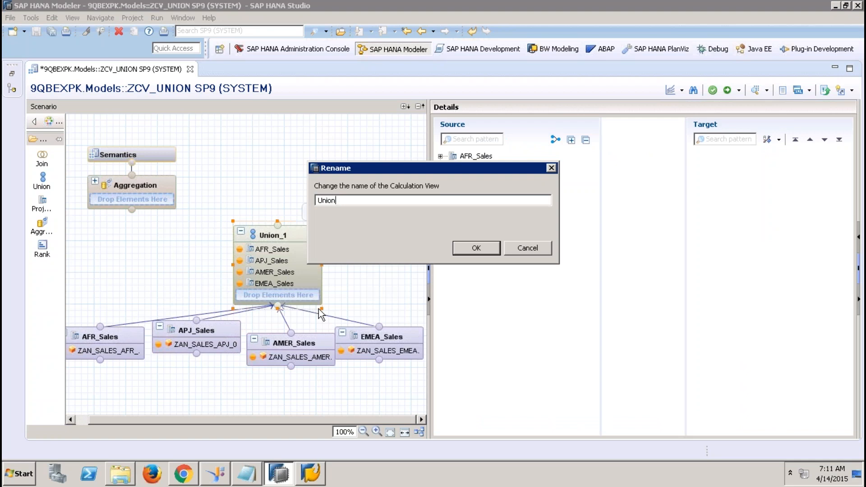
text(Combine)
click(475, 249)
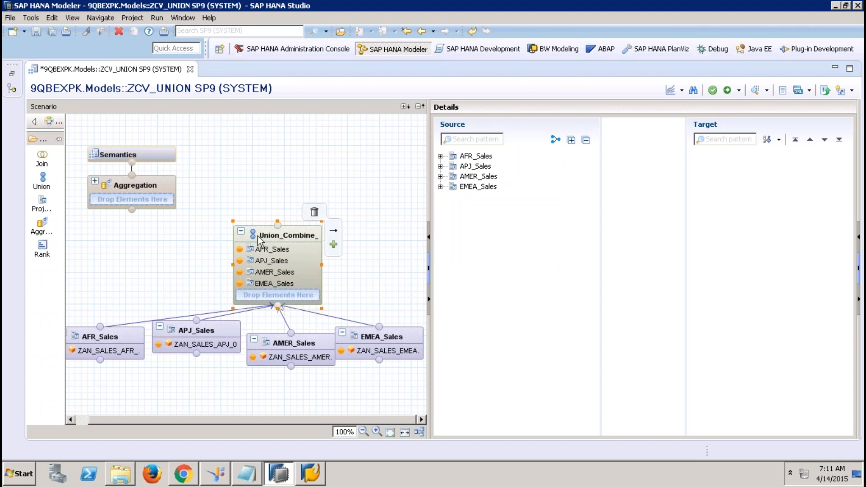
drag(270, 237, 257, 239)
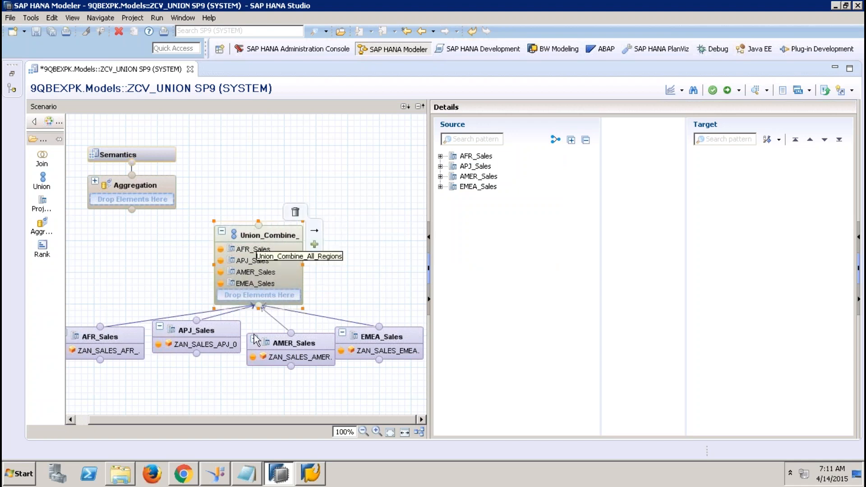
- Widen the details area of the union node and automatically map all source columns to the target by name
click(126, 343)
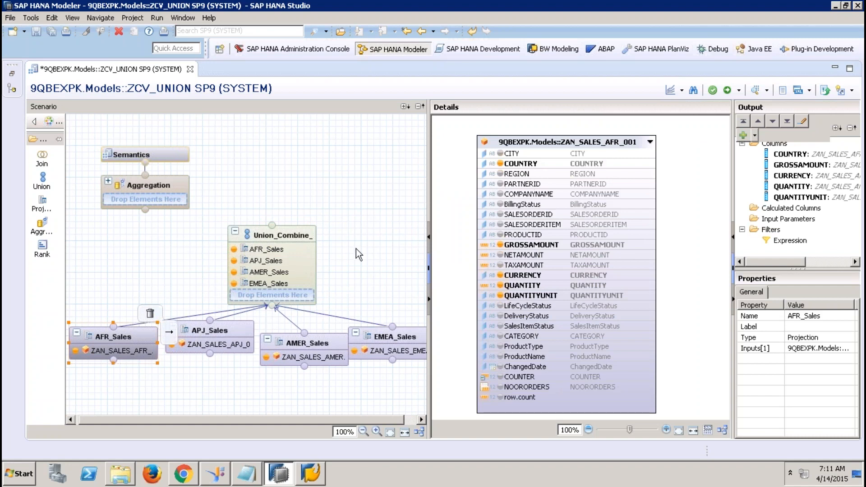
click(287, 238)
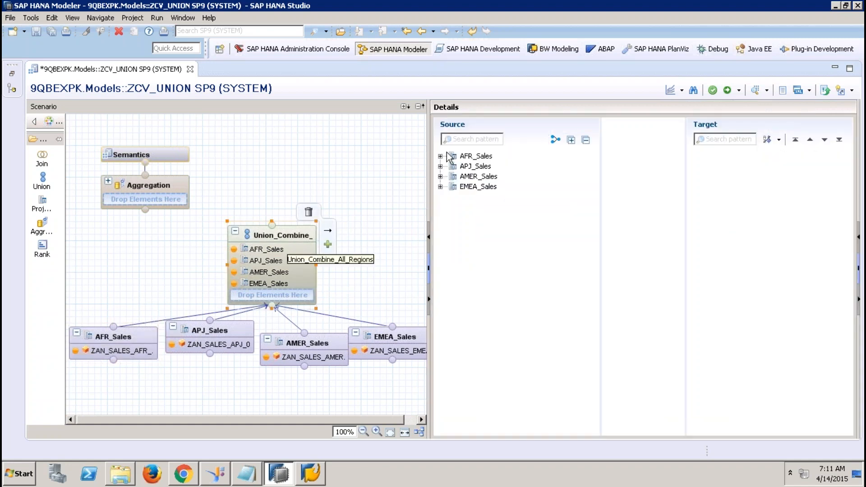
drag(425, 149, 287, 152)
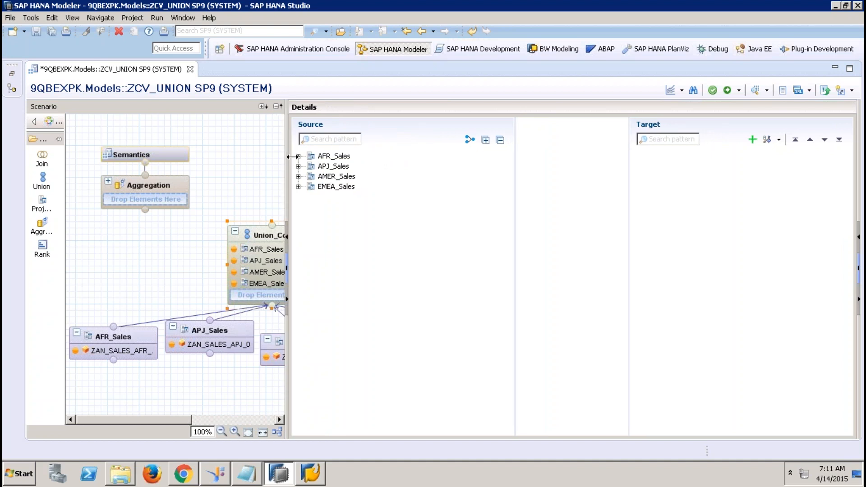
click(339, 157)
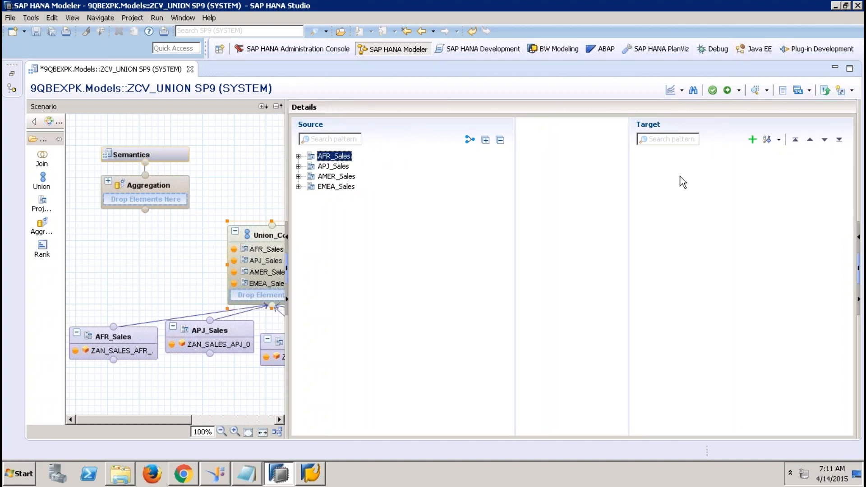
click(471, 141)
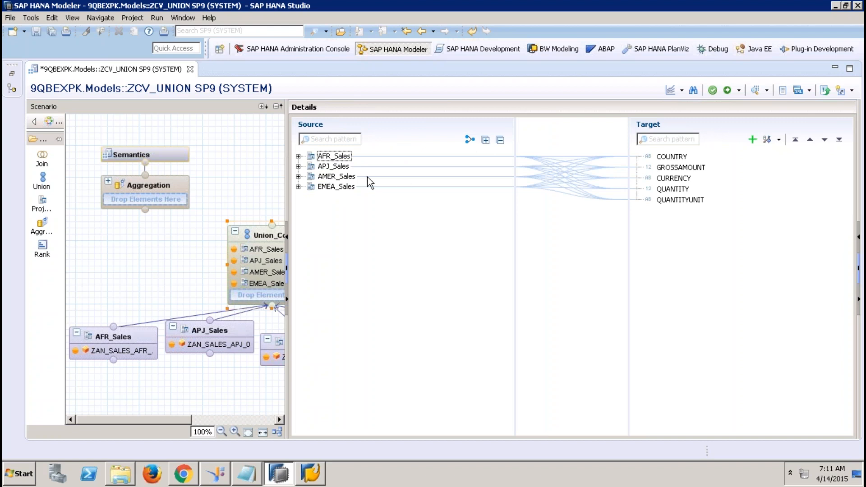
- Check the union mappings of COUNTRY, GROSSAMOUNT, CURRENCY and QUANTITYUNIT, and expand the source columns of AFR_Sales
click(672, 158)
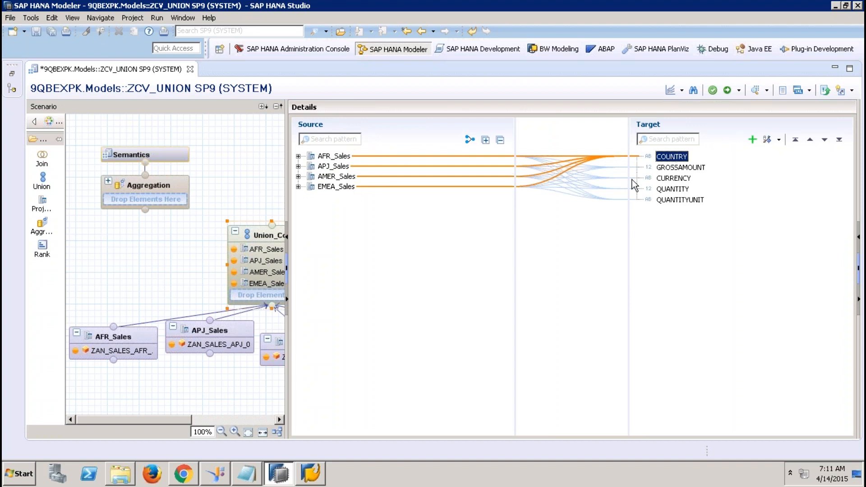
click(672, 169)
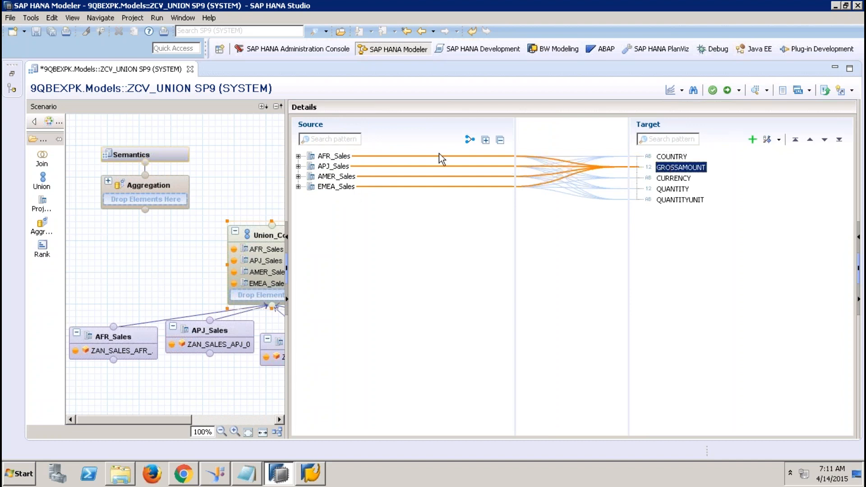
click(672, 180)
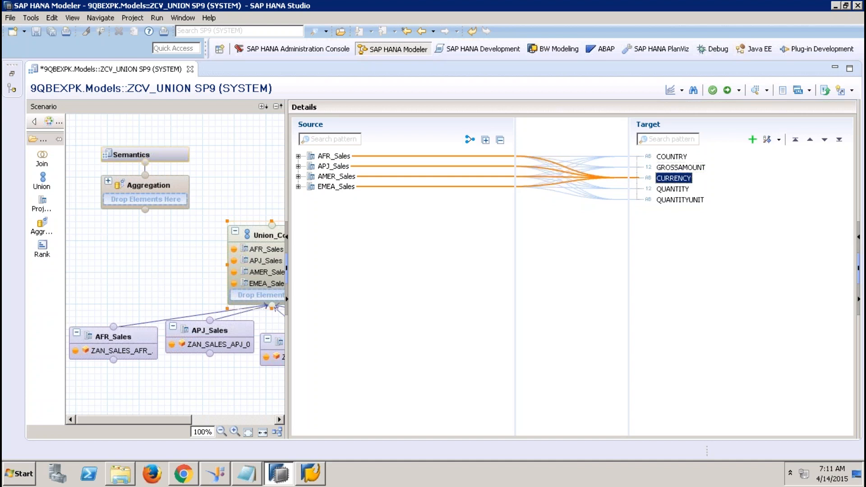
click(677, 200)
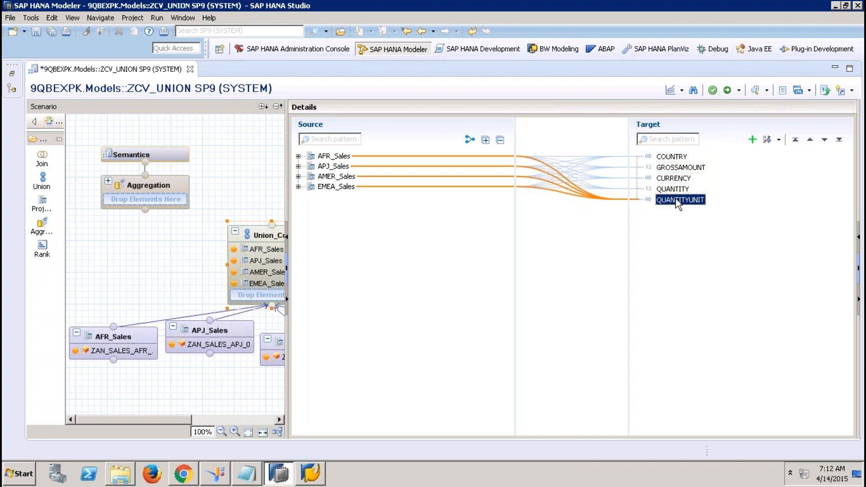
click(298, 156)
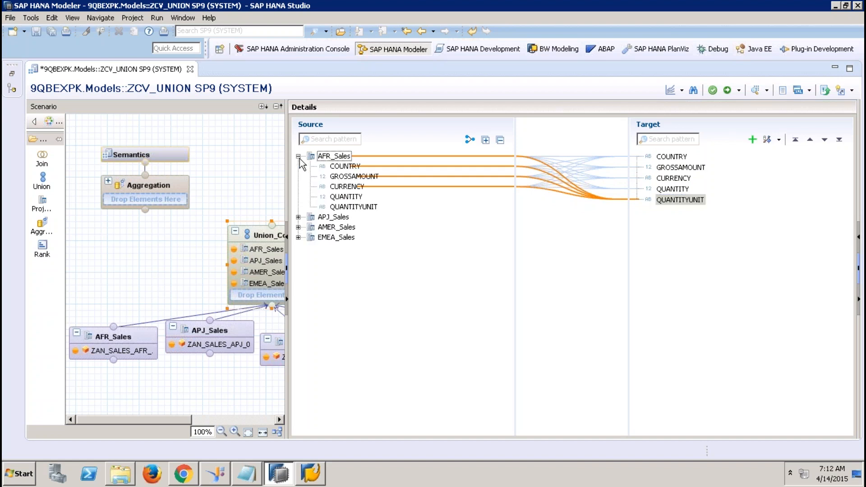
- Expand the source columns of APJ_Sales, AMER_Sales and EMEA_Sales and check how they map to the target COUNTRY column
click(298, 217)
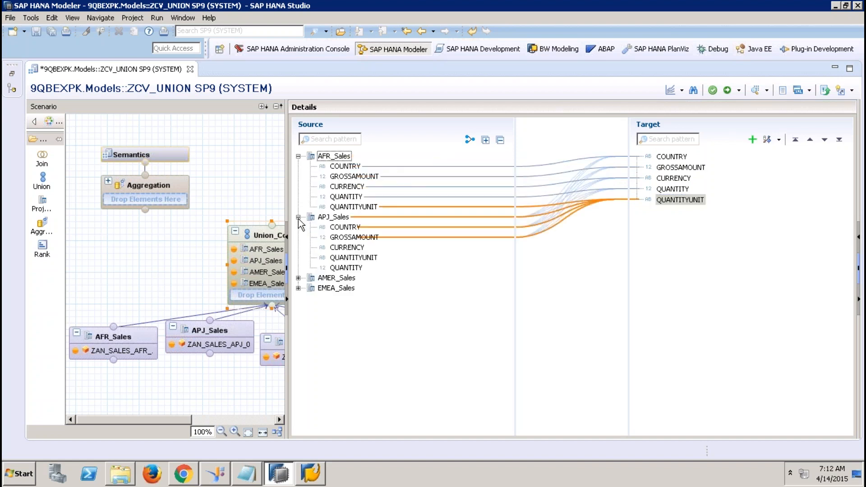
click(671, 157)
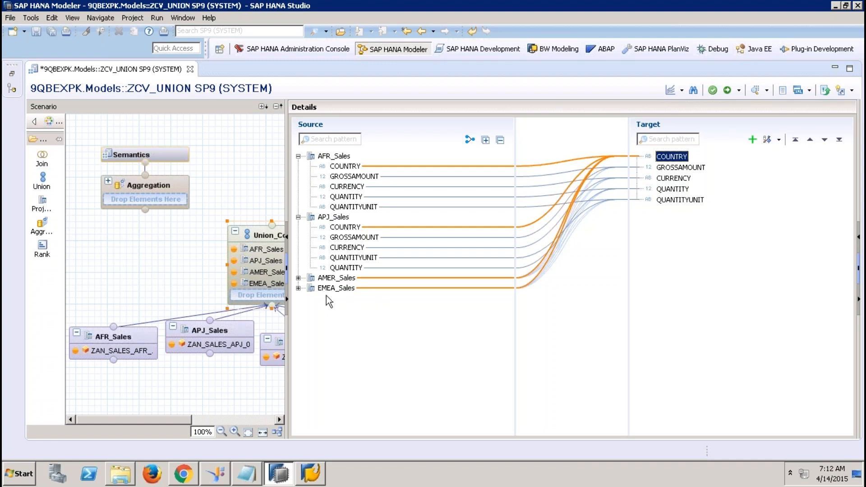
click(298, 278)
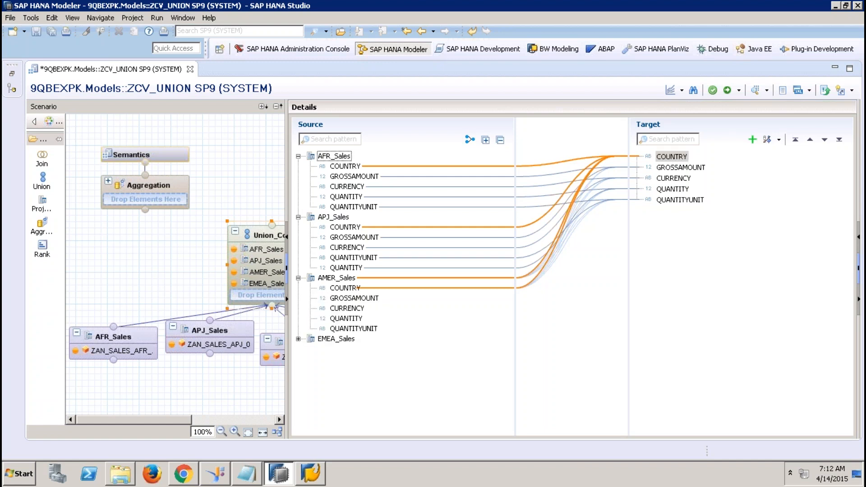
click(298, 338)
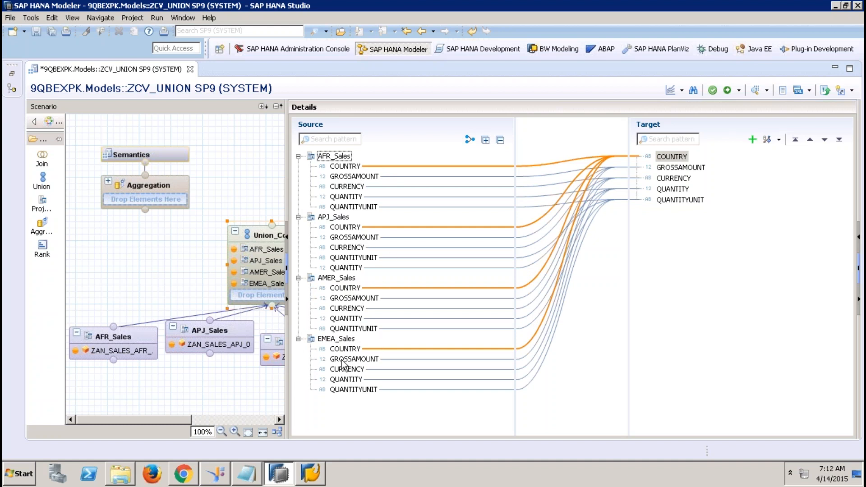
- Connect Union_Combine_All_Regions to the Aggregation node and add GROSSAMOUNT and QUANTITY there as aggregated columns
drag(275, 225, 146, 210)
click(159, 184)
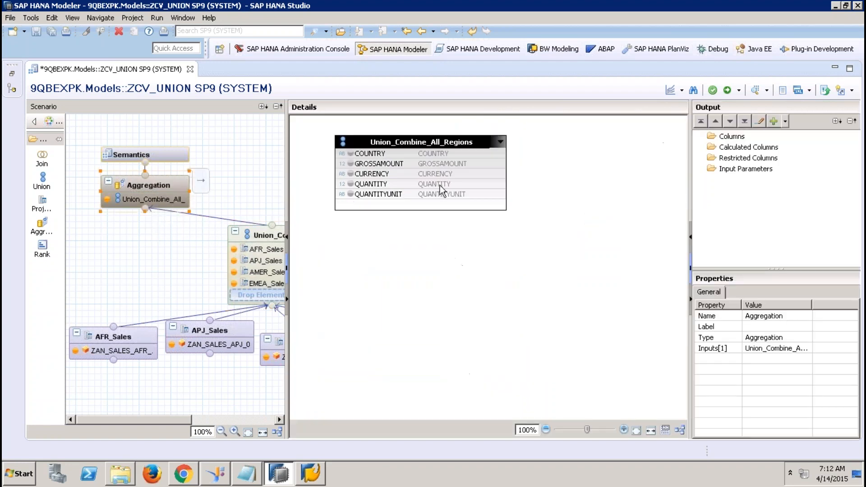
right_click(377, 164)
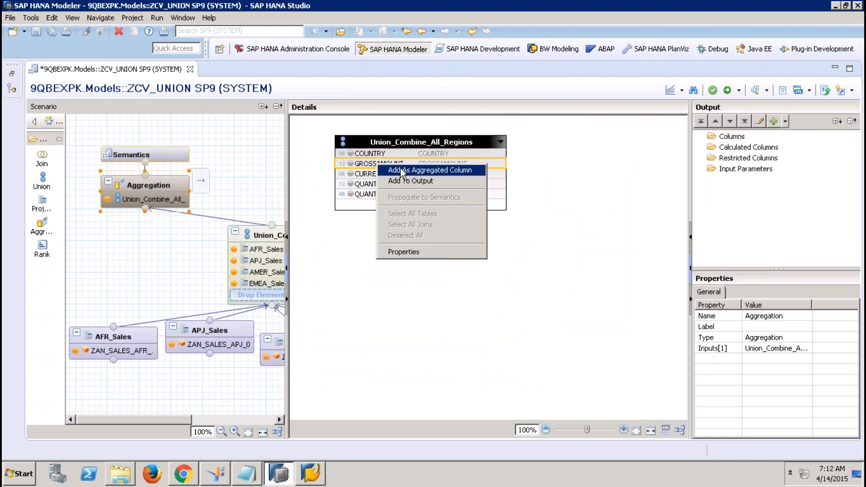
click(403, 170)
click(384, 185)
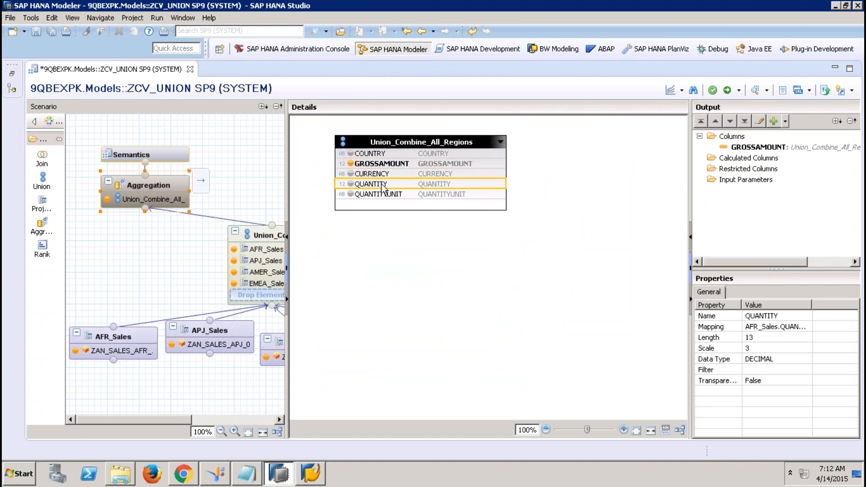
right_click(383, 186)
click(408, 192)
- Add COUNTRY, CURRENCY and QUANTITYUNIT to the Aggregation node's output as regular columns
click(382, 154)
right_click(383, 154)
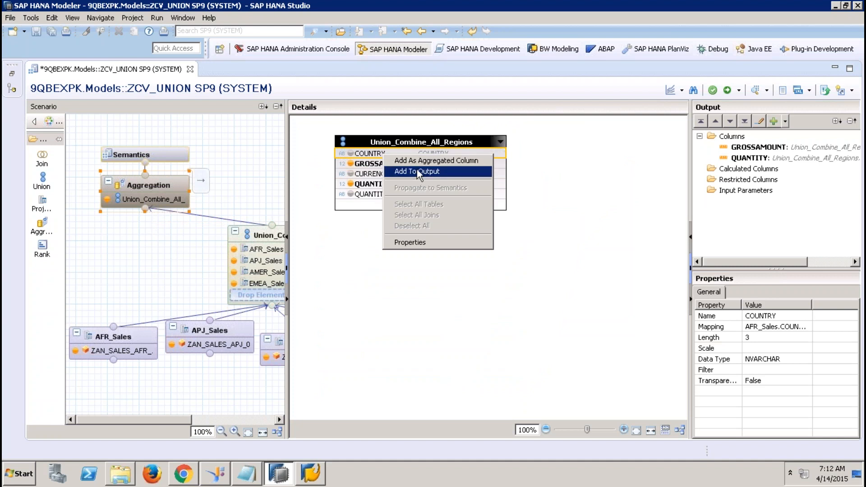
click(417, 172)
click(395, 174)
right_click(394, 175)
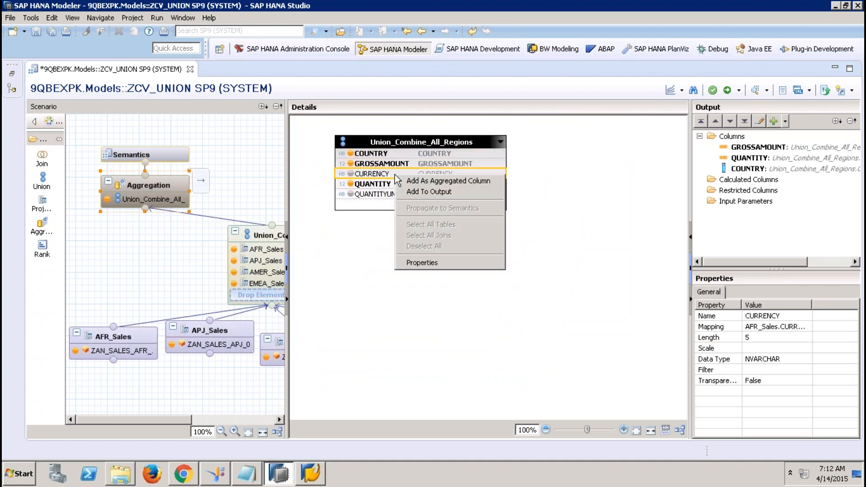
click(418, 190)
click(404, 194)
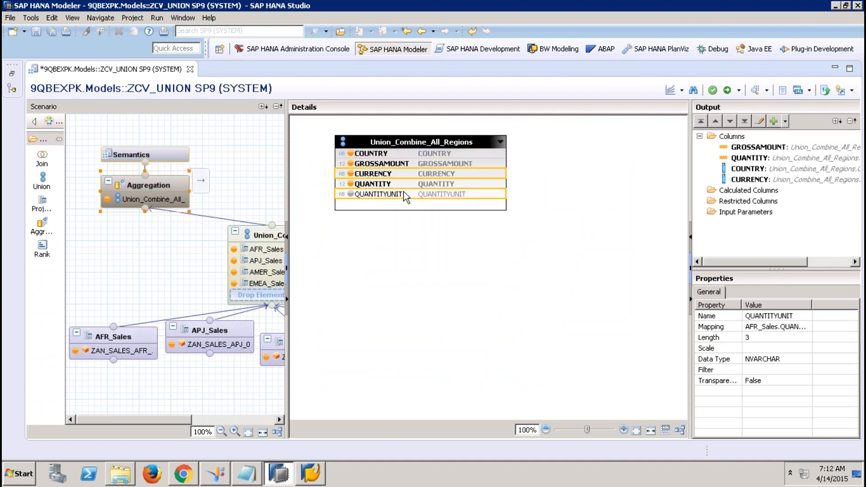
right_click(404, 193)
click(438, 208)
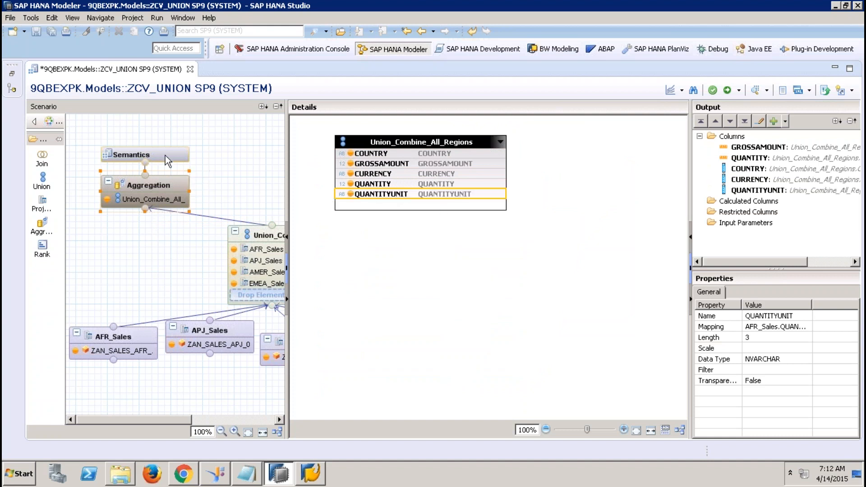
- Auto-assign attribute and measure types to the columns in Semantics, and save and activate ZCV_UNION
click(164, 153)
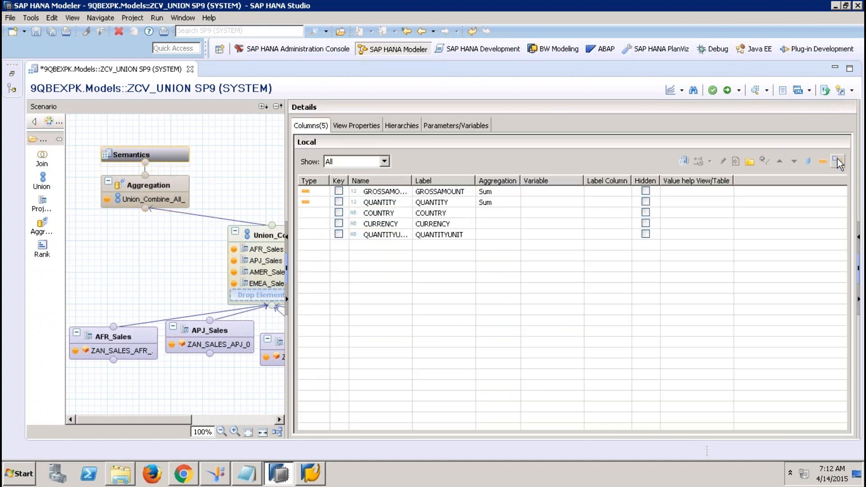
click(728, 90)
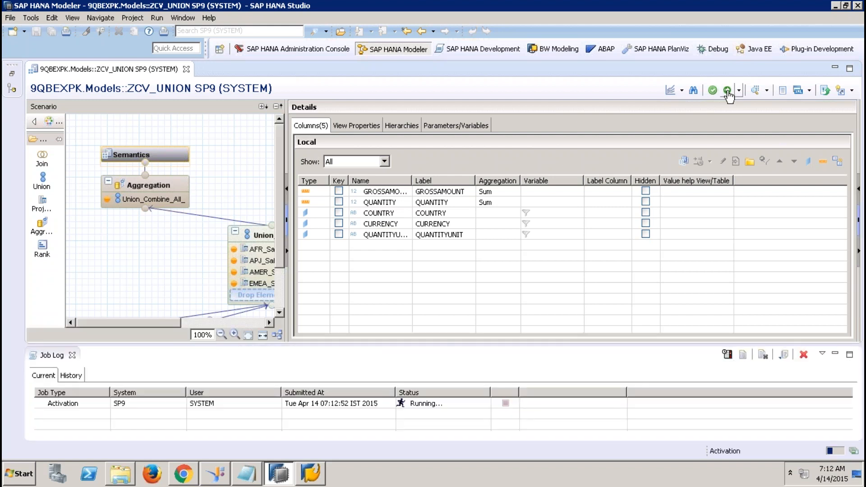
- Preview the raw data of ZCV_UNION and look through the rows for countries from all four regions, closing the preview when done
click(755, 90)
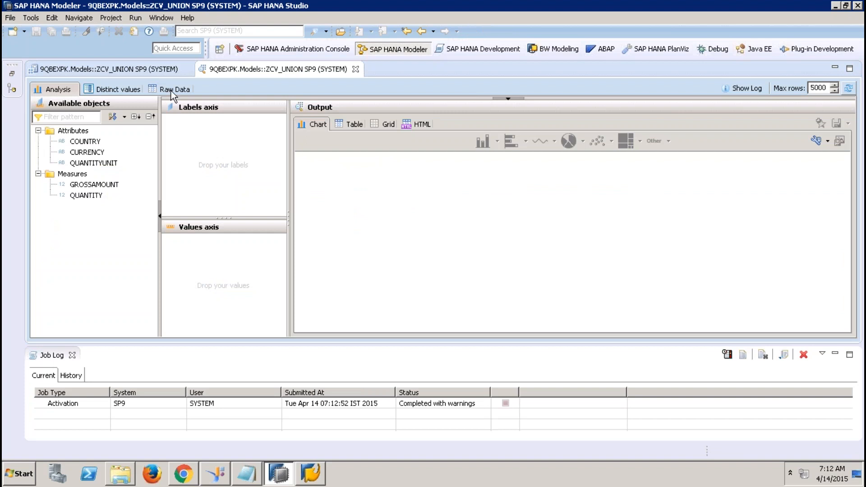
click(171, 90)
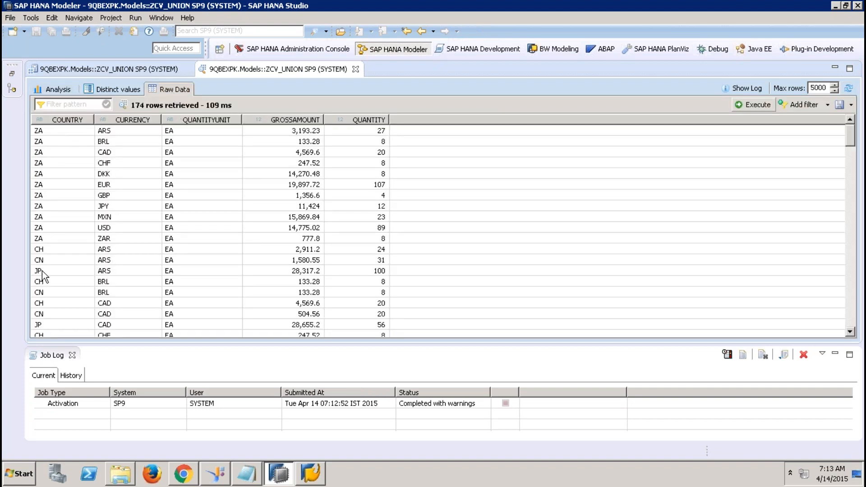
click(851, 248)
click(851, 248)
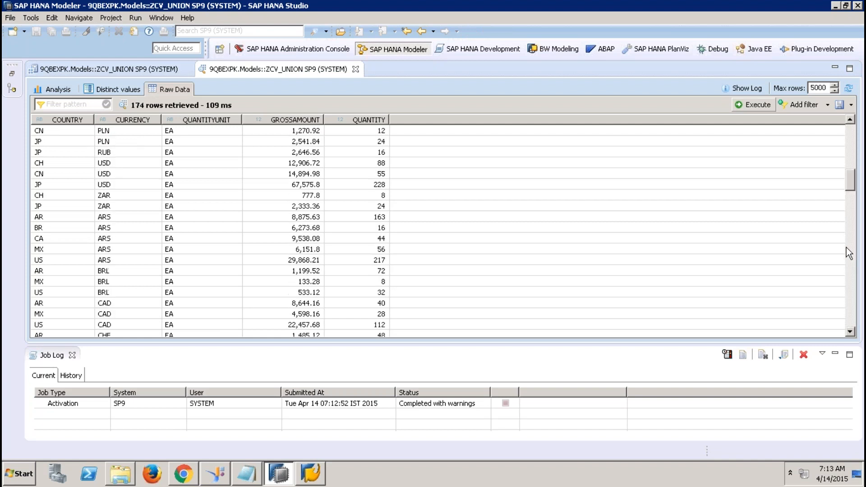
click(69, 325)
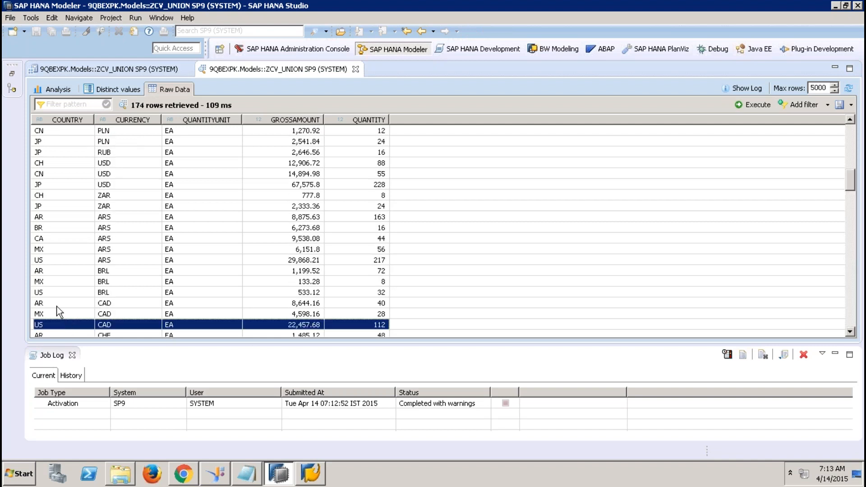
click(61, 315)
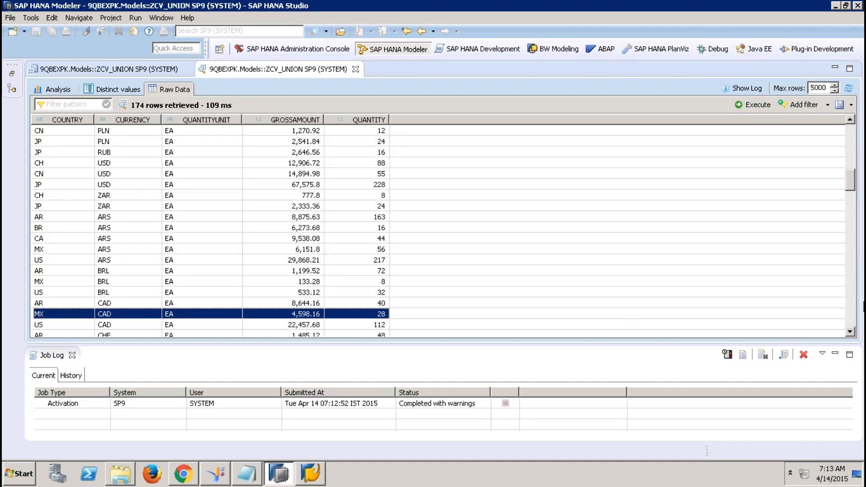
click(853, 319)
click(852, 319)
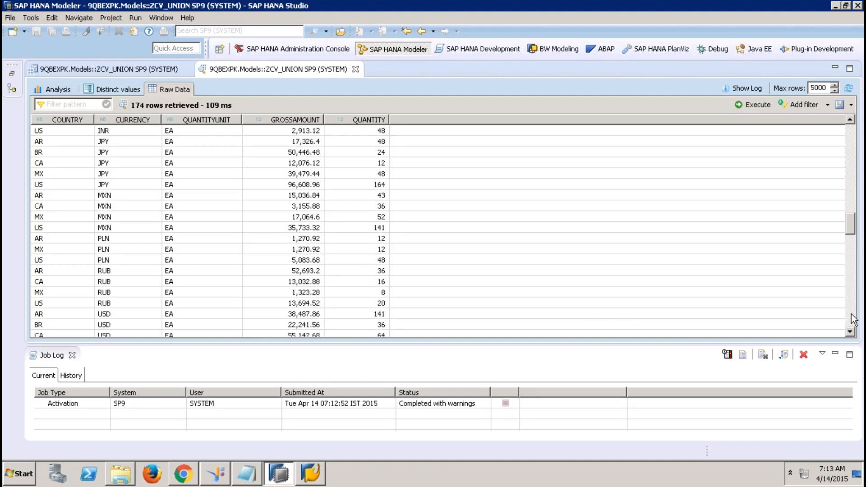
click(852, 319)
click(852, 319)
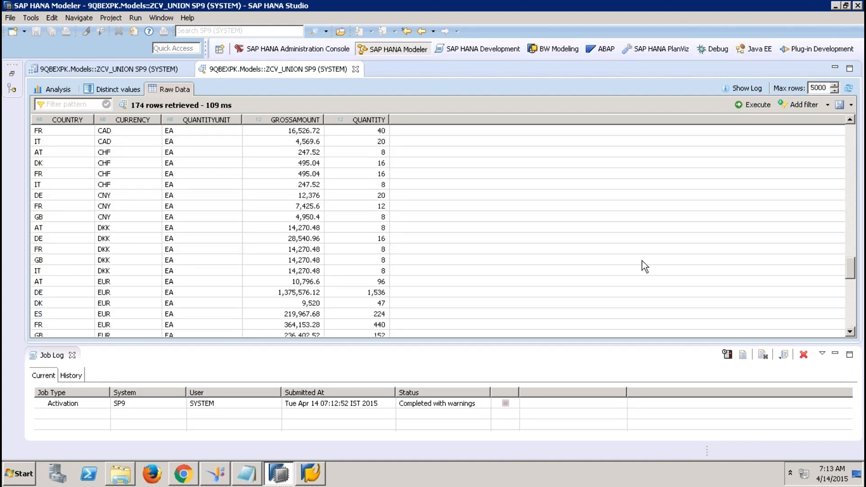
click(64, 261)
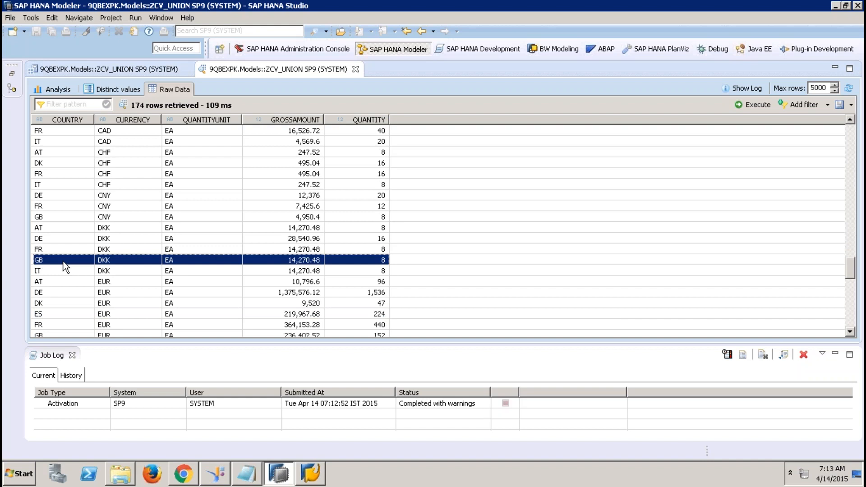
click(355, 69)
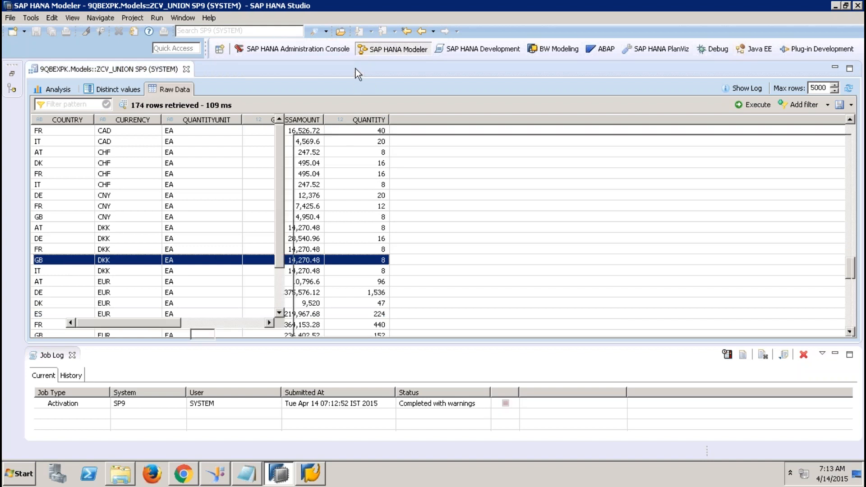
- Close the job log, auto-arrange the nodes in the scenario and widen the scenario area to show the whole model
click(72, 356)
click(278, 432)
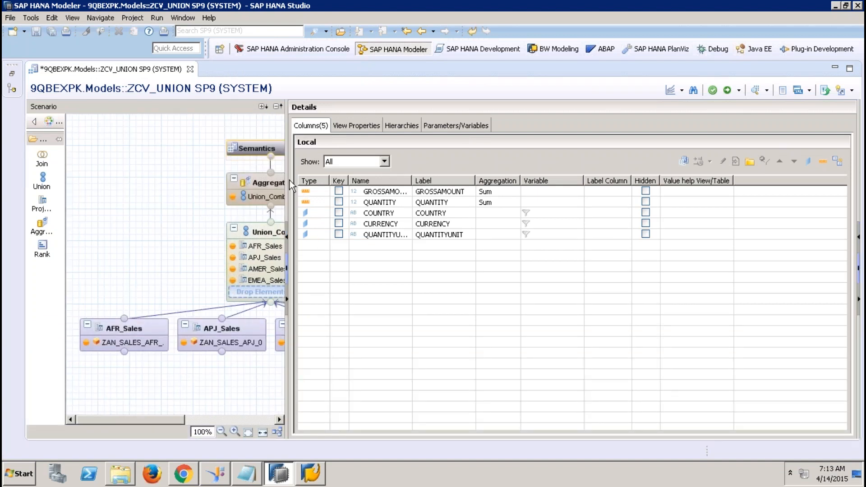
drag(288, 179, 436, 181)
drag(492, 186, 492, 187)
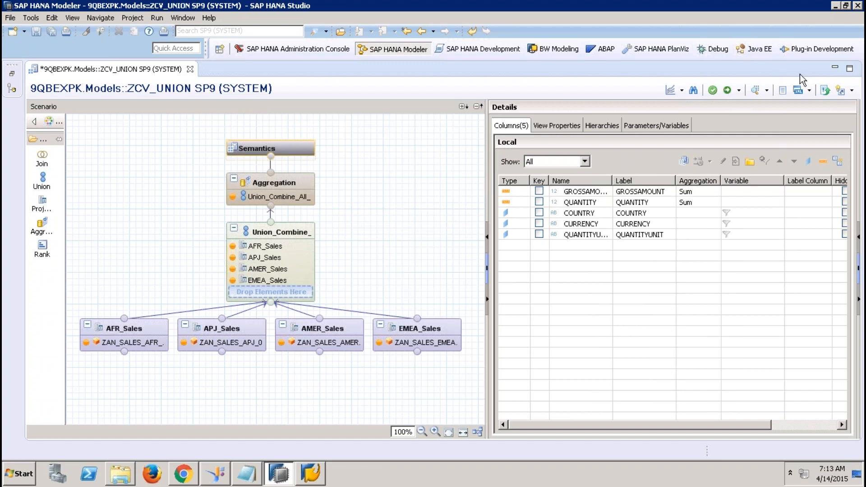
- Preview the raw data of ZCV_UNION again, examine which source the ZA rows could come from, and close the preview
click(759, 92)
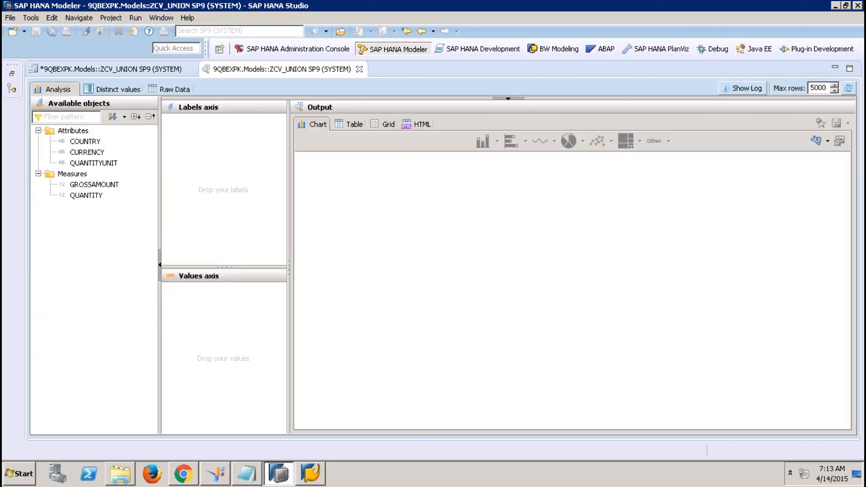
click(184, 92)
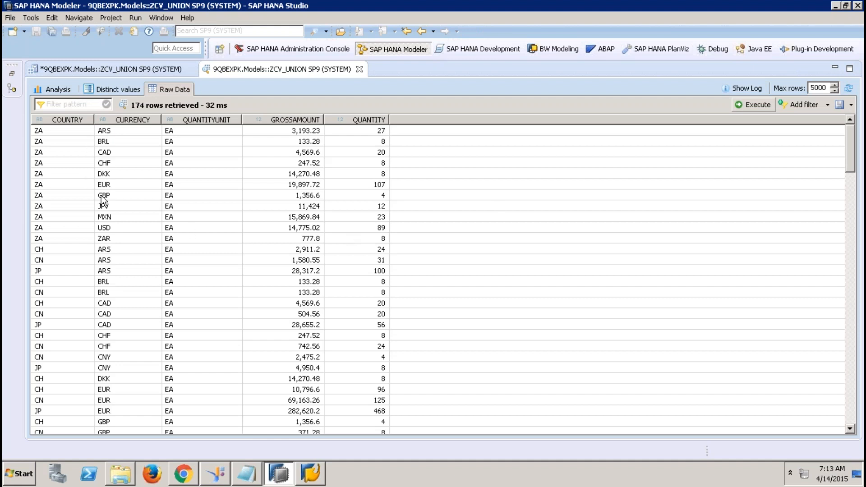
click(56, 132)
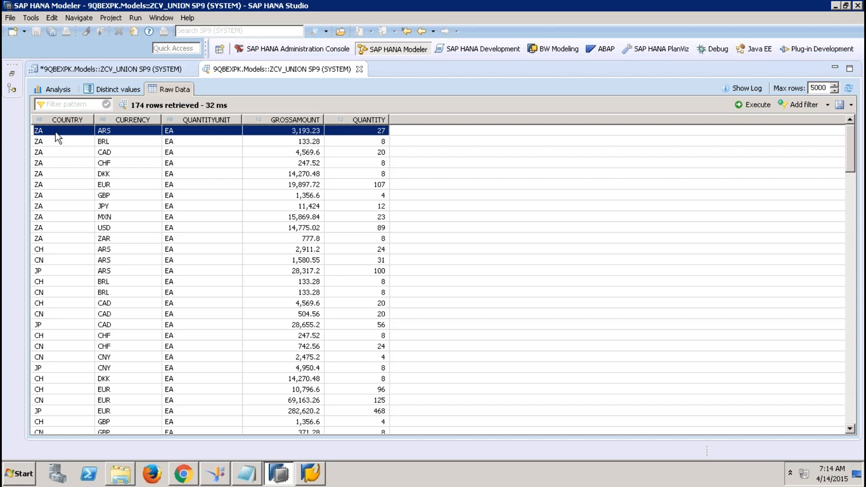
click(360, 70)
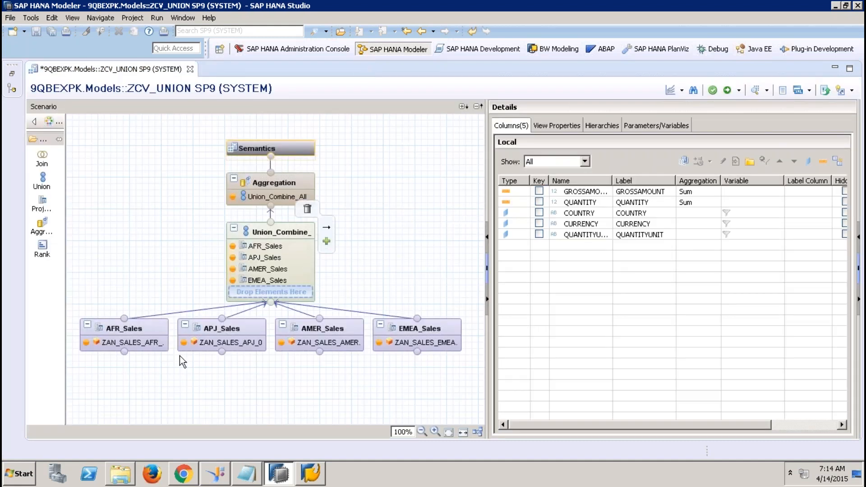
- Start a new calculated column in the AFR_Sales projection
click(146, 327)
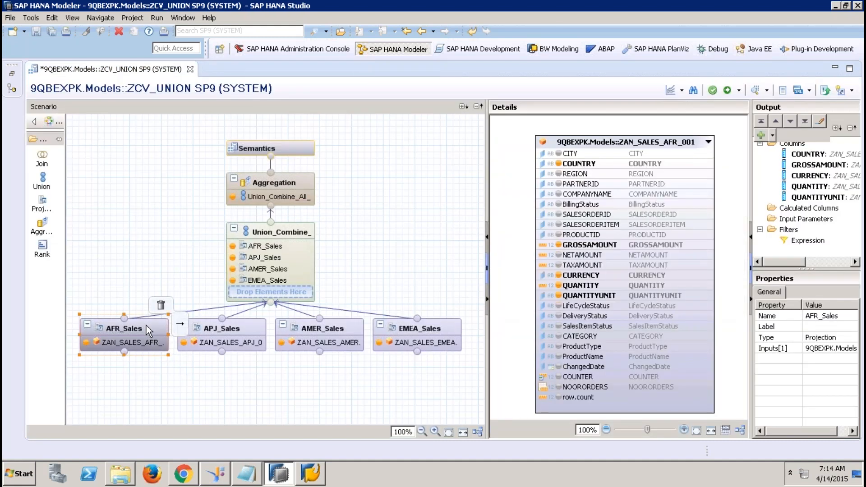
drag(487, 173, 406, 164)
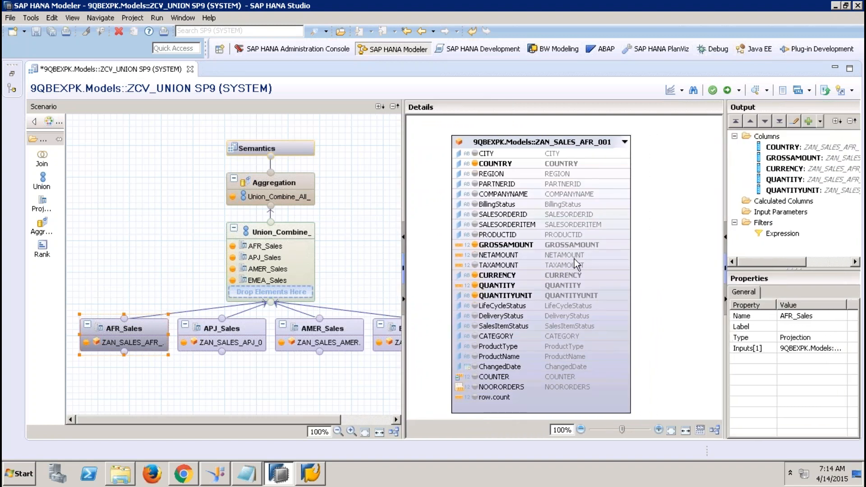
click(771, 204)
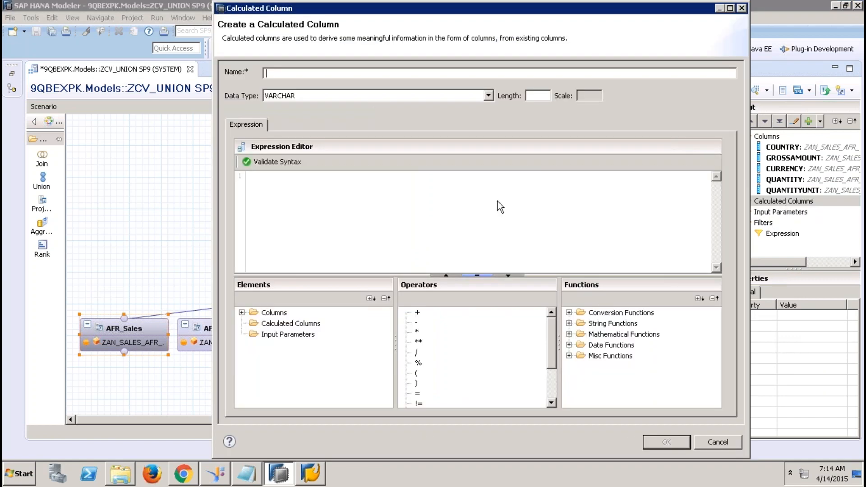
text(constantva)
key(BackSpace)
key(BackSpace)
key(BackSpace)
key(BackSpace)
key(BackSpace)
key(BackSpace)
key(BackSpace)
key(BackSpace)
key(BackSpace)
key(BackSpace)
- Create the calculated column CVALUE in AFR_Sales as VARCHAR of length 15 with the expression 'AFRNODE', validating its syntax
text(CVALUE)
click(306, 184)
text('AFR'NODE)
click(273, 163)
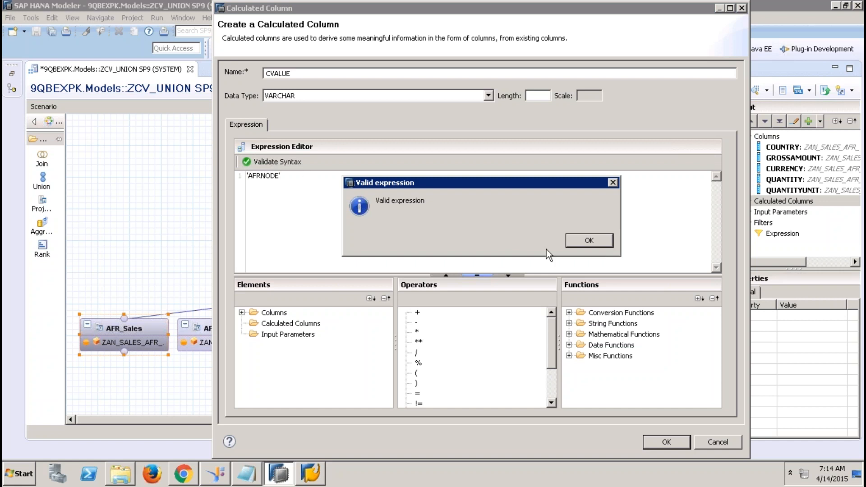
click(590, 239)
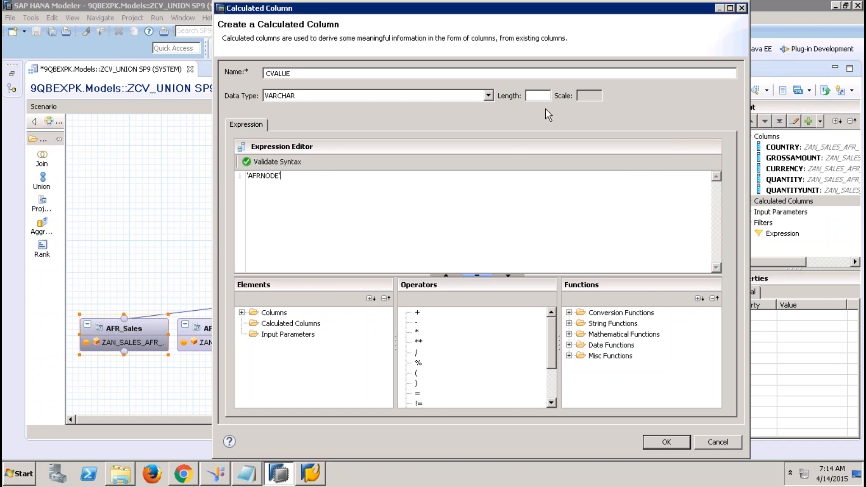
text(15)
click(661, 443)
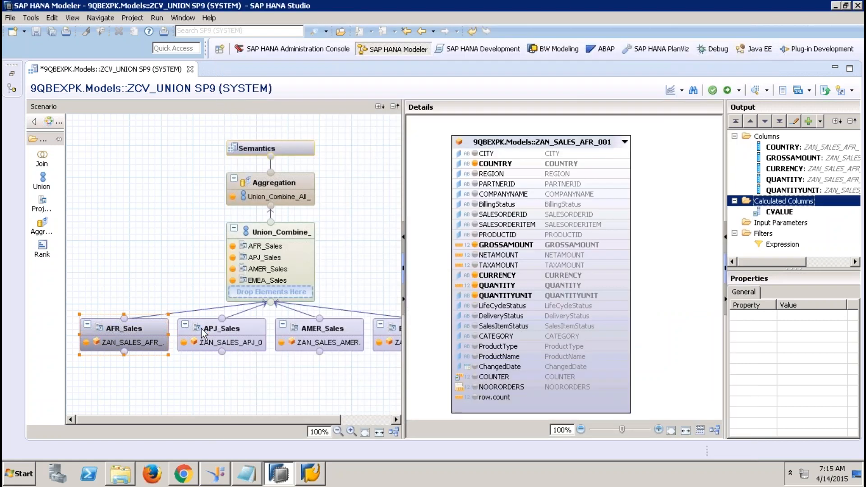
- Create the calculated column CVALUE in the APJ_Sales projection as VARCHAR of length 15 with the expression 'APJNode'
click(207, 329)
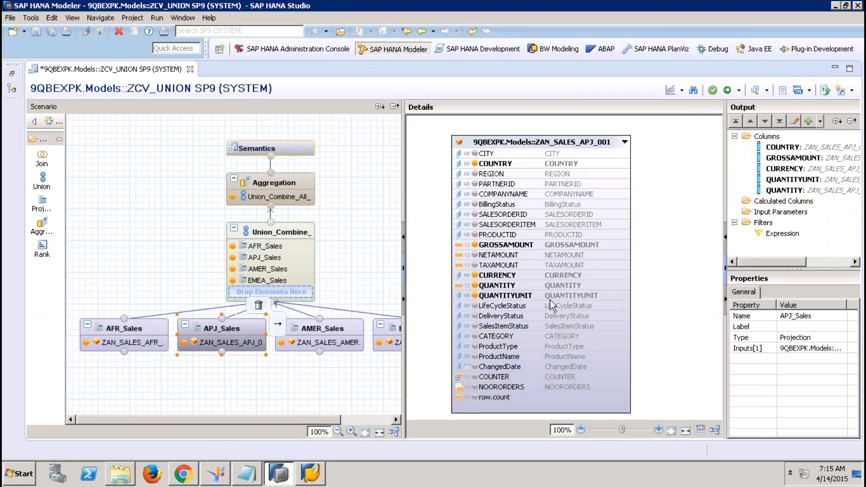
click(767, 204)
right_click(768, 206)
click(783, 213)
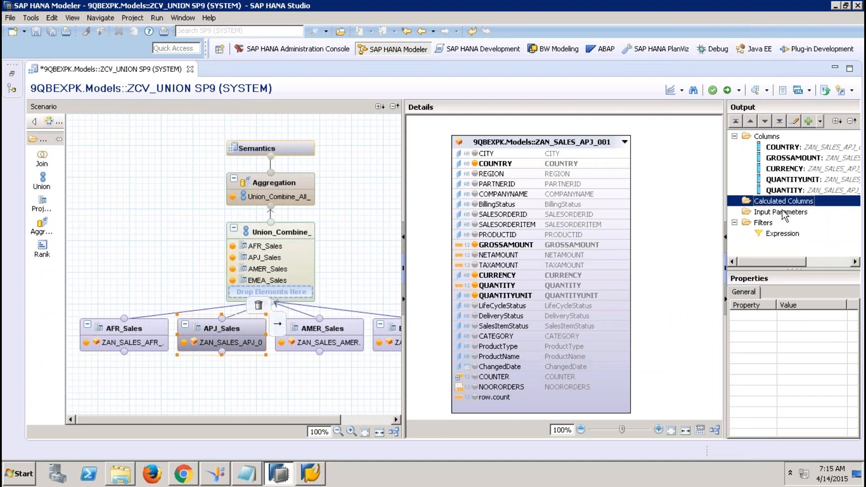
text(CVALUE)
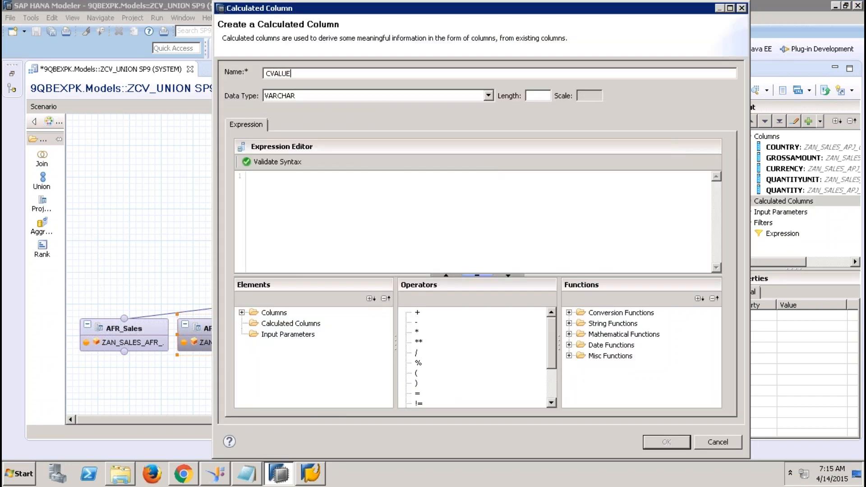
click(530, 96)
text(15)
click(411, 182)
drag(323, 12, 371, 17)
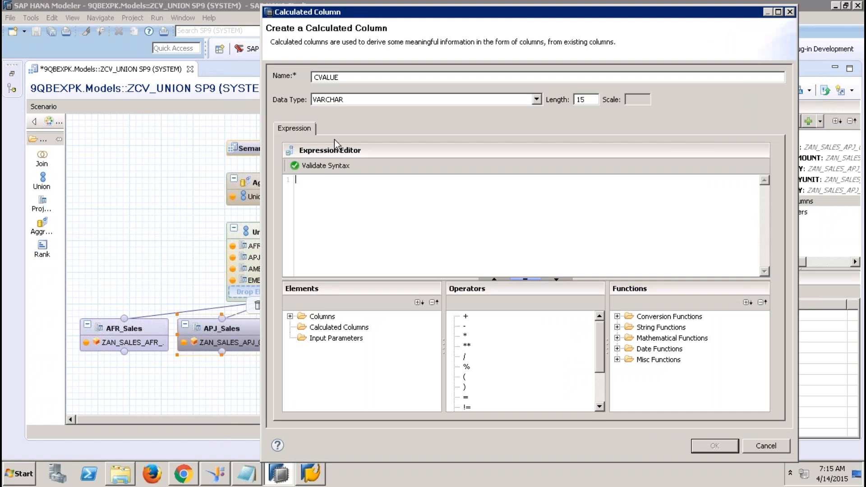
text('APJNode')
click(707, 447)
- Create the calculated column CVALUE in the AMER_Sales projection as VARCHAR of length 15 with the expression 'AMERNode'
click(346, 322)
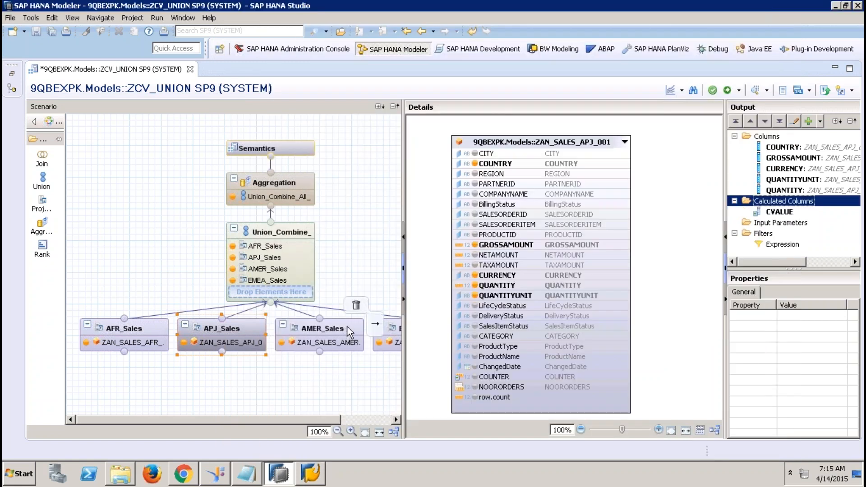
right_click(791, 204)
click(805, 211)
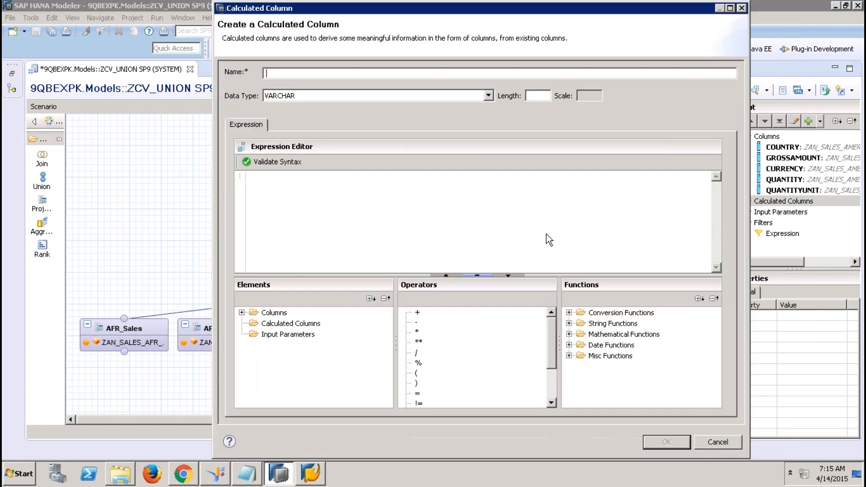
text(CVALUE)
click(537, 97)
text(15)
click(406, 196)
text(')
drag(417, 8, 300, 56)
text(AME)
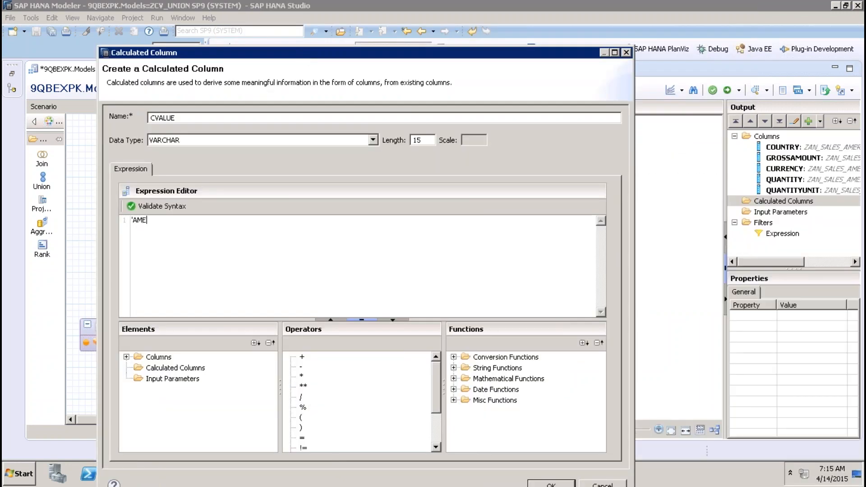
text(RNode)
click(545, 483)
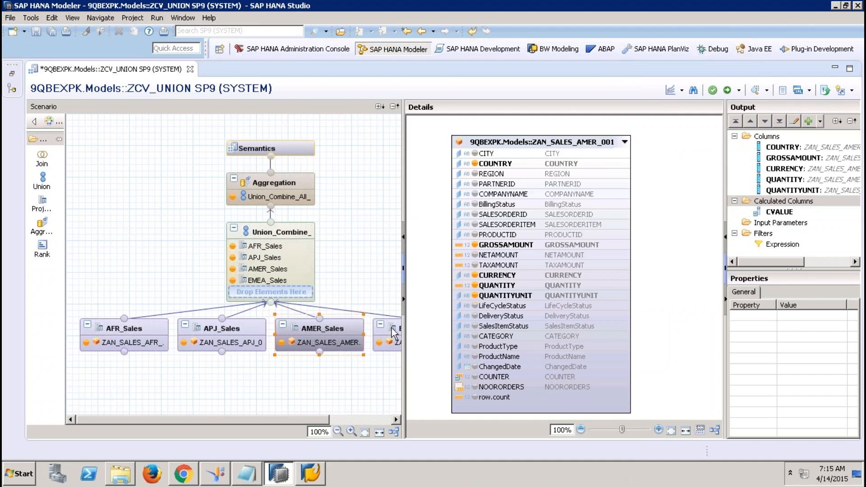
- Create the calculated column CVALUE in the EMEA_Sales projection as VARCHAR of length 15 with the expression 'EMEANode'
click(393, 334)
right_click(787, 202)
click(799, 207)
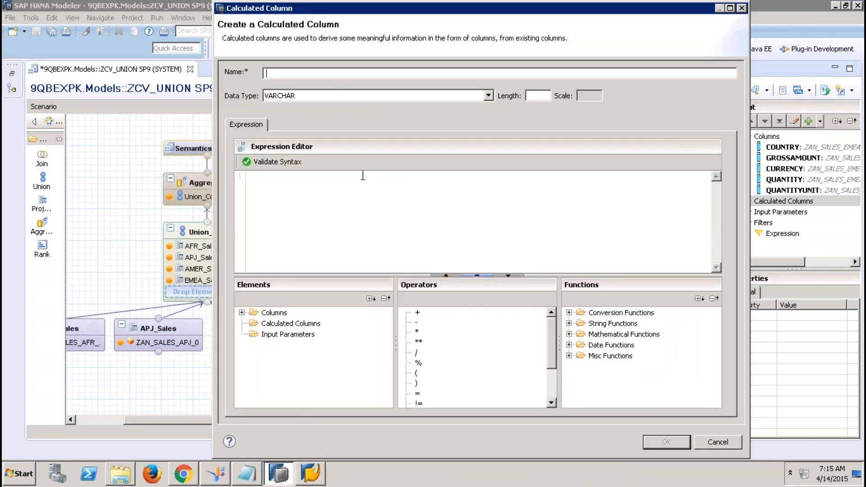
text(CVALUE)
key(Tab)
key(Tab)
text(15'EMEANode')
click(667, 442)
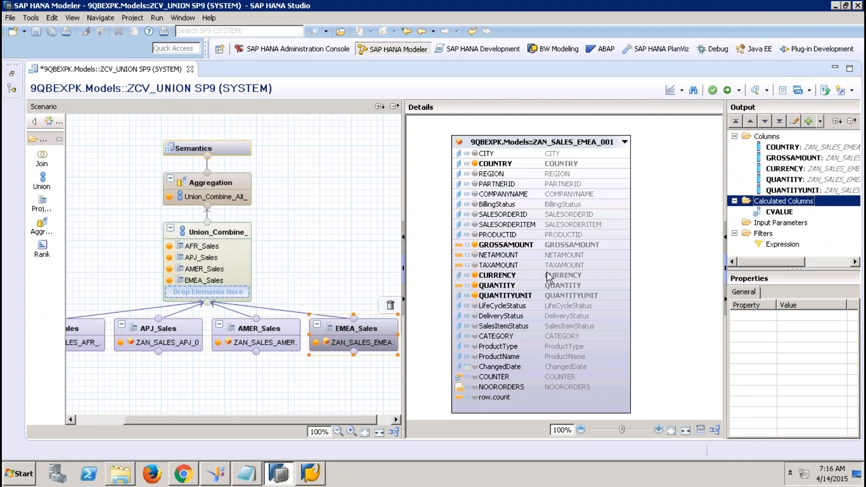
- Auto-map the union's sources by name so CVALUE from all four projections feeds one CVALUE target column
click(224, 233)
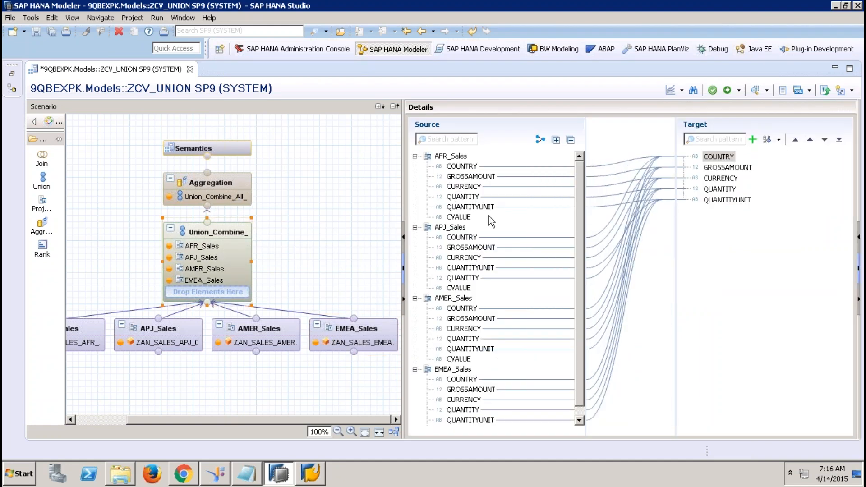
click(464, 219)
click(541, 141)
click(715, 211)
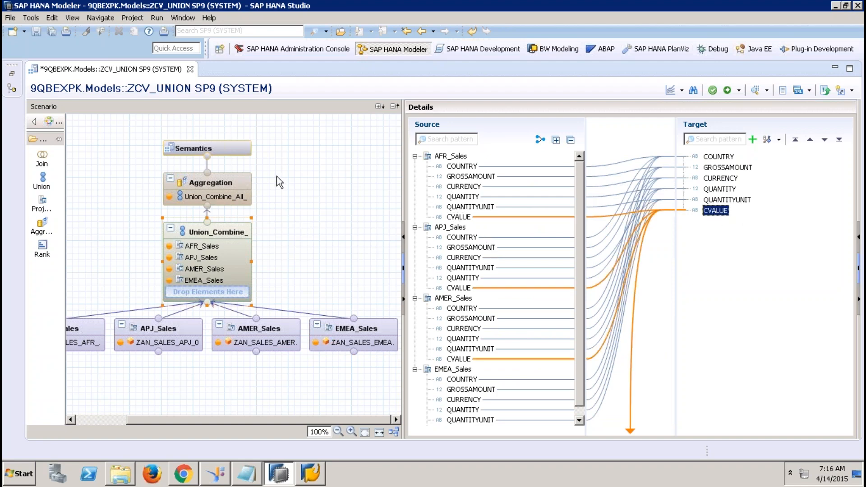
- Add CVALUE to the output of the Aggregation node as a regular, non-aggregated column
click(232, 185)
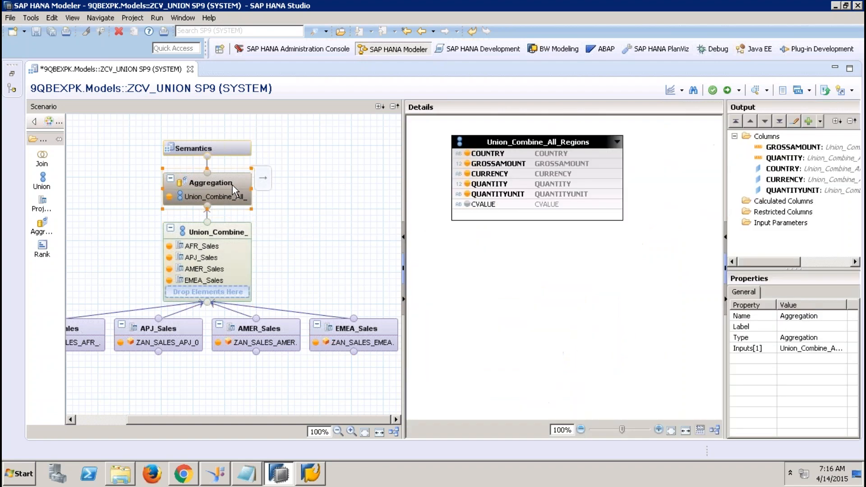
right_click(509, 207)
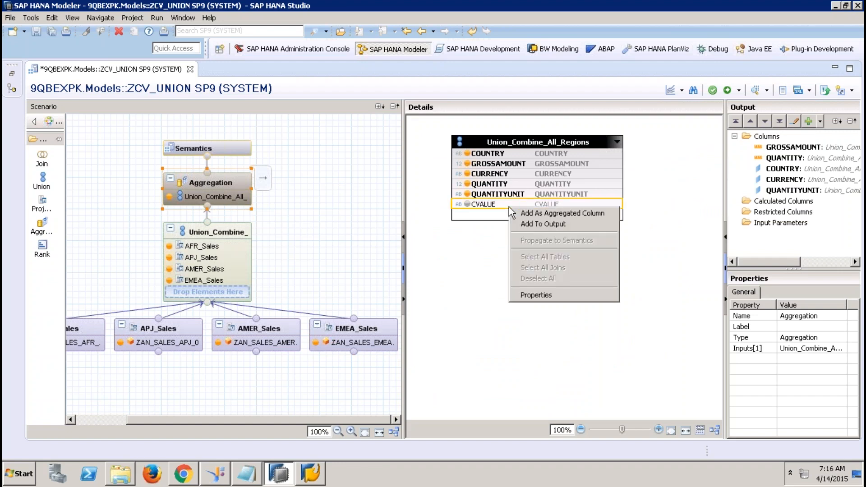
click(562, 224)
- Auto-assign the column types in Semantics so CVALUE becomes an attribute, and activate the view
click(239, 146)
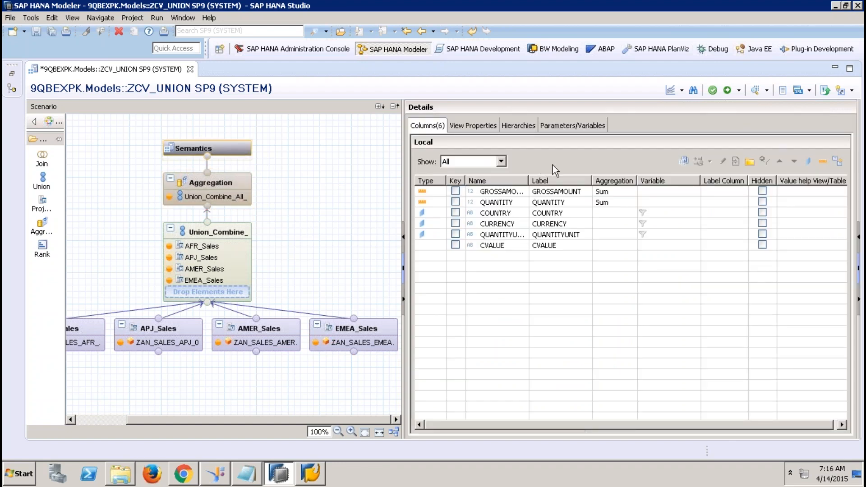
click(839, 163)
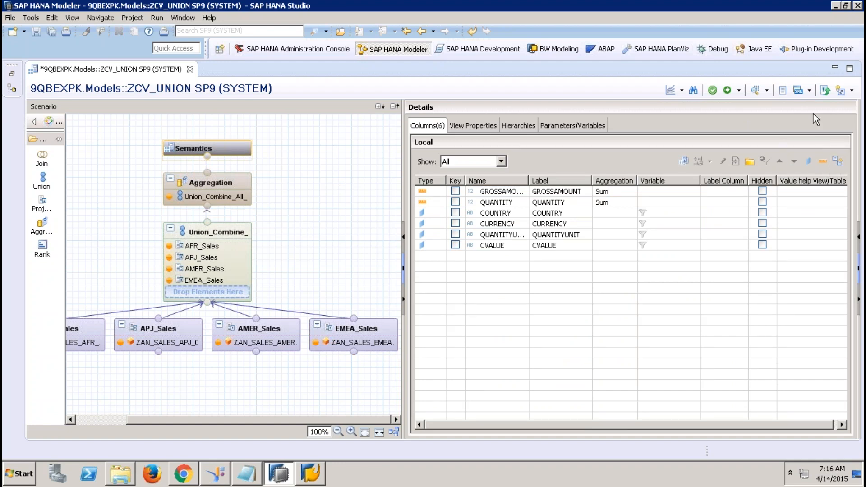
click(728, 90)
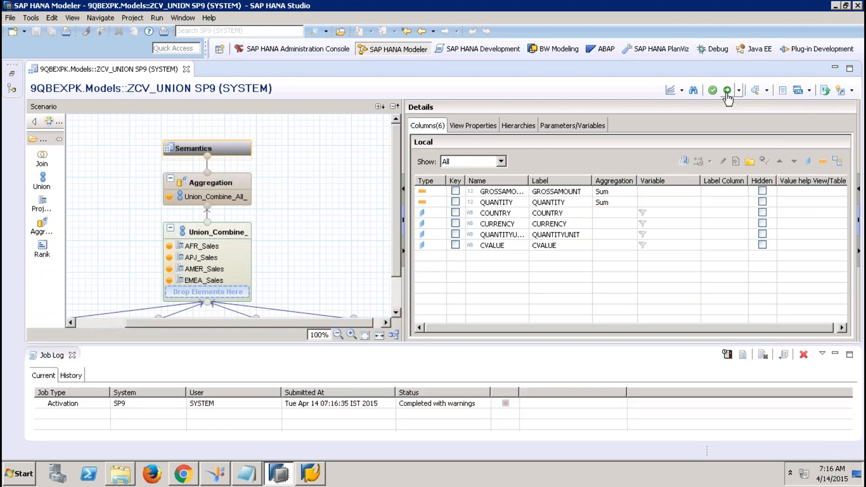
- Preview the raw data of ZCV_UNION and sort the rows by CVALUE in ascending order
click(755, 90)
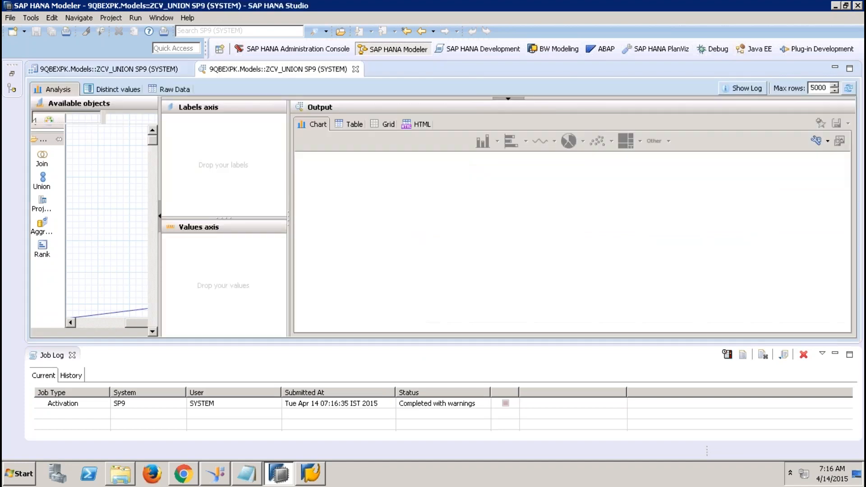
click(176, 89)
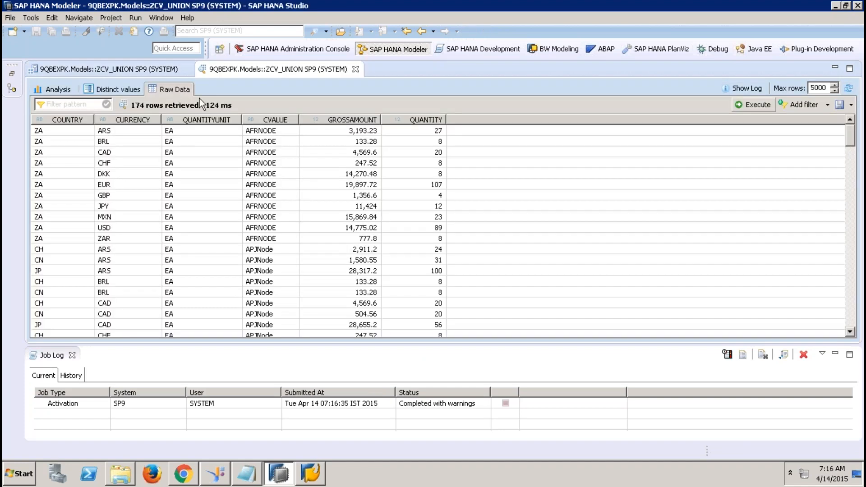
click(283, 121)
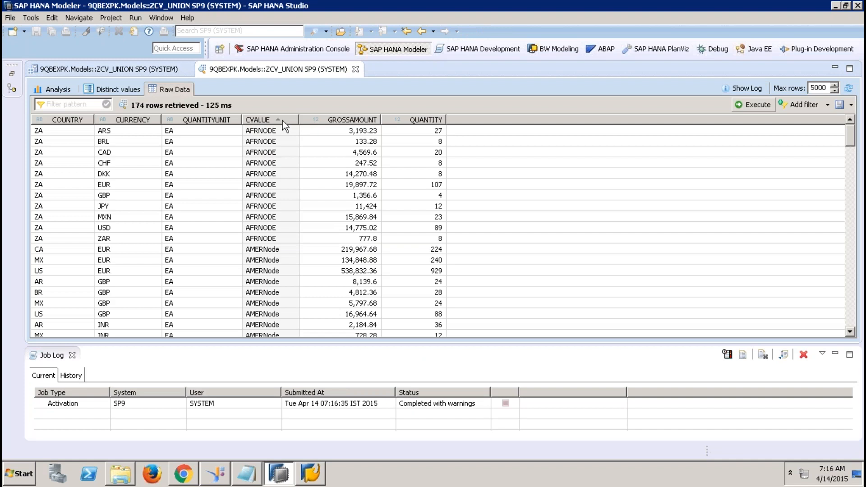
- Analyse the previewed data as a table with CVALUE and COUNTRY as labels and the sum of GROSSAMOUNT as value
click(58, 88)
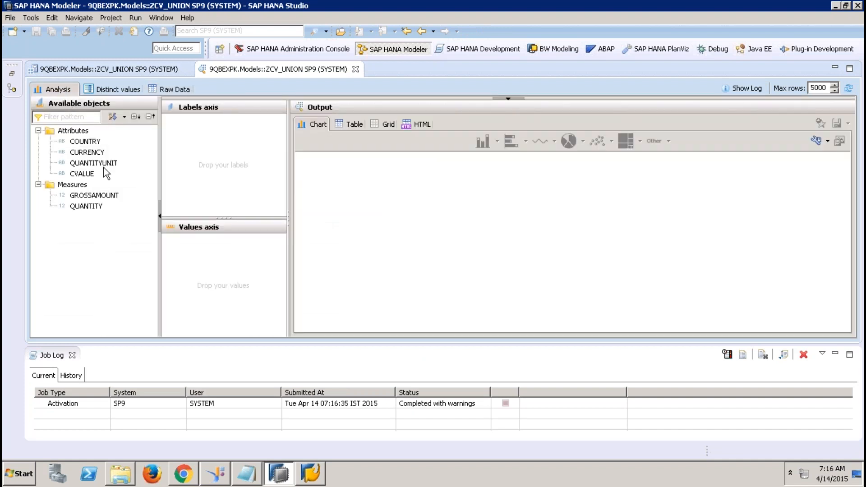
drag(93, 171, 189, 135)
drag(92, 144, 189, 137)
click(95, 195)
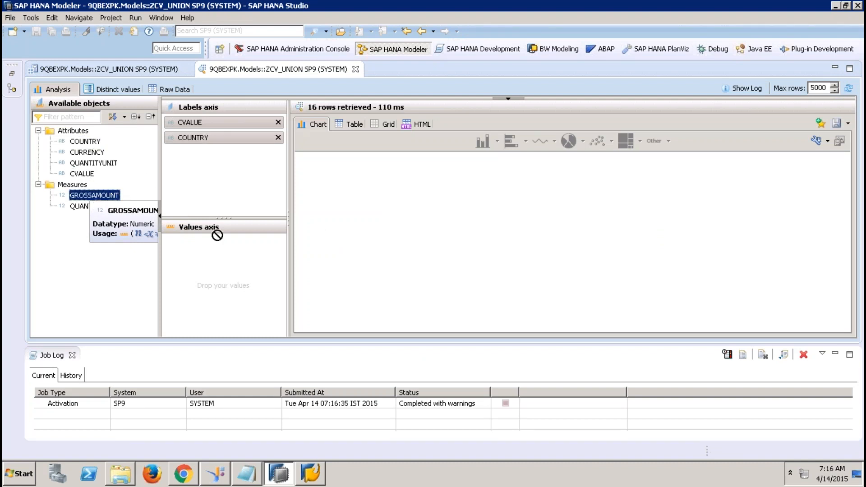
drag(94, 195, 203, 253)
click(355, 125)
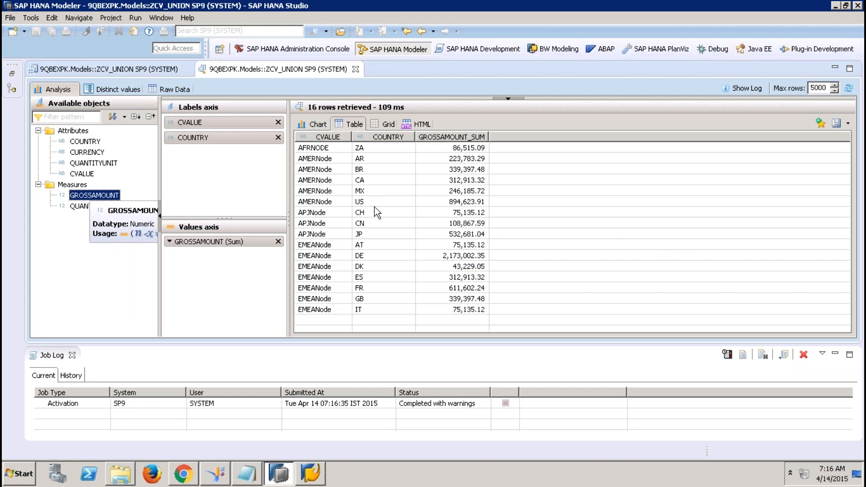
- Examine which countries belong to each source node in the CVALUE column, and close the data preview
click(332, 212)
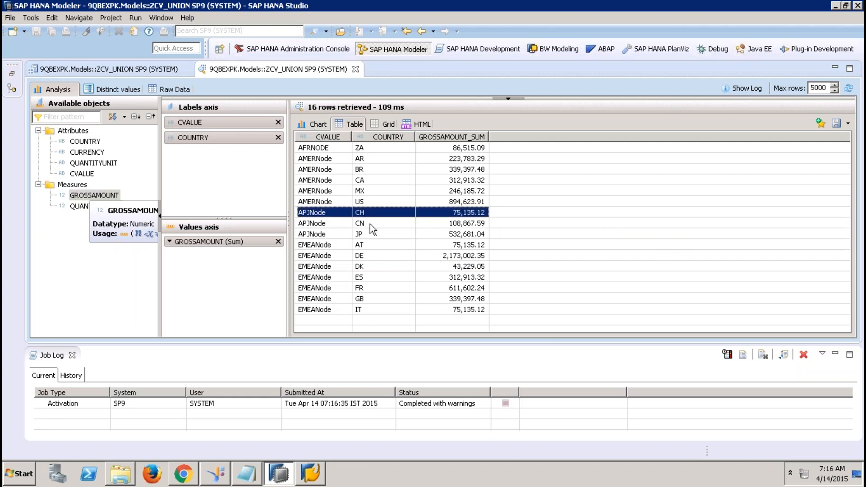
click(360, 246)
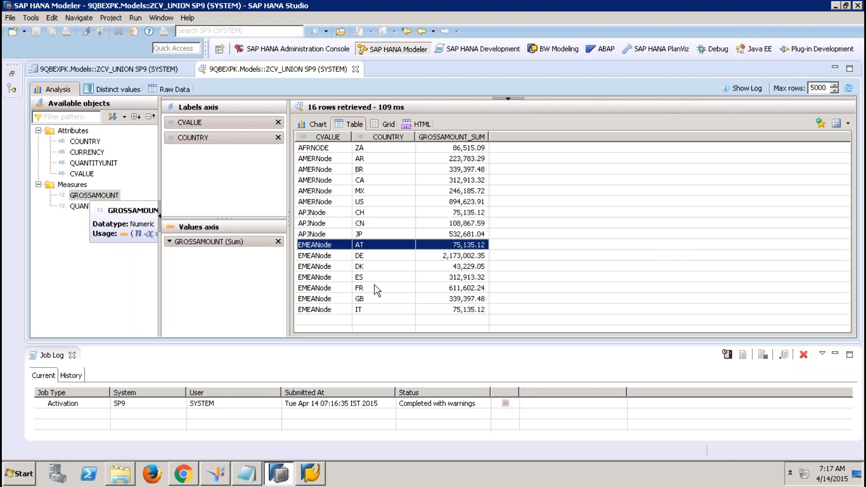
click(321, 171)
click(312, 149)
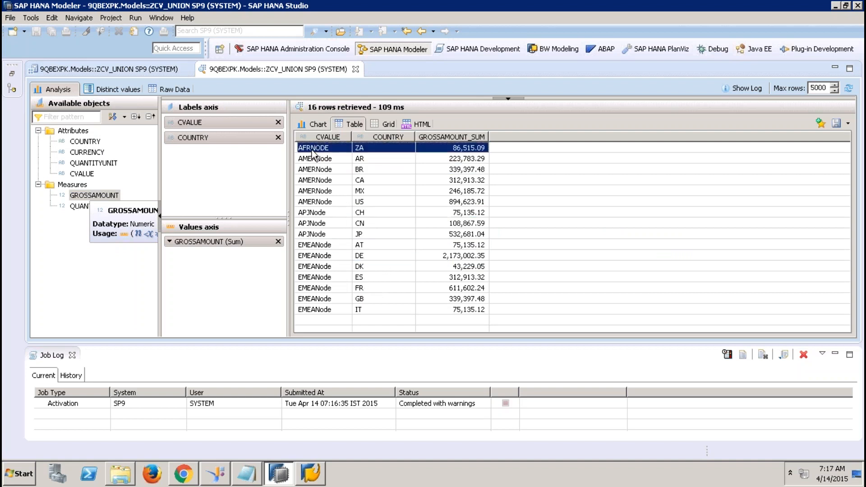
click(314, 215)
click(314, 247)
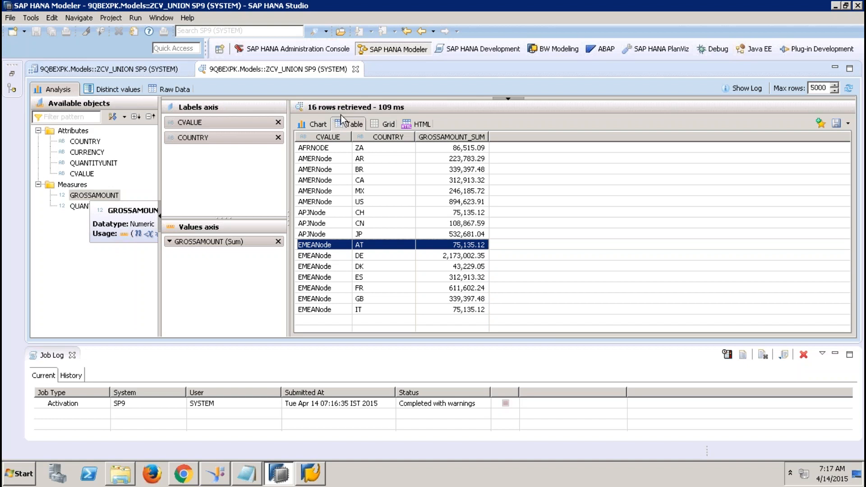
click(356, 69)
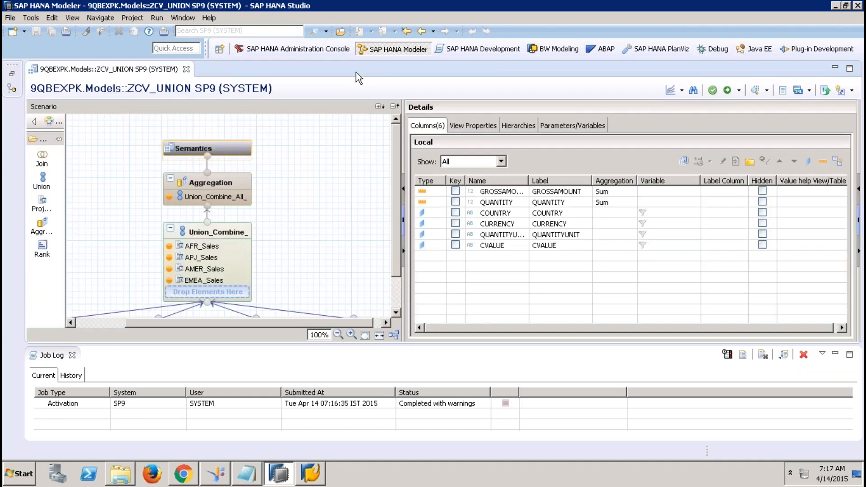
- Close the job log and the ZCV_UNION editor, and restore the Systems view
click(73, 355)
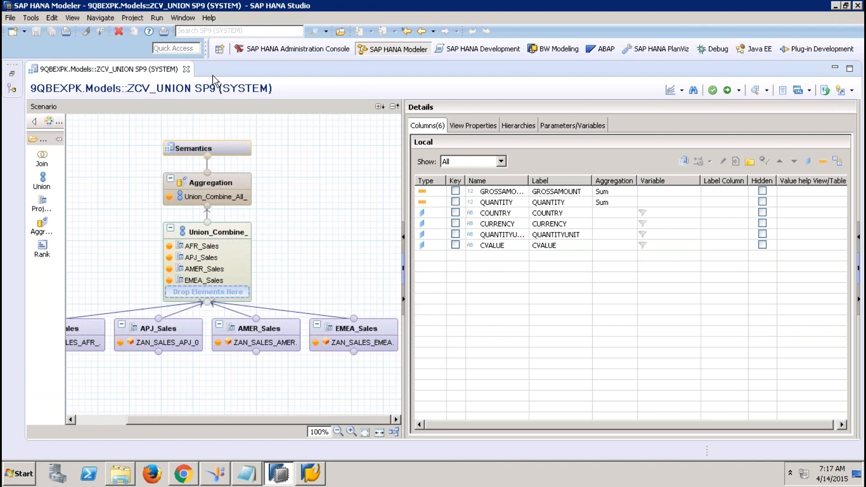
click(186, 69)
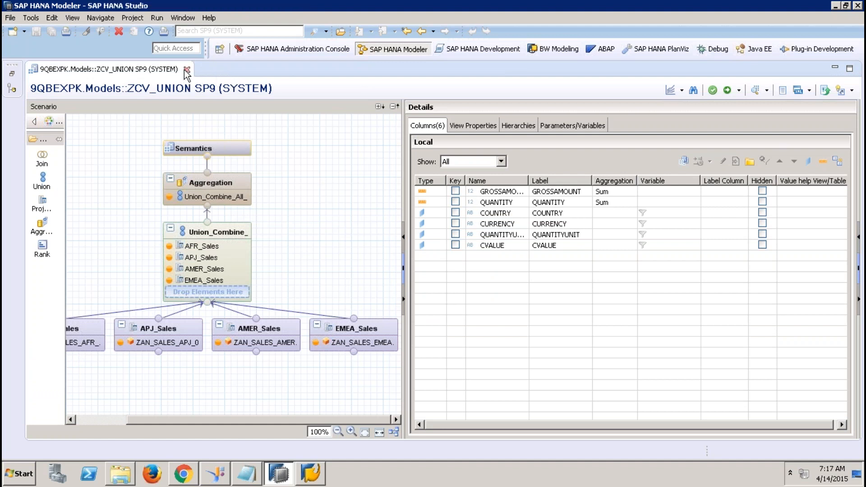
click(13, 73)
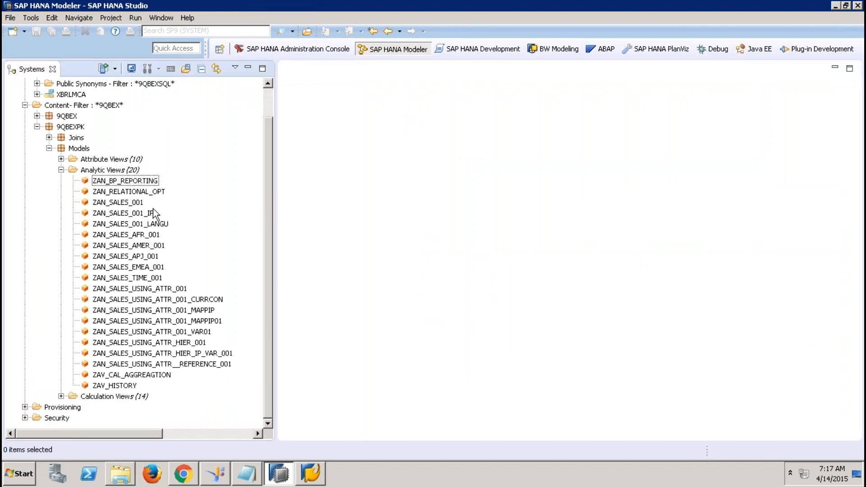
- Duplicate analytic view ZAN_SALES_001 within the Analytic Views folder under the name ZAN_SALES_RANK_001
click(135, 202)
right_click(135, 203)
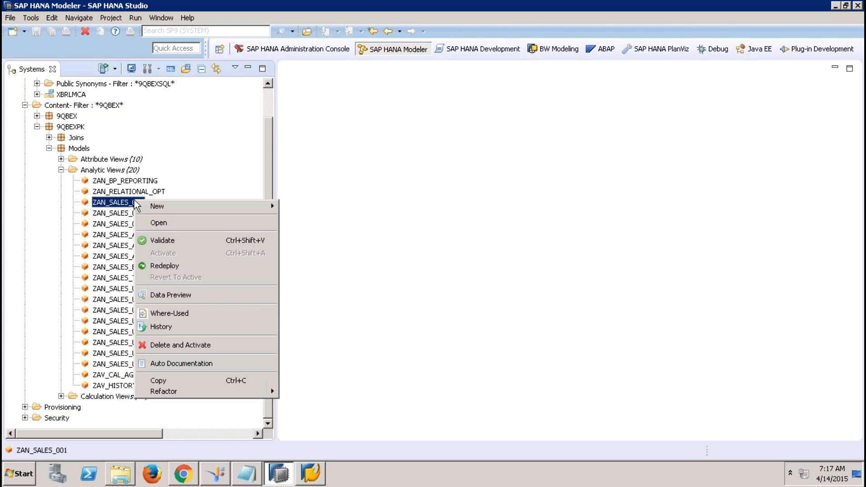
click(179, 383)
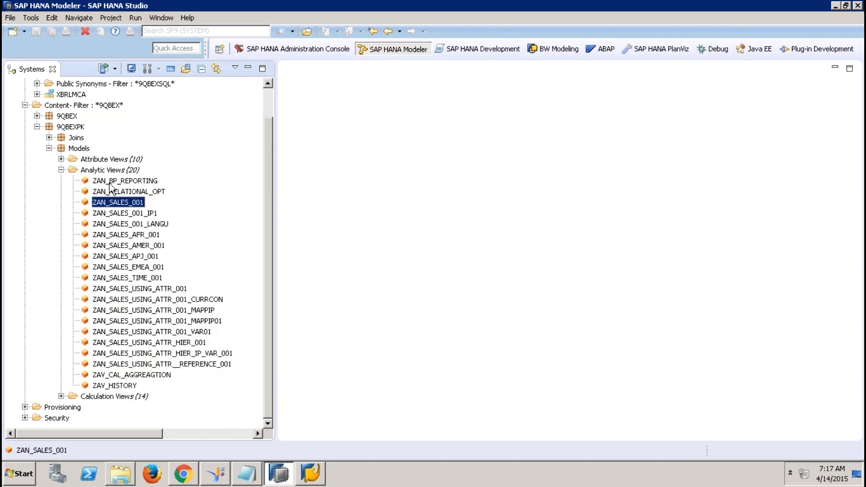
right_click(108, 172)
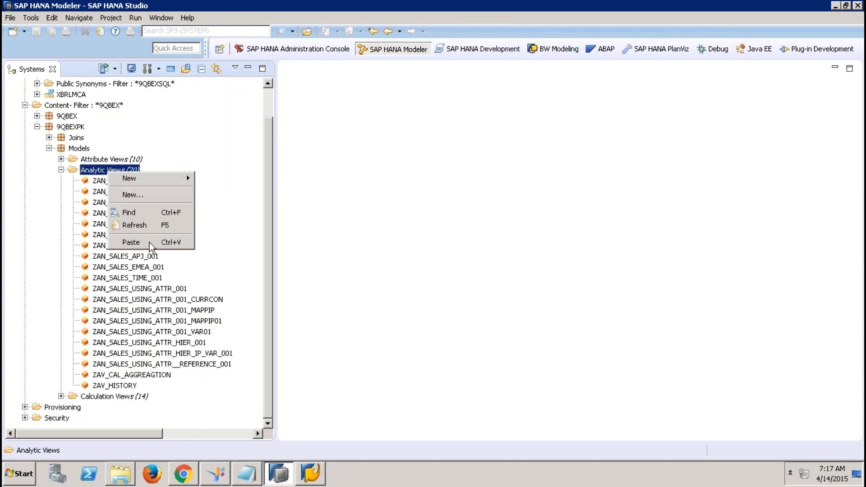
click(130, 242)
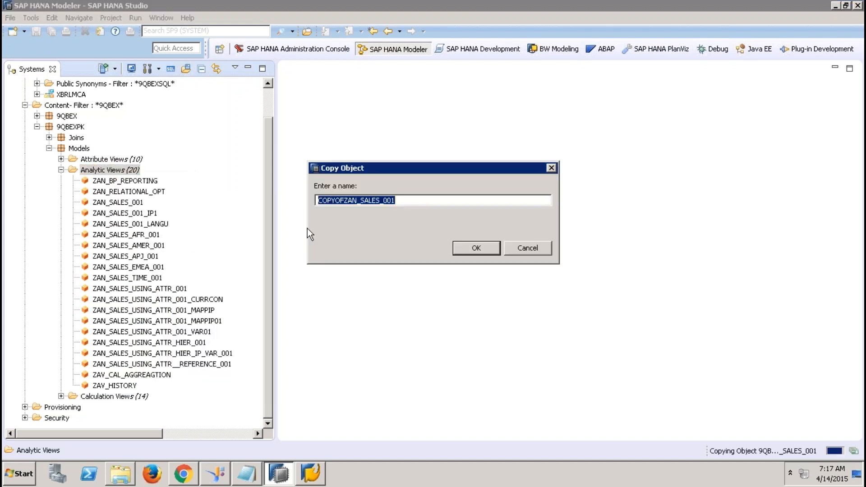
click(342, 200)
drag(343, 200, 318, 200)
key(BackSpace)
click(359, 201)
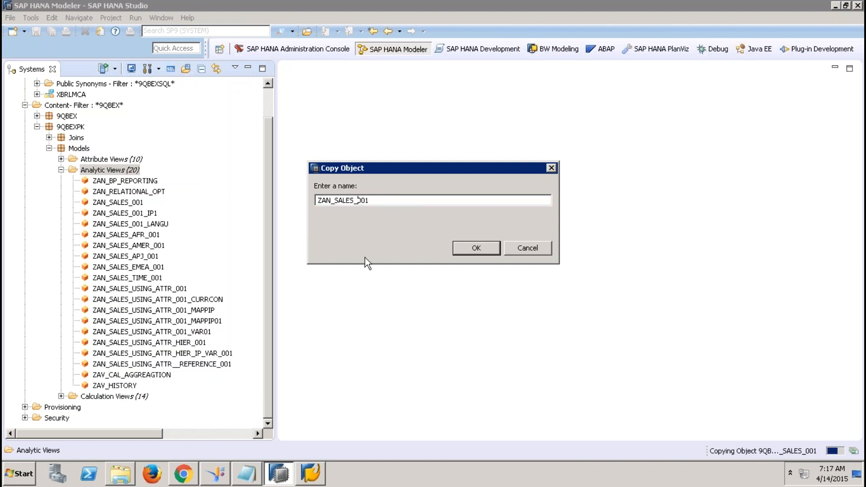
text(RANK_)
click(478, 248)
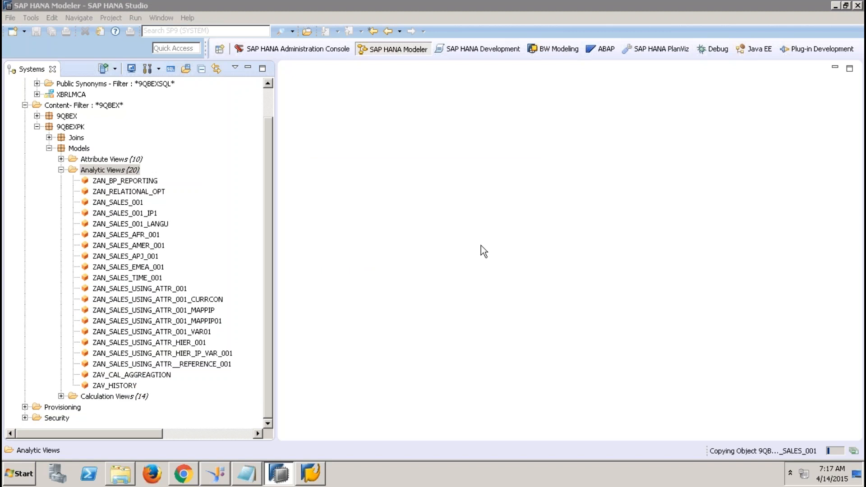
click(547, 242)
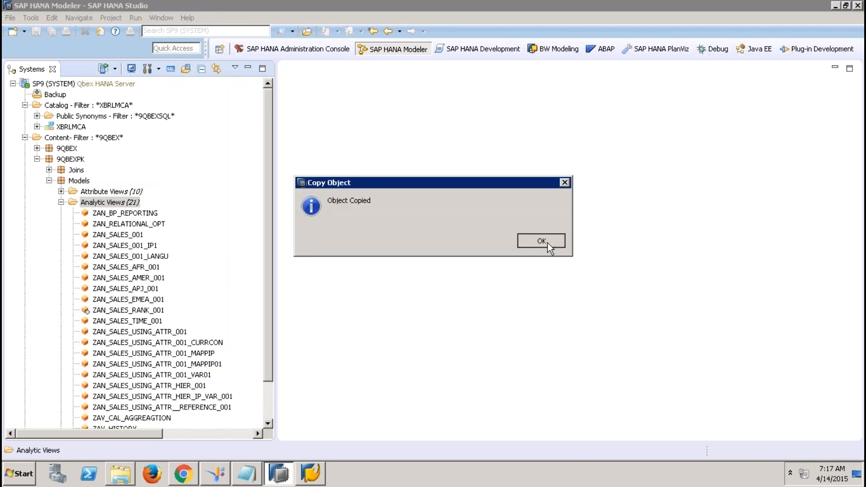
- Open analytic view ZAN_SALES_RANK_001, activate it and close its editor
scroll(272, 228, down, 2)
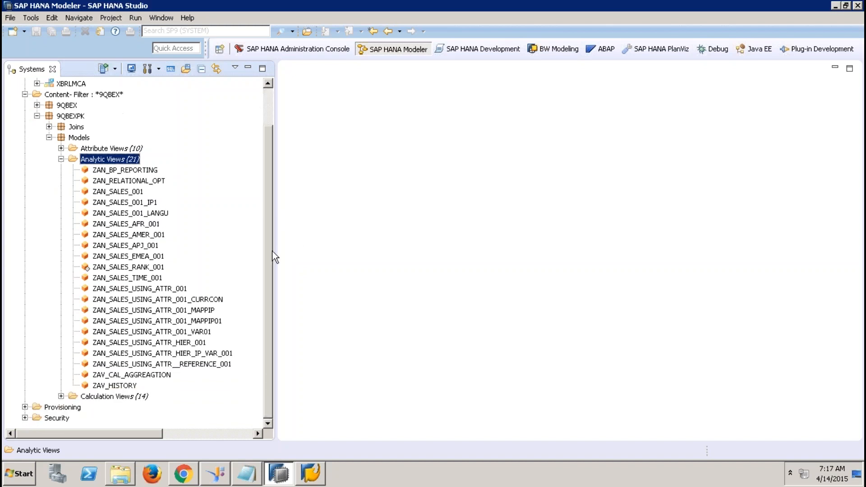
double_click(145, 270)
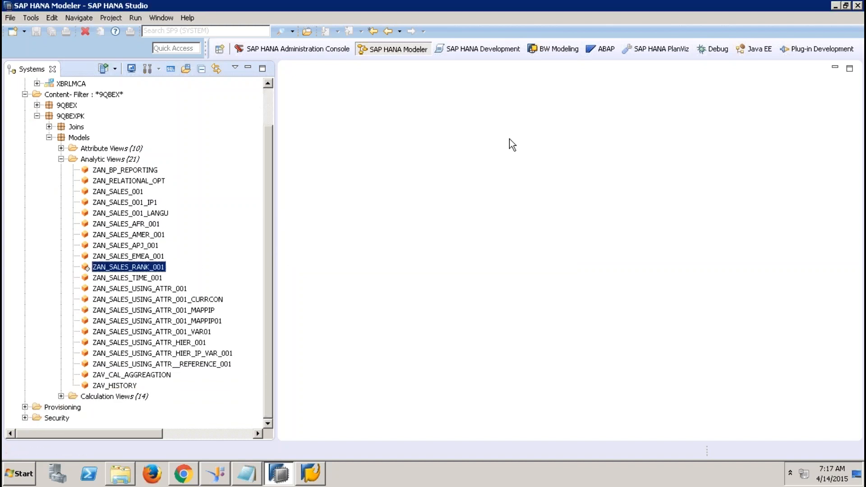
click(728, 91)
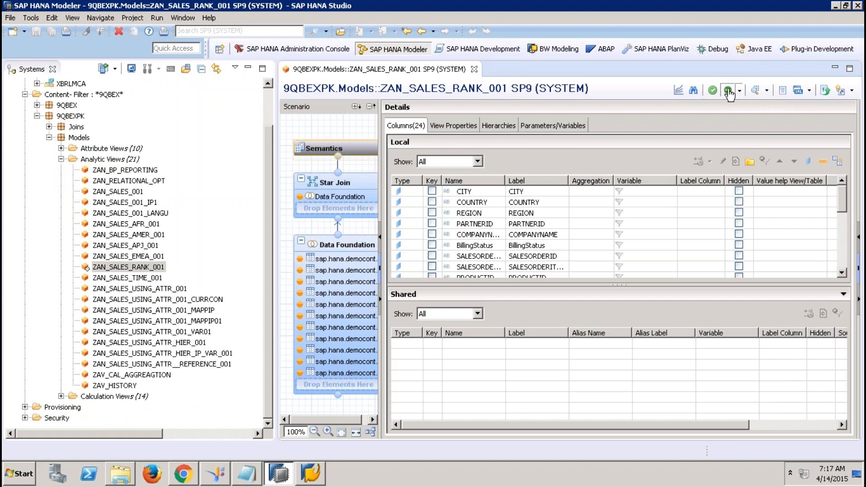
click(475, 69)
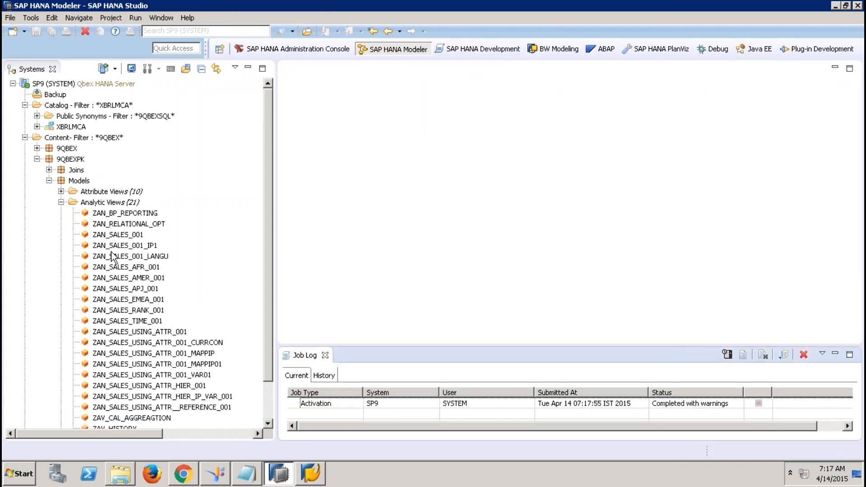
- Create a standard graphical calculation view named ZCV_RANK_001 in package 9QBEXPK.Models with data category CUBE
click(255, 416)
scroll(255, 418, down, 2)
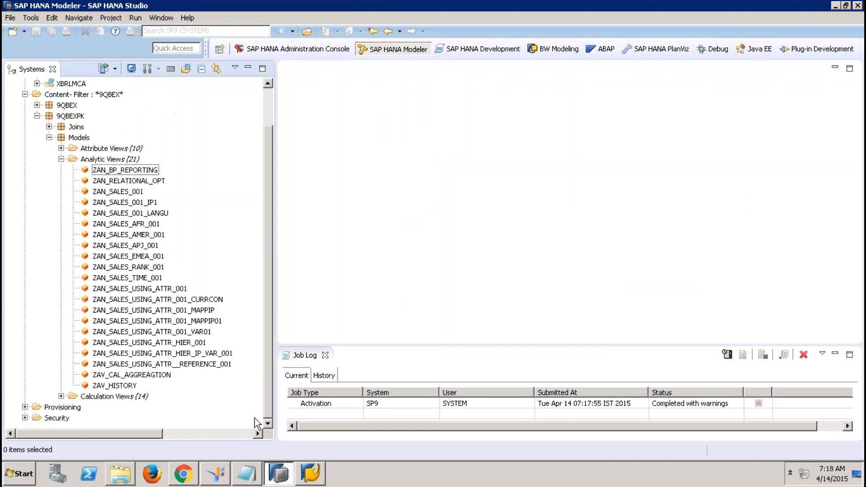
right_click(129, 396)
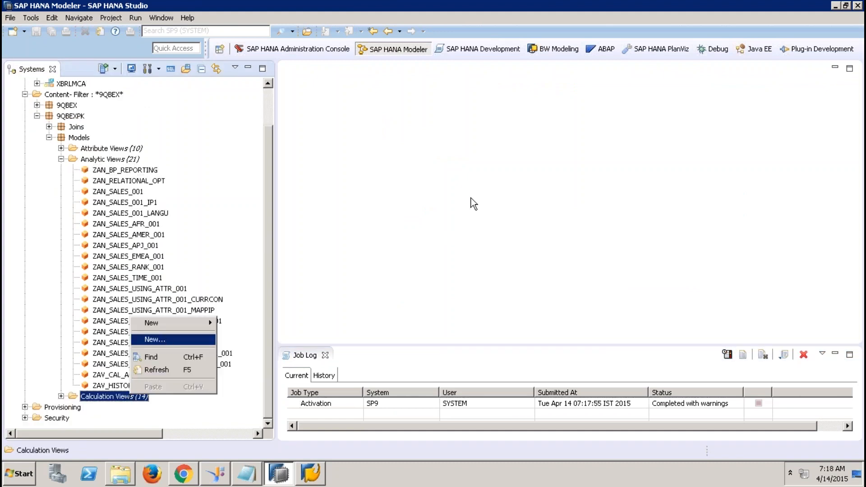
key(Return)
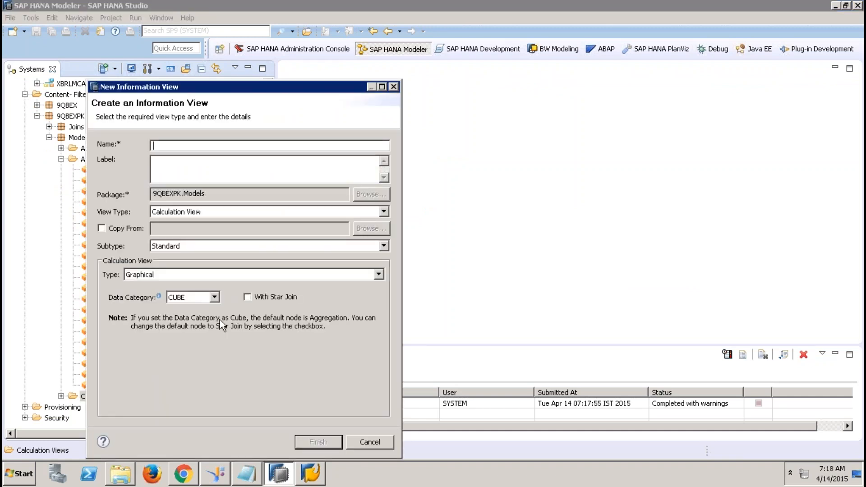
text(ZCV_RANK_001)
key(Tab)
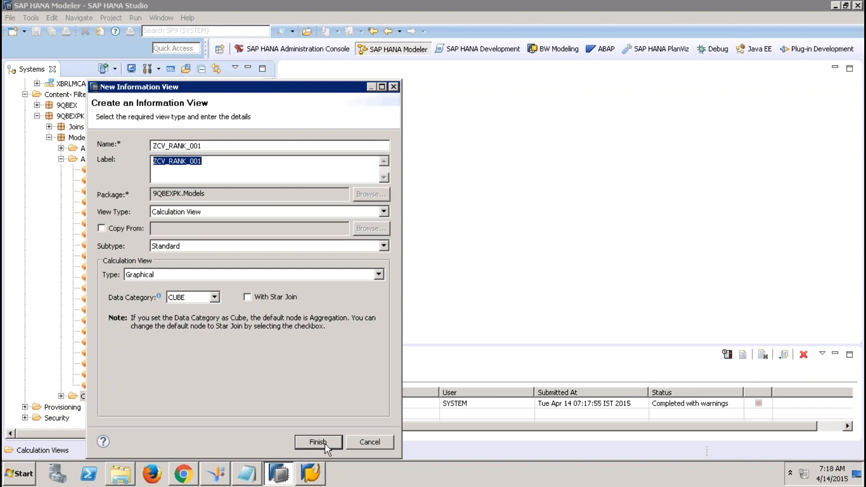
key(Return)
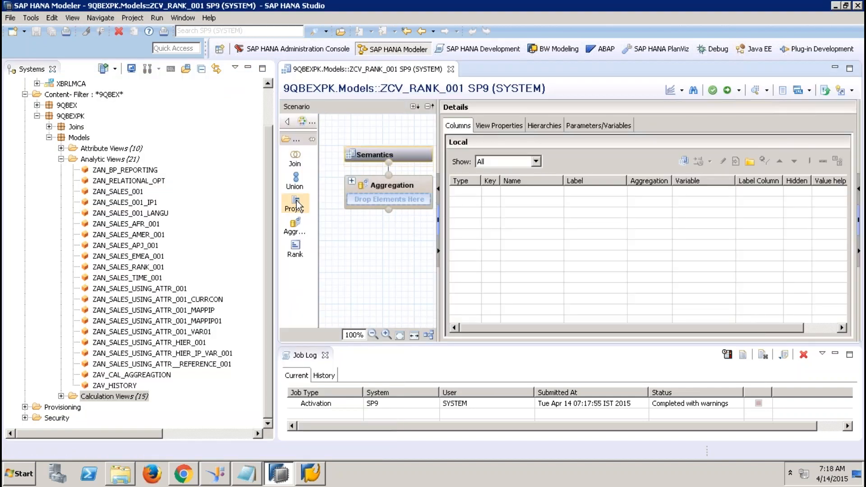
- Add a projection node with ZAN_SALES_RANK_001 as its source, and clear the Systems view and job log away
click(360, 273)
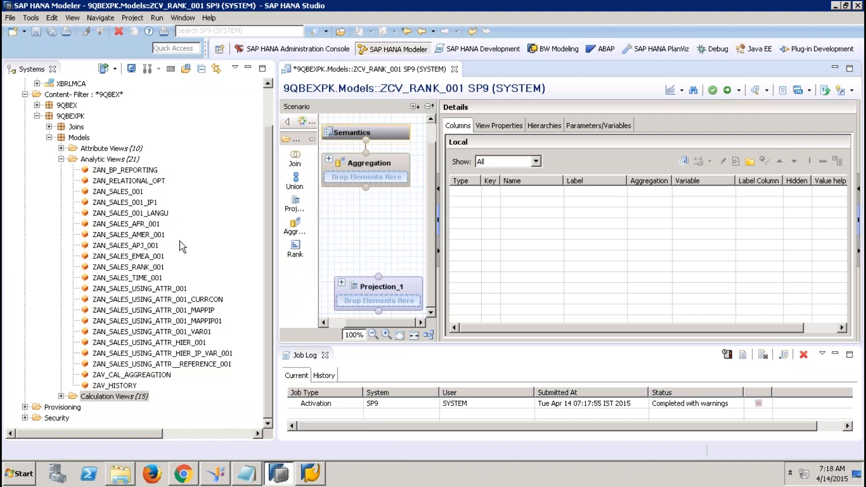
click(159, 267)
drag(165, 275, 356, 299)
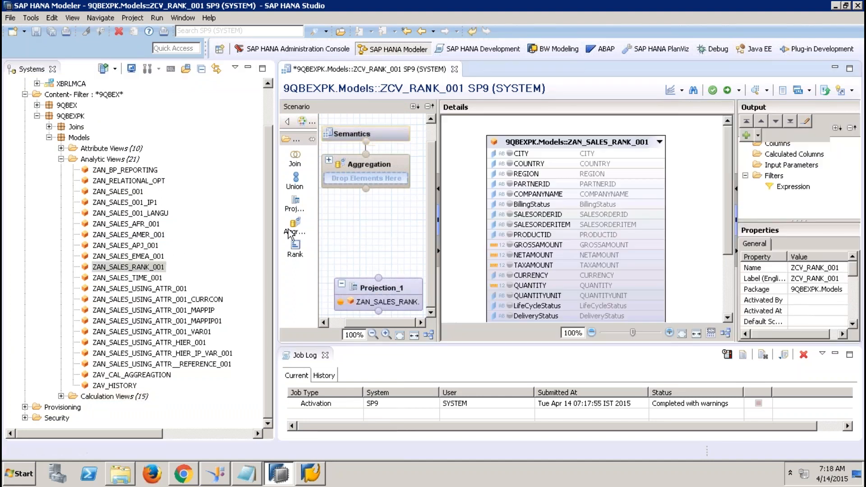
click(248, 67)
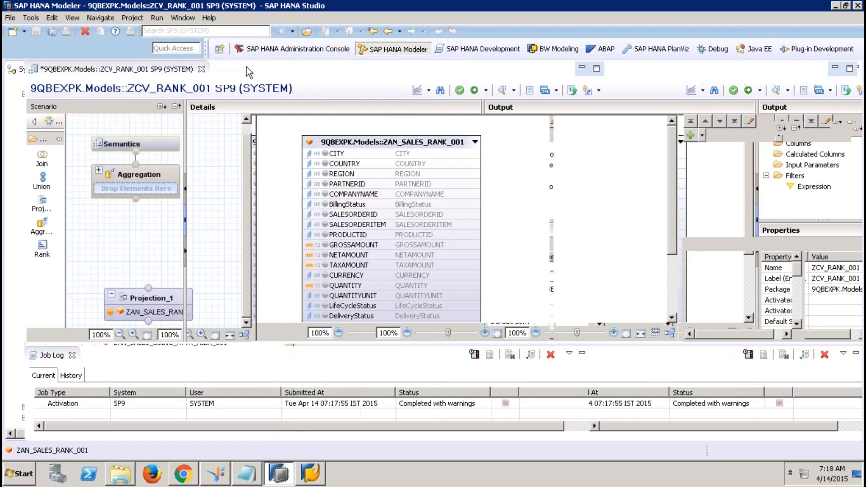
click(72, 355)
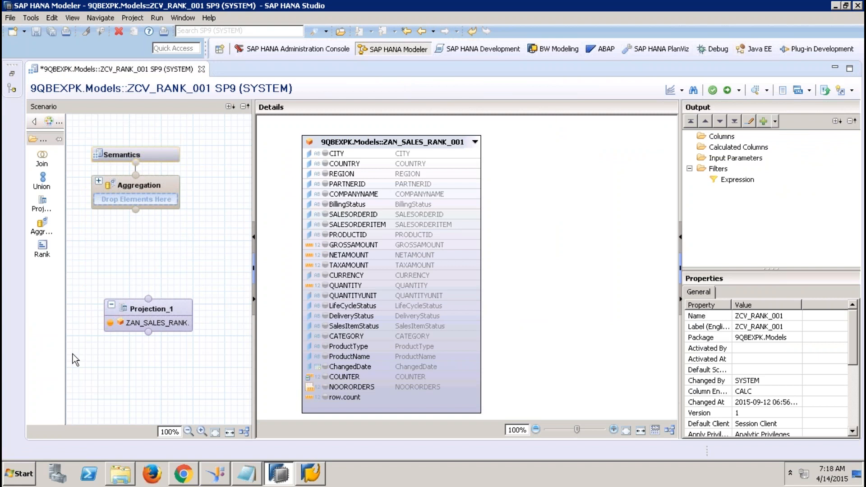
- Add COMPANYNAME and GROSSAMOUNT from ZAN_SALES_RANK_001 to the output of Projection_1
click(327, 195)
click(327, 195)
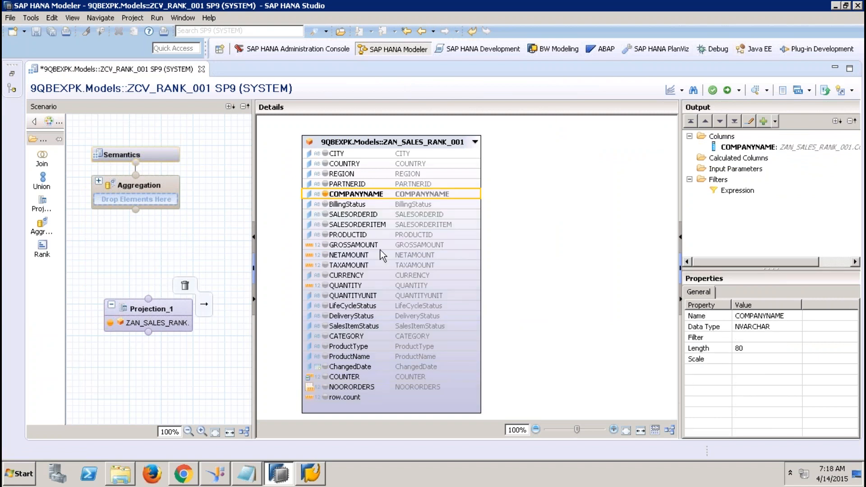
click(325, 246)
click(326, 246)
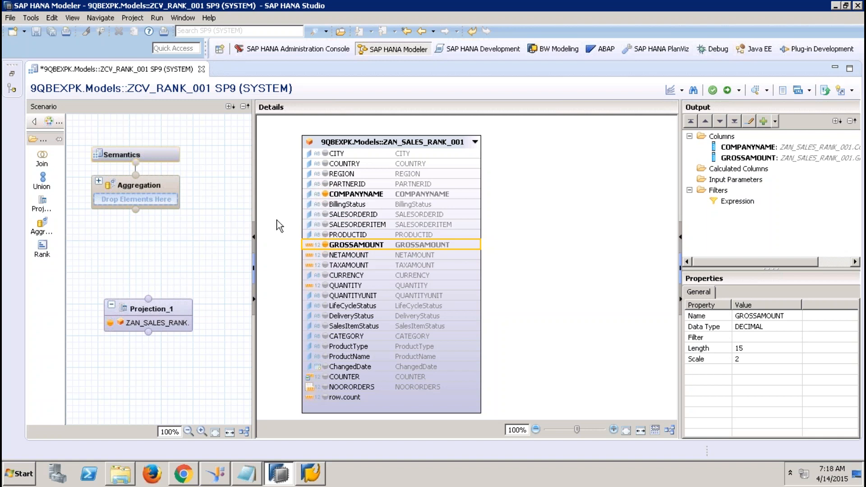
click(266, 214)
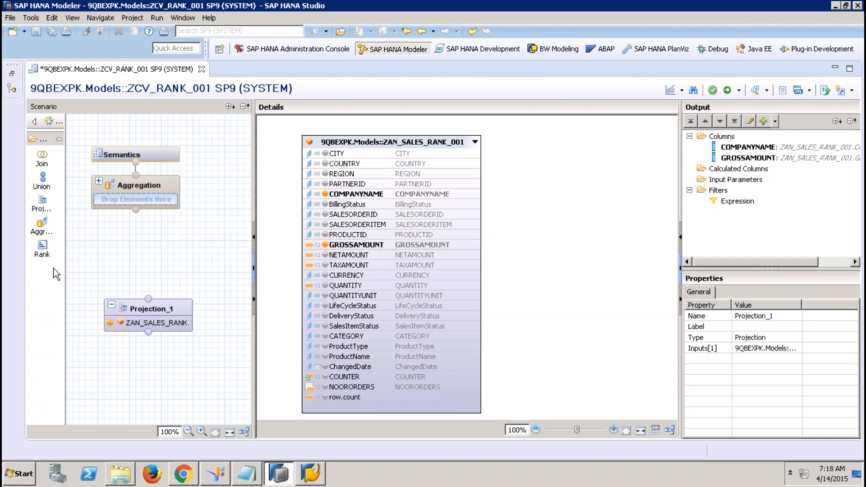
- Add a Rank node fed by Projection_1 and include COMPANYNAME and GROSSAMOUNT in its output
drag(43, 255, 149, 281)
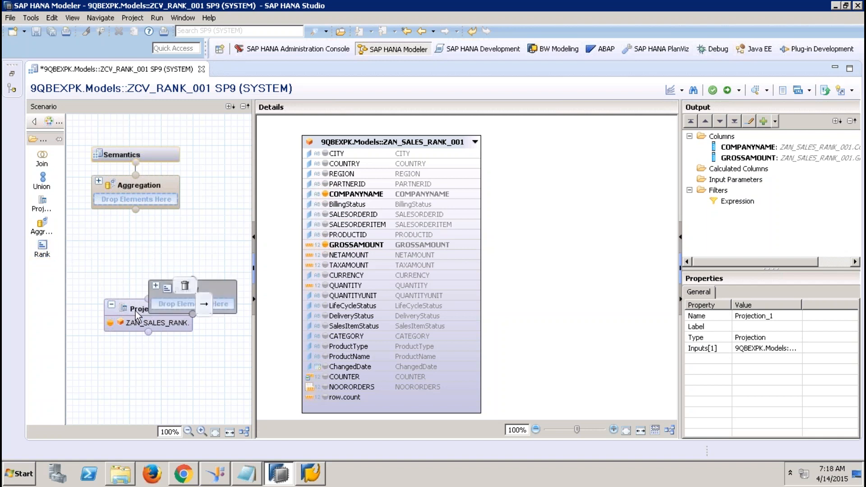
drag(135, 311, 207, 291)
click(208, 287)
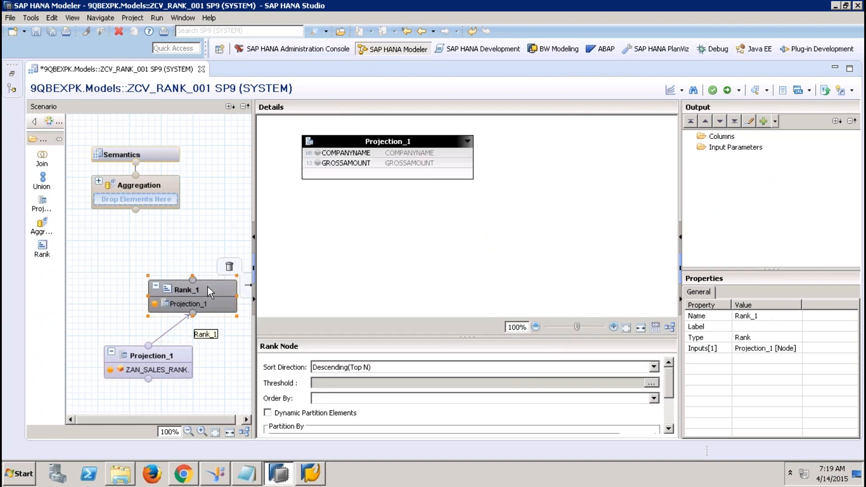
click(318, 153)
click(318, 163)
click(318, 163)
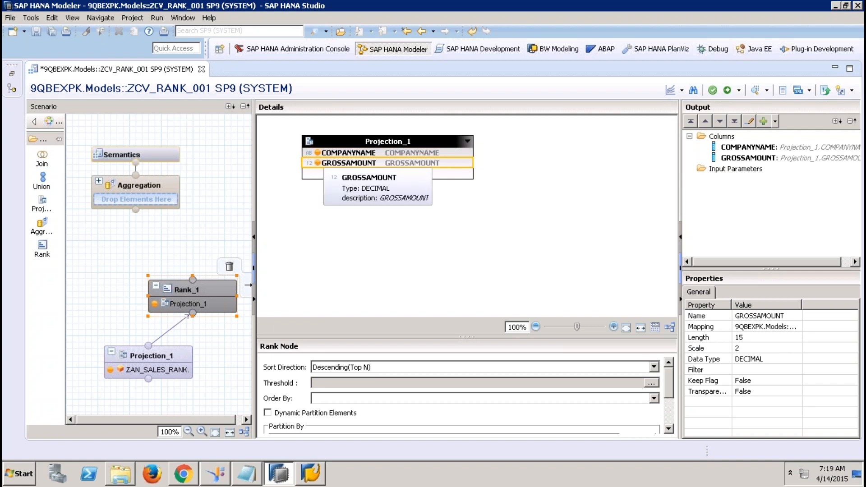
- Configure the Rank node with sort direction Descending (Top N), order by GROSSAMOUNT and a fixed threshold of 3
drag(415, 339, 407, 250)
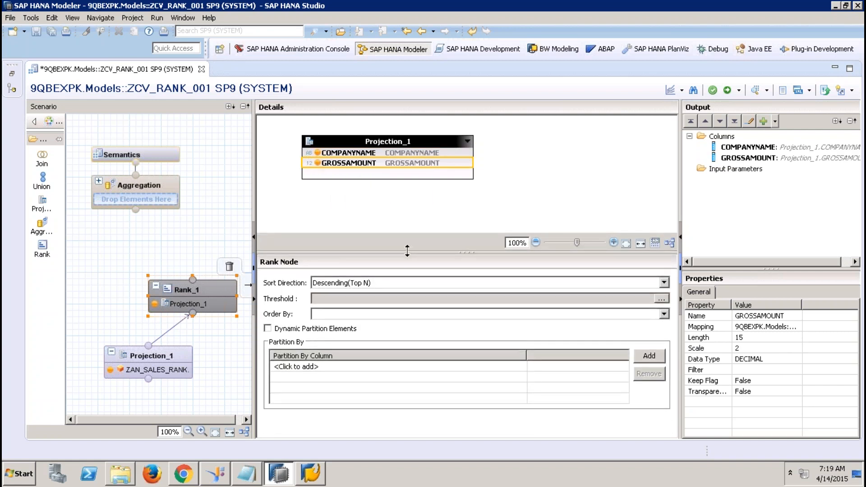
click(367, 284)
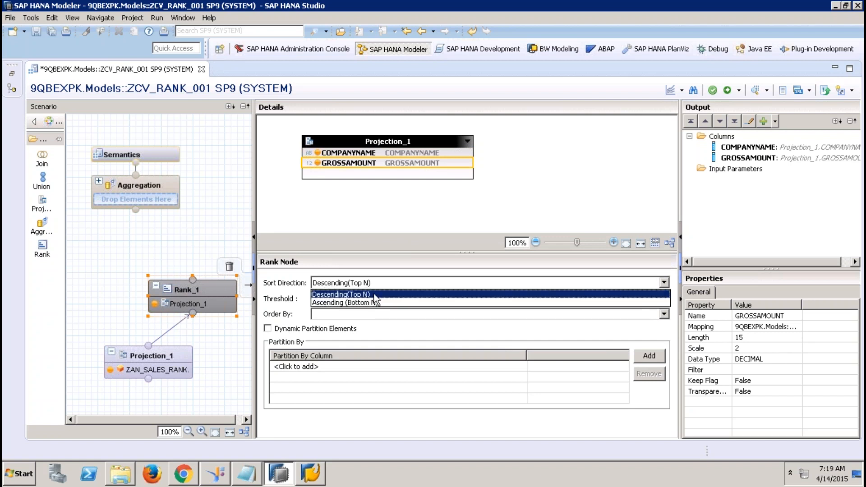
click(374, 295)
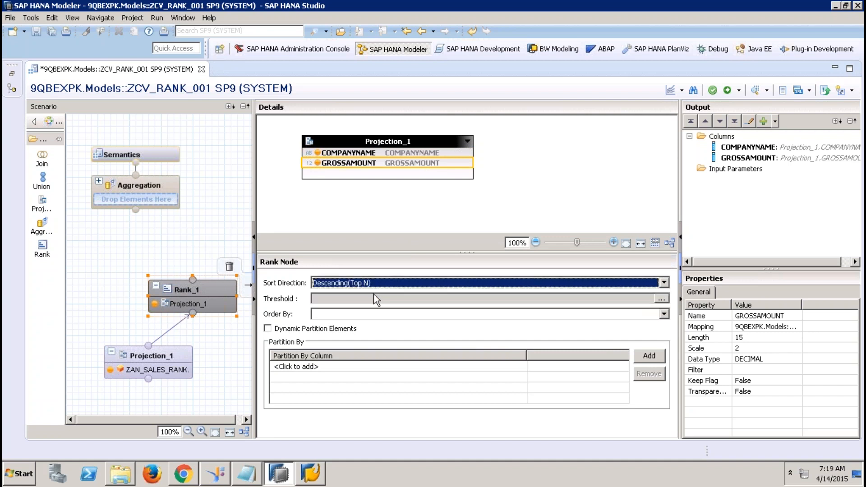
click(665, 315)
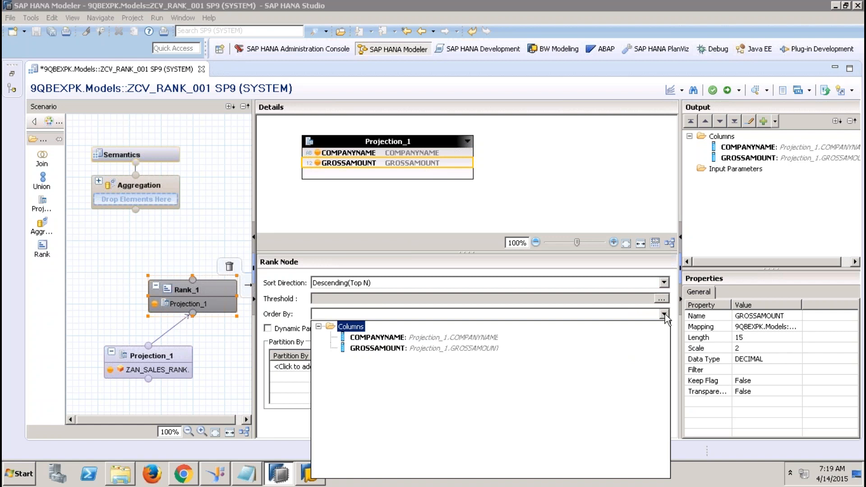
click(379, 349)
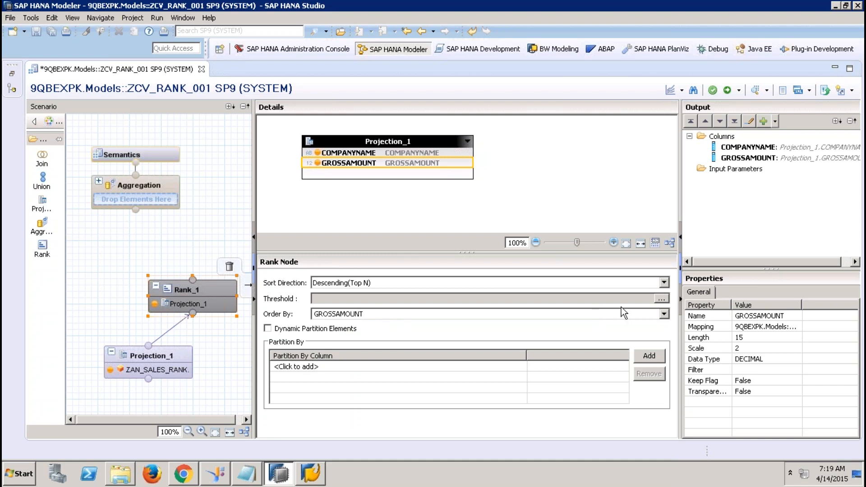
click(661, 300)
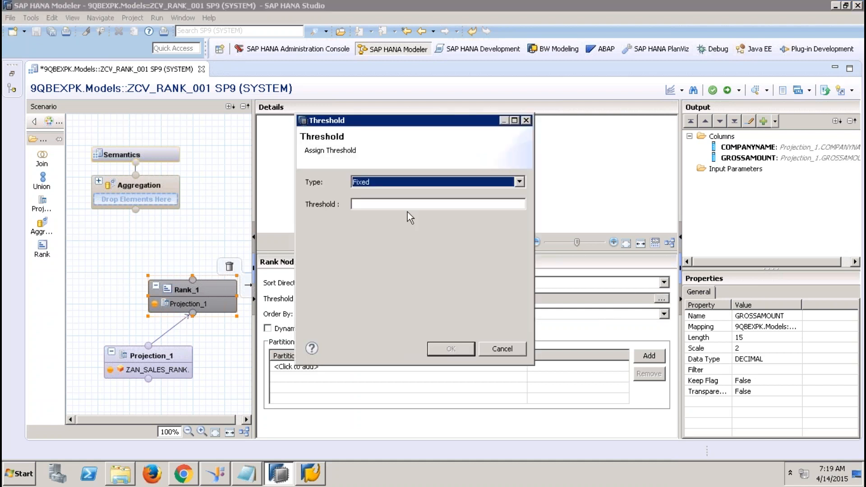
click(397, 204)
text(3)
click(451, 349)
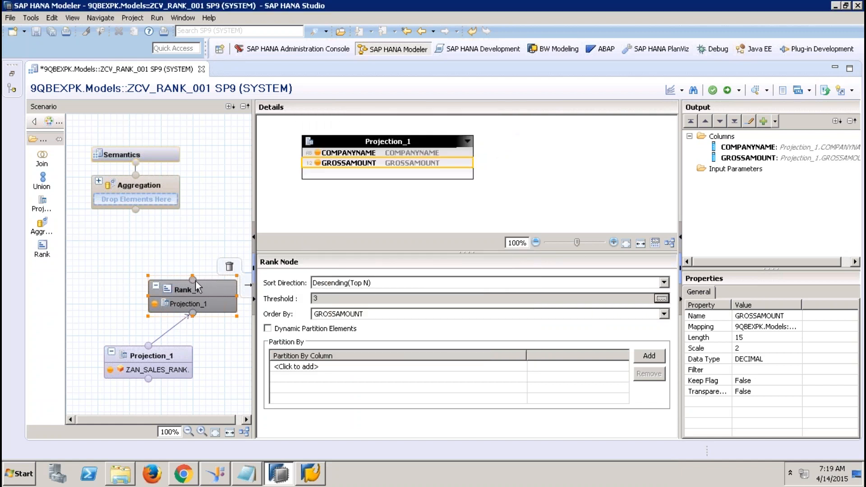
- Connect Rank_1 to the Aggregation node, adding GROSSAMOUNT as an aggregated column and COMPANYNAME as a plain column to its output
drag(194, 281, 136, 209)
click(148, 185)
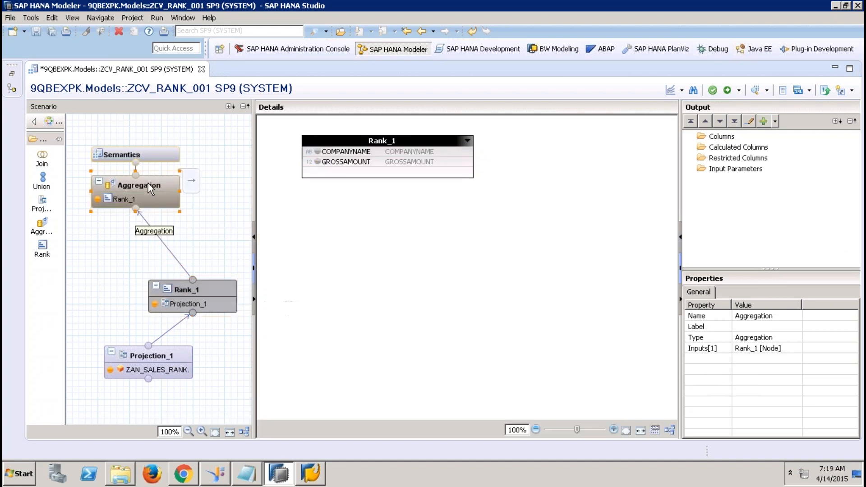
right_click(321, 158)
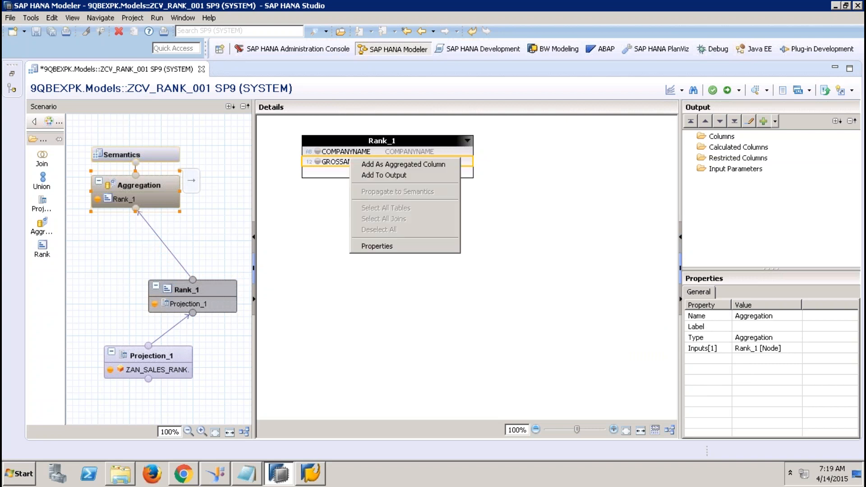
click(388, 167)
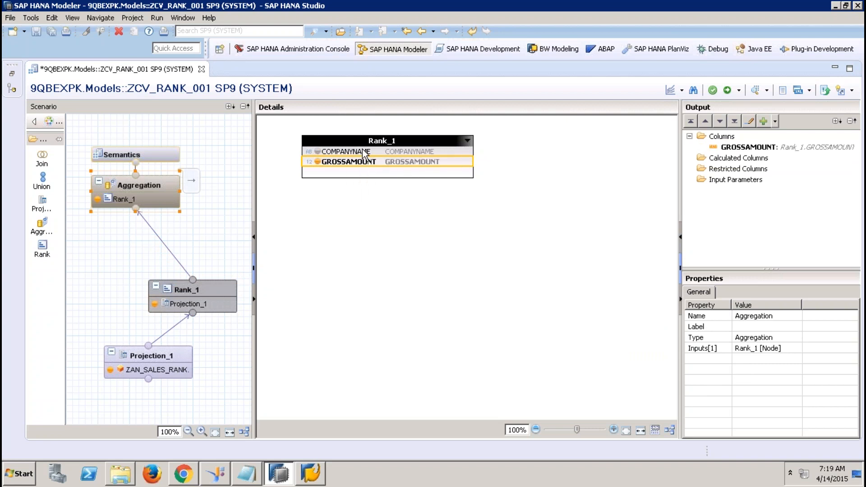
right_click(364, 151)
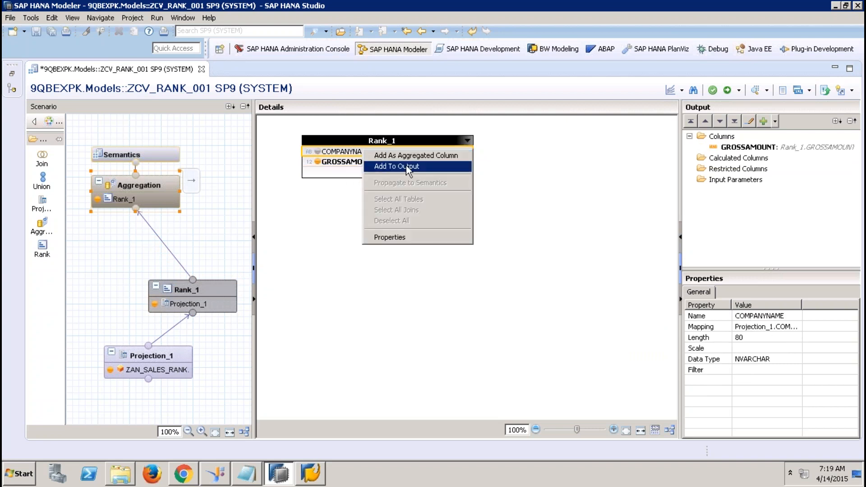
click(397, 166)
- Activate the calculation view with COMPANYNAME typed as an attribute in Semantics, and review the activation job's error details
click(157, 158)
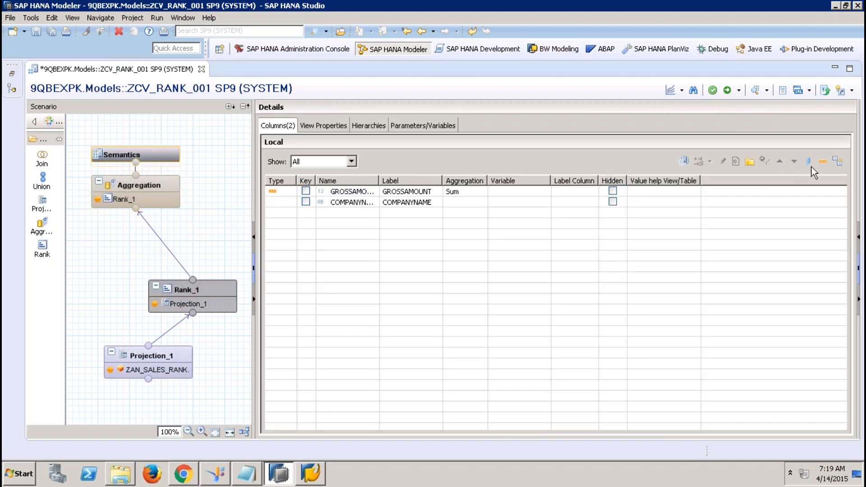
click(727, 90)
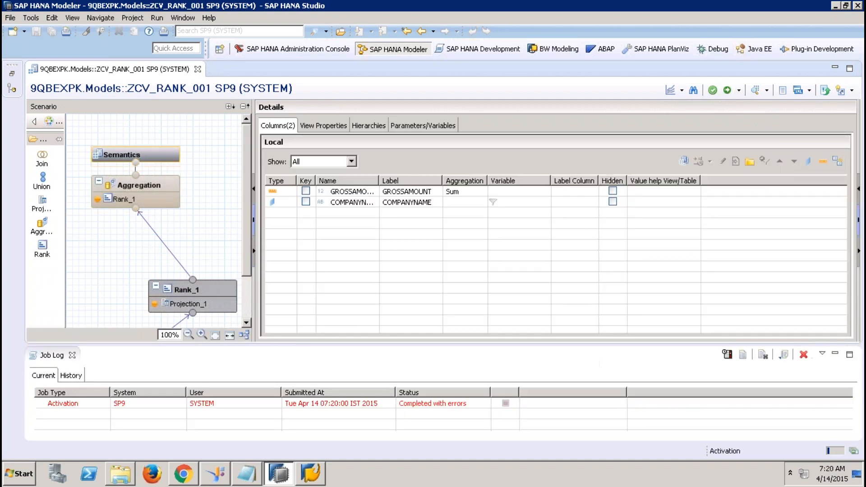
double_click(435, 404)
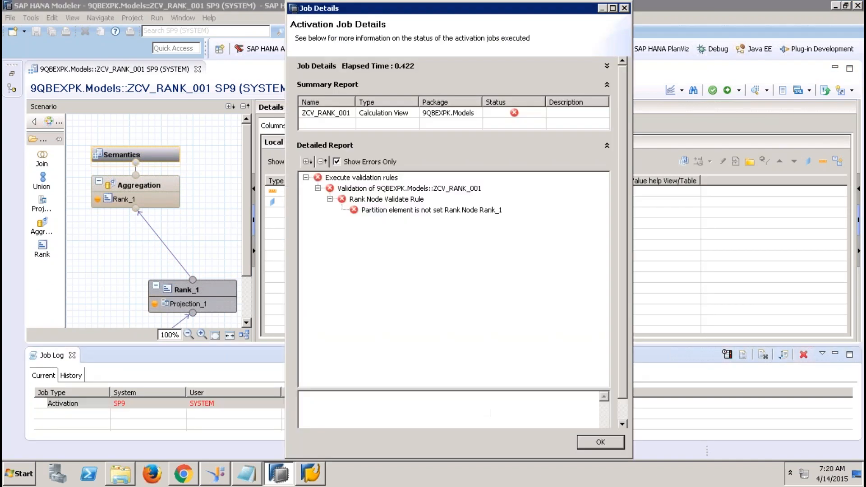
click(430, 213)
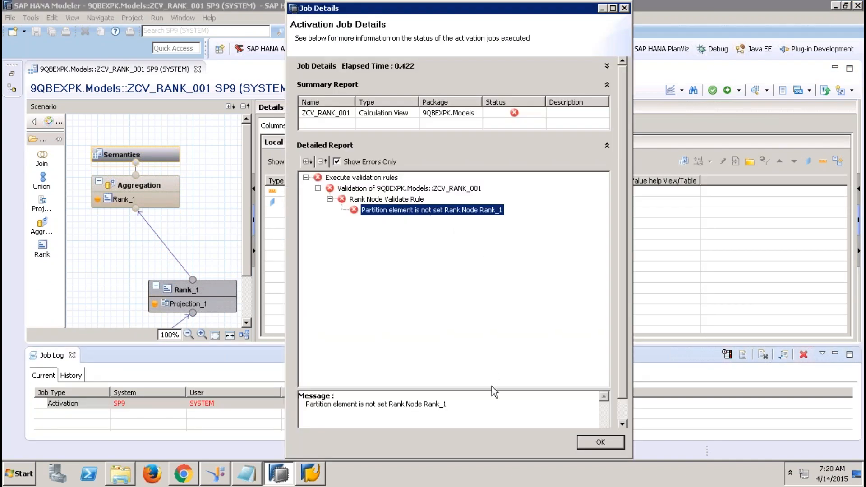
click(600, 443)
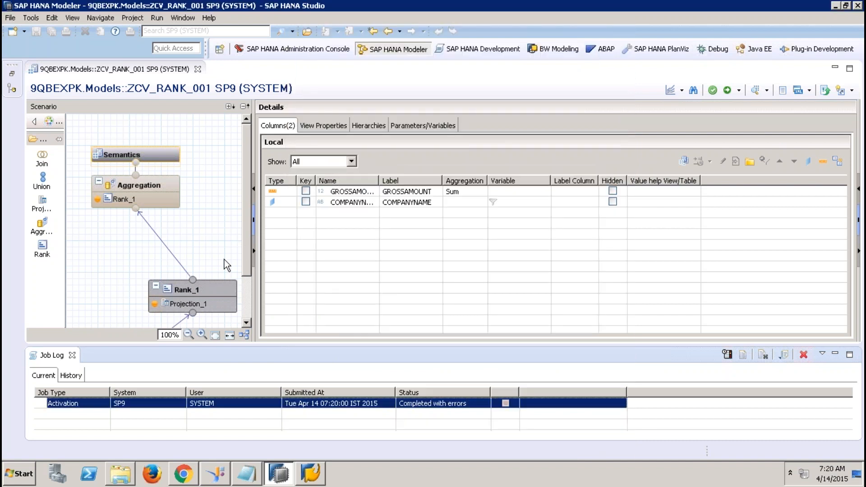
- Try COMPANYNAME as the partition column of the Rank node, and remove it again
click(202, 291)
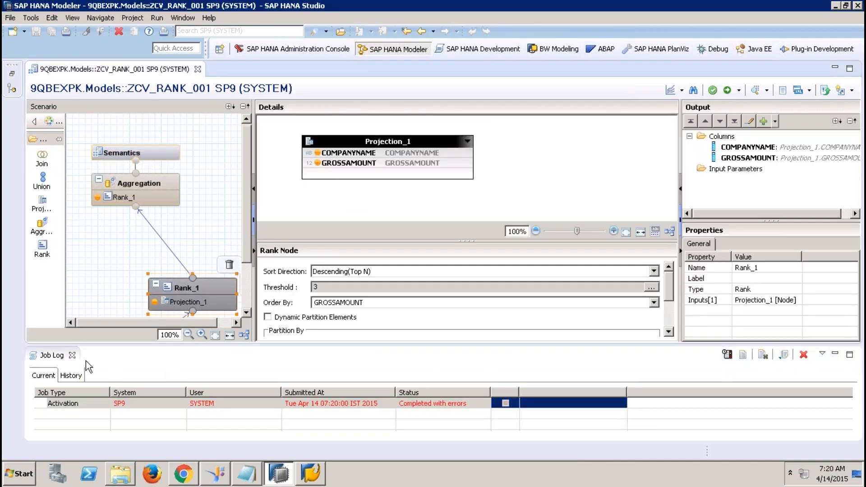
click(71, 355)
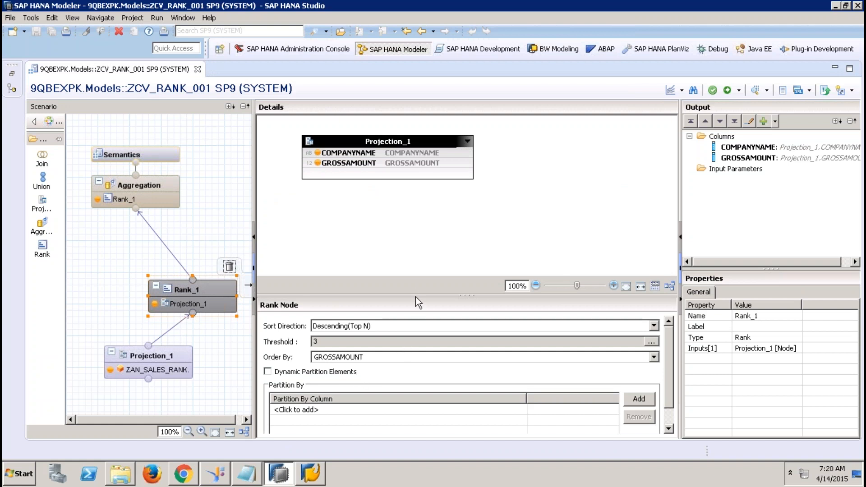
drag(415, 296, 412, 255)
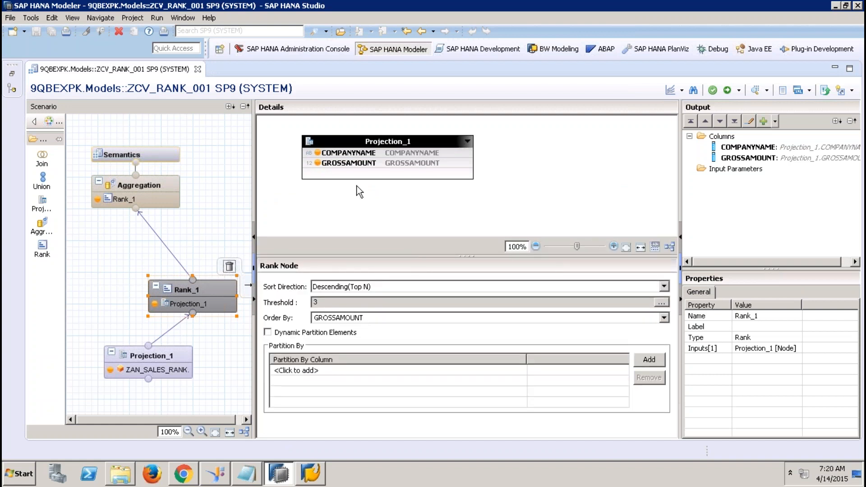
click(520, 370)
click(521, 370)
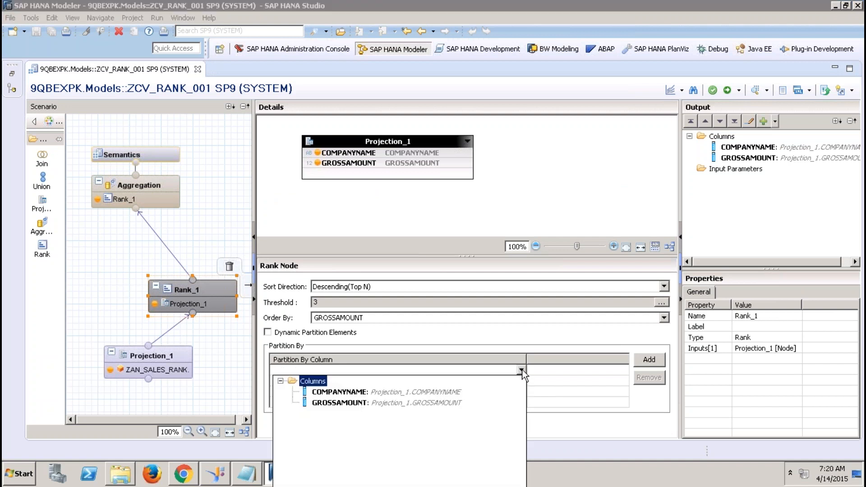
double_click(437, 391)
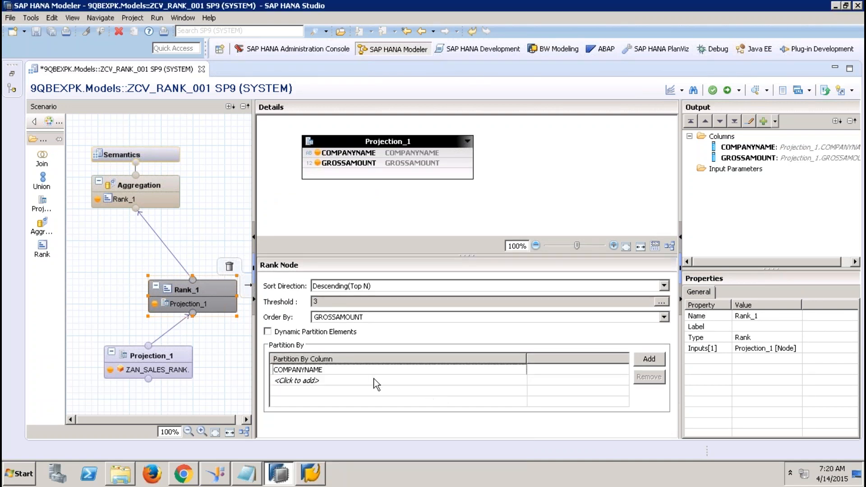
click(323, 370)
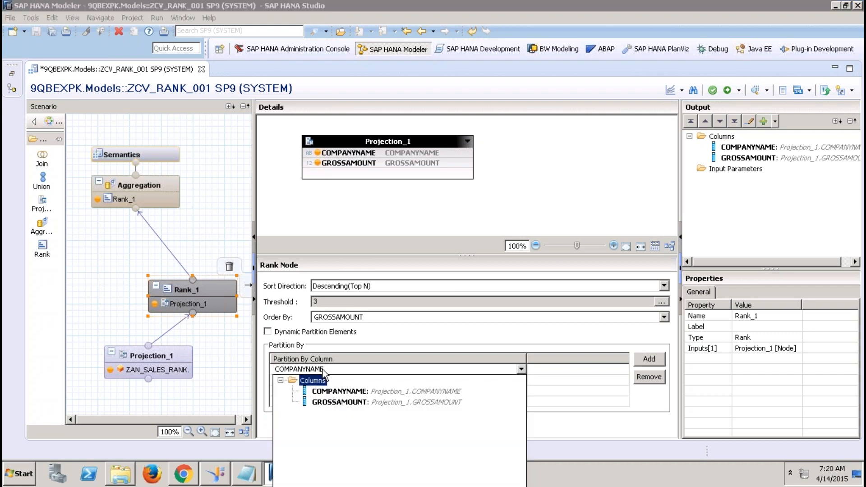
click(644, 380)
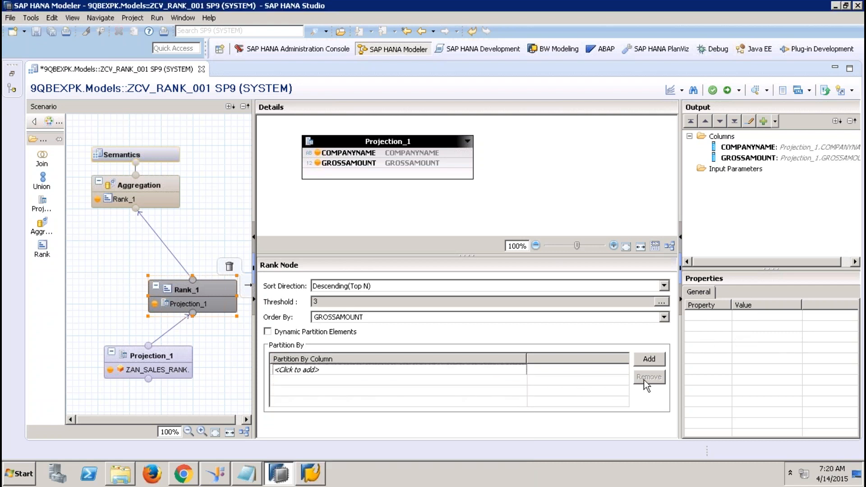
- Add COUNTRY from ZAN_SALES_RANK_001 to the output of Projection_1 and to the output of Rank_1
click(174, 357)
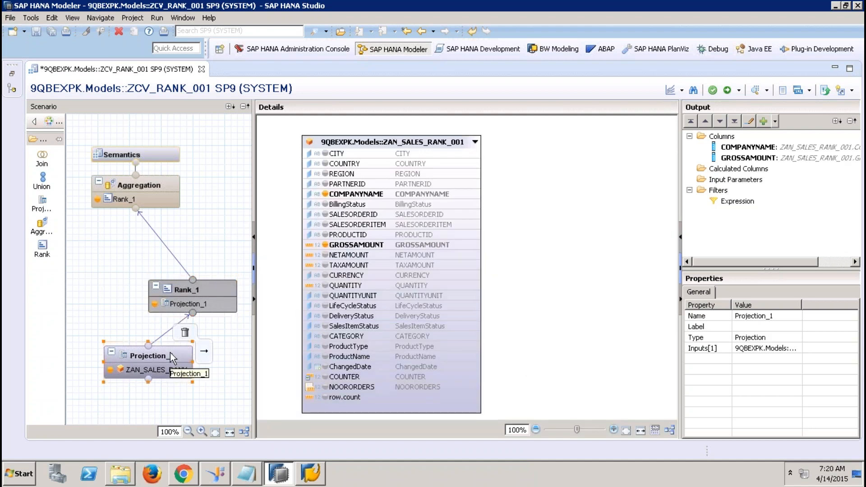
click(325, 164)
click(215, 293)
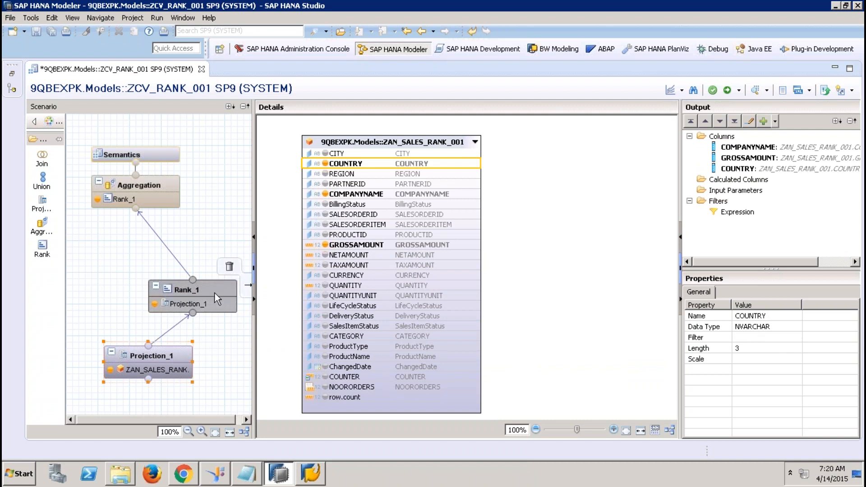
click(315, 174)
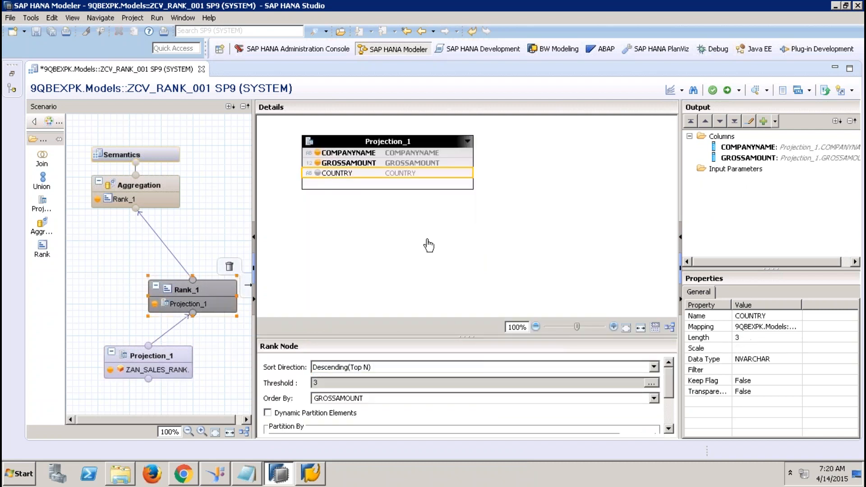
click(318, 174)
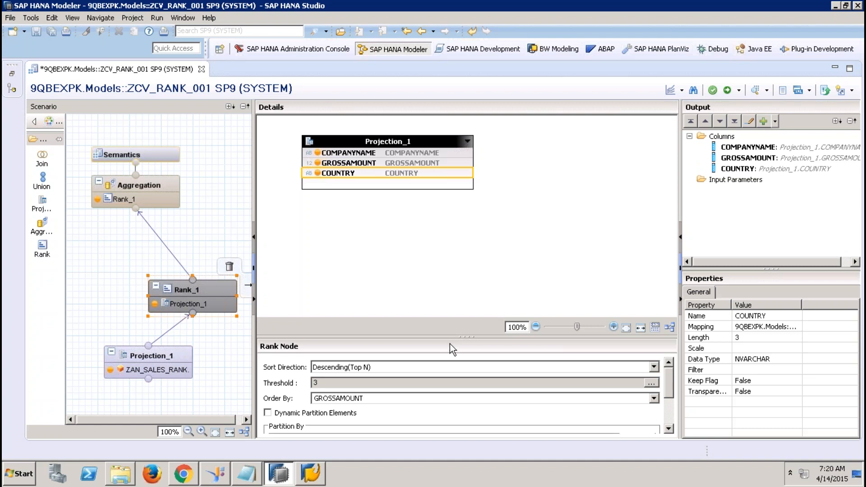
- Set COUNTRY as the partition-by column of the Rank node
drag(453, 339, 451, 240)
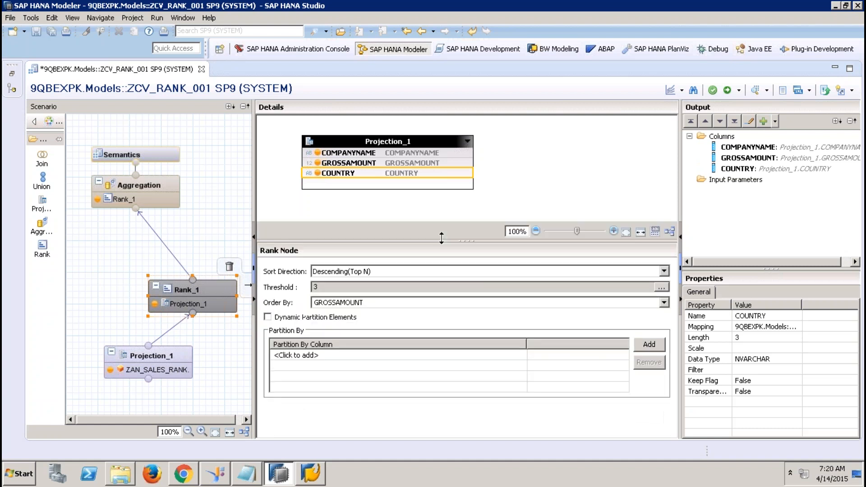
click(455, 355)
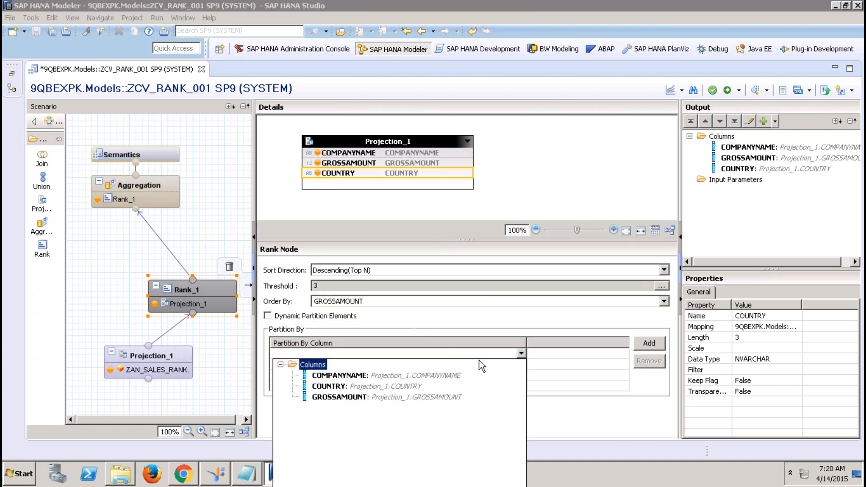
click(362, 386)
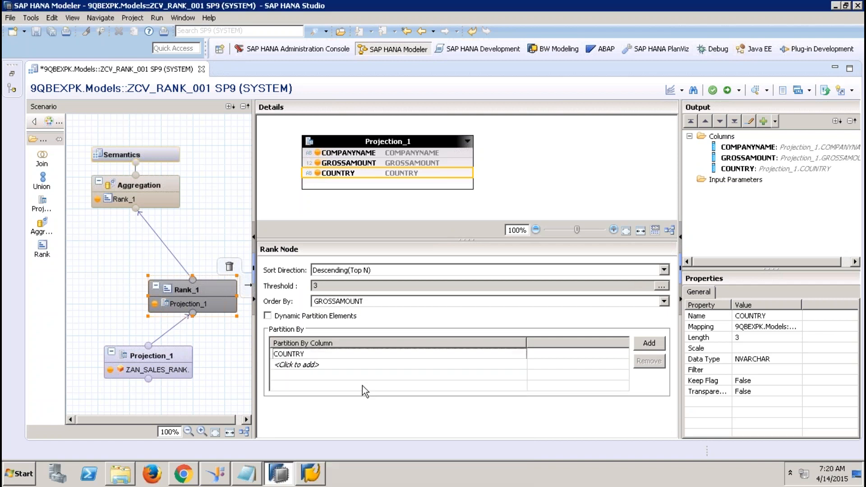
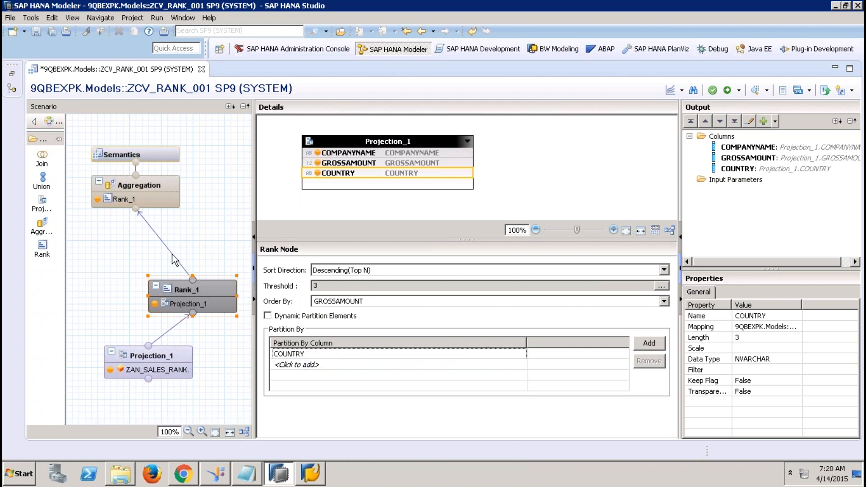
- Add COUNTRY to the Aggregation node's output and assign it the attribute type in Semantics
click(151, 185)
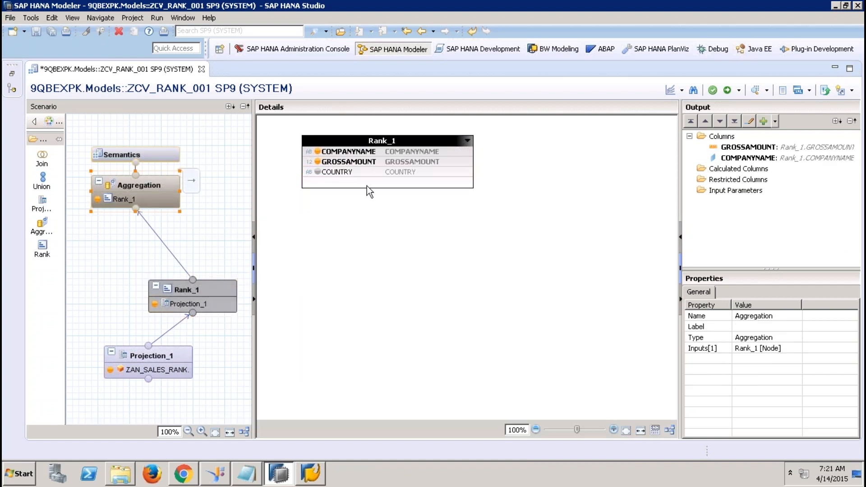
click(324, 171)
click(161, 158)
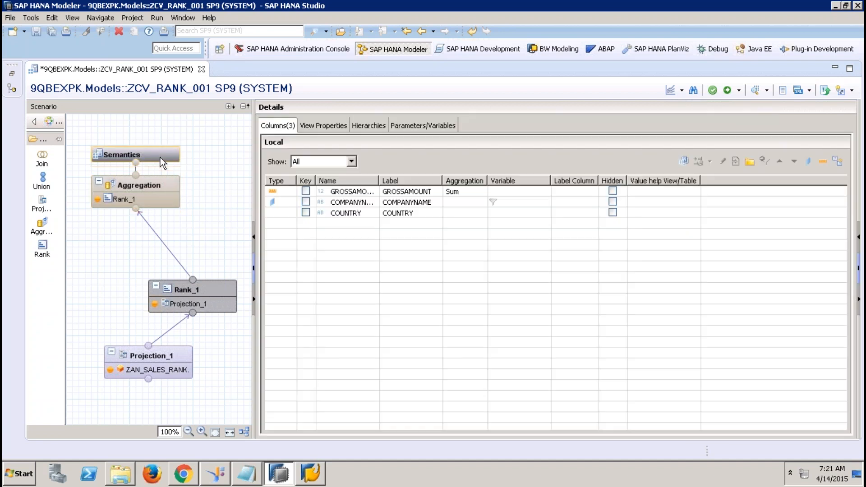
click(839, 161)
- Activate the calculation view and show its raw data in the data preview
click(727, 92)
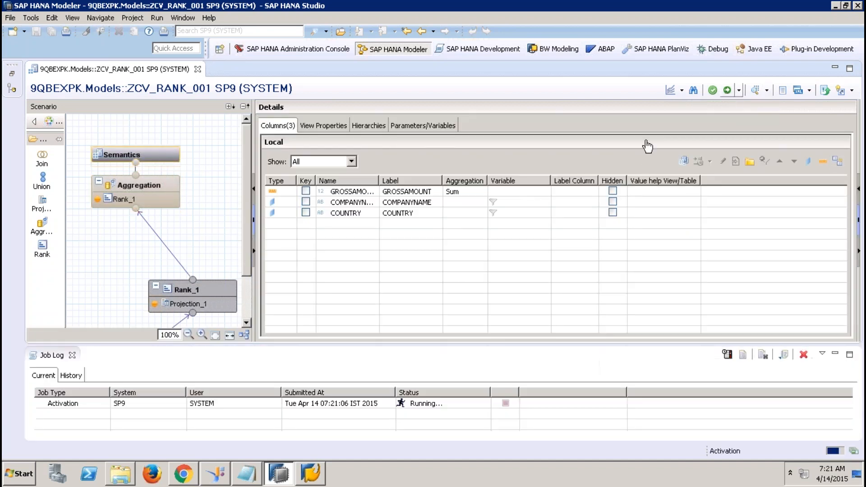
click(755, 90)
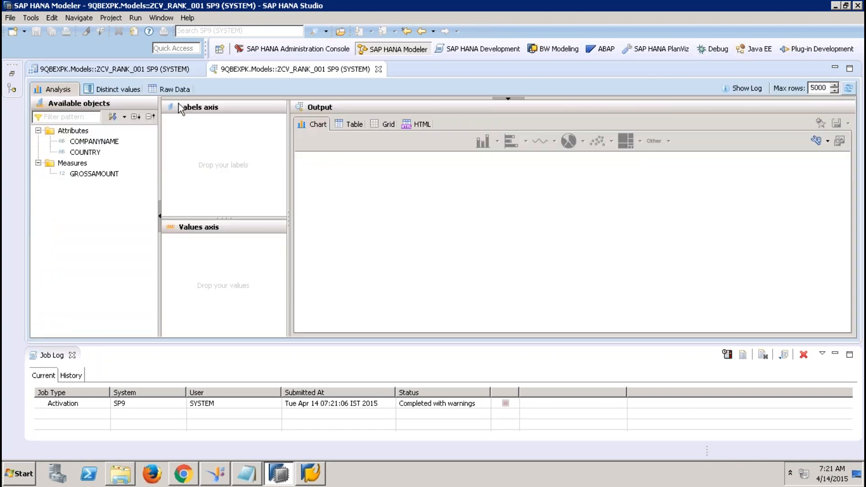
click(177, 89)
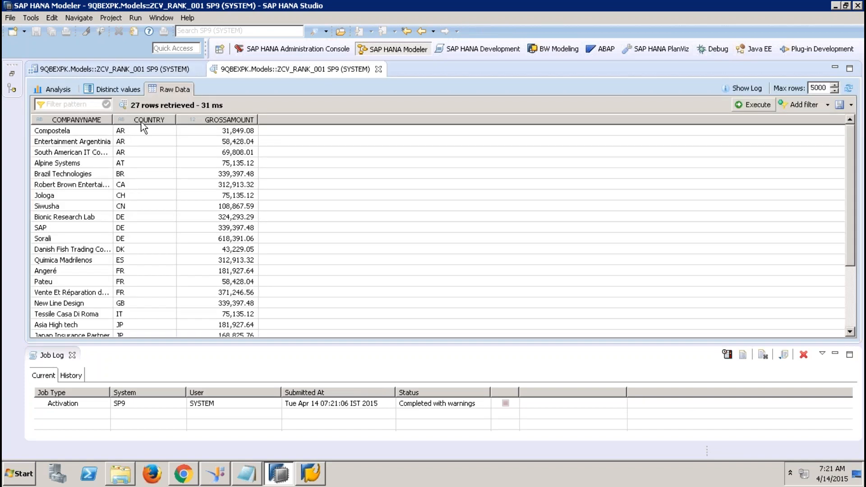
- Sort the raw data by COUNTRY, examine the ranked companies and gross amounts for each country, and close the preview
click(142, 121)
click(136, 131)
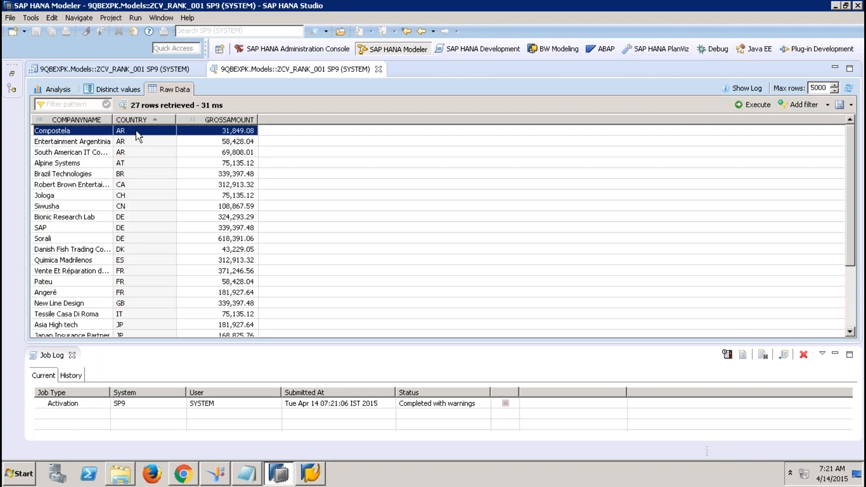
click(92, 154)
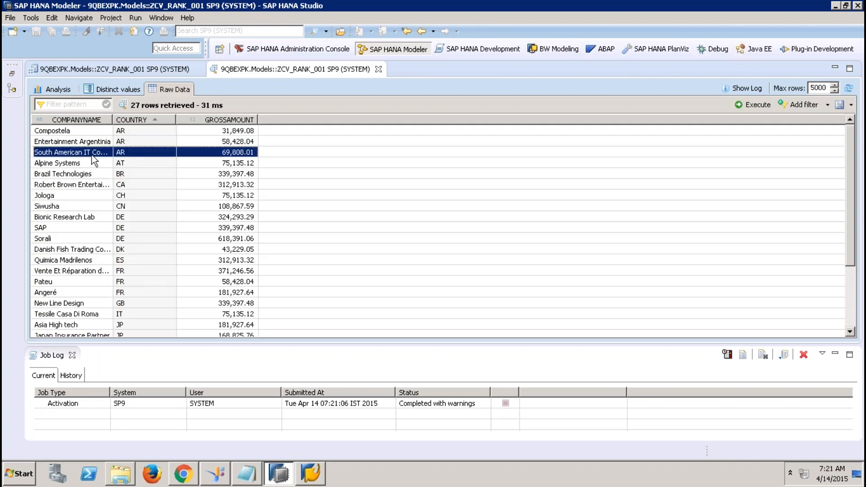
click(123, 166)
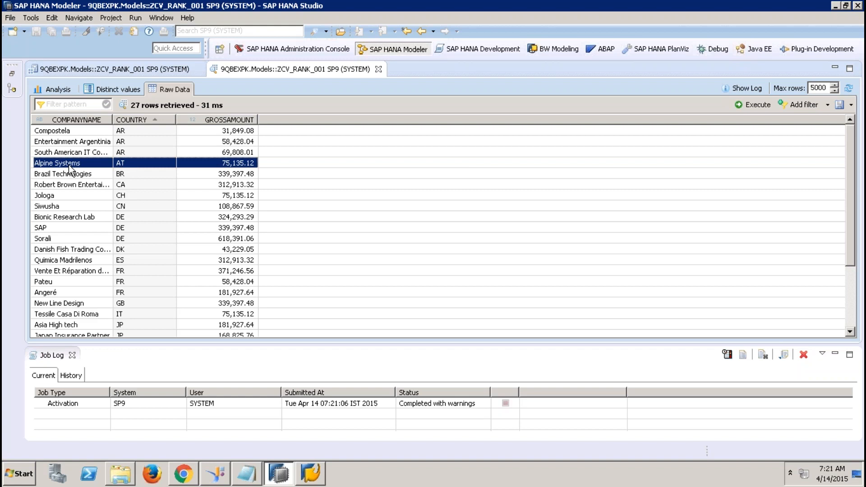
click(127, 216)
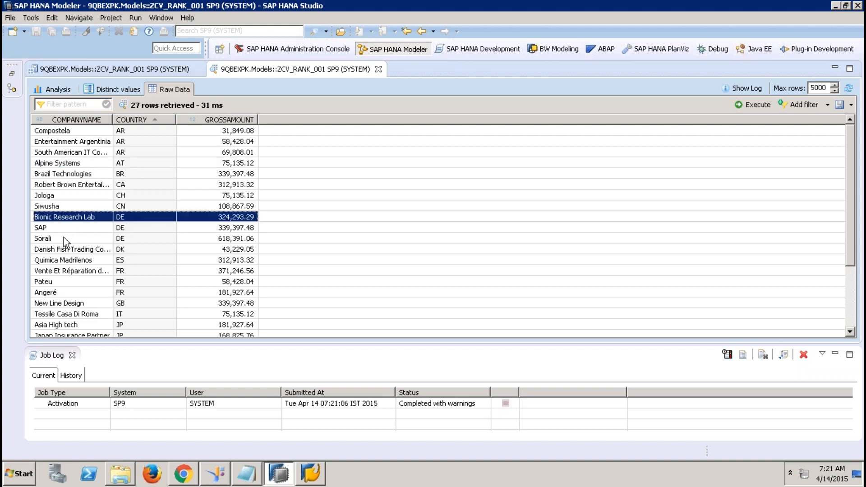
click(379, 69)
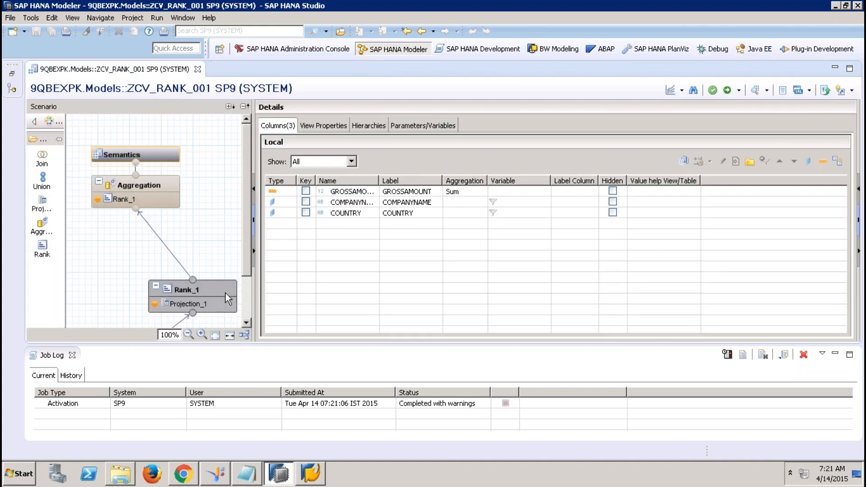
- Set the Rank node's fixed threshold to 1
click(195, 291)
click(651, 288)
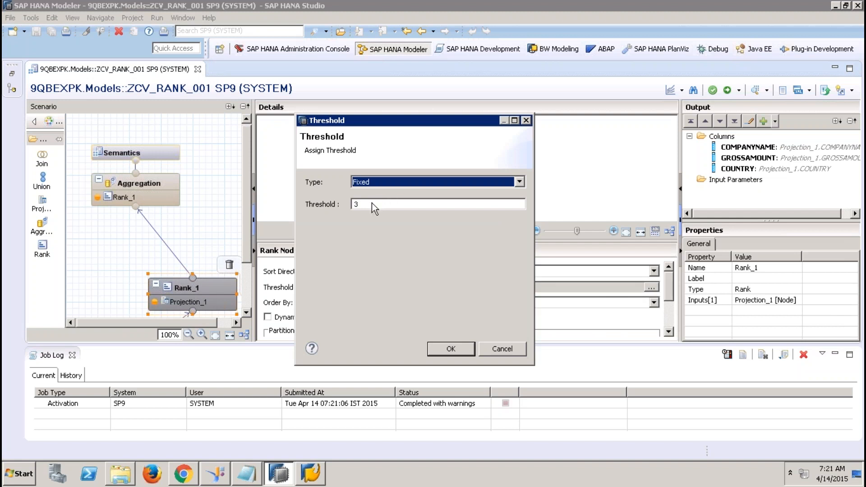
key(Tab)
text(1)
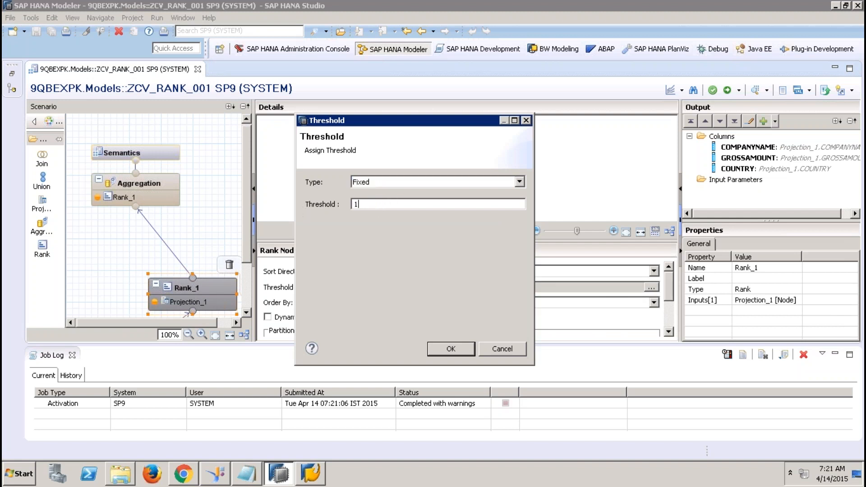
click(451, 349)
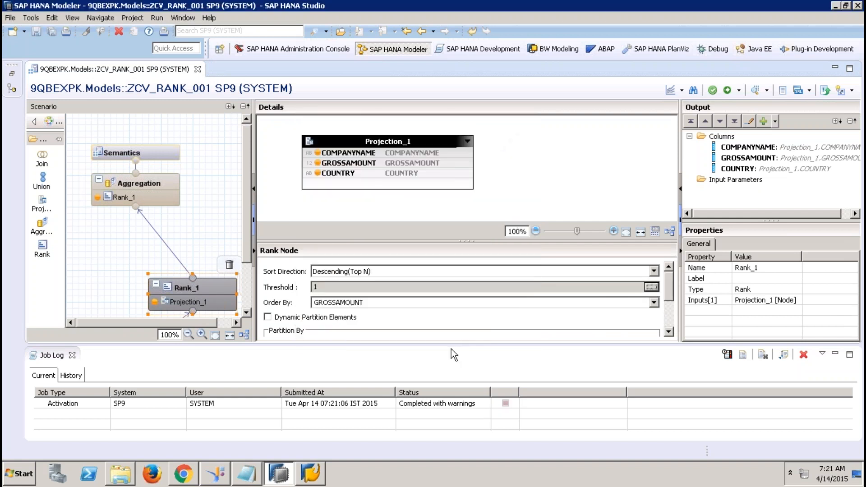
- Activate the calculation view and show its raw data in the data preview
click(728, 90)
click(757, 90)
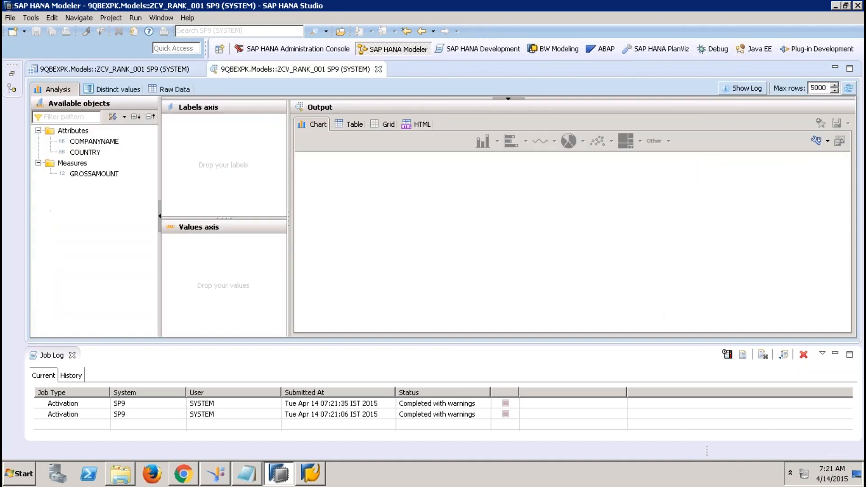
click(172, 90)
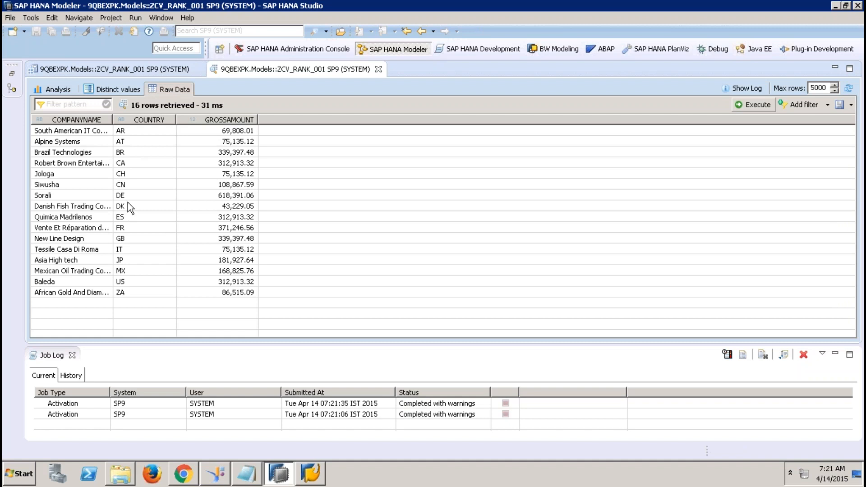
- Examine the top-ranked company rows for countries DE and GB, and close the data preview
click(125, 196)
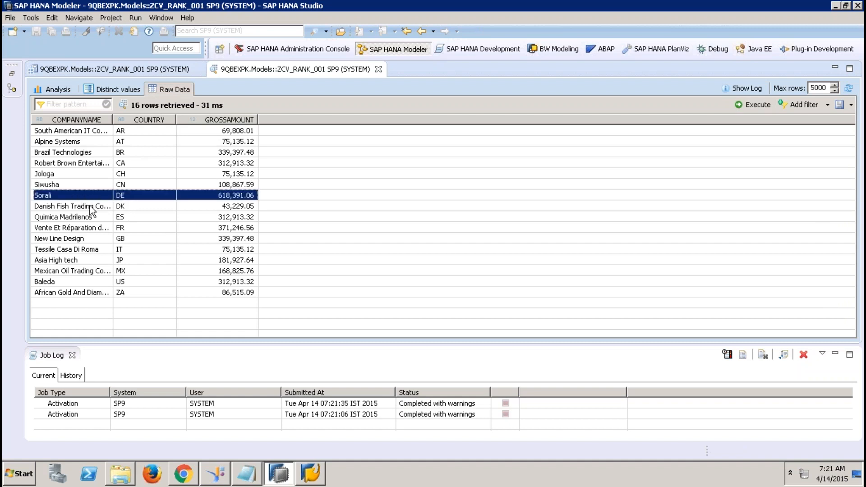
click(133, 242)
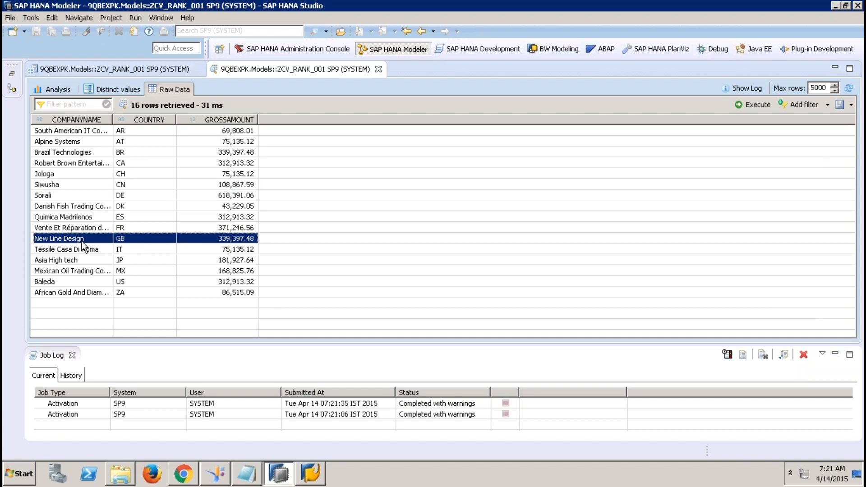
click(379, 71)
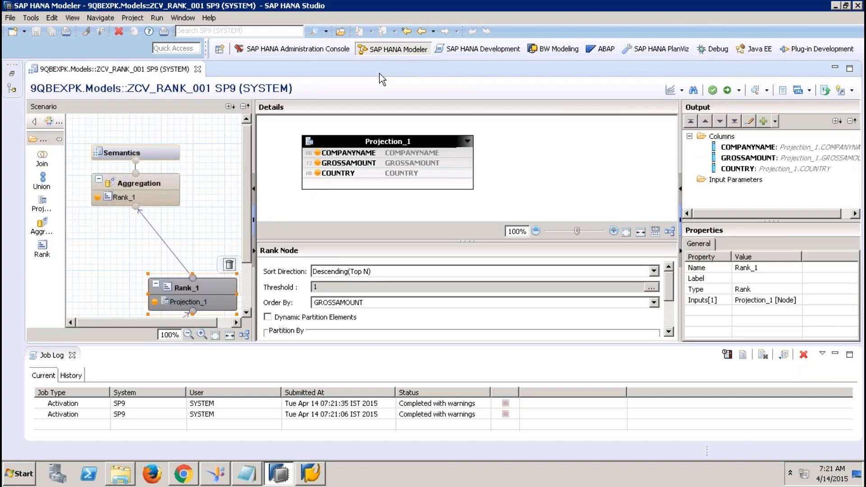
- Close the Job Log and automatically arrange the nodes in the scenario
click(73, 366)
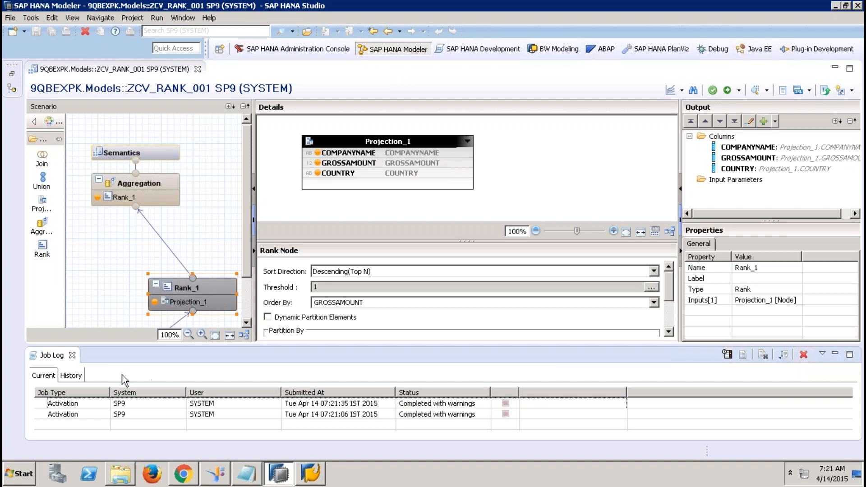
click(72, 355)
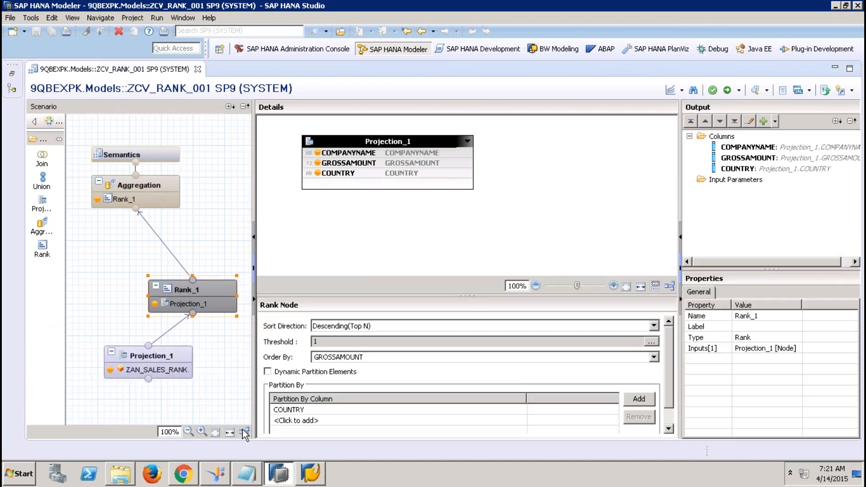
click(245, 431)
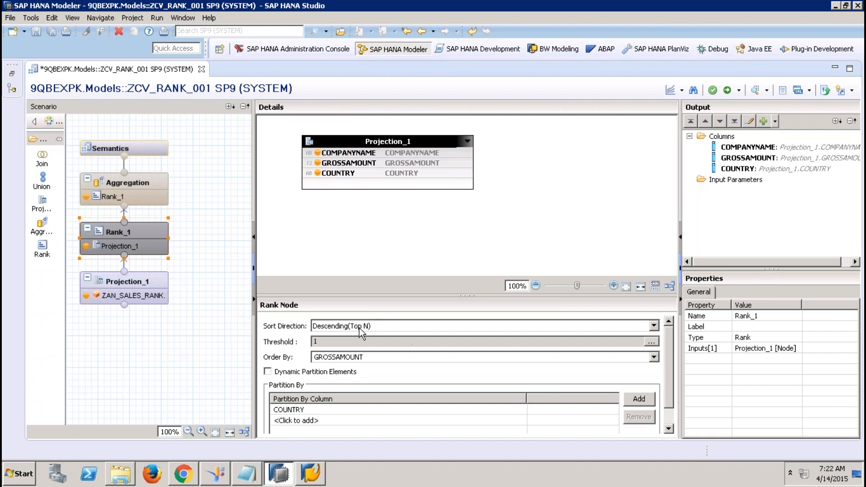
- Enlarge the Rank node's settings area to review its full configuration, and display the details of Projection_1
drag(381, 296, 381, 251)
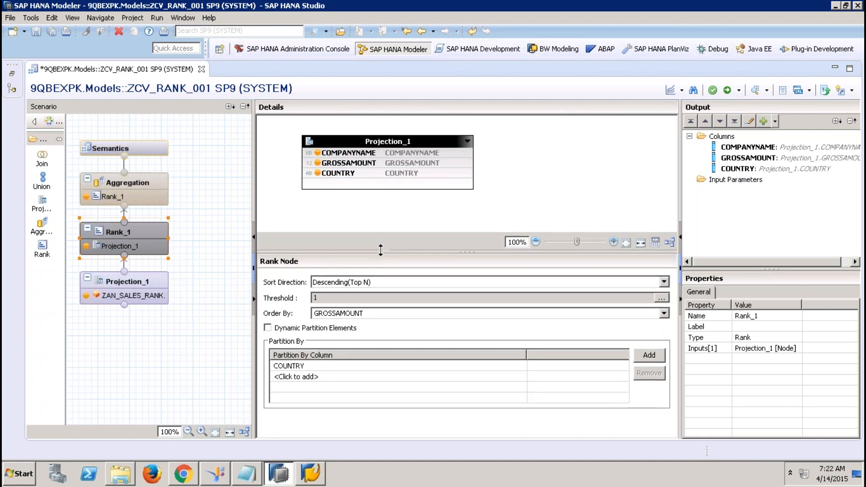
click(144, 281)
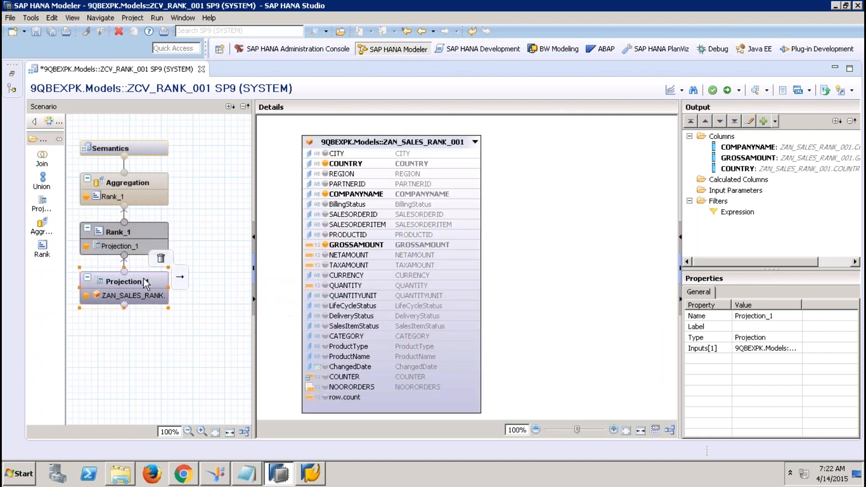
- Add the REGION column to the output of Projection_1 and of the Rank_1 node
click(326, 175)
click(161, 239)
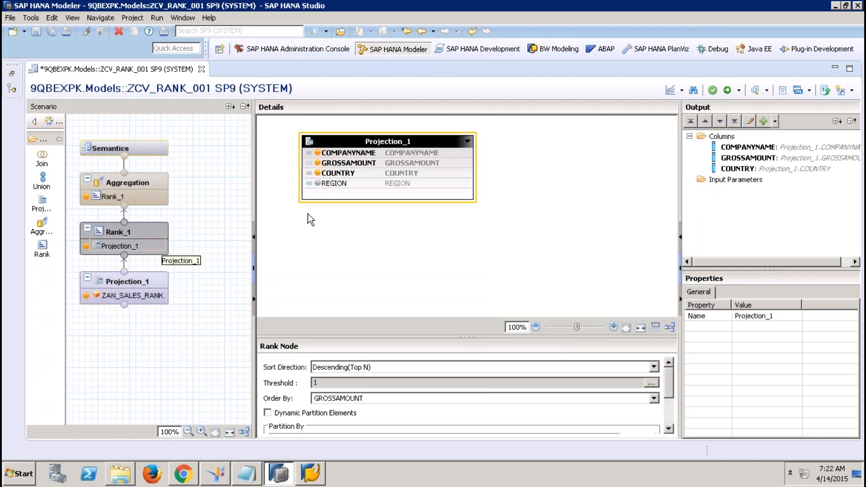
click(319, 183)
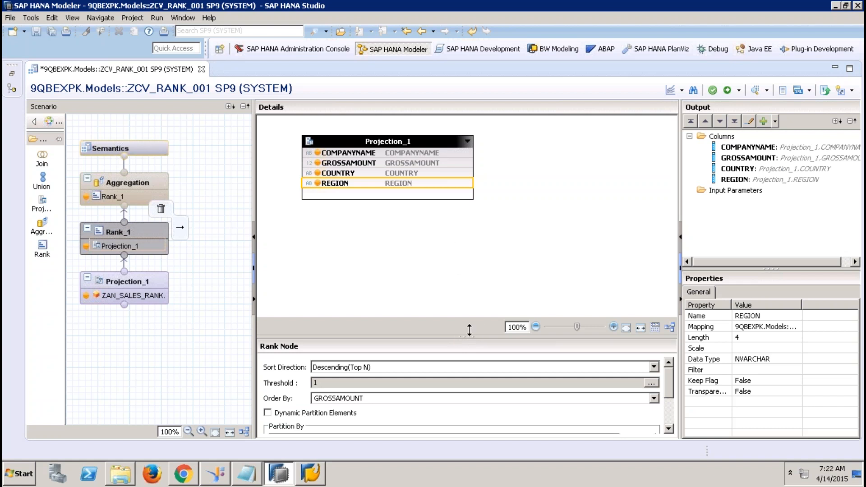
- Add REGION as a second partition column in Rank_1, enable Dynamic Partition Elements and activate the view
drag(471, 337, 464, 207)
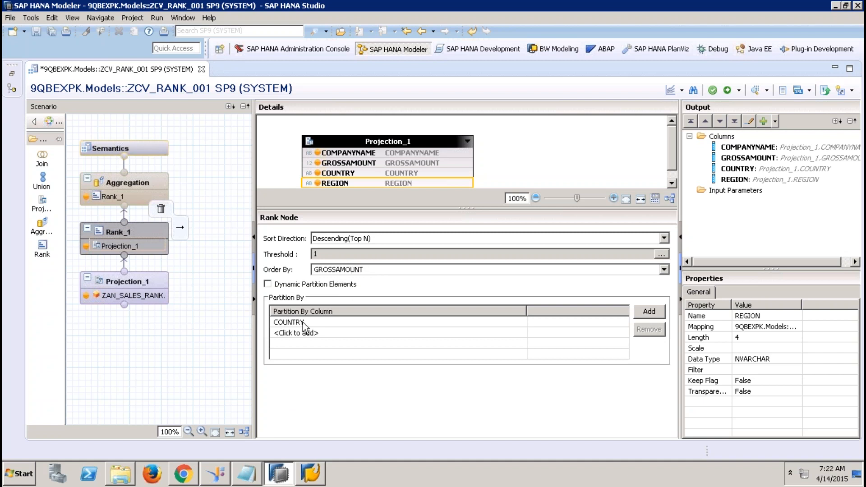
click(419, 335)
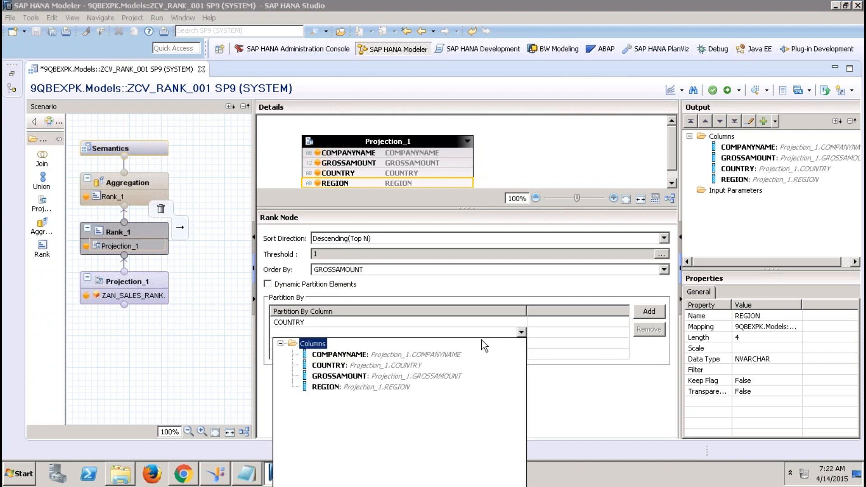
click(346, 386)
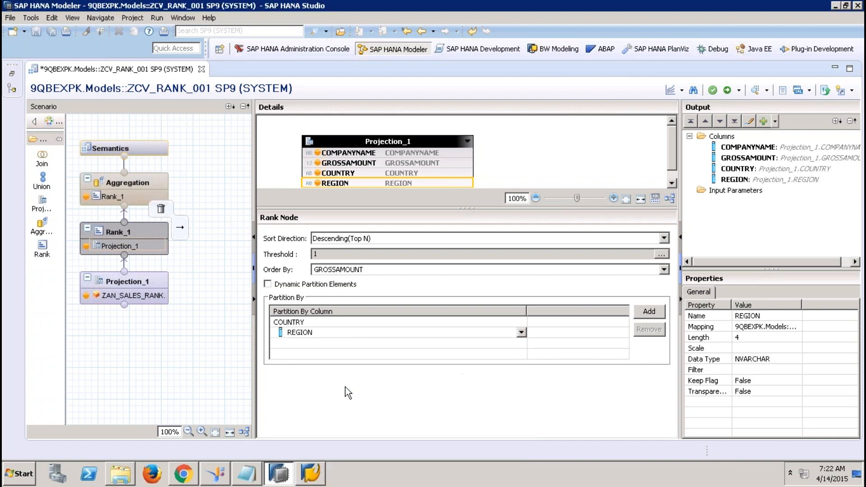
click(285, 286)
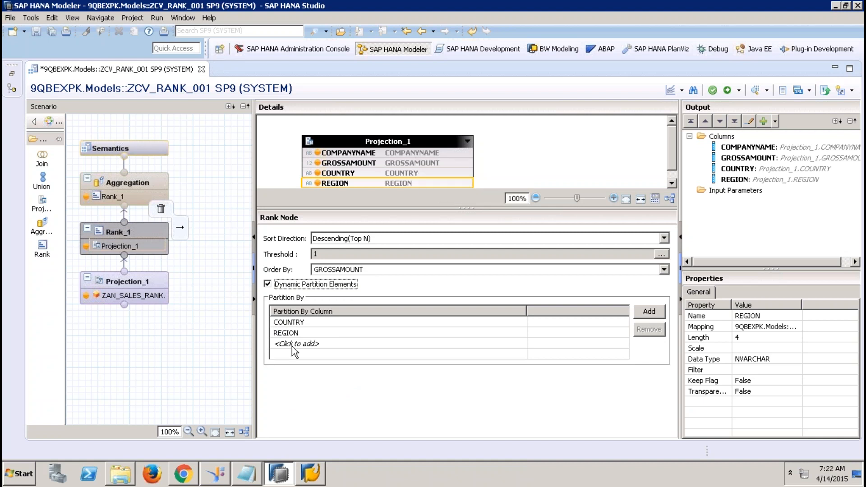
click(728, 90)
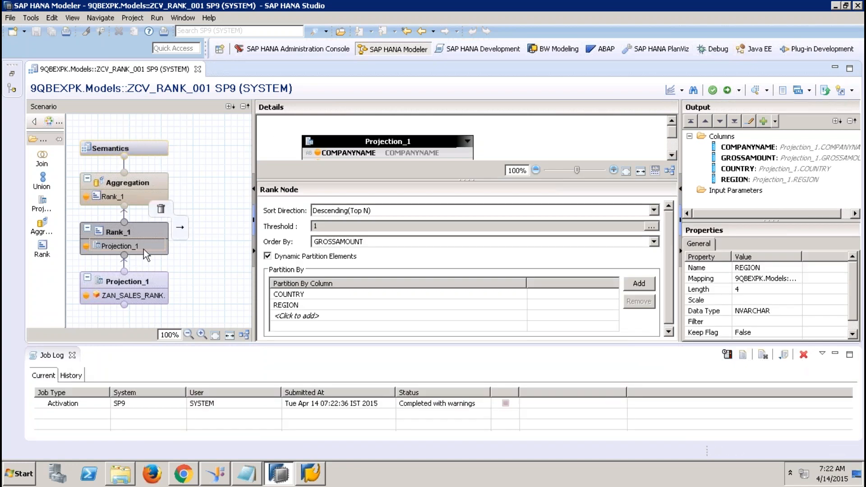
- Add REGION to the Aggregation output, define it as an attribute in the semantics and activate the view
click(153, 228)
click(148, 180)
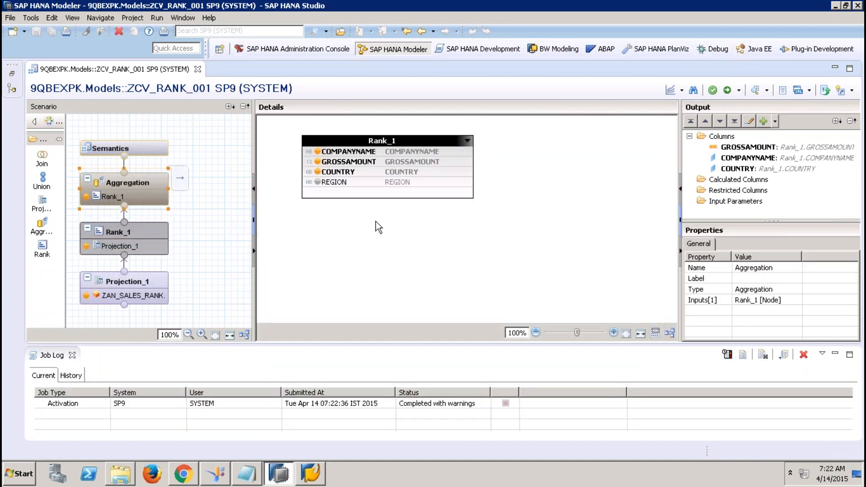
click(317, 182)
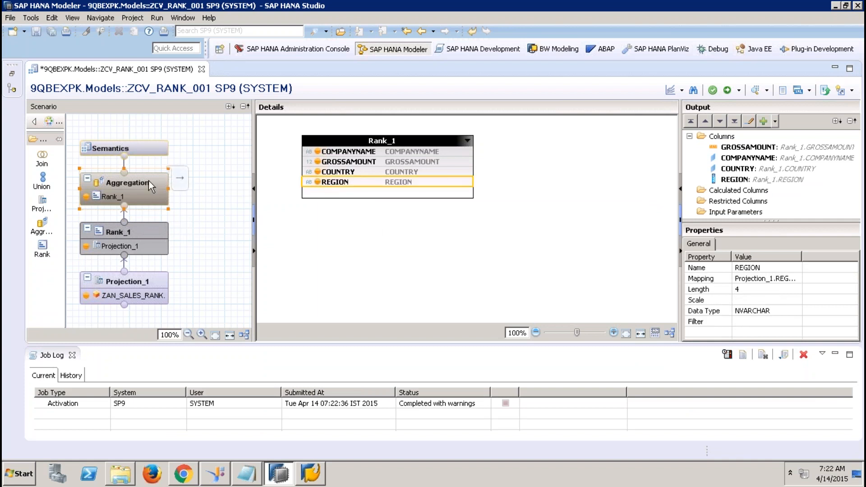
click(147, 151)
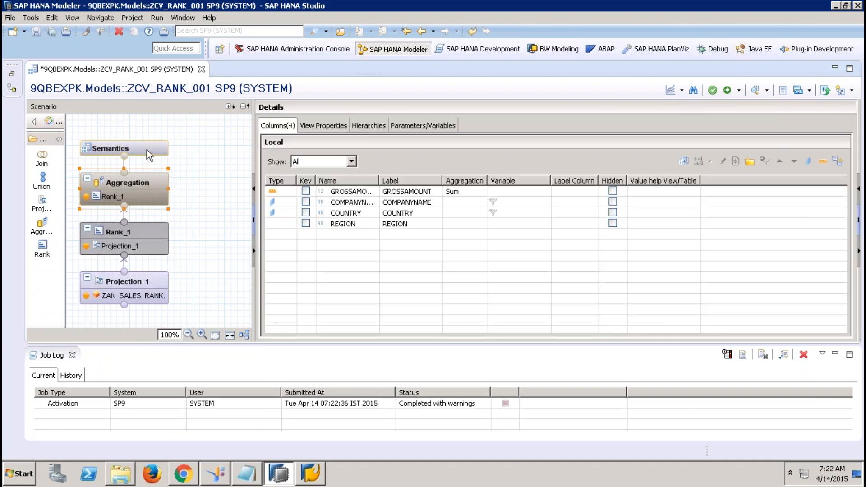
click(839, 162)
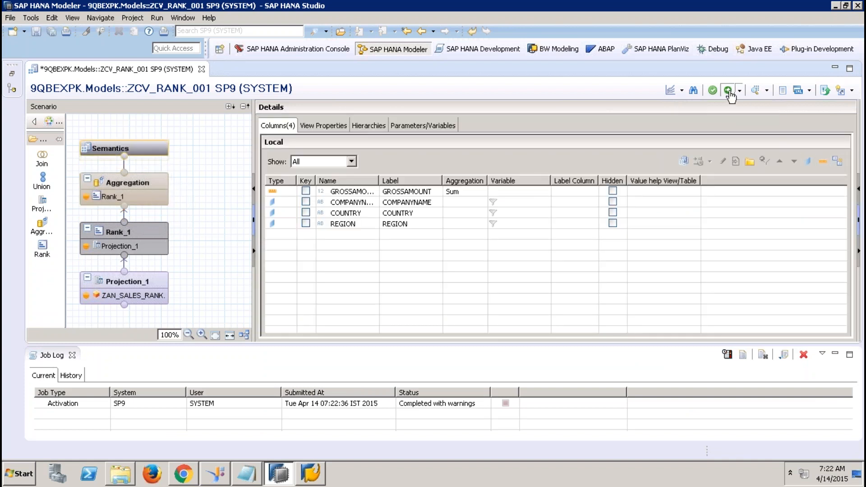
click(728, 90)
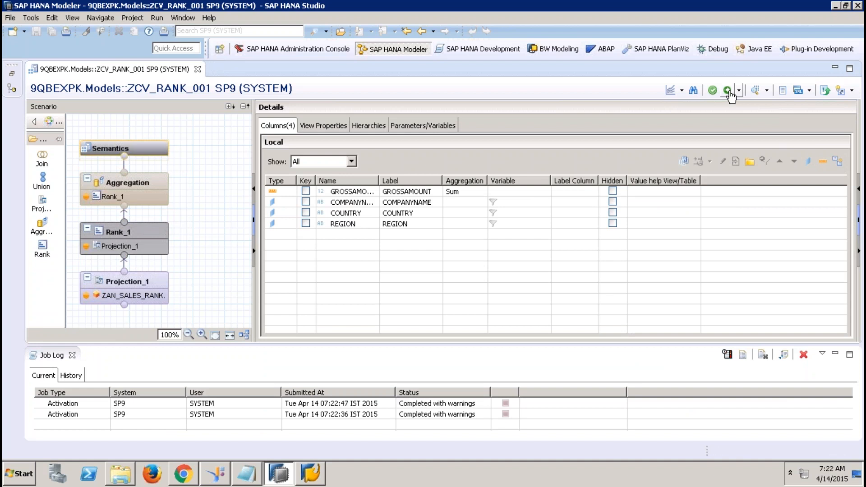
- Hide the COUNTRY column in the semantics and activate the view
click(613, 212)
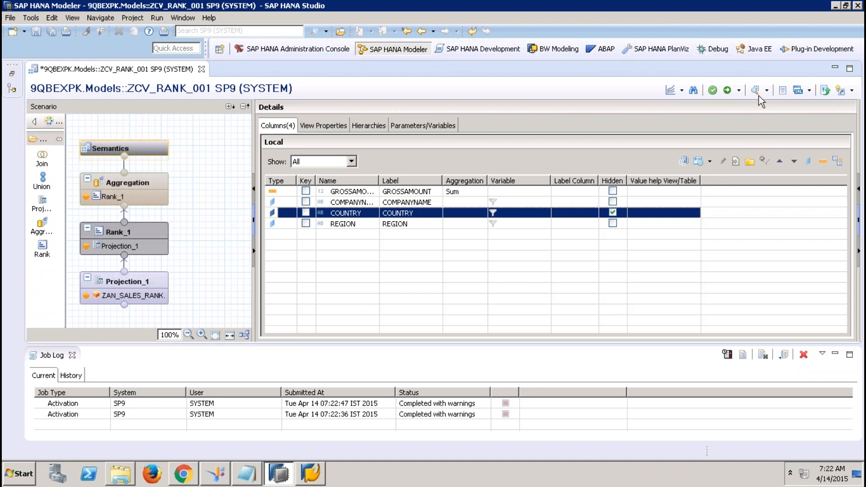
click(727, 90)
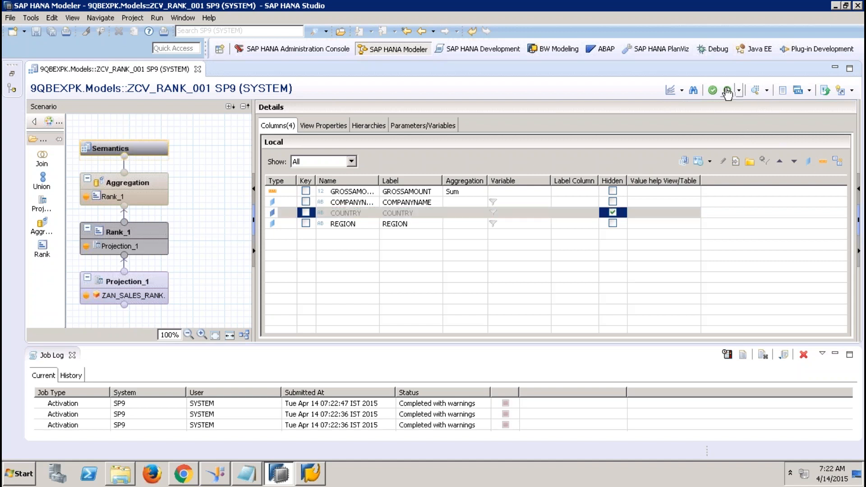
- Preview the view's raw data to check the top-ranked company per region, and close the preview
click(757, 92)
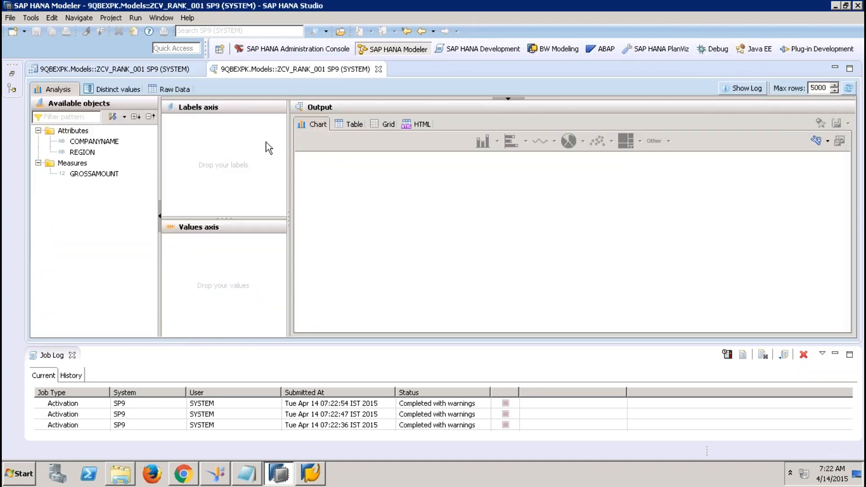
click(176, 89)
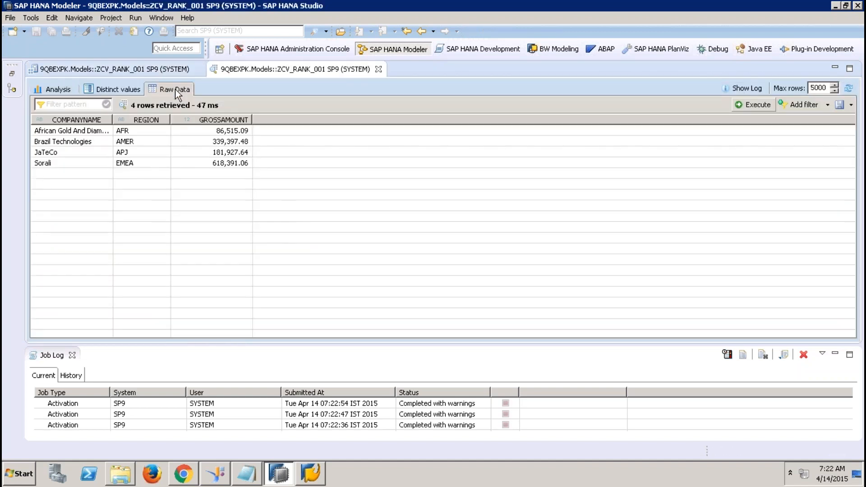
click(131, 143)
click(130, 163)
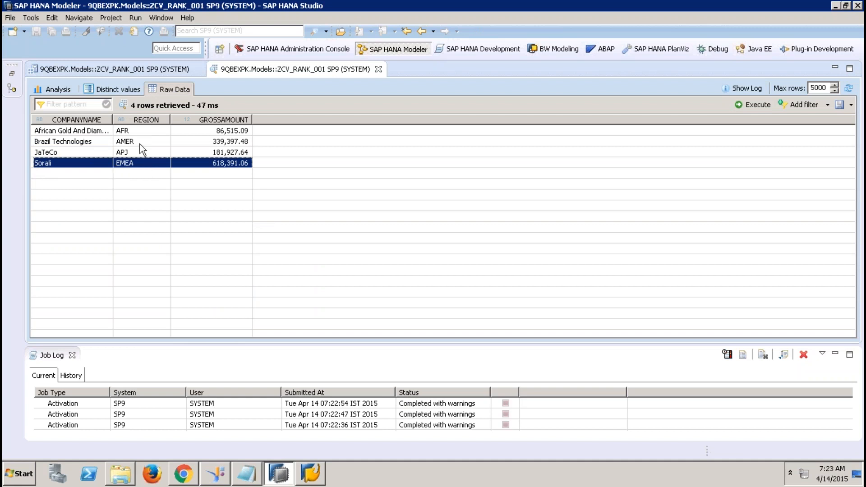
click(379, 69)
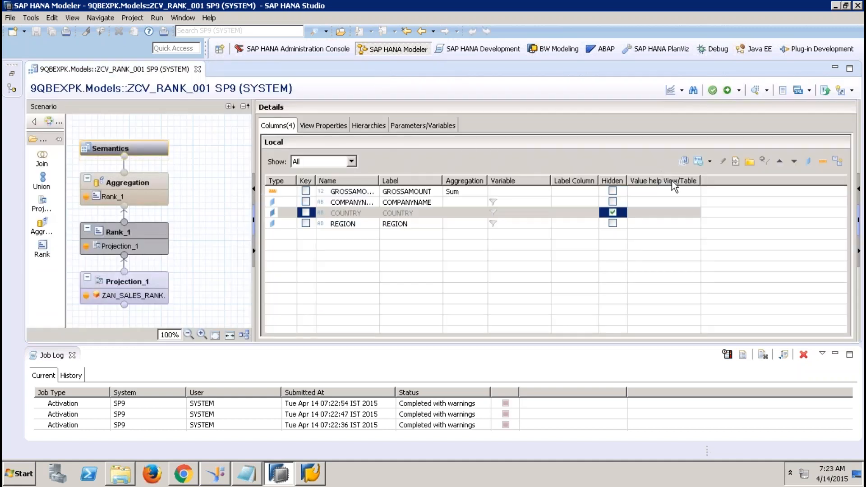
- Unhide the COUNTRY column, hide REGION instead and activate the view
click(612, 212)
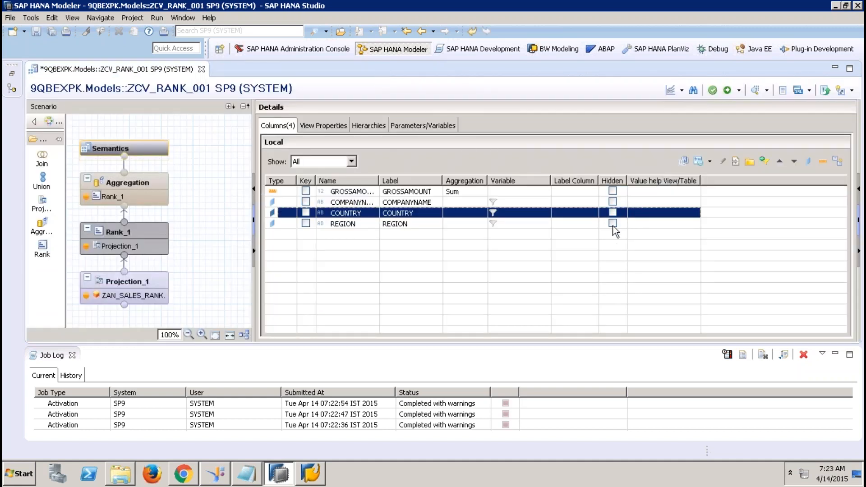
click(613, 223)
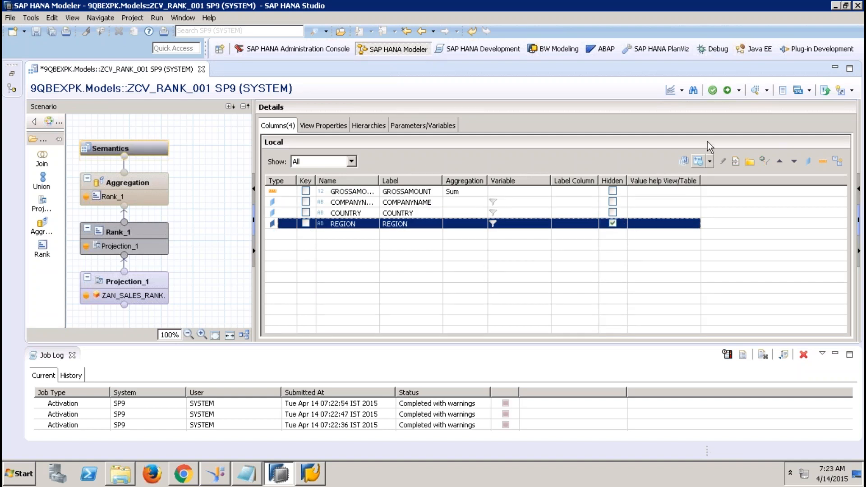
click(727, 90)
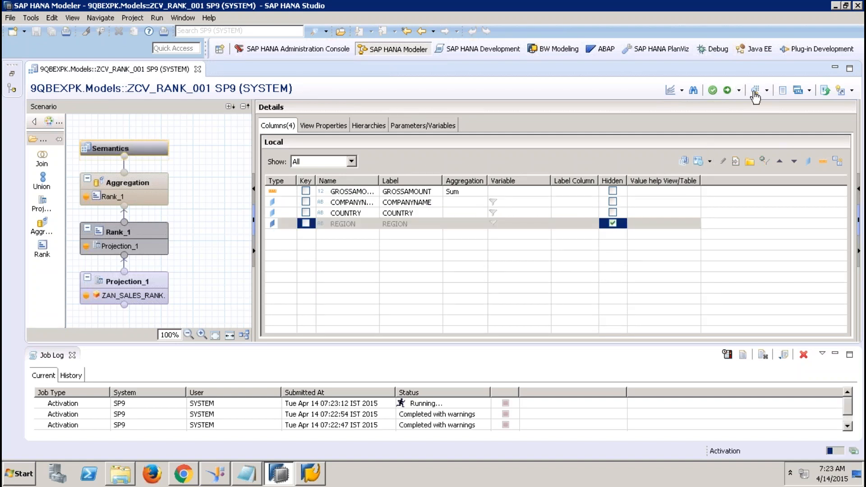
- Preview the raw data to check the ranking per country, and close the preview and the job log
click(755, 92)
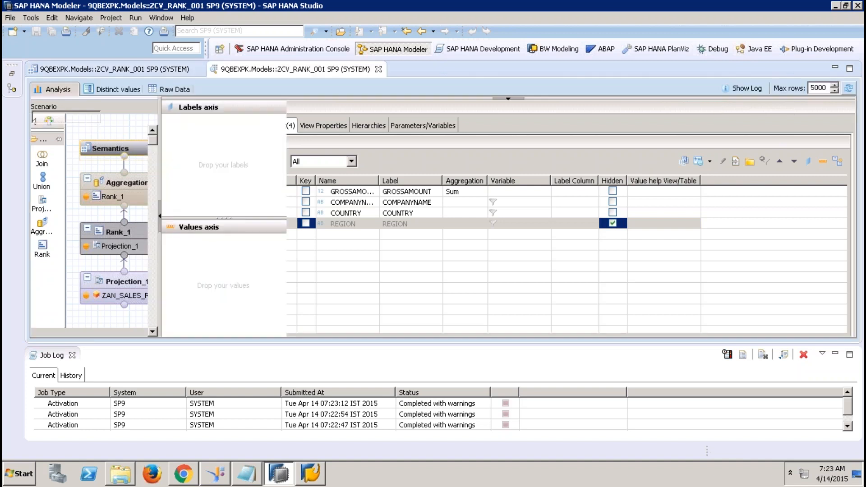
click(173, 89)
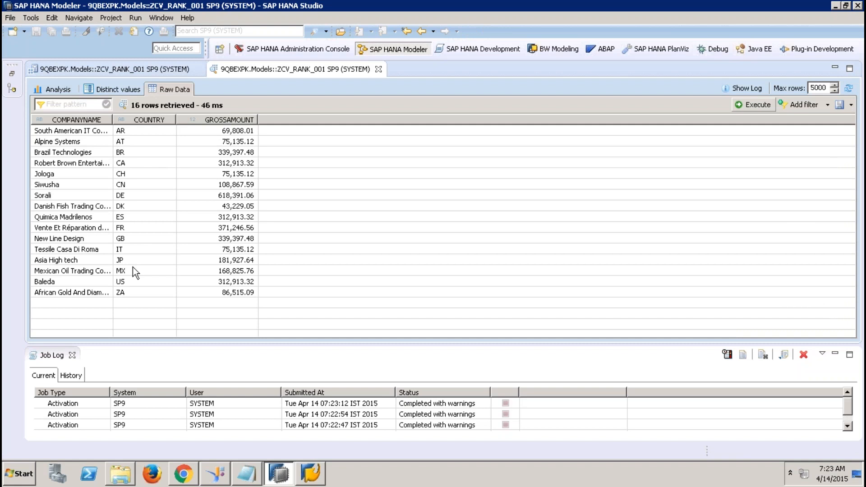
click(378, 69)
click(71, 356)
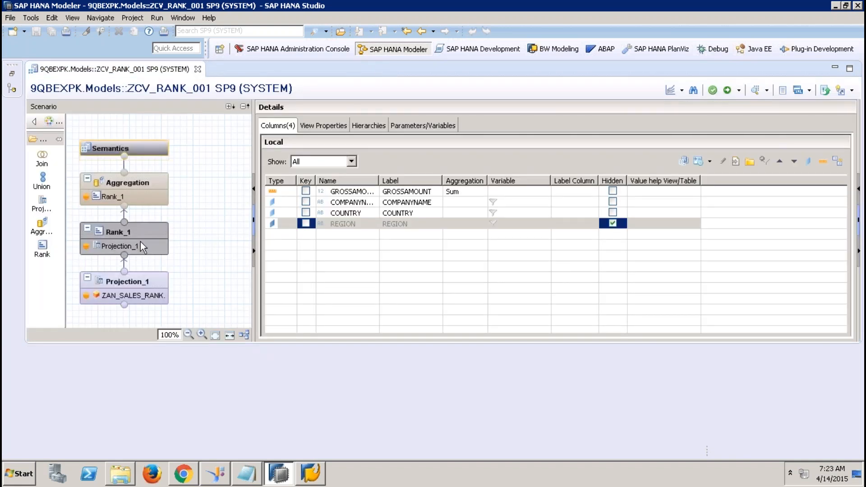
- Create a direct input parameter IP_TOPN with data type INTEGER in the semantics and activate the view
click(149, 232)
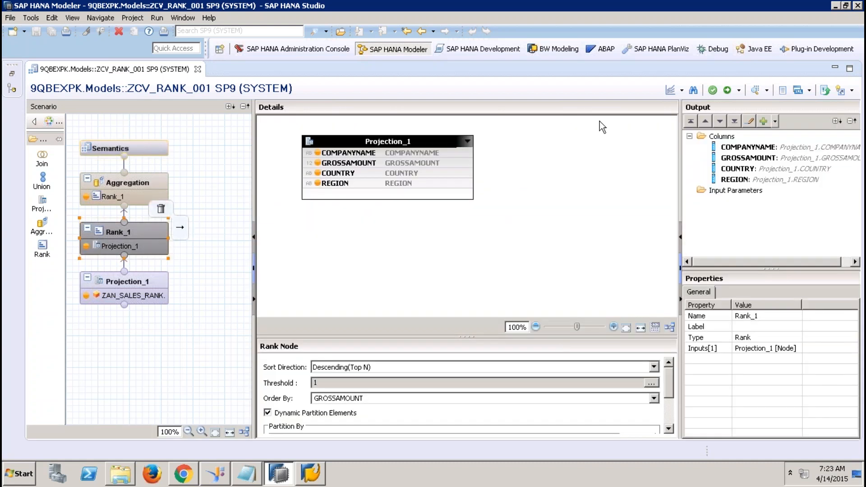
click(143, 148)
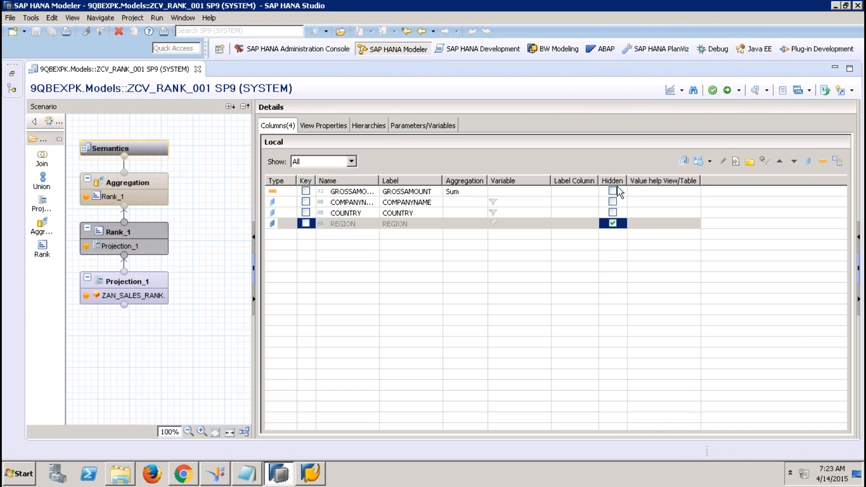
click(421, 126)
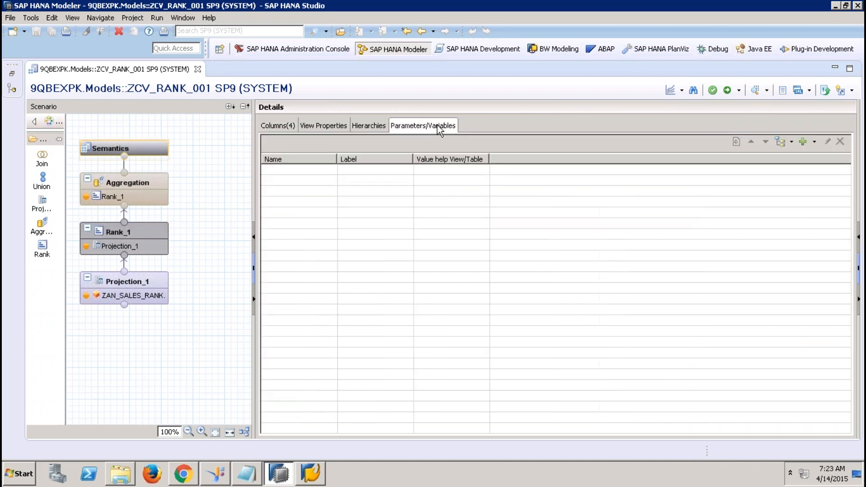
click(818, 145)
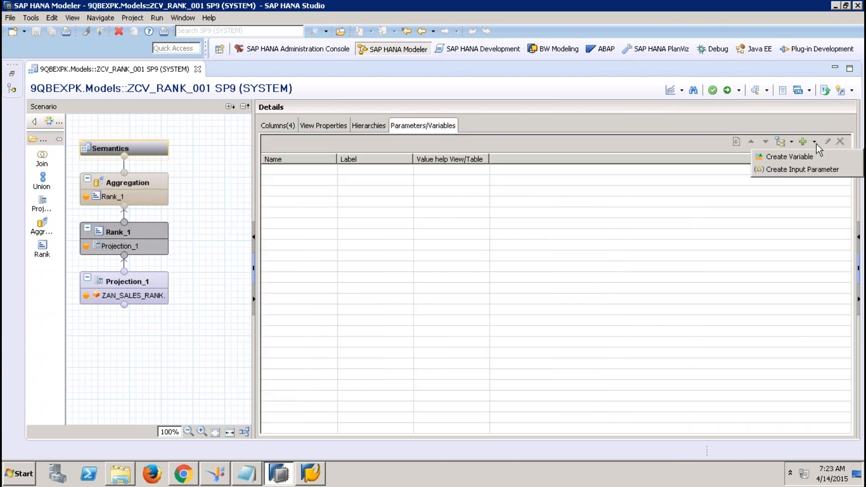
click(798, 167)
text(IP_TOPN)
key(Tab)
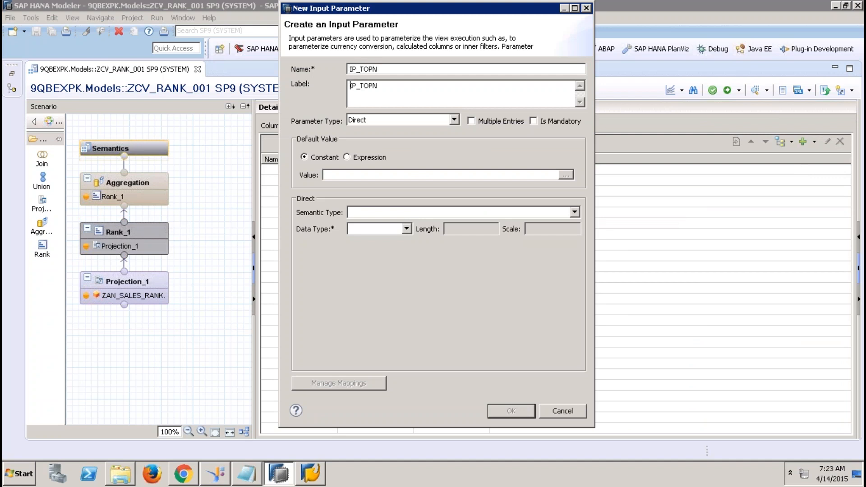
click(406, 229)
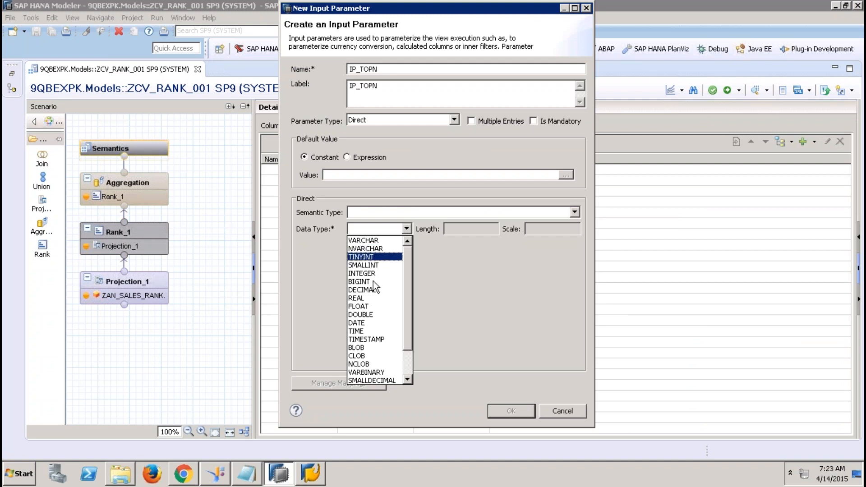
scroll(373, 280, down, 2)
click(372, 241)
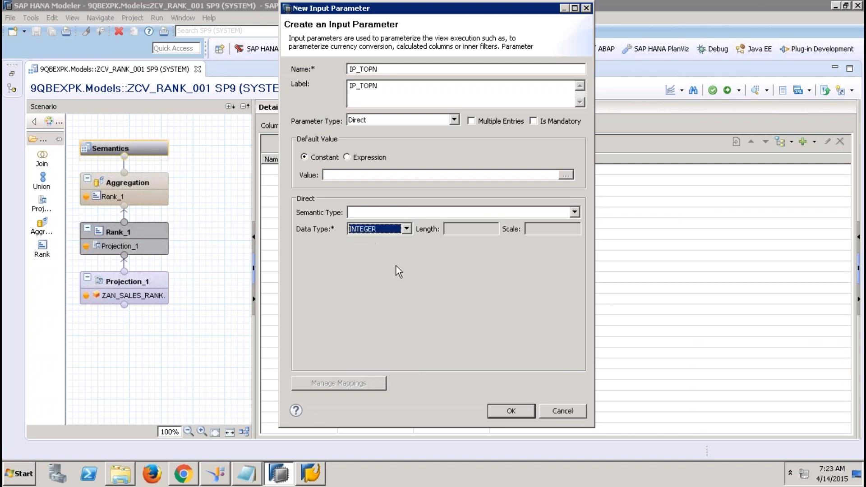
click(512, 411)
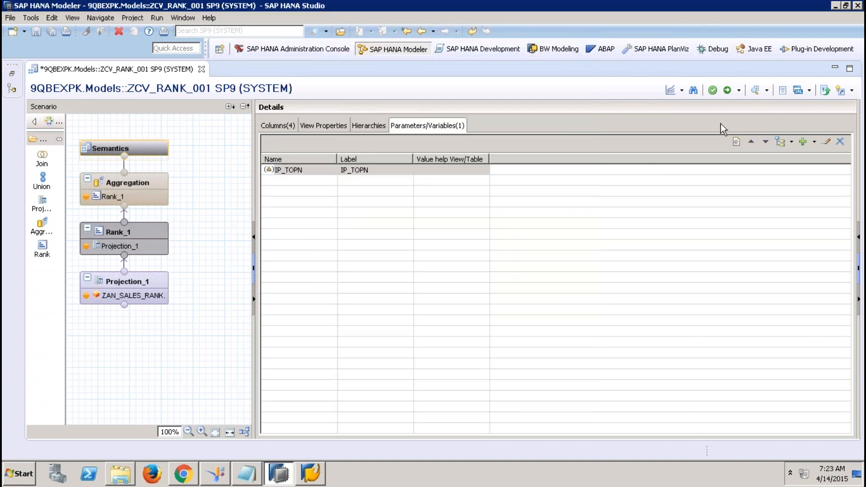
click(728, 91)
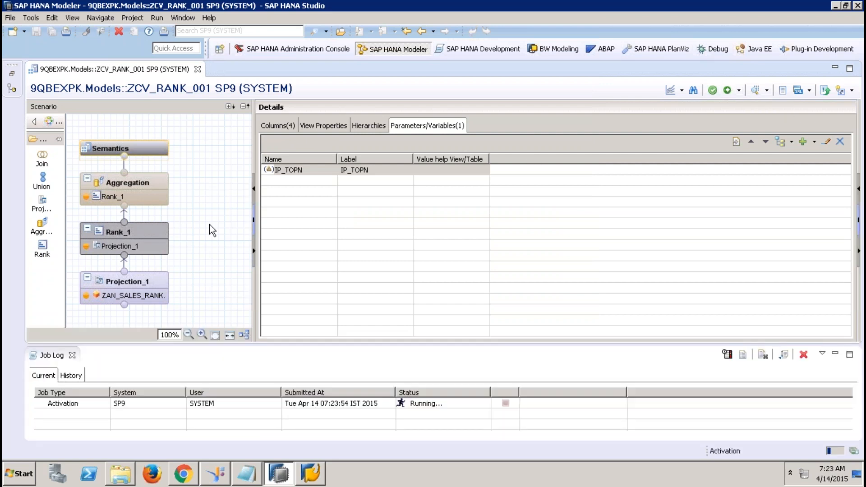
- Set the Rank_1 threshold to the input parameter IP_TOPN and activate the view
click(147, 231)
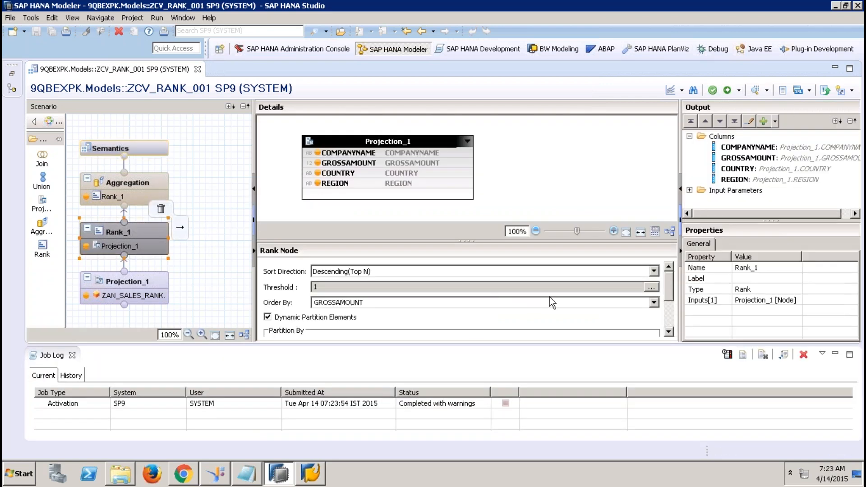
click(652, 287)
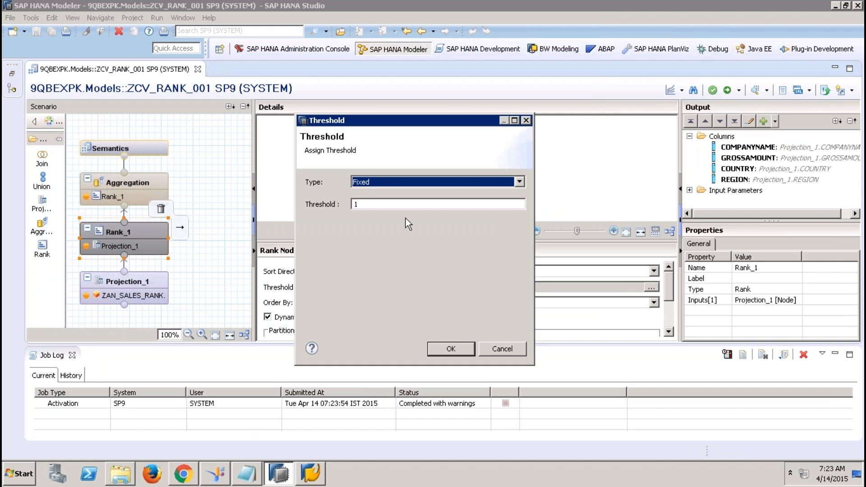
click(428, 183)
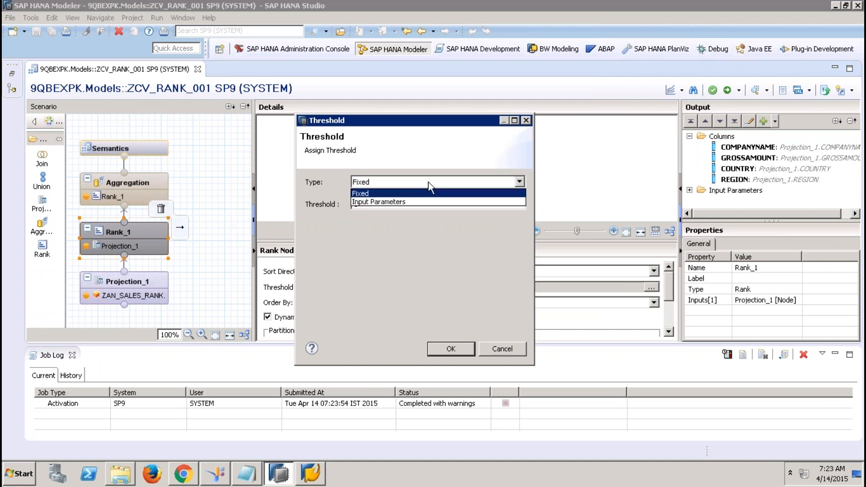
click(393, 203)
click(356, 216)
click(451, 348)
click(728, 90)
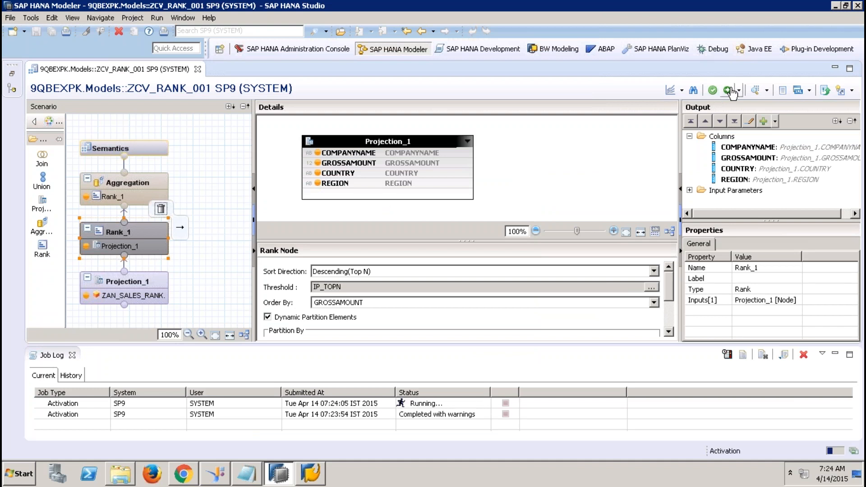
- Preview the view's raw data with IP_TOPN set to 2 and check the top companies for AR and DE
click(755, 90)
click(430, 170)
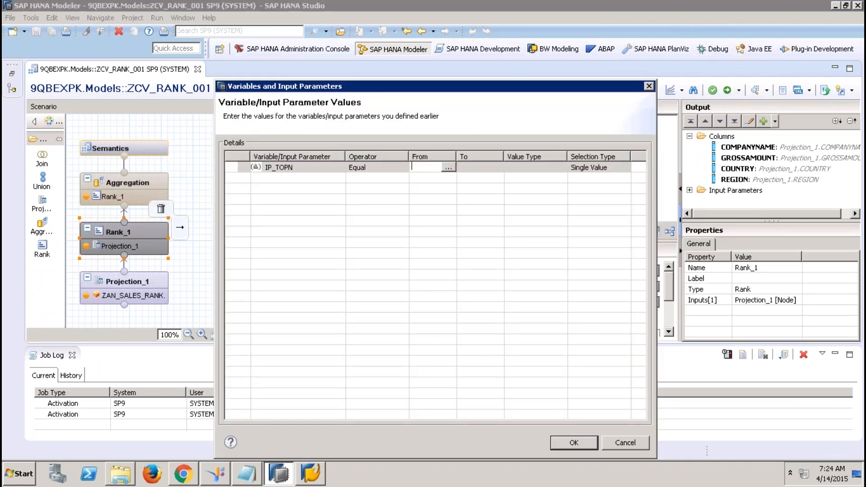
text(2)
click(573, 443)
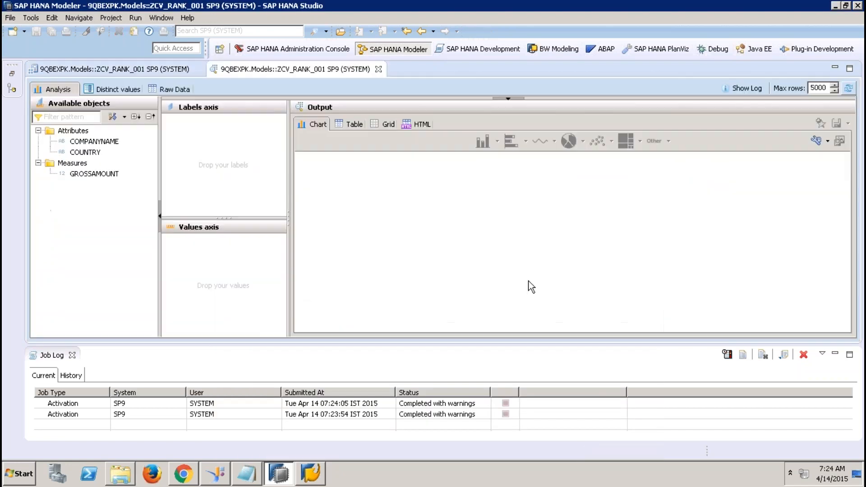
click(182, 89)
click(132, 141)
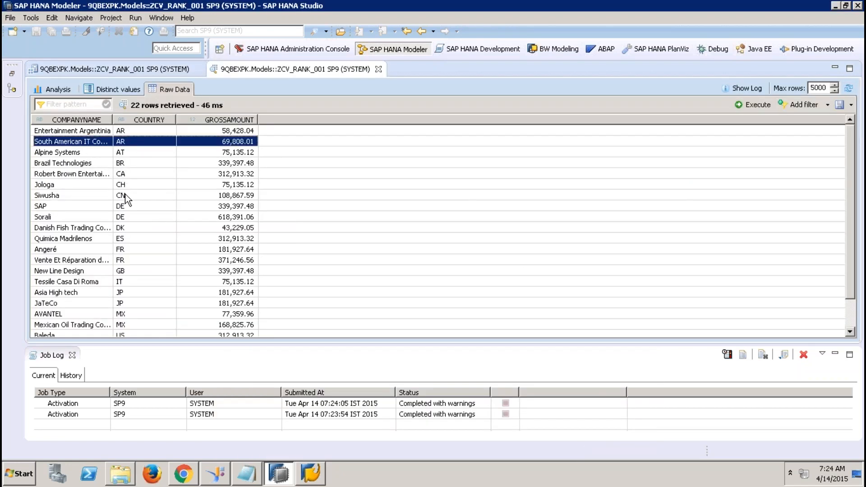
click(128, 206)
click(132, 218)
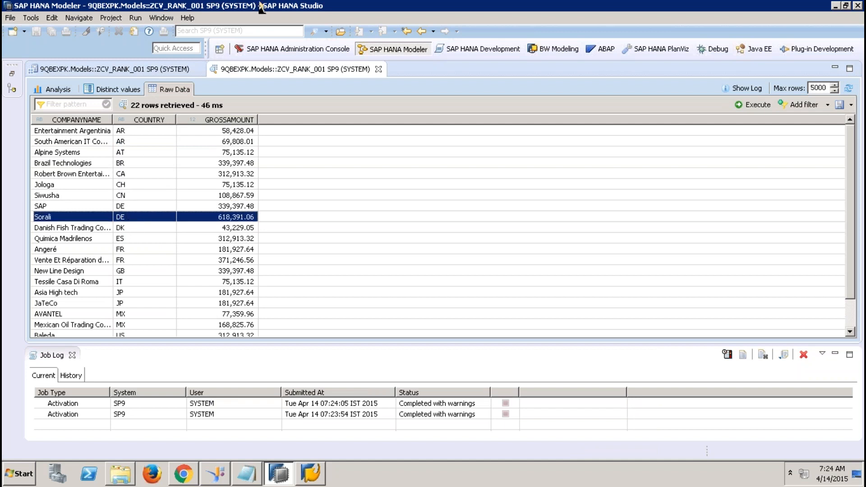
- Minimize the remote session, switch to PowerPoint and show the Calculation View slide as a slide show
mouse_move(322, 1)
drag(335, 6, 464, 5)
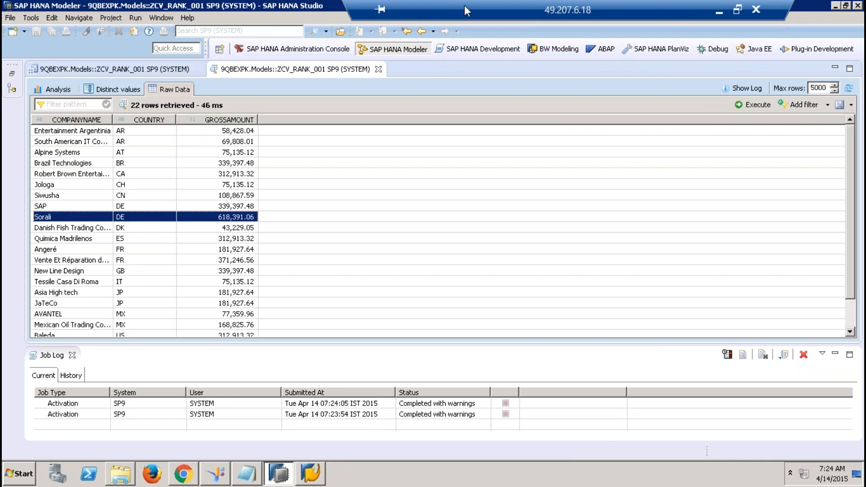
click(715, 14)
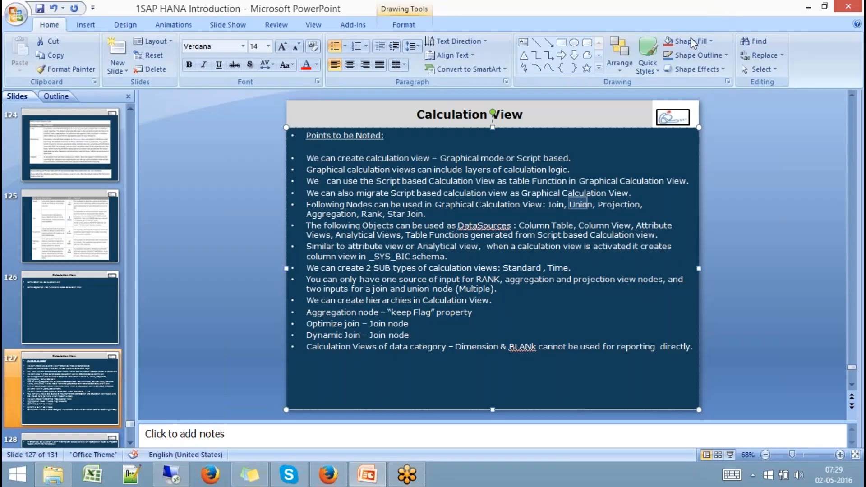
click(731, 455)
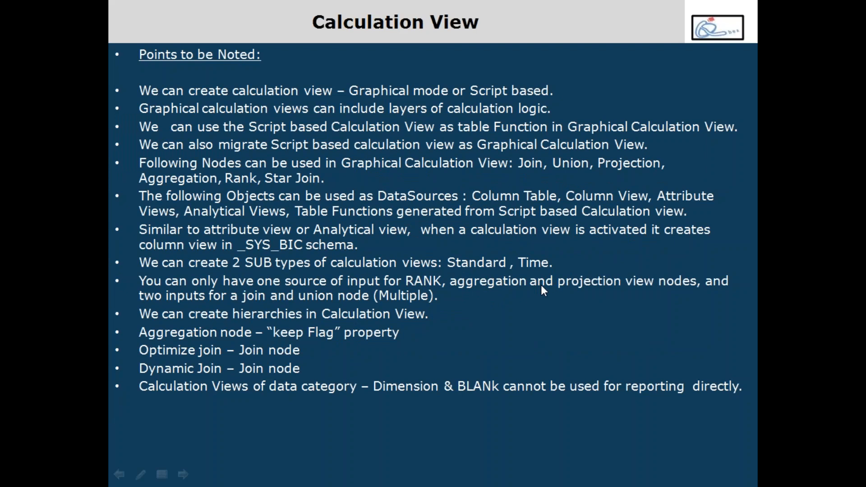
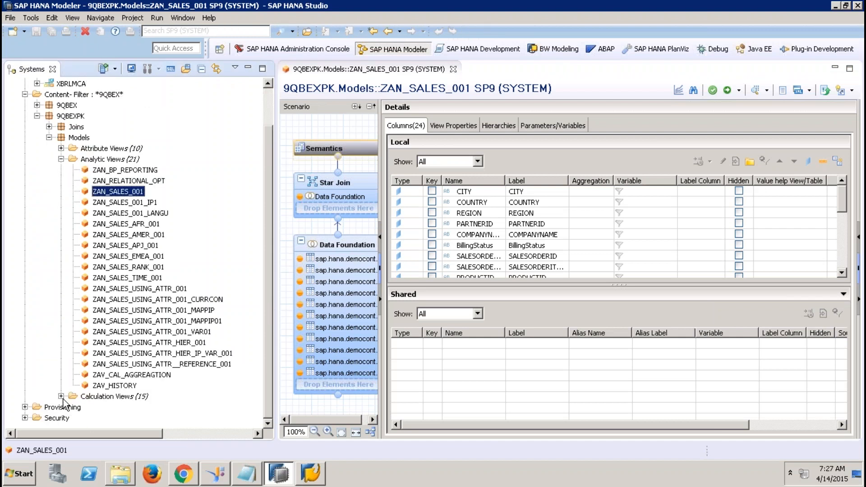
- Expand the calculation views of the 9QBEXPK Models package and look through them
click(61, 396)
click(267, 373)
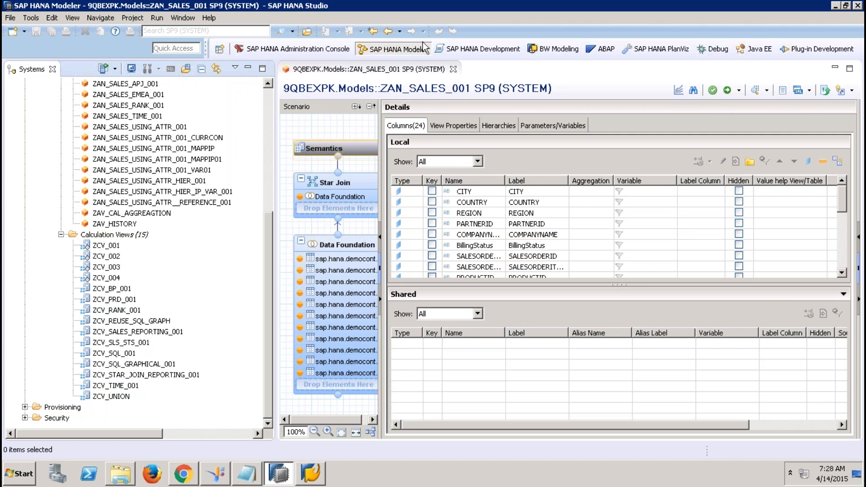
mouse_move(620, 9)
- Preview the raw data of analytic view ZAN_SALES_001, examine its currency, quantity unit and amount columns, and close the preview
click(755, 90)
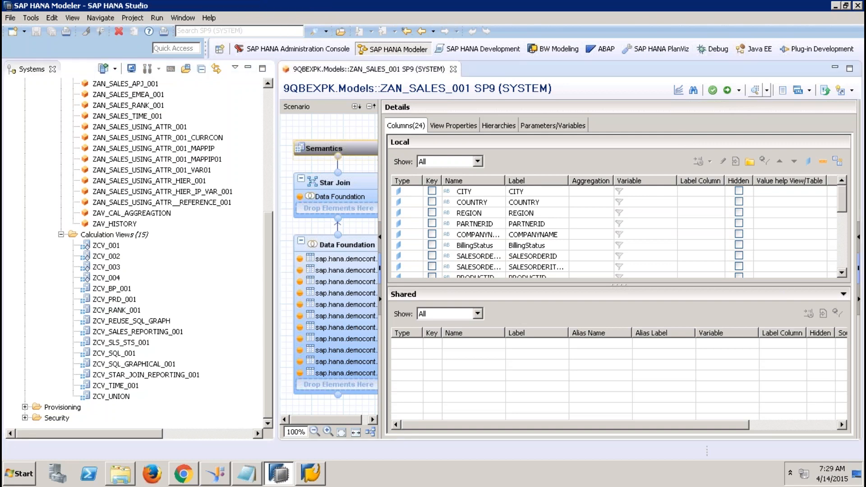
click(432, 91)
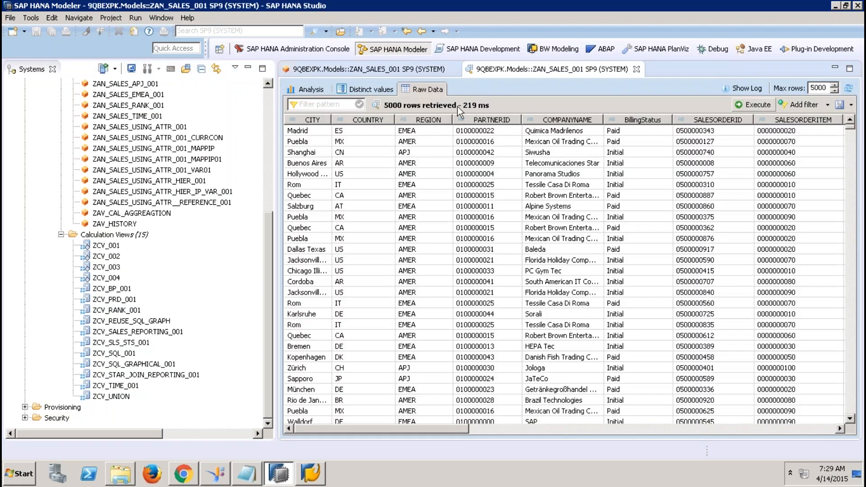
click(590, 431)
click(682, 429)
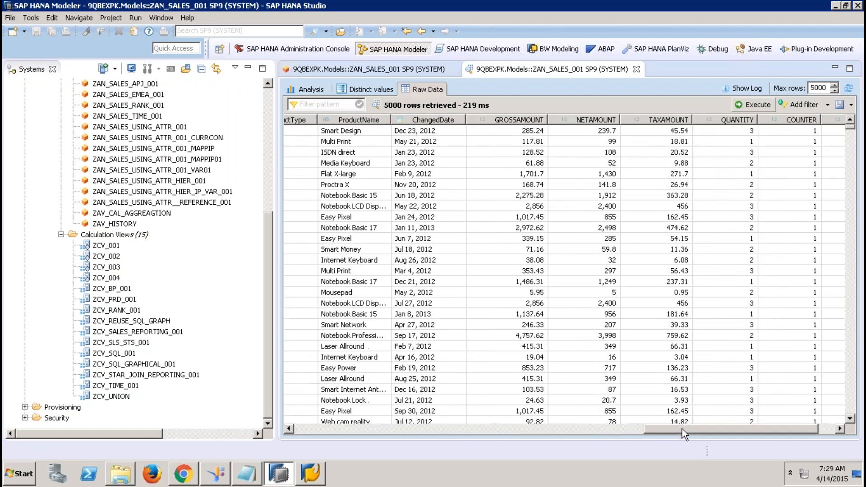
drag(682, 429, 763, 446)
drag(627, 448, 524, 440)
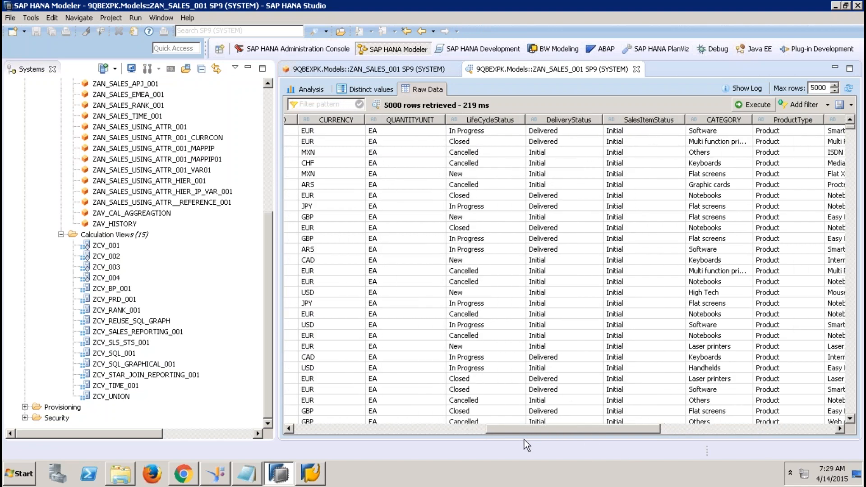
click(462, 427)
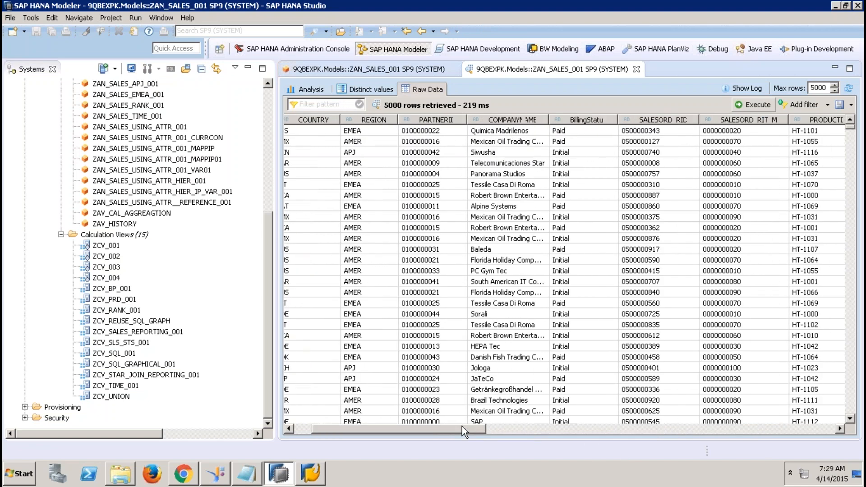
click(552, 432)
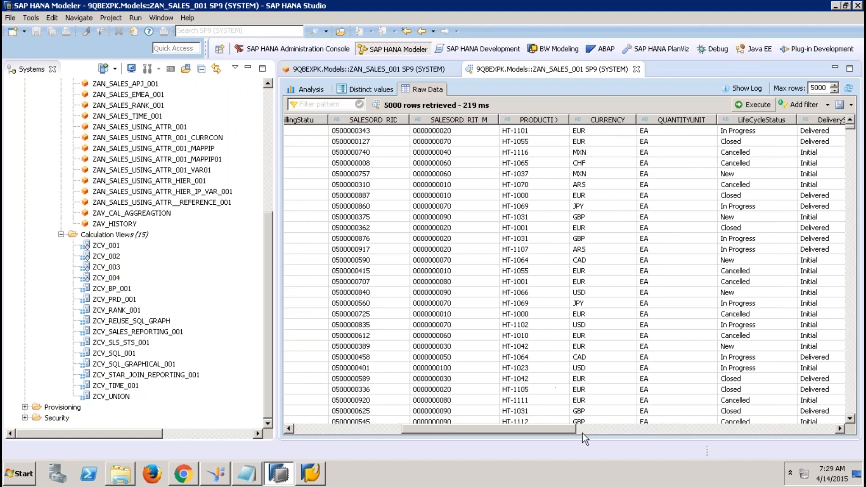
click(617, 430)
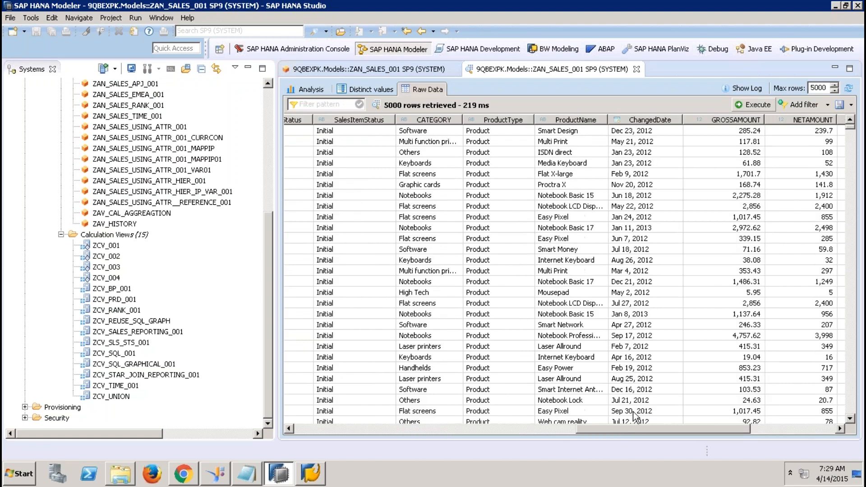
click(785, 427)
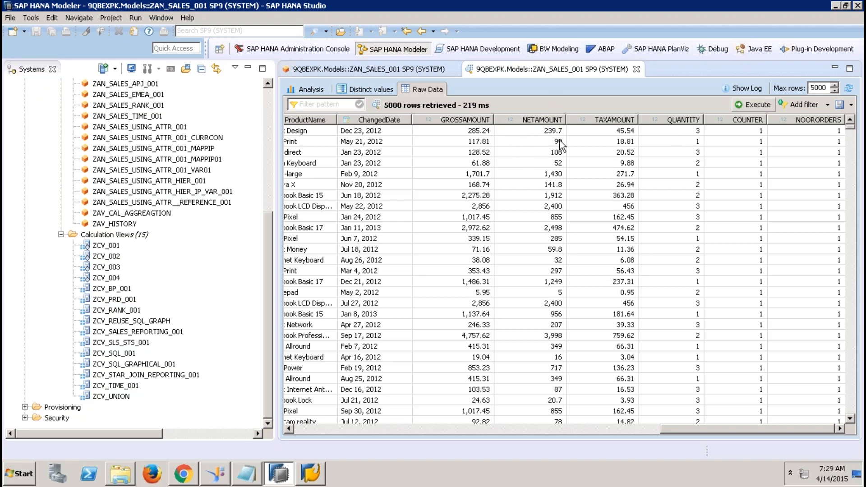
click(638, 69)
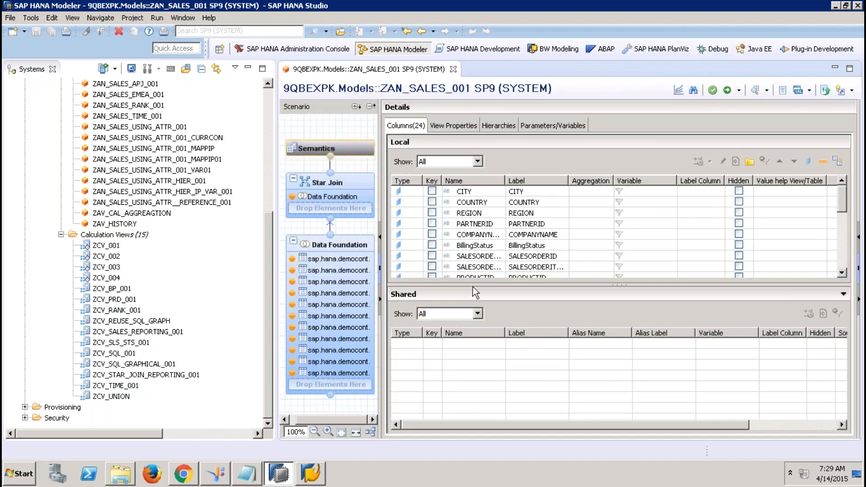
- Enlarge the local columns list and assign the semantic type Currency Code to the CURRENCY column
drag(473, 287, 462, 378)
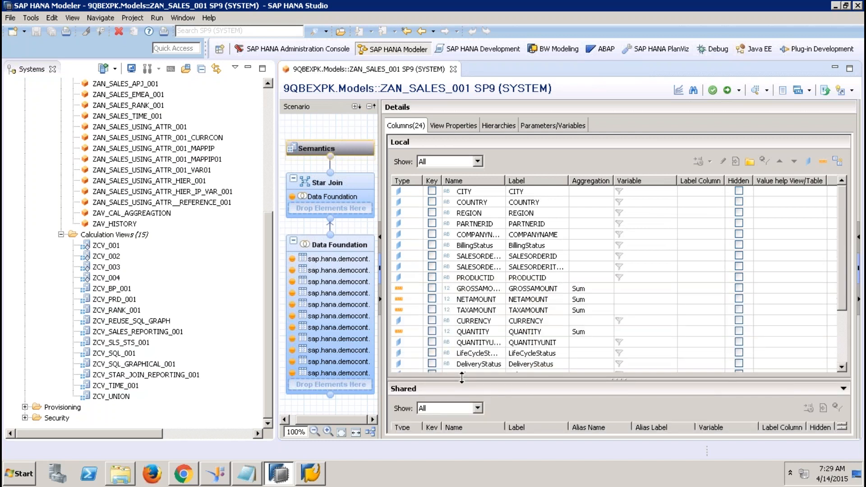
click(480, 320)
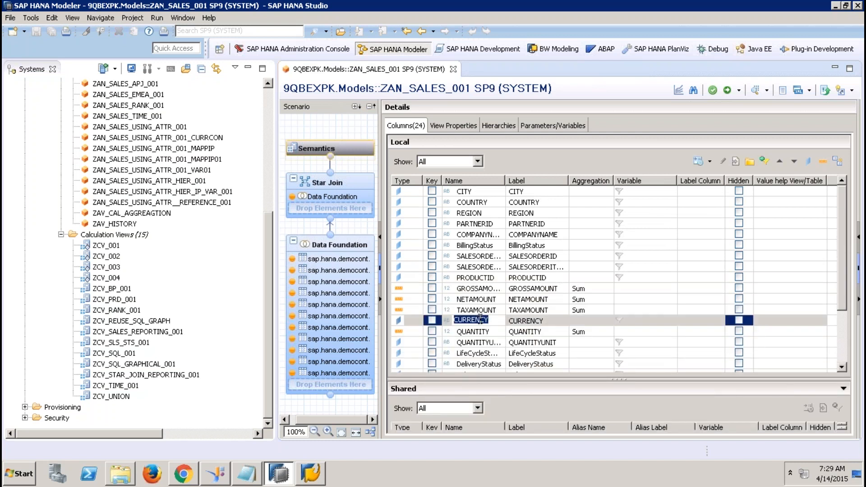
click(698, 166)
click(464, 199)
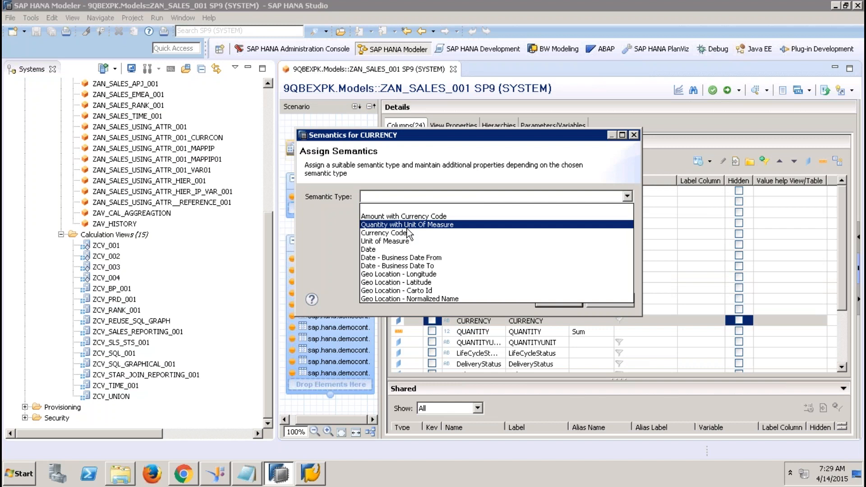
click(397, 233)
click(557, 300)
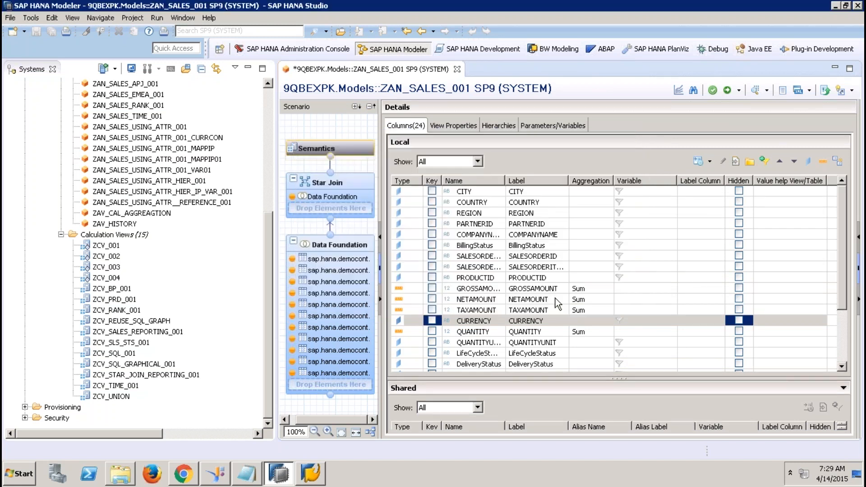
- Assign the semantic type Unit of Measure to the QUANTITYUNIT column
click(477, 343)
click(700, 162)
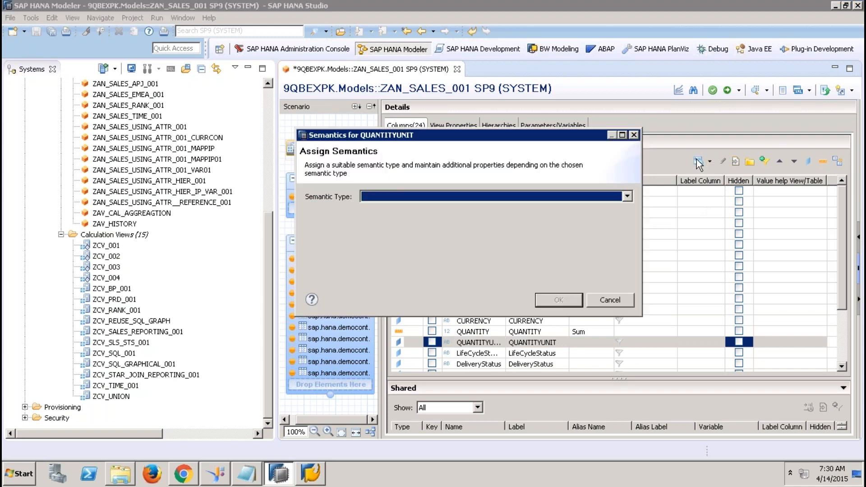
click(534, 197)
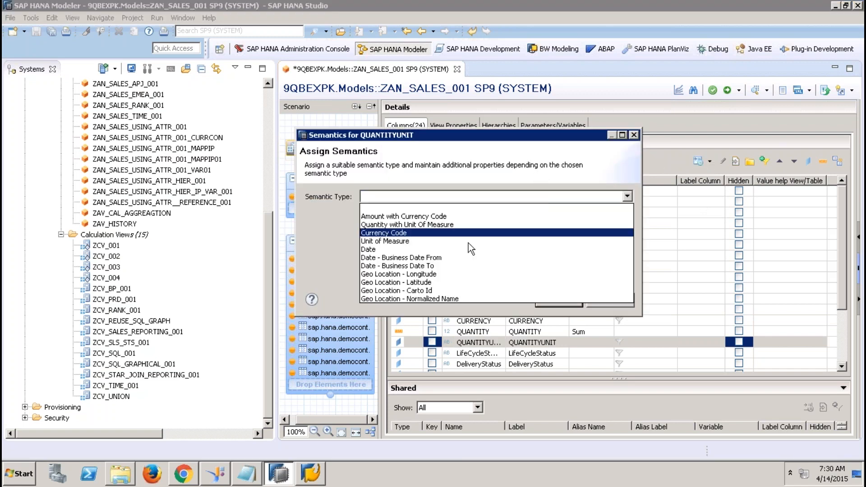
click(452, 241)
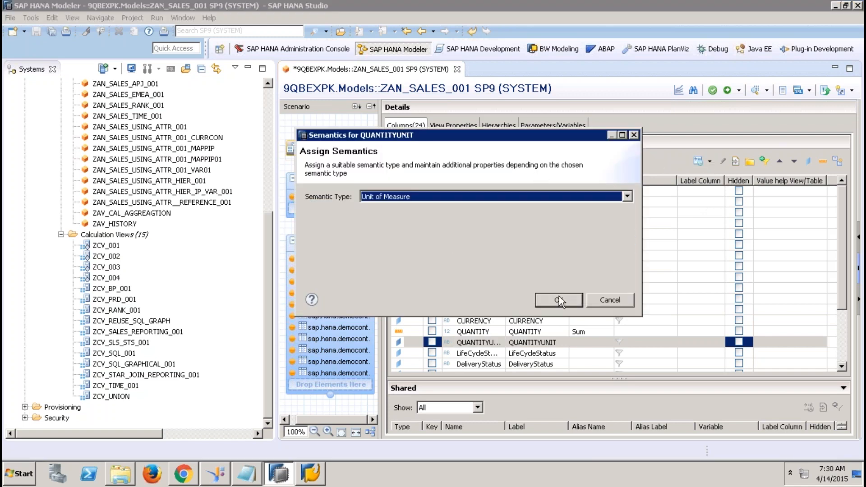
click(559, 300)
- Set the semantic type of the GROSSAMOUNT measure to Amount with Currency Code
click(477, 289)
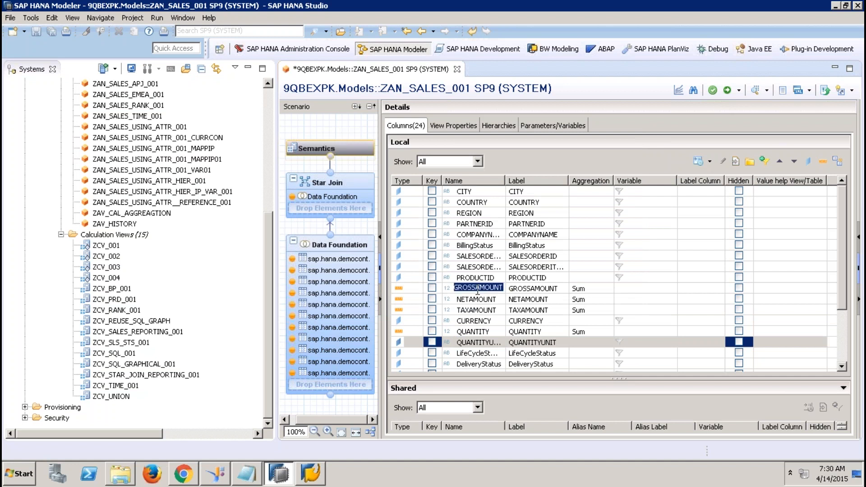
click(698, 162)
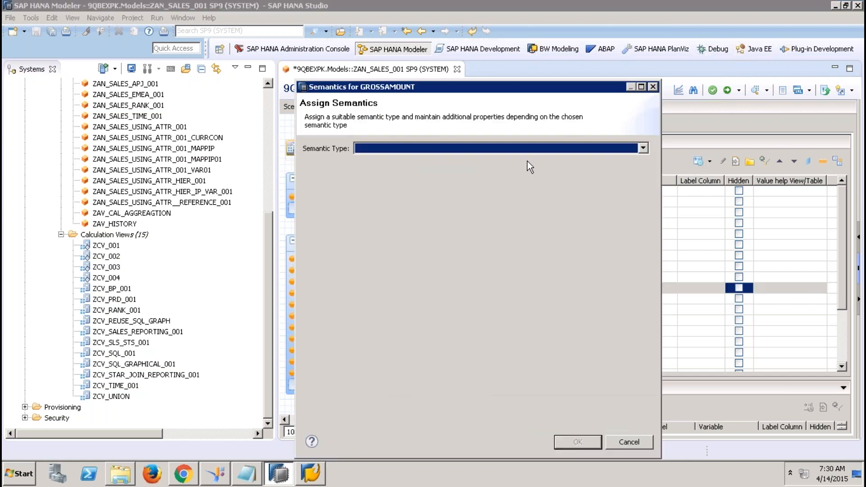
click(503, 149)
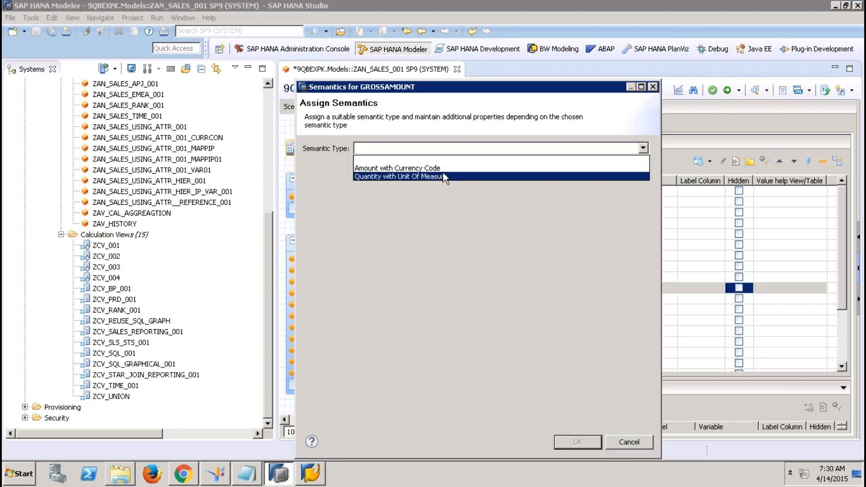
click(462, 178)
click(453, 151)
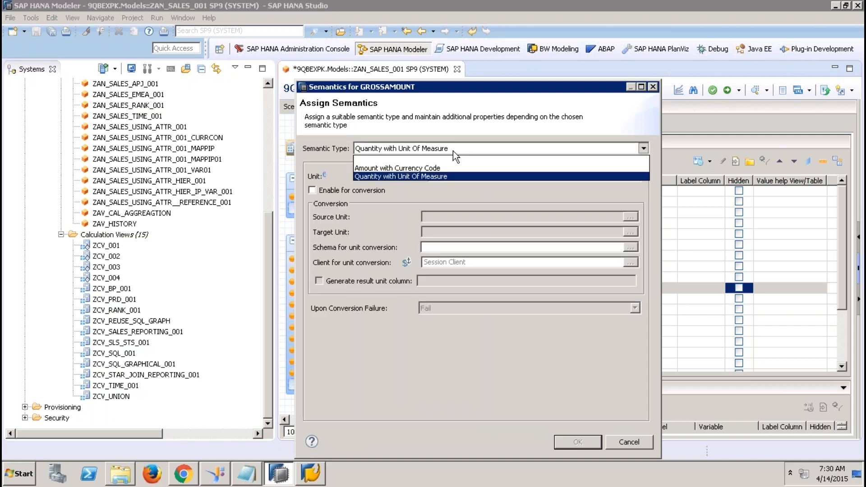
click(436, 169)
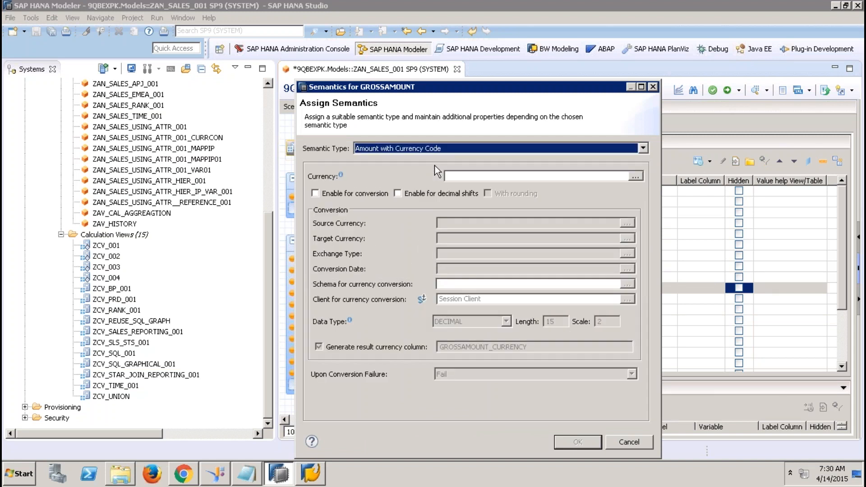
- Use the CURRENCY column as the currency source for GROSSAMOUNT and apply its semantics
click(636, 176)
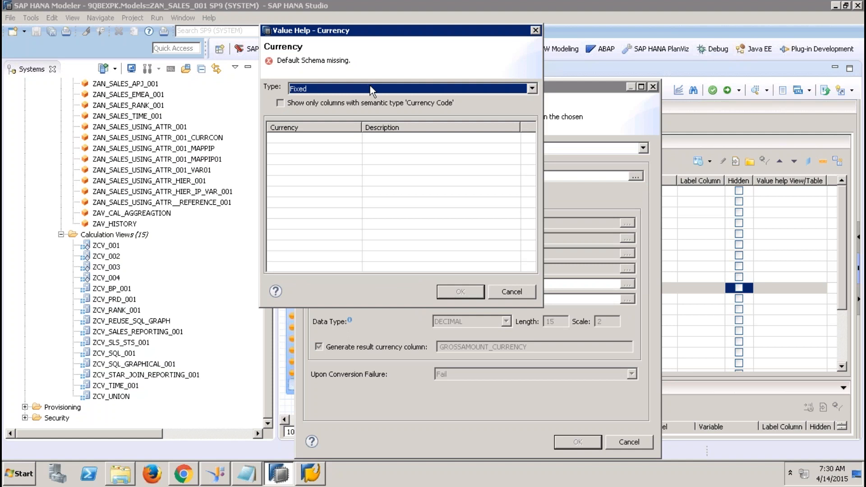
click(371, 90)
click(323, 110)
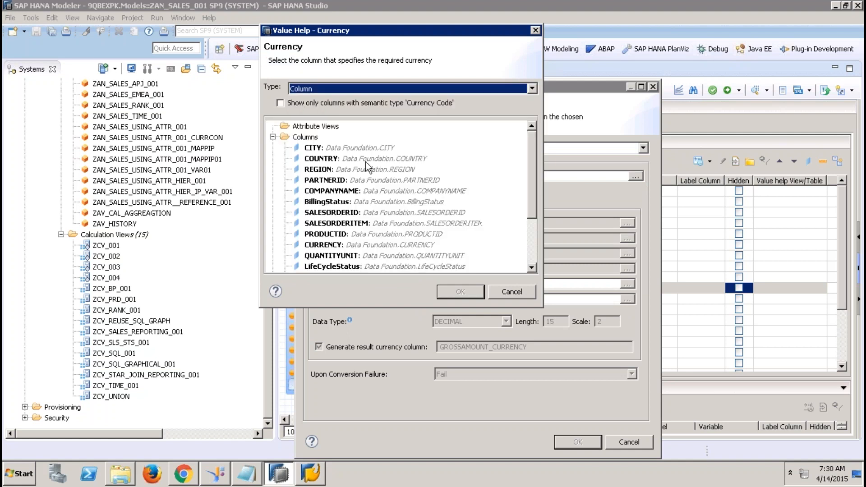
click(531, 249)
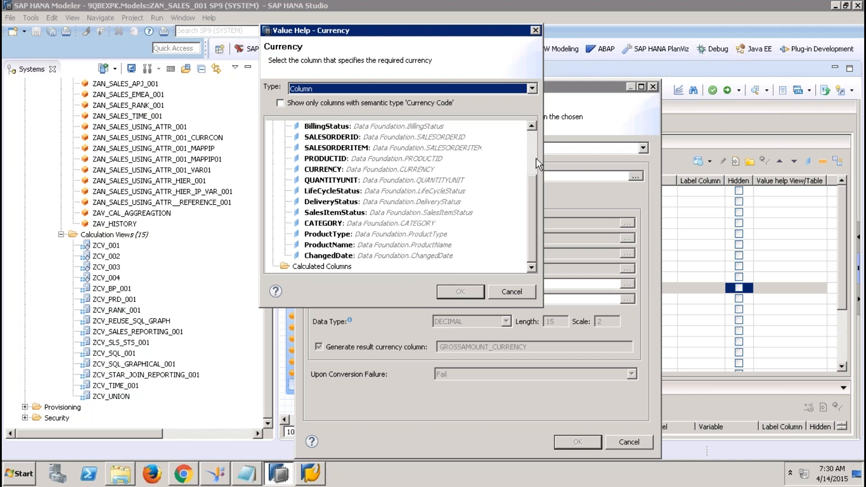
click(406, 171)
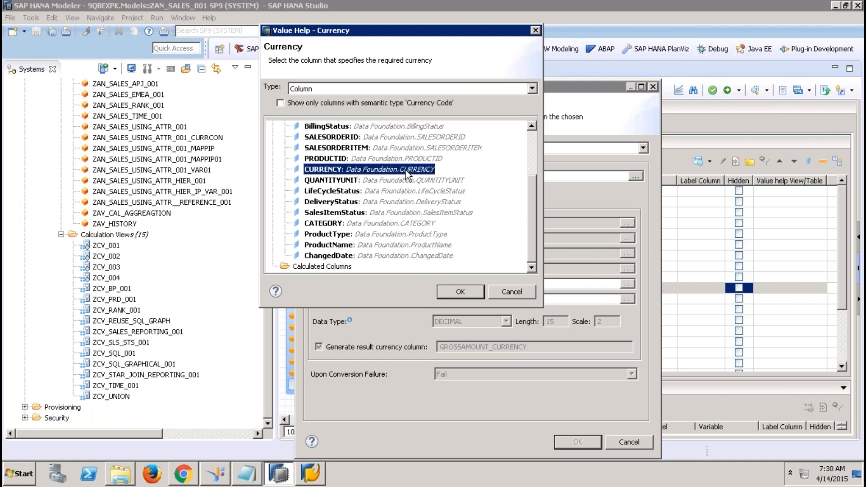
click(451, 288)
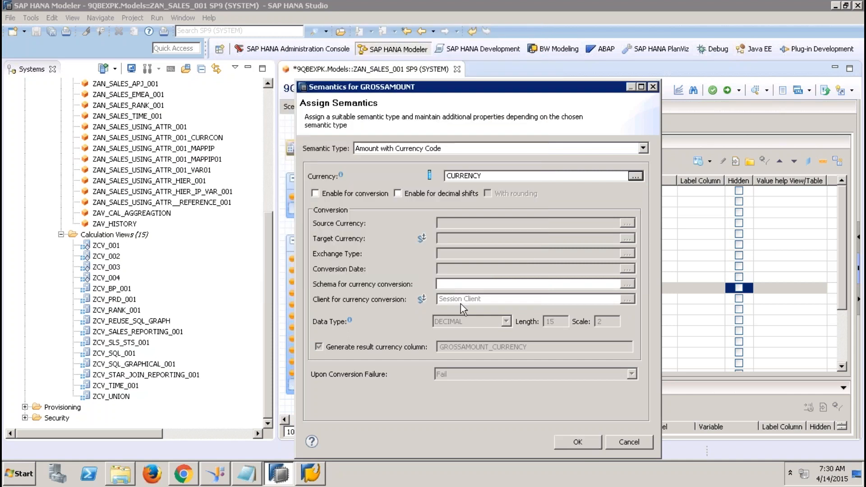
click(578, 442)
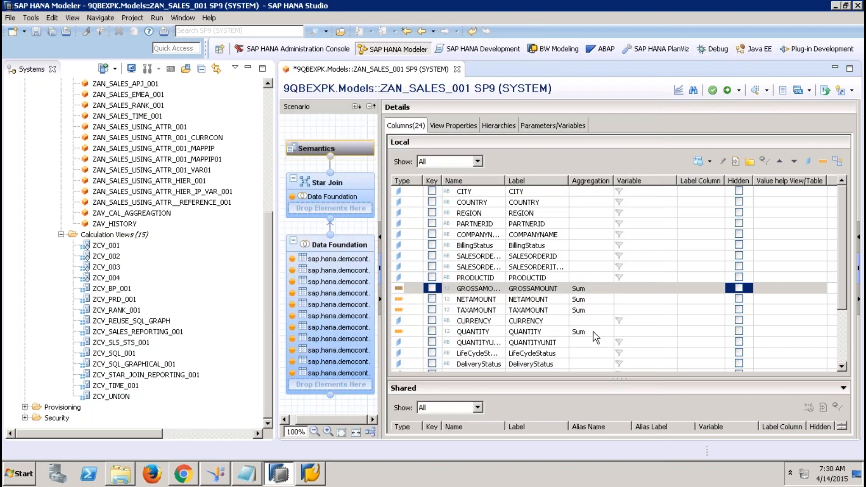
- Assign the semantic type Amount with Currency Code to NETAMOUNT, taking the currency from the CURRENCY column
double_click(487, 302)
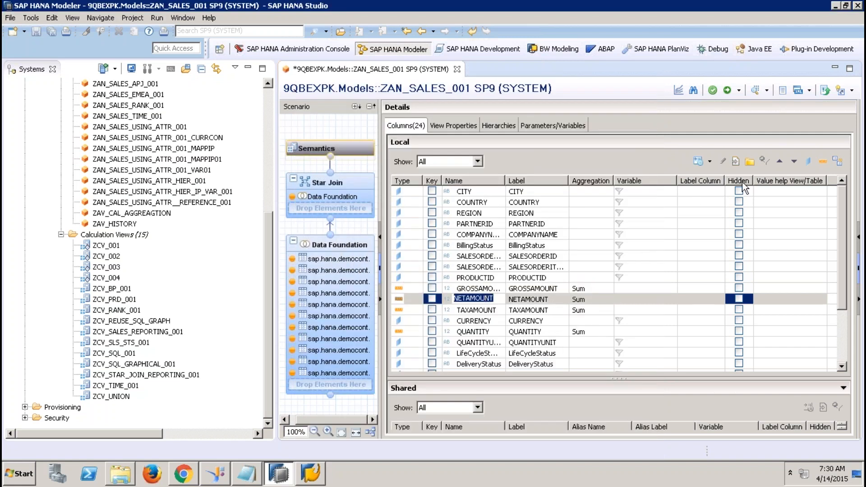
click(701, 164)
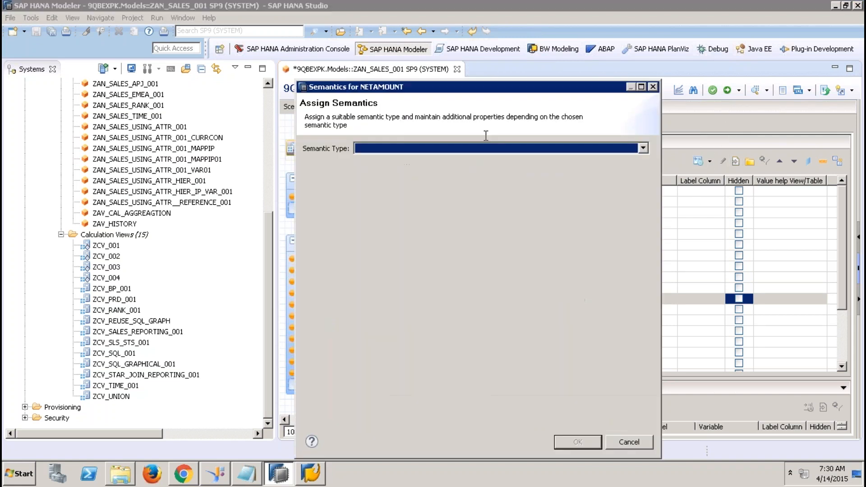
click(457, 148)
click(427, 168)
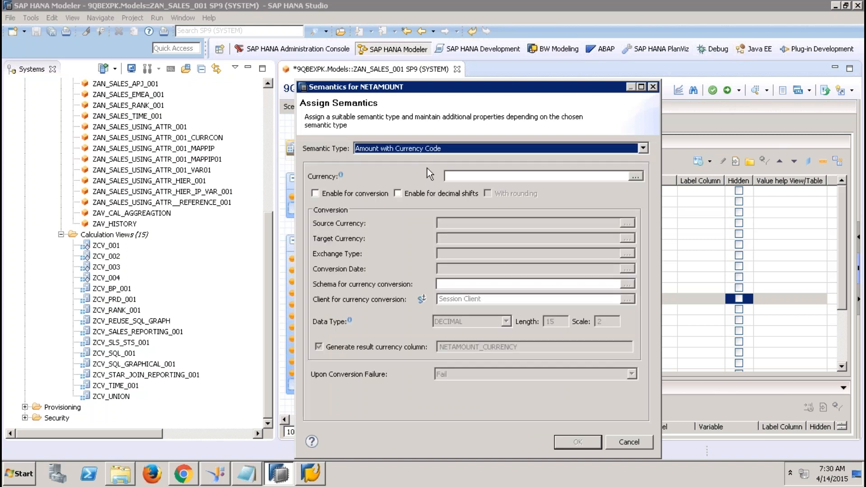
click(635, 176)
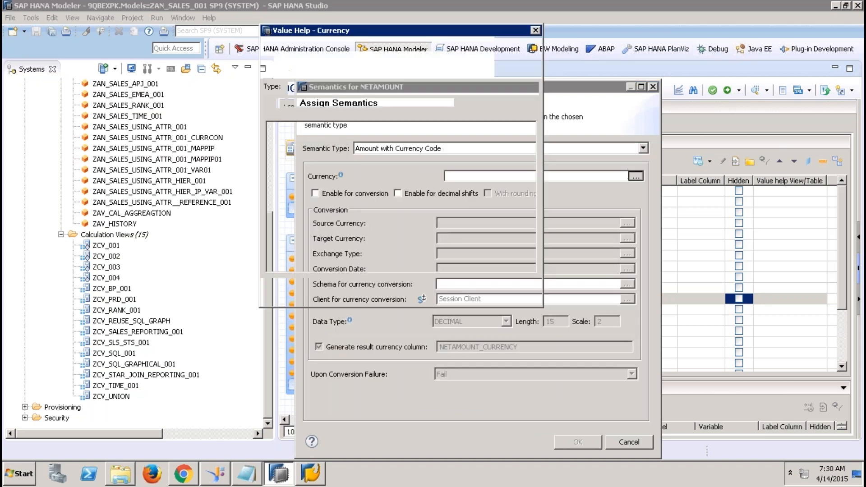
click(348, 86)
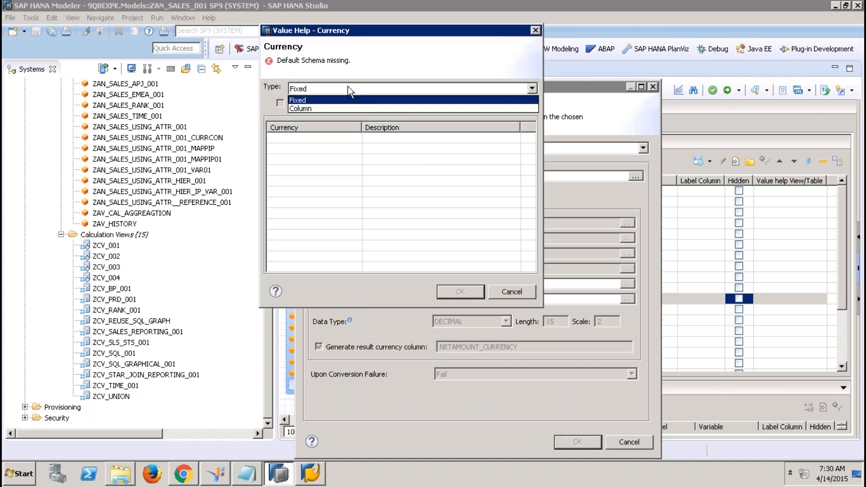
click(323, 108)
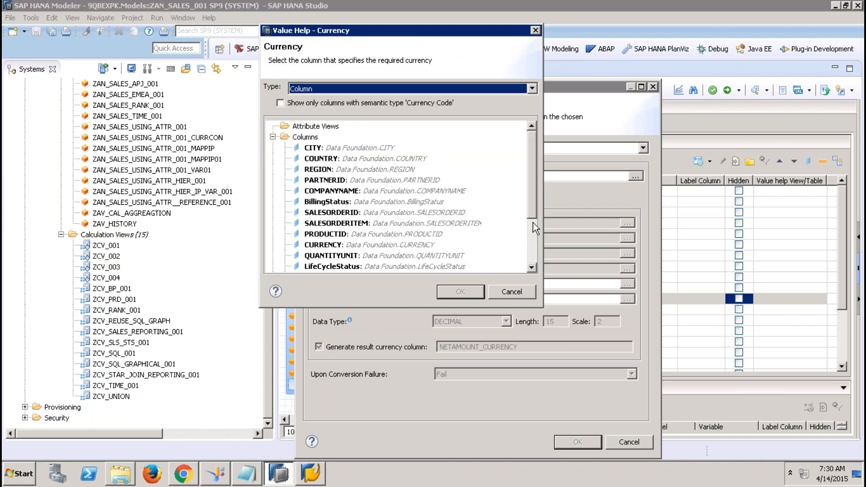
double_click(414, 247)
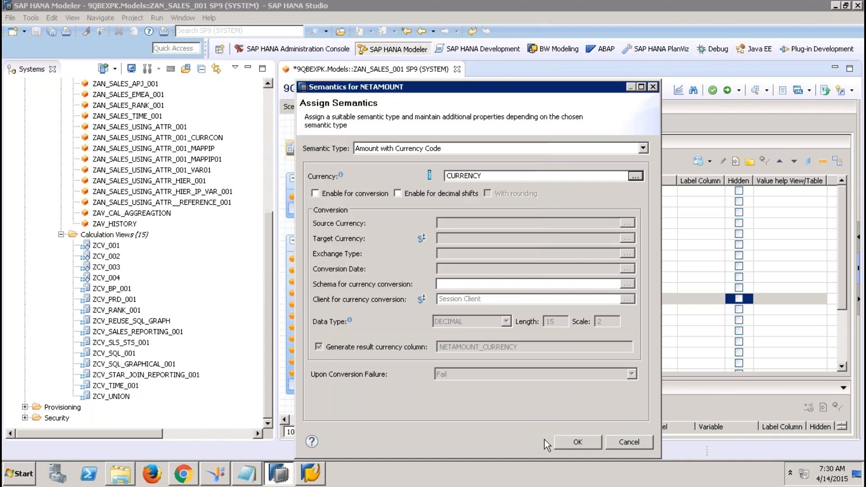
click(570, 442)
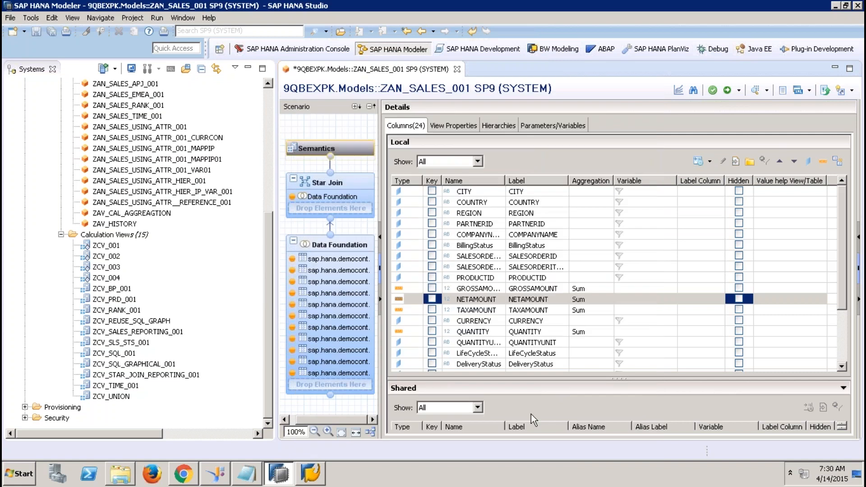
- Assign the semantic type Amount with Currency Code to TAXAMOUNT, taking the currency from the CURRENCY column
click(493, 309)
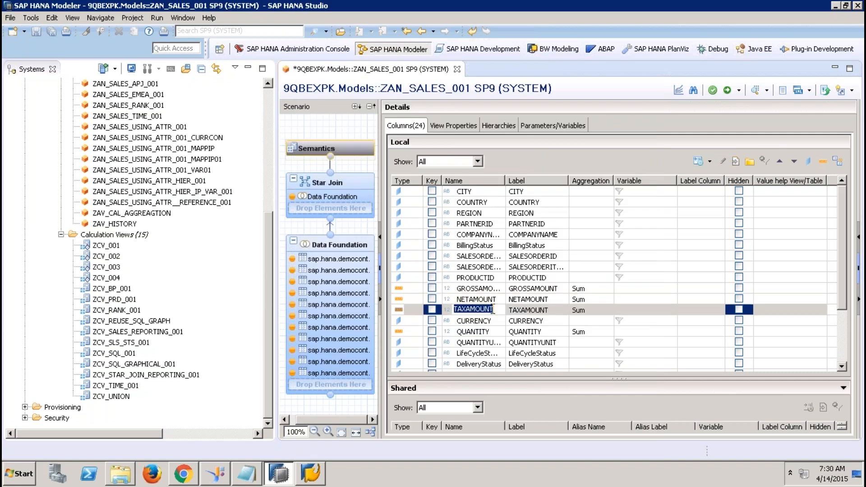
click(698, 162)
click(479, 148)
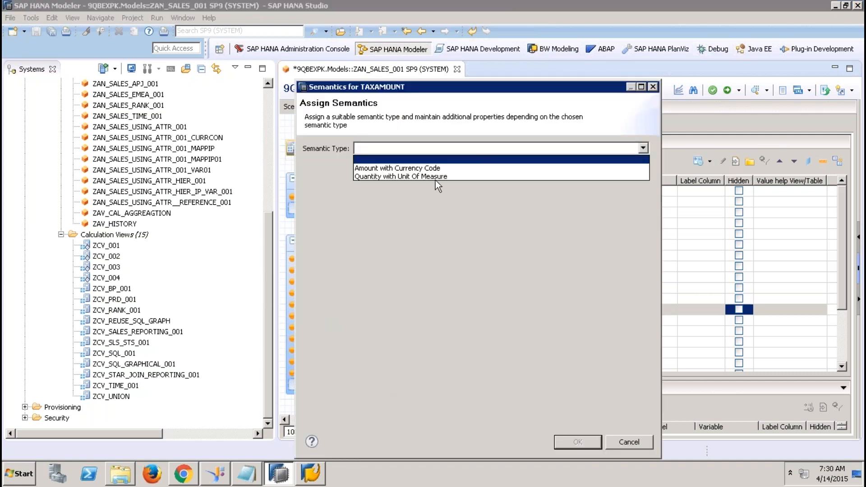
click(427, 170)
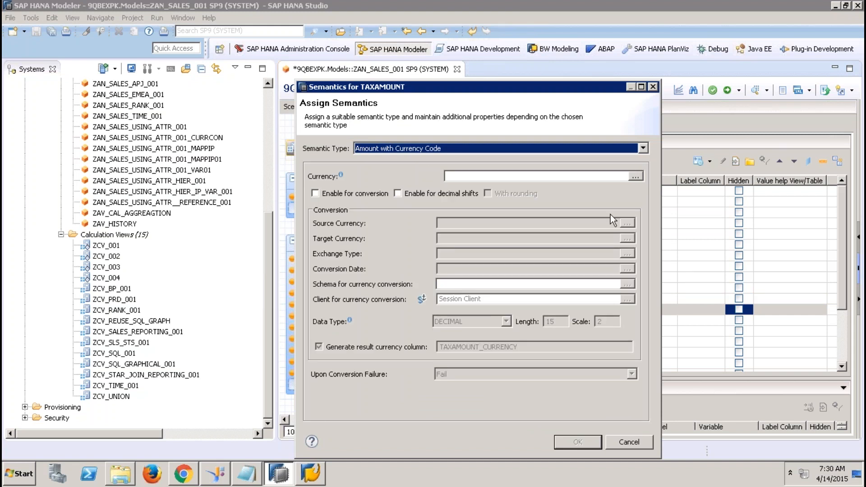
click(641, 175)
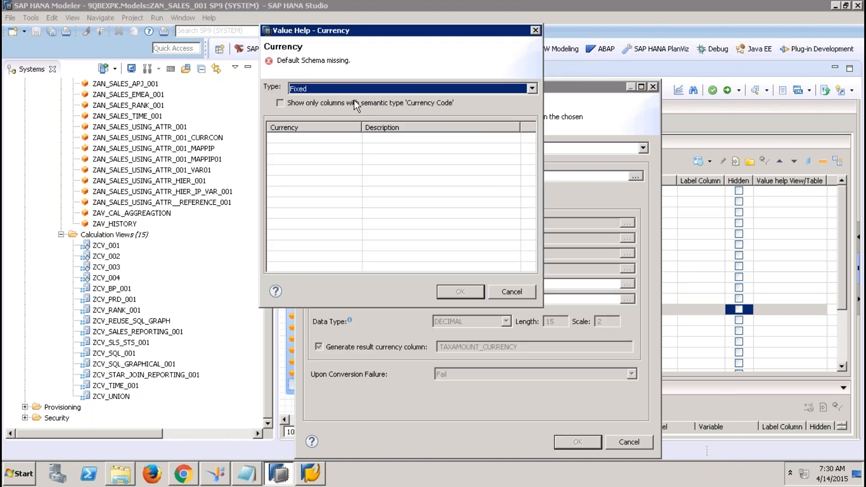
click(343, 88)
click(316, 109)
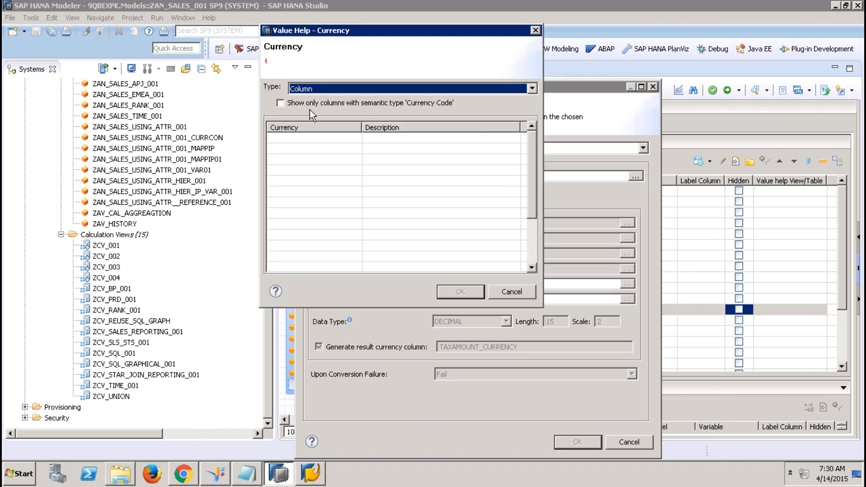
click(333, 245)
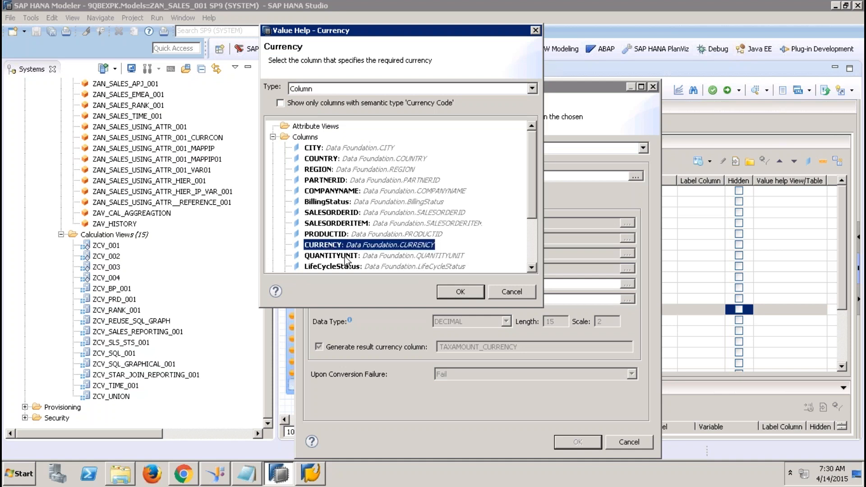
click(460, 292)
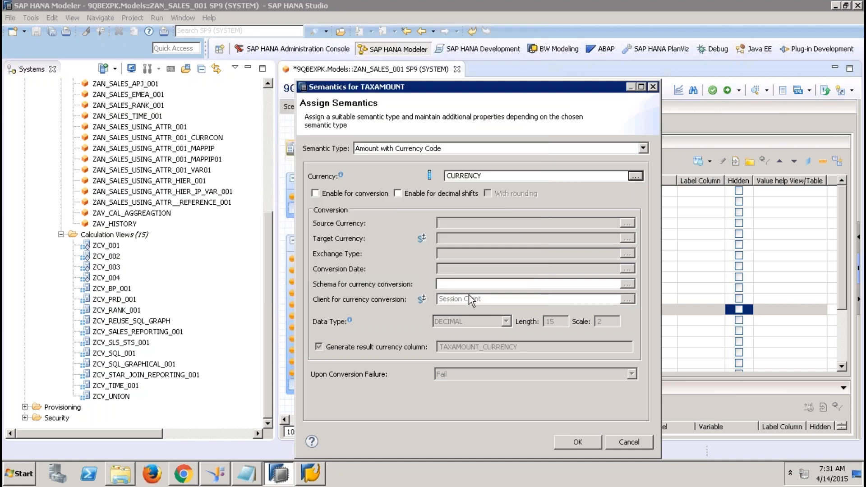
click(578, 443)
- Assign the semantic type Quantity with Unit Of Measure to QUANTITY, taking the unit from the QUANTITYUNIT column
click(467, 331)
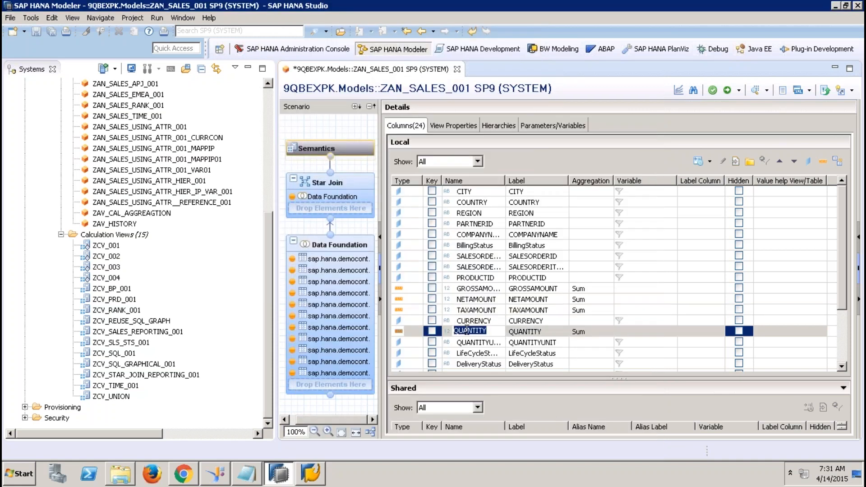
click(701, 162)
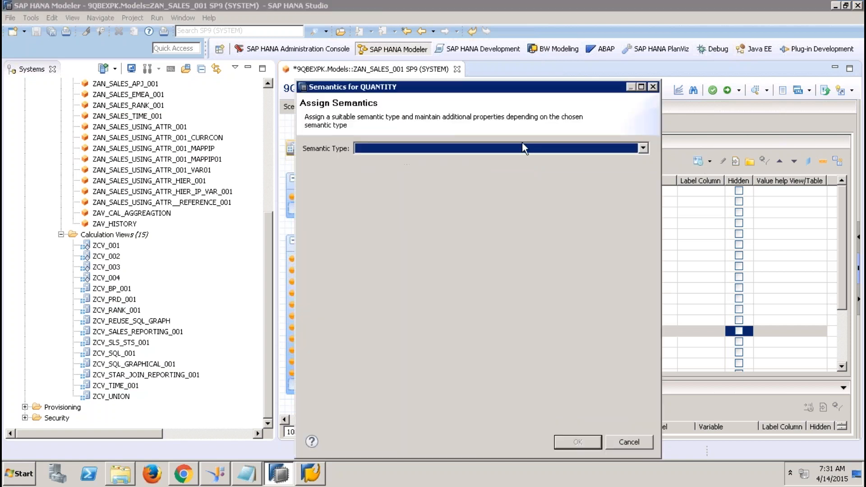
click(517, 149)
click(449, 178)
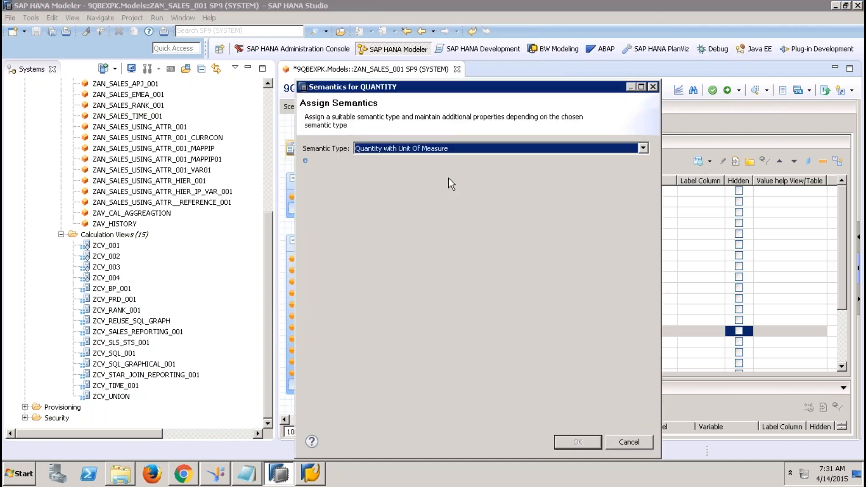
click(633, 176)
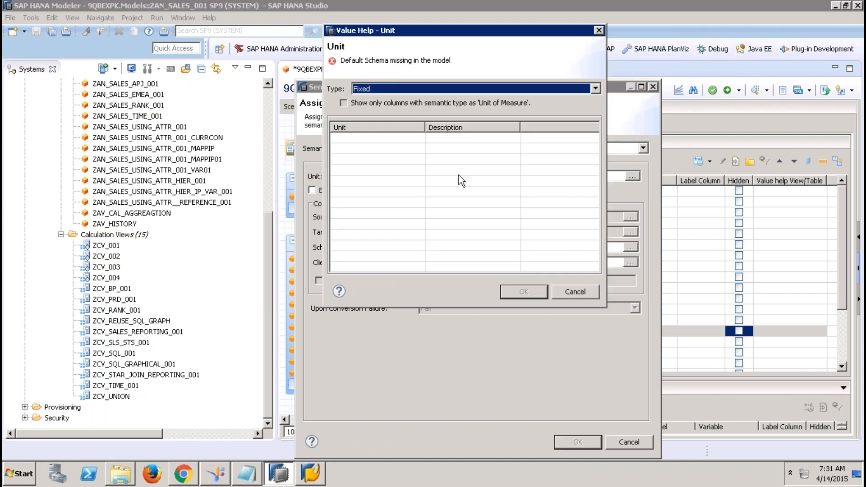
click(385, 88)
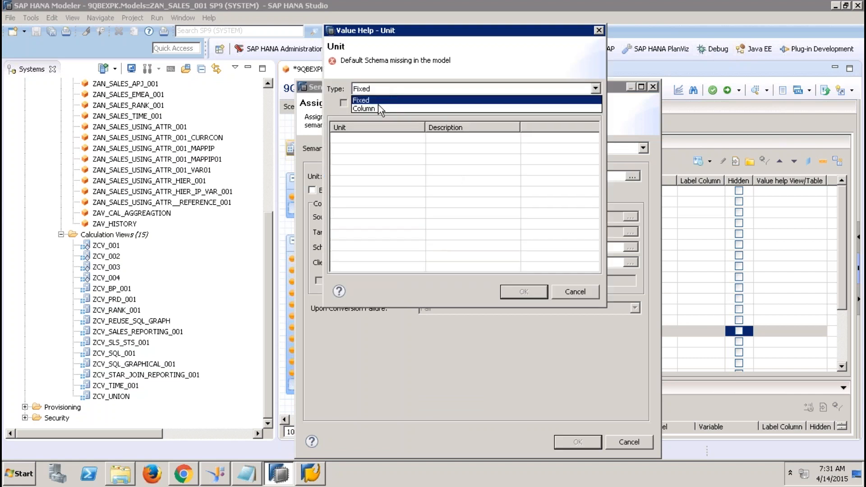
click(378, 104)
click(413, 256)
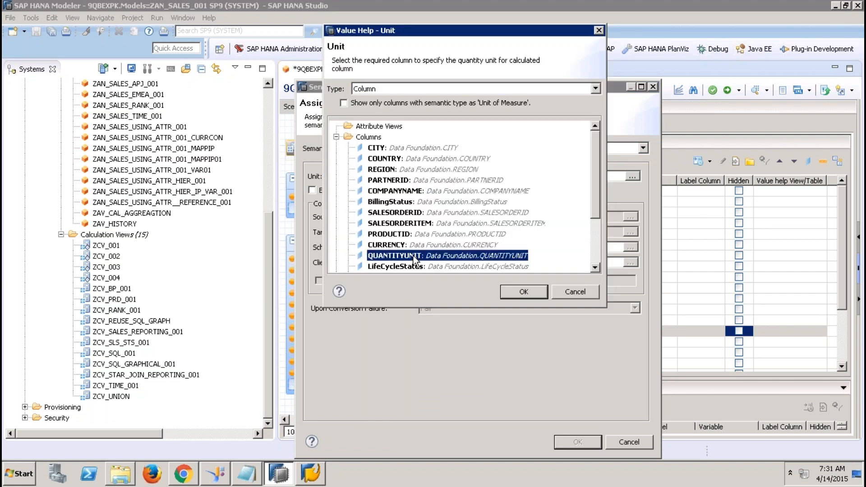
click(524, 293)
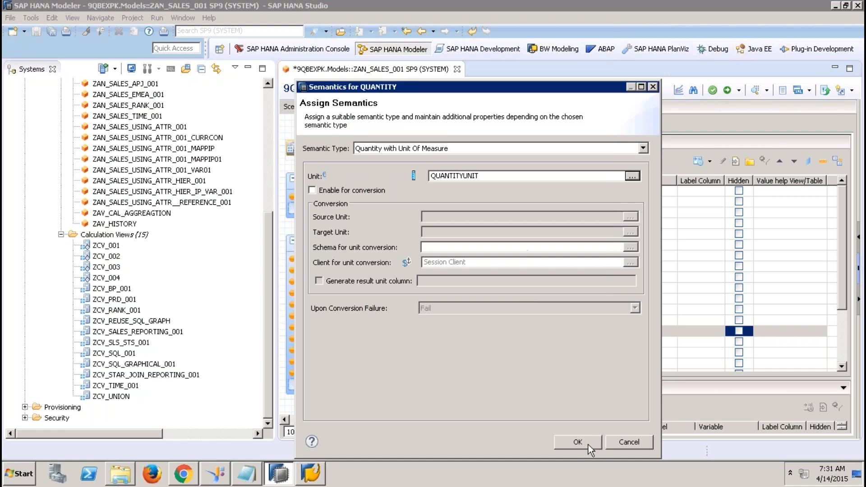
click(584, 443)
- Save and activate analytic view ZAN_SALES_001 and close its editor
click(728, 90)
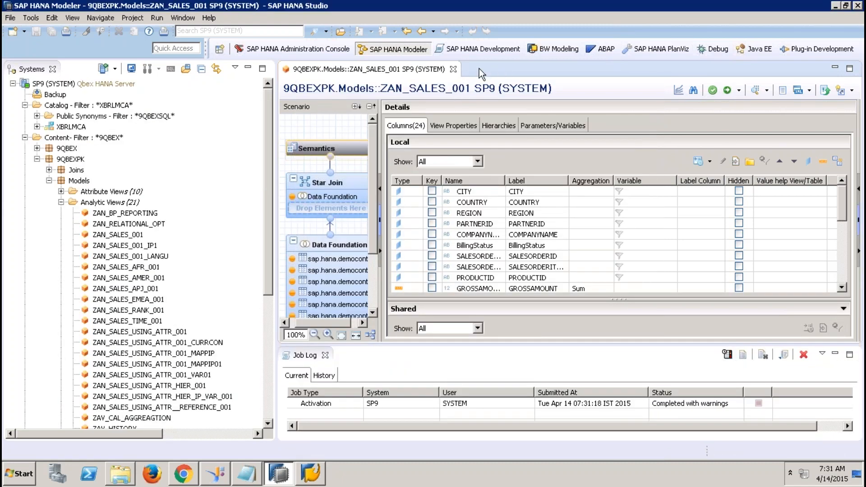
click(453, 69)
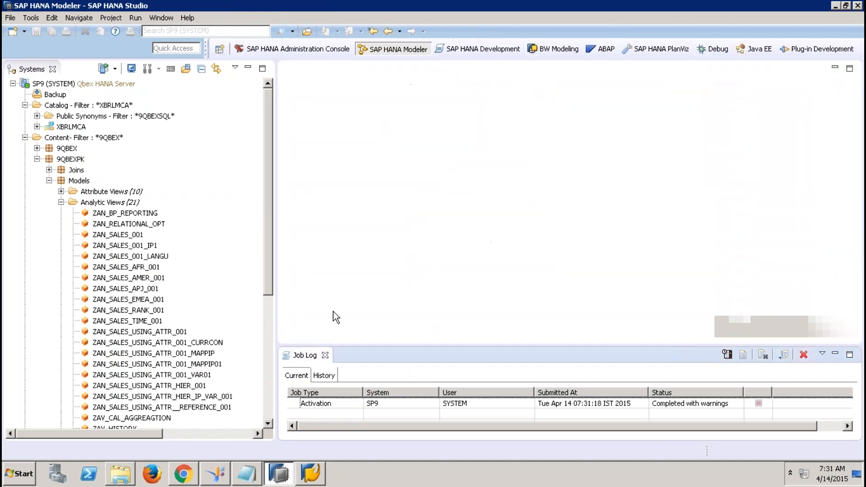
- Create a standard graphical calculation view of data category CUBE named ZCV_EXTRACT_SEMANTICS in the 9QBEXPK.Models package
click(325, 356)
scroll(269, 356, down, 4)
scroll(267, 378, down, 1)
right_click(140, 291)
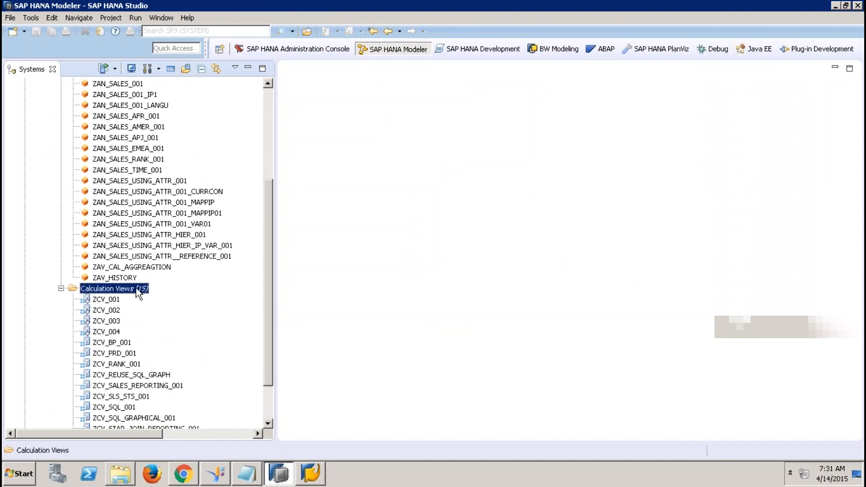
click(189, 313)
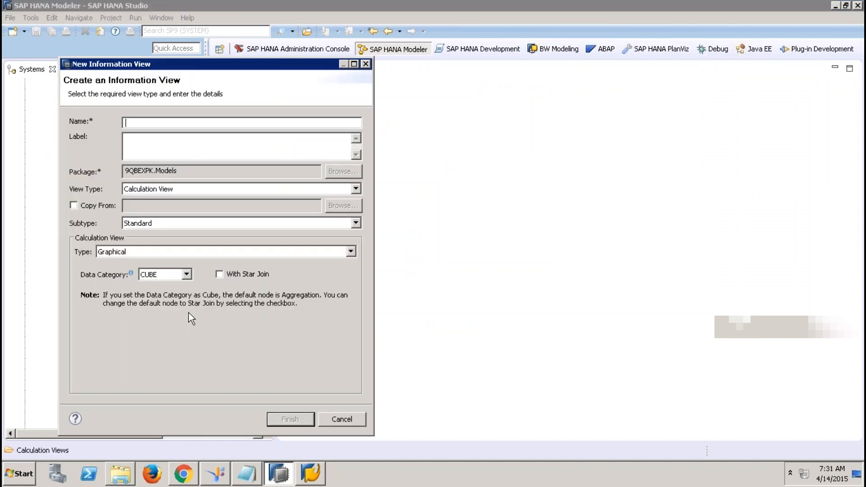
text(ZCV_EXTRACT_SEMANTICS)
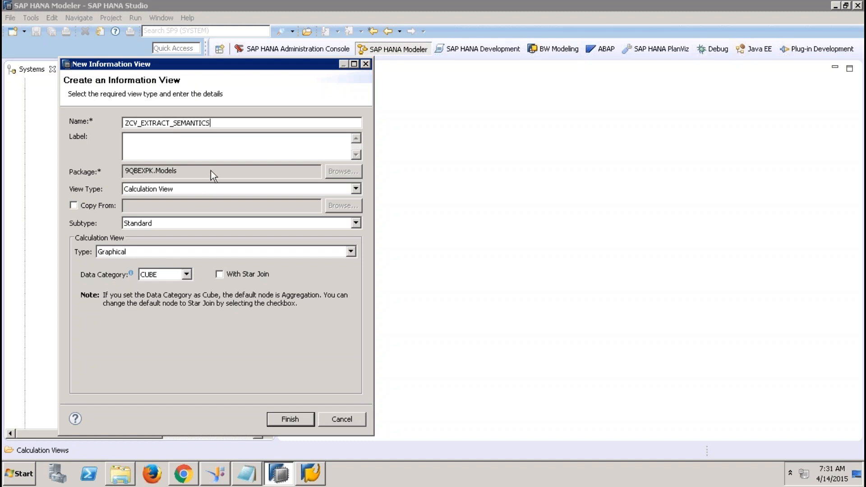
key(Tab)
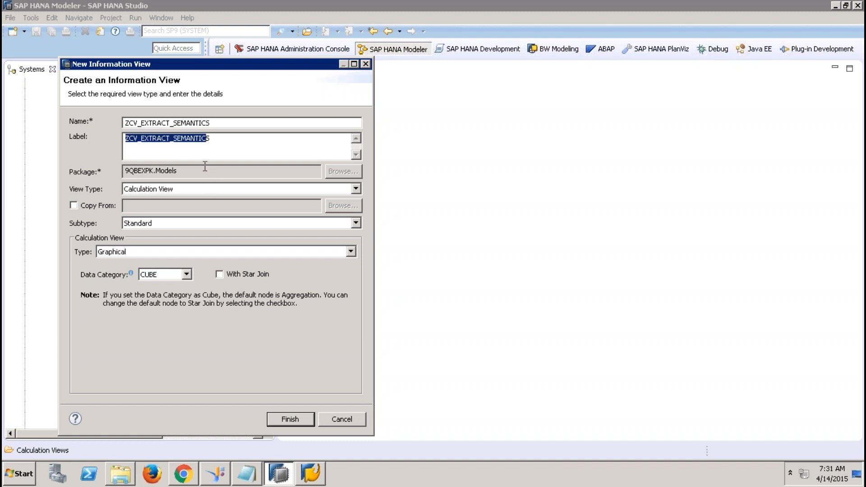
click(291, 419)
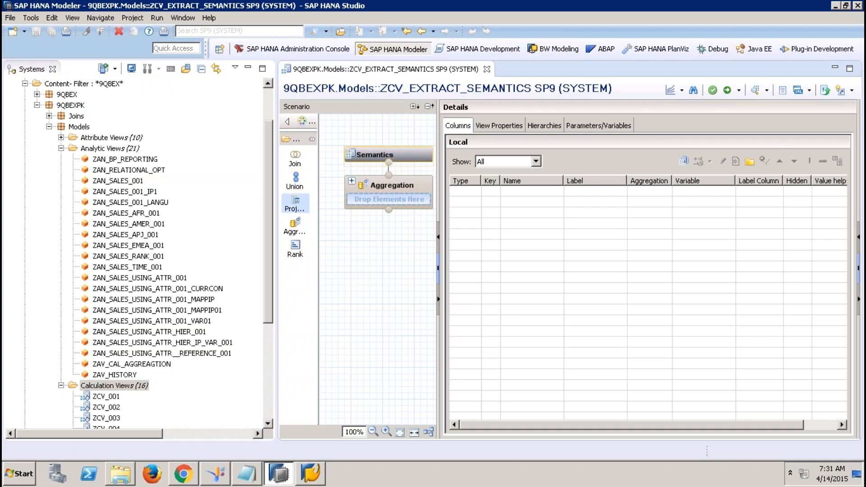
- Add a projection node below the aggregation with analytic view ZAN_SALES_001 as its source, and add all its columns to the output
drag(295, 204, 357, 311)
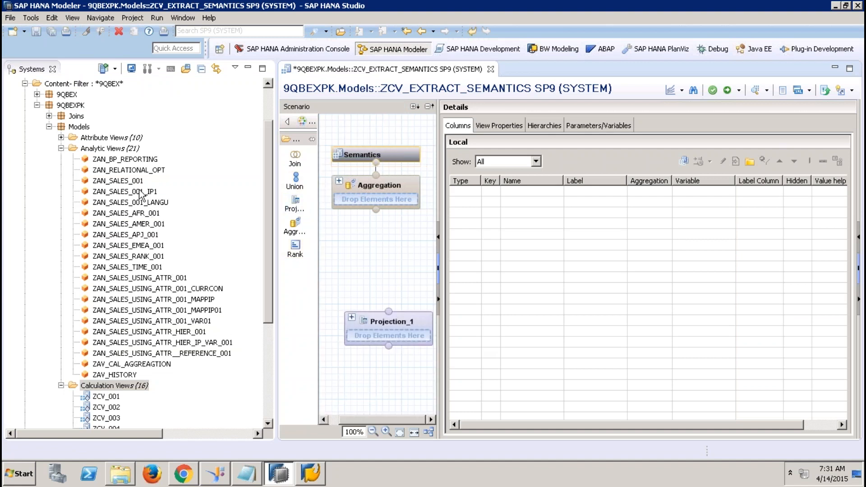
drag(135, 183, 369, 340)
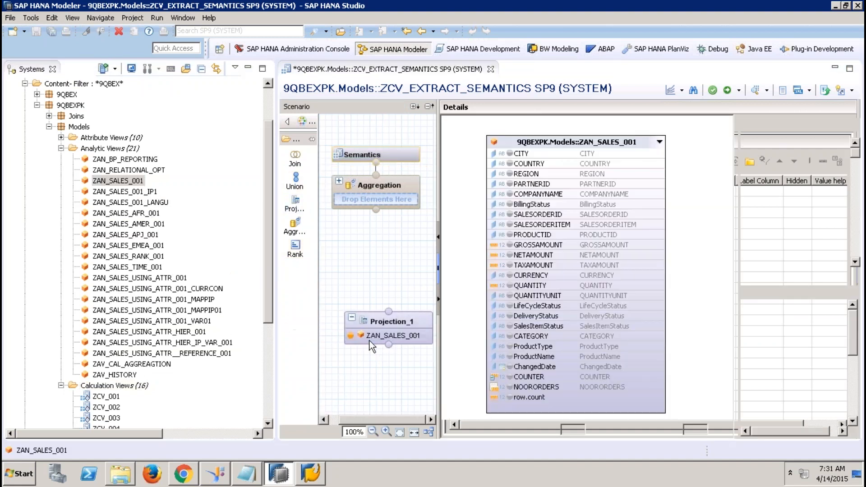
click(249, 68)
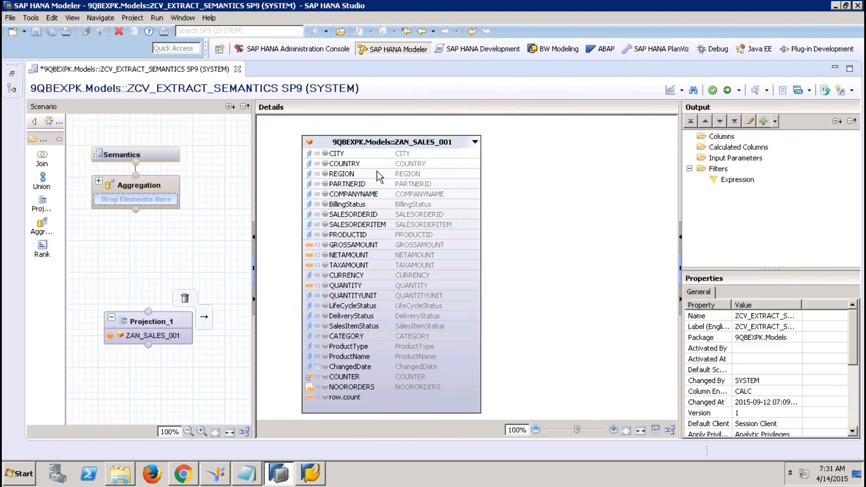
click(354, 153)
shift+click(356, 398)
right_click(356, 399)
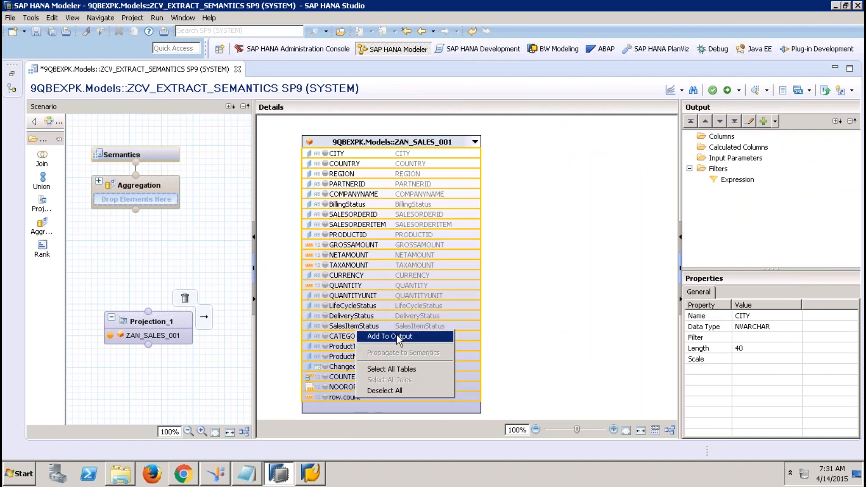
click(368, 335)
- Connect Projection_1 to the Aggregation node and add GROSSAMOUNT, NETAMOUNT, TAXAMOUNT and QUANTITY to its output as aggregated columns
drag(148, 312, 136, 210)
click(153, 192)
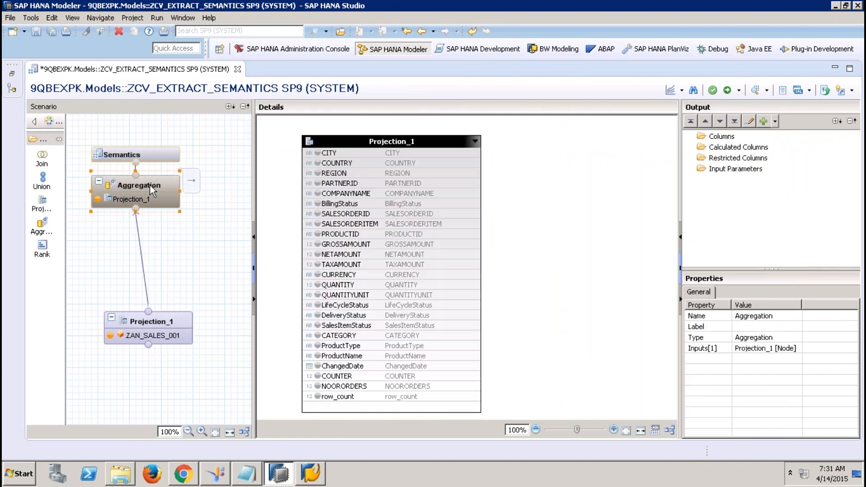
click(348, 245)
shift+click(350, 264)
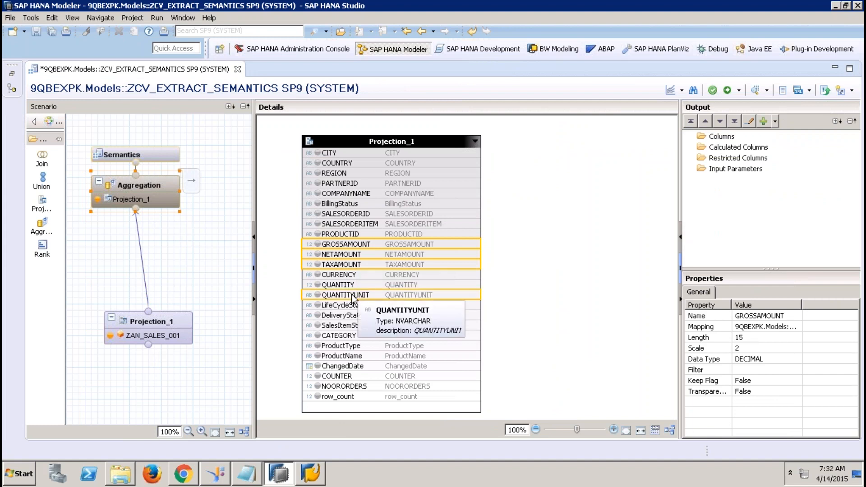
ctrl+click(348, 286)
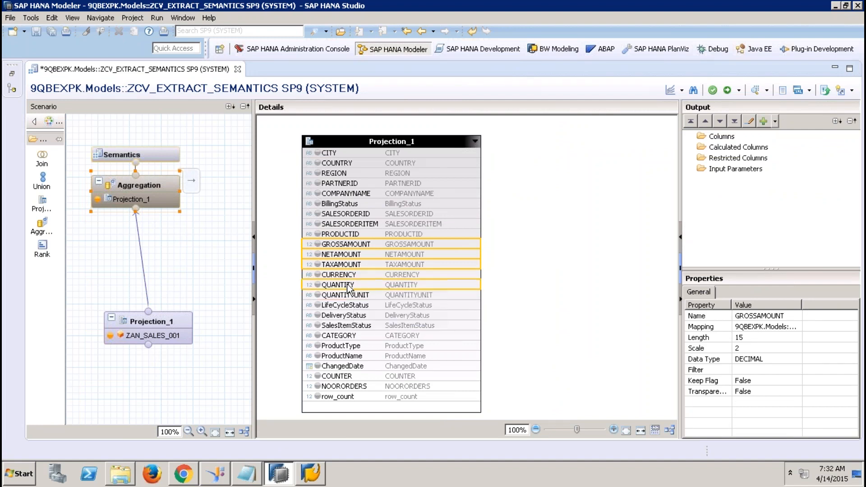
right_click(348, 286)
click(394, 301)
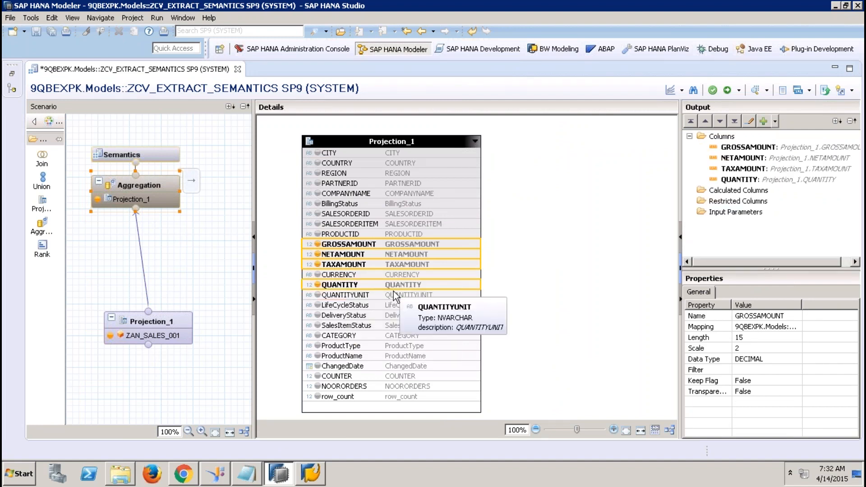
- Add the attribute columns CITY through PRODUCTID, CURRENCY, and QUANTITYUNIT through ChangedDate to the Aggregation output
click(375, 156)
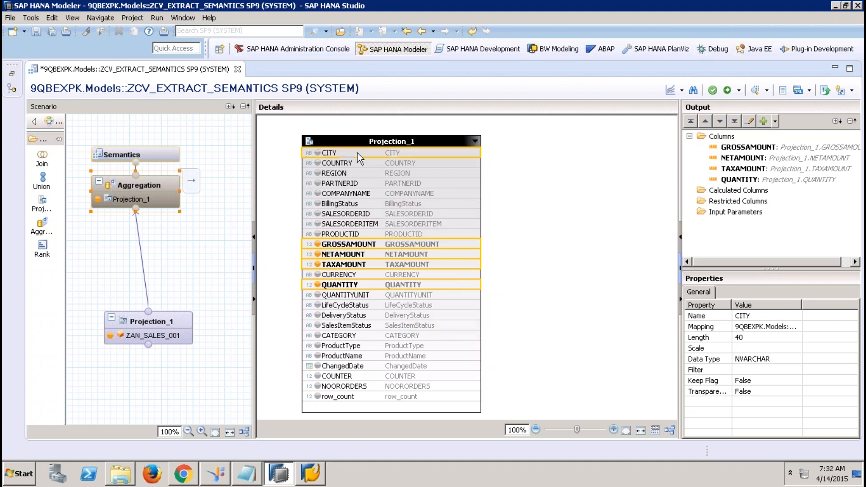
shift+click(363, 235)
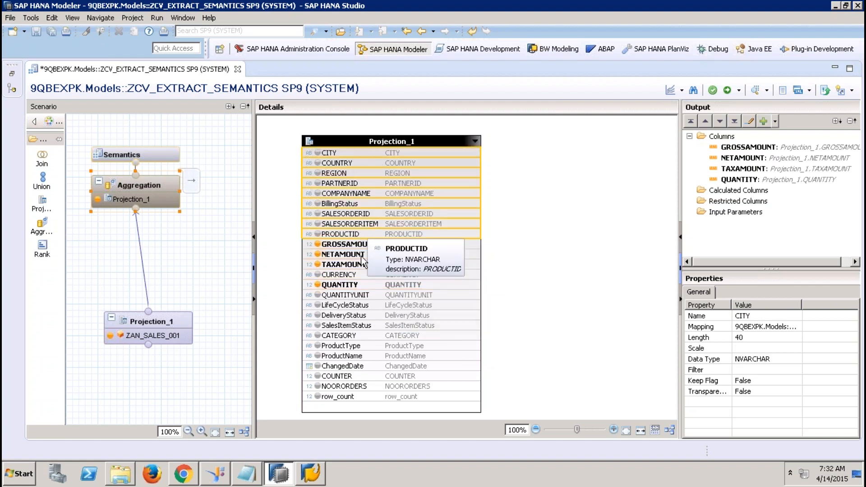
ctrl+click(351, 275)
ctrl+click(338, 296)
ctrl+click(338, 306)
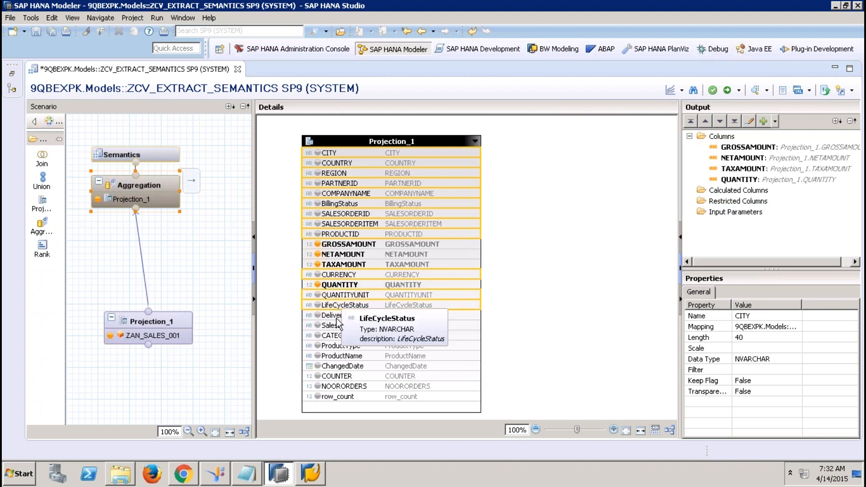
ctrl+click(338, 316)
ctrl+click(337, 326)
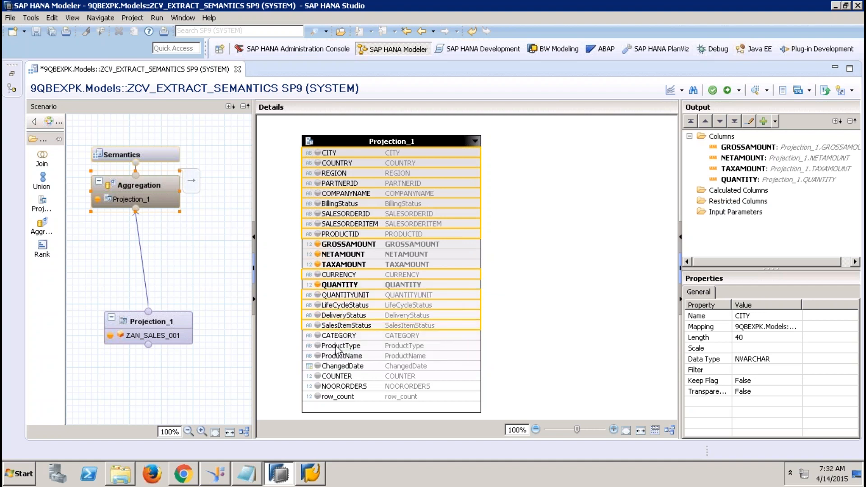
ctrl+click(333, 337)
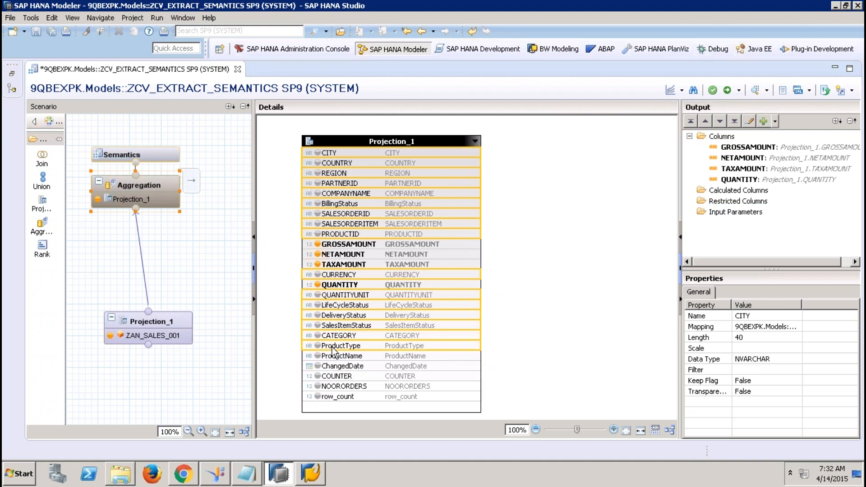
ctrl+click(334, 347)
ctrl+click(335, 357)
ctrl+click(339, 368)
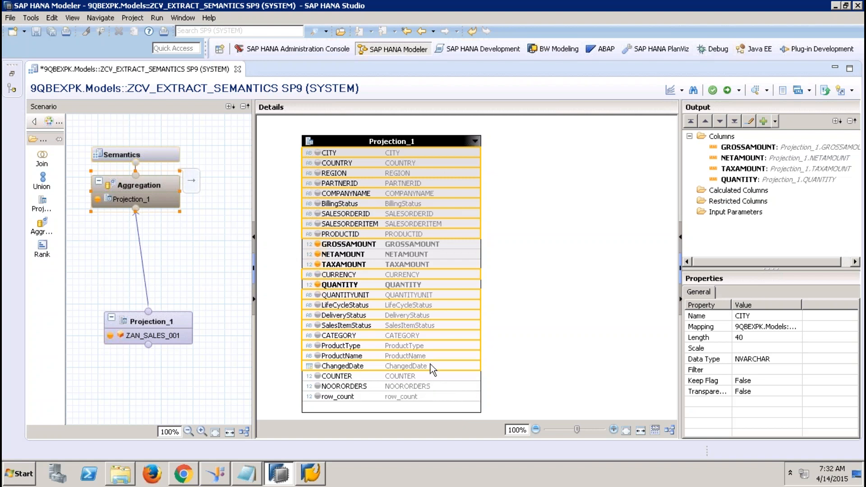
right_click(432, 369)
click(466, 383)
- Add COUNTER, NOORORDERS and row_count to the Aggregation output as aggregated columns
click(374, 378)
shift+click(366, 397)
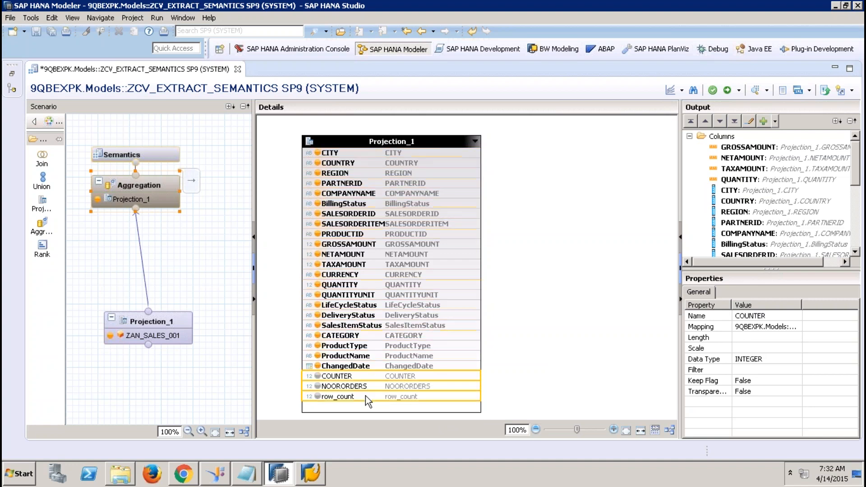
right_click(366, 398)
click(410, 334)
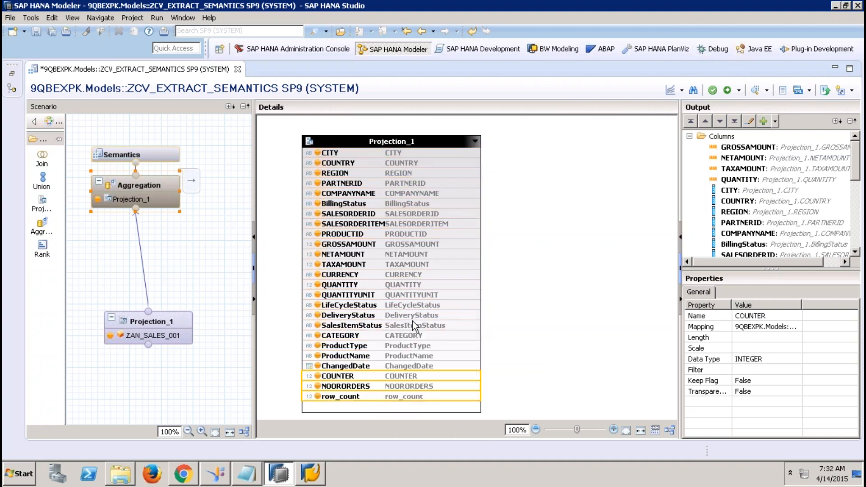
- Auto-assign the attribute and measure types in the Semantics node, and save and activate the calculation view
click(172, 156)
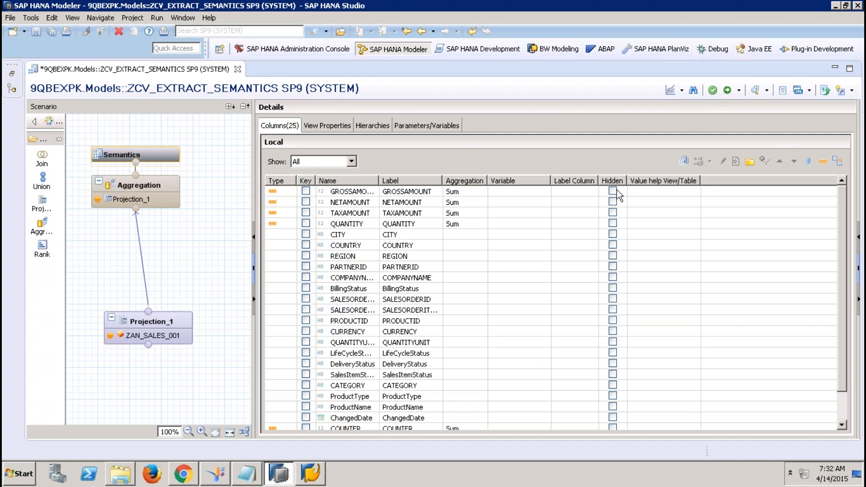
click(838, 161)
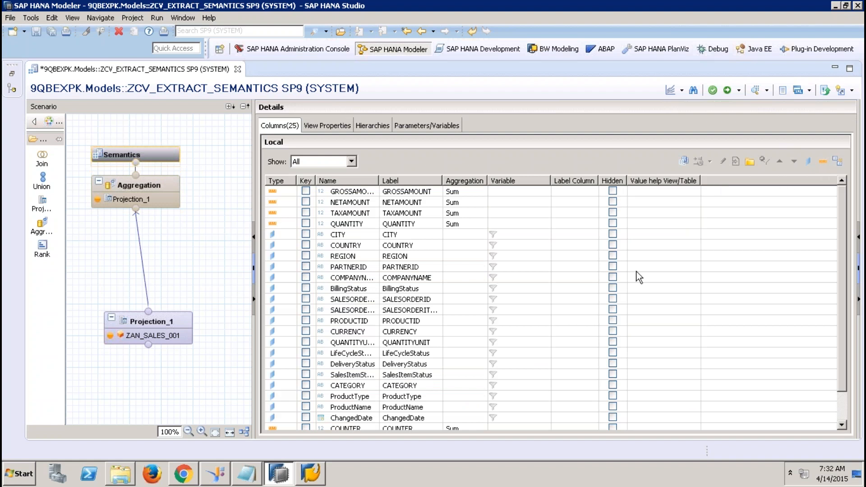
click(740, 91)
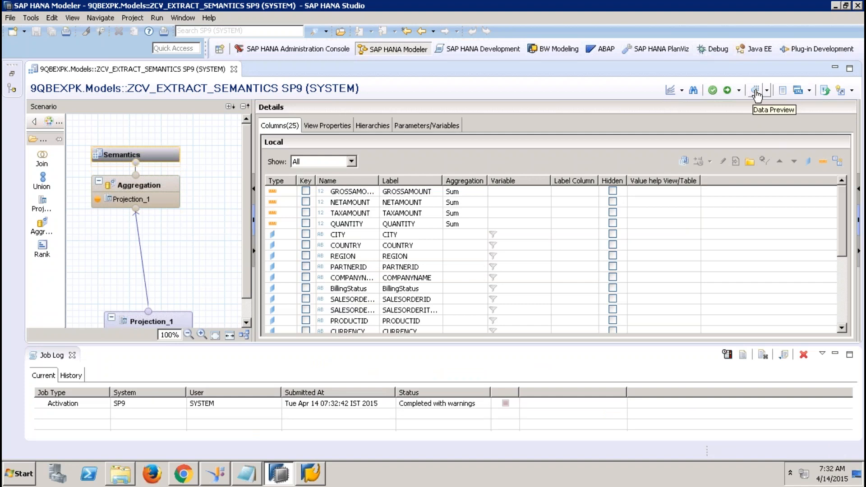
- Preview the raw data of ZCV_EXTRACT_SEMANTICS, examine its amount and quantity columns, and close the preview and job log
click(757, 91)
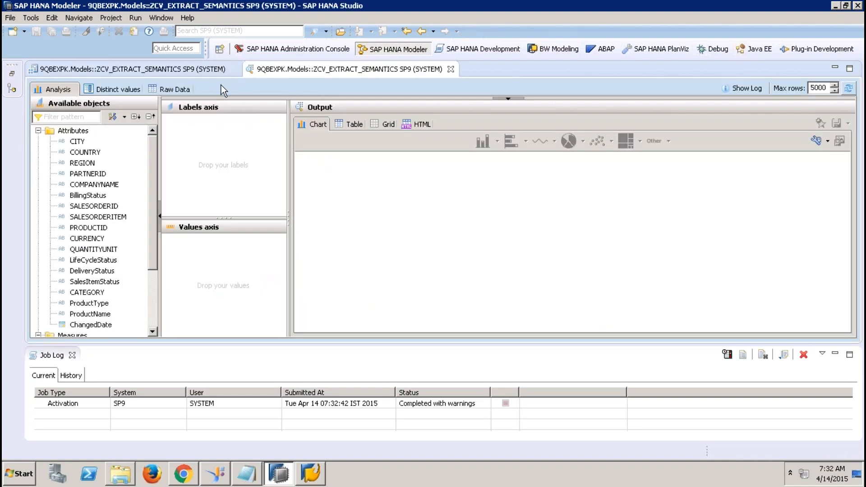
click(187, 92)
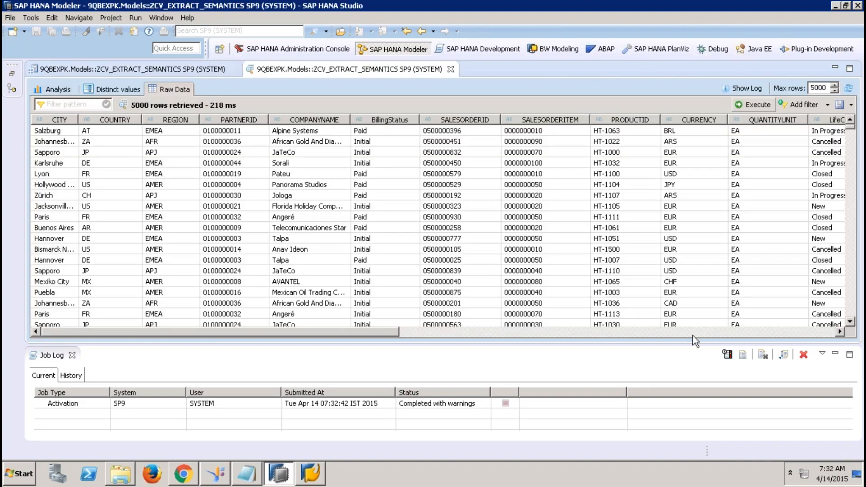
click(730, 334)
click(779, 333)
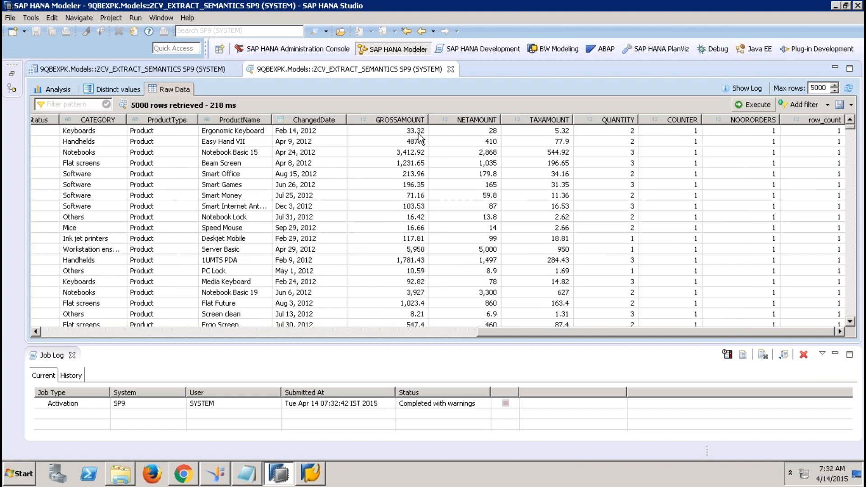
click(72, 355)
click(450, 68)
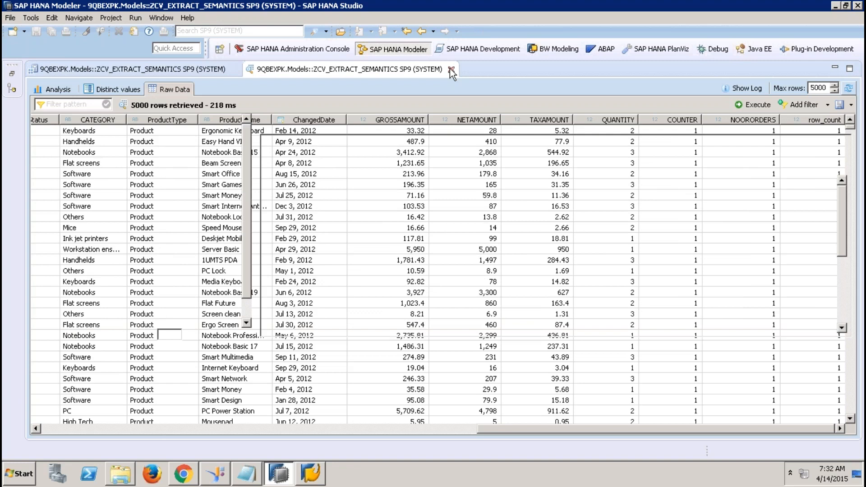
- Check the view properties, the semantic type of the CURRENCY column, and the ZAN_SALES_001 source in Projection_1
click(337, 129)
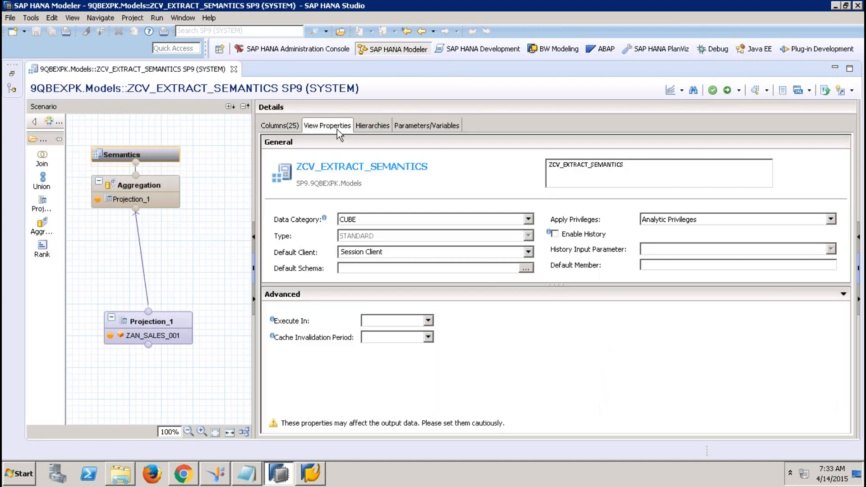
click(290, 128)
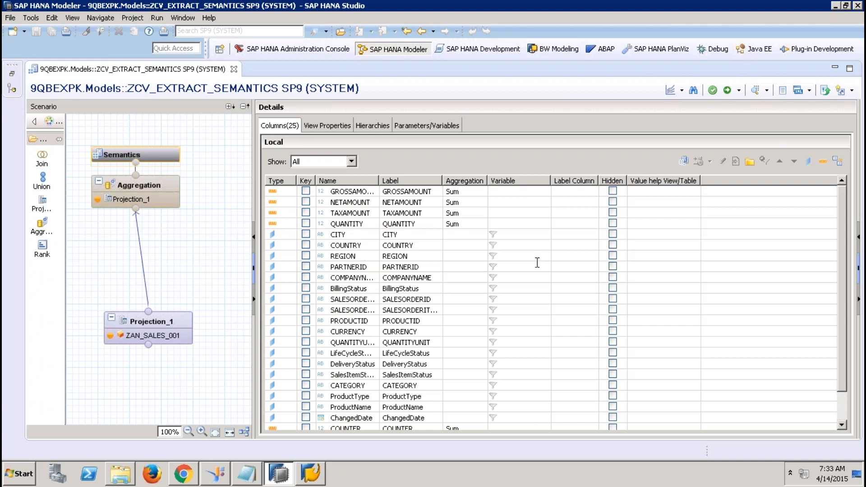
click(362, 333)
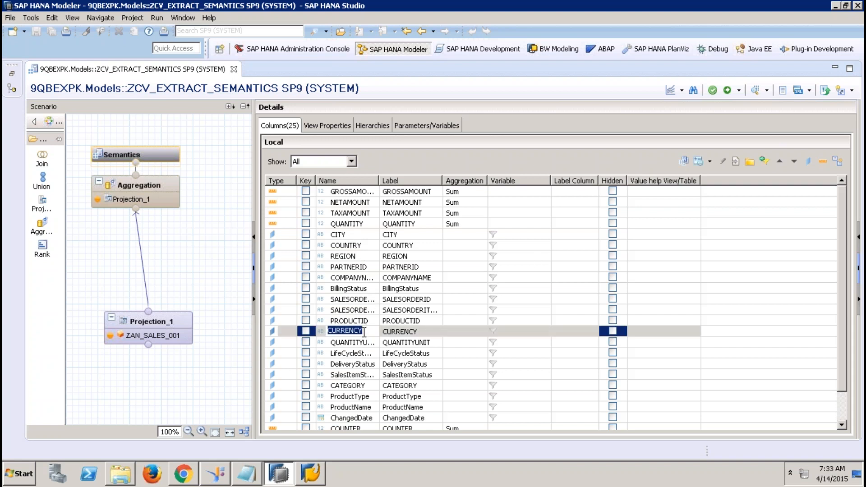
click(698, 162)
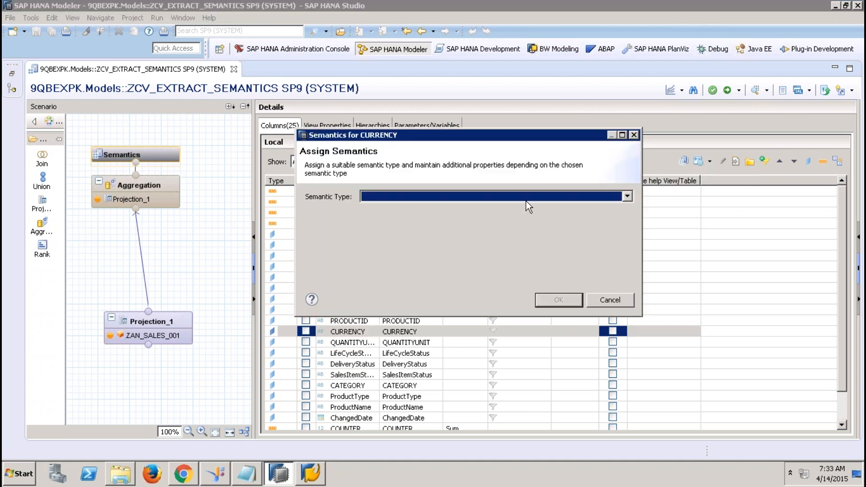
click(611, 301)
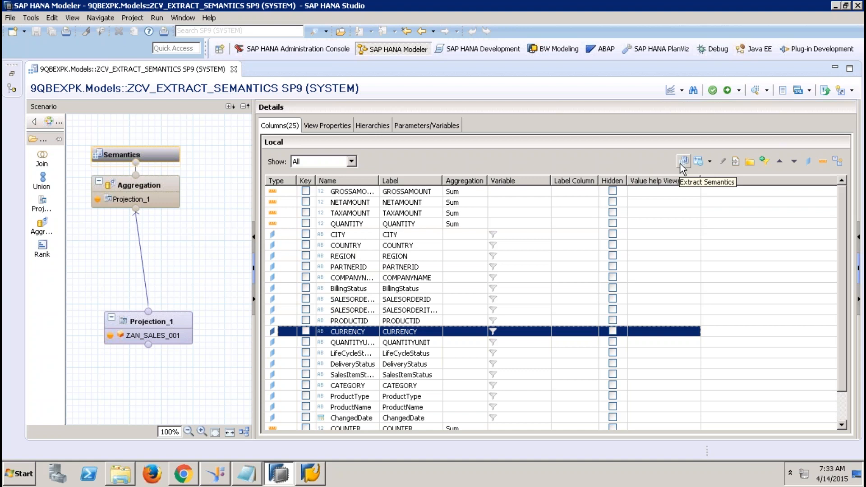
click(159, 319)
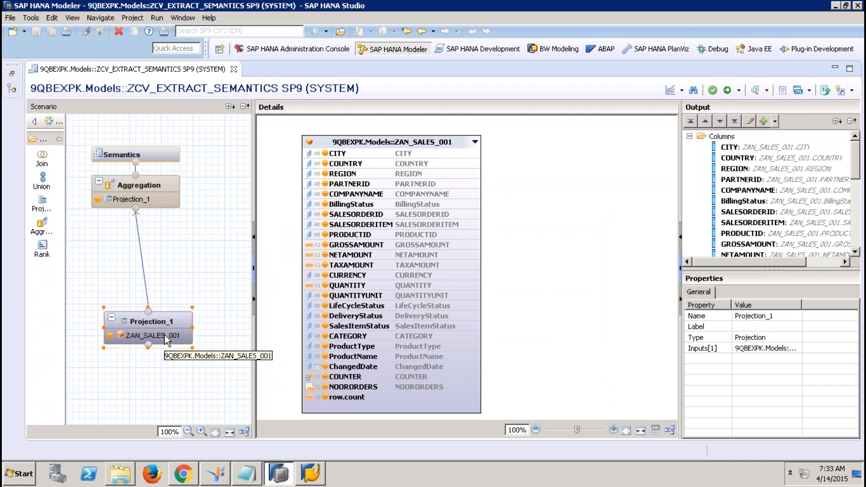
click(165, 334)
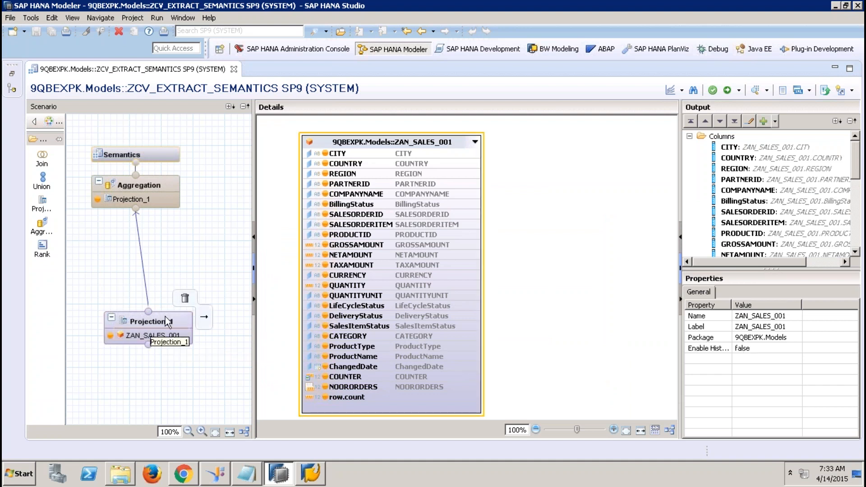
click(167, 321)
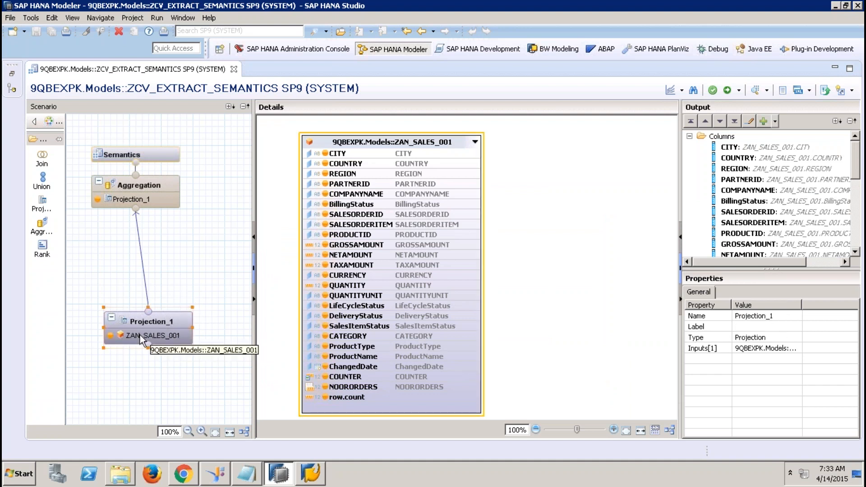
click(159, 336)
right_click(149, 339)
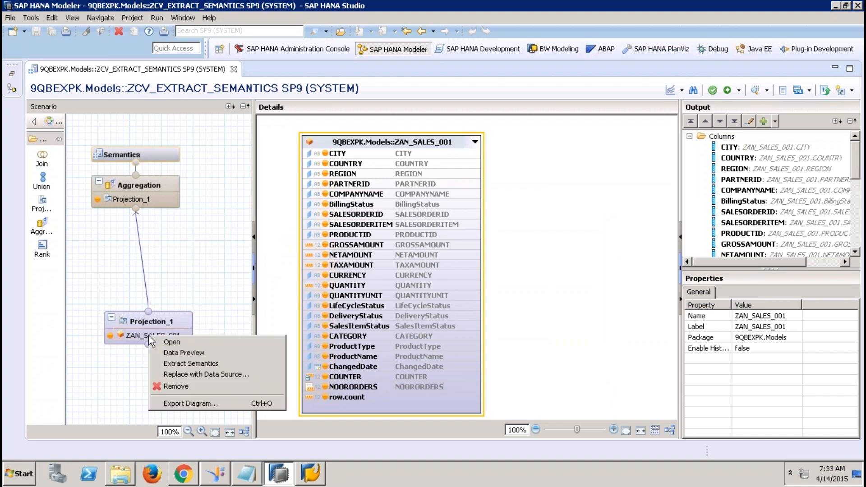
click(196, 364)
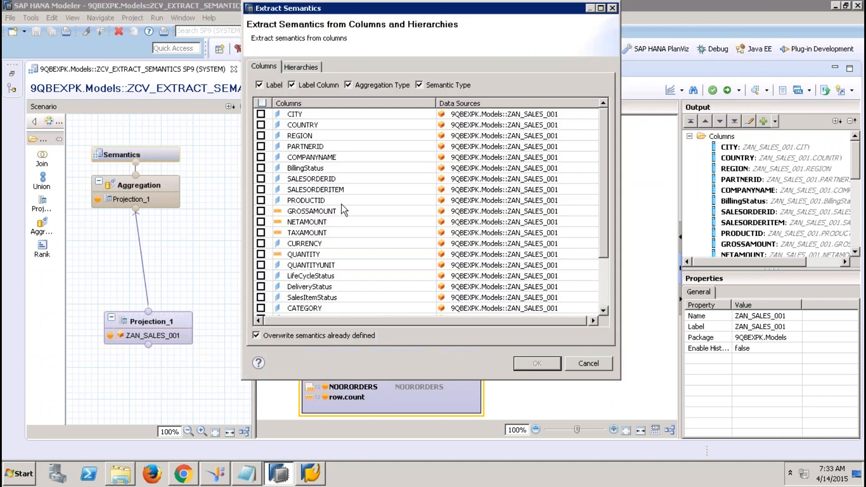
click(589, 363)
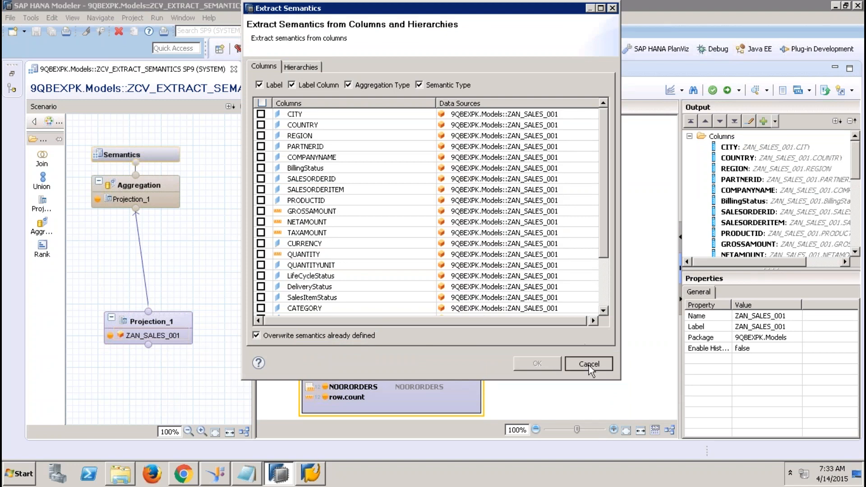
- Check the semantics assigned to the GROSSAMOUNT column in the Semantics node
click(174, 153)
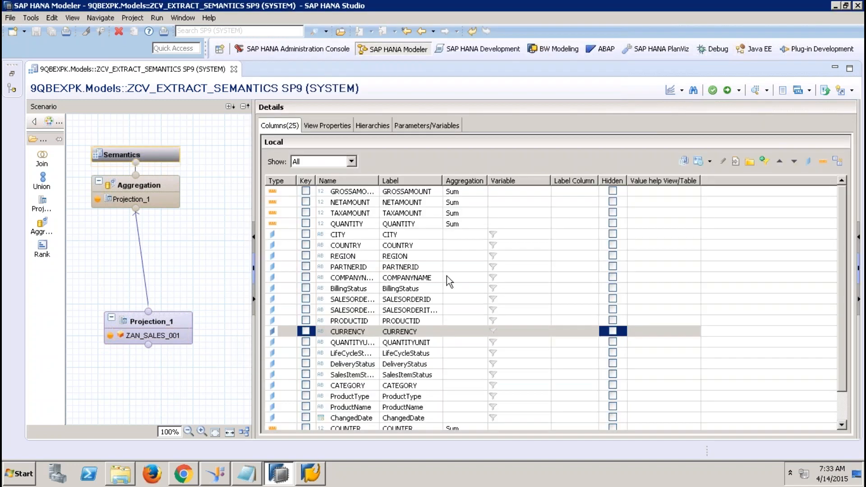
click(367, 194)
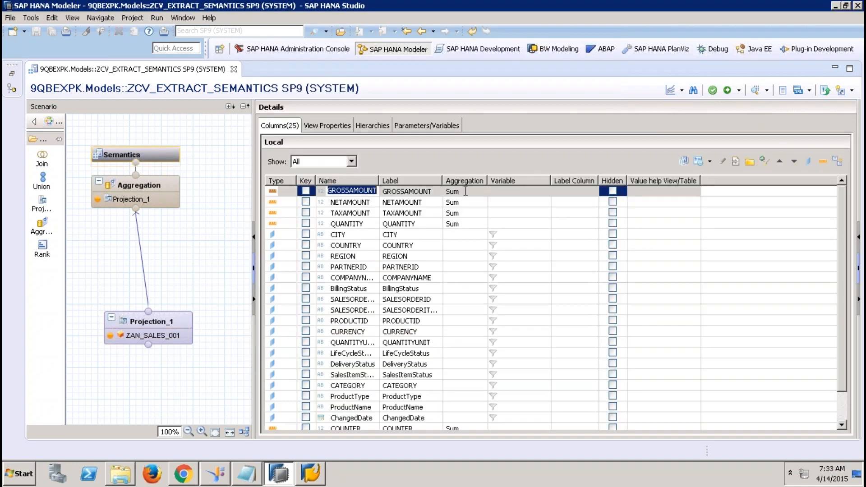
click(698, 162)
click(618, 442)
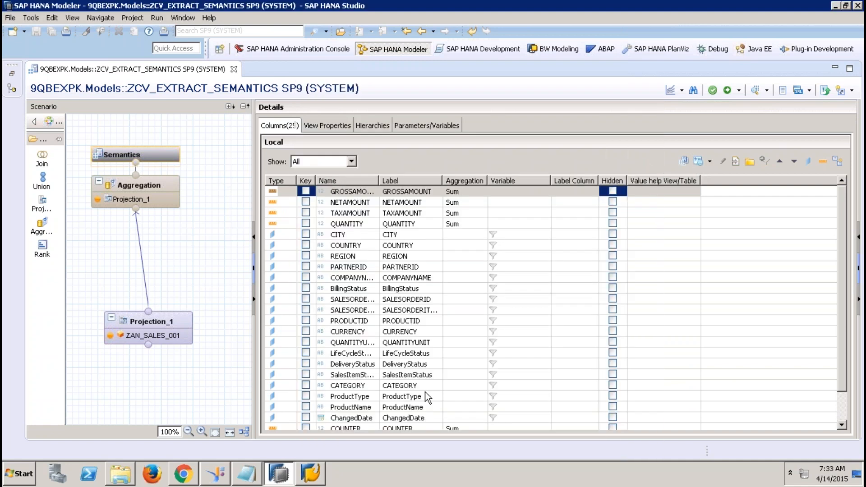
- Extract the semantics of GROSSAMOUNT, NETAMOUNT, CURRENCY and QUANTITY from the ZAN_SALES_001 source in Projection_1, overwriting semantics already defined
click(176, 336)
right_click(176, 338)
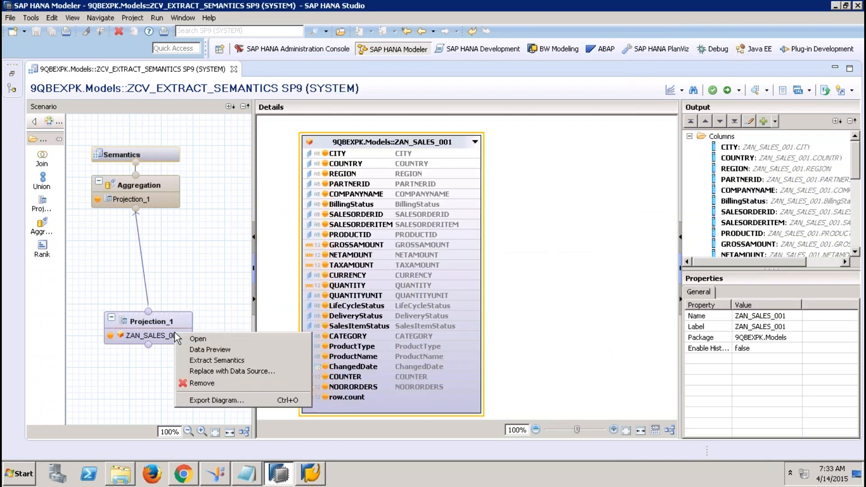
click(223, 363)
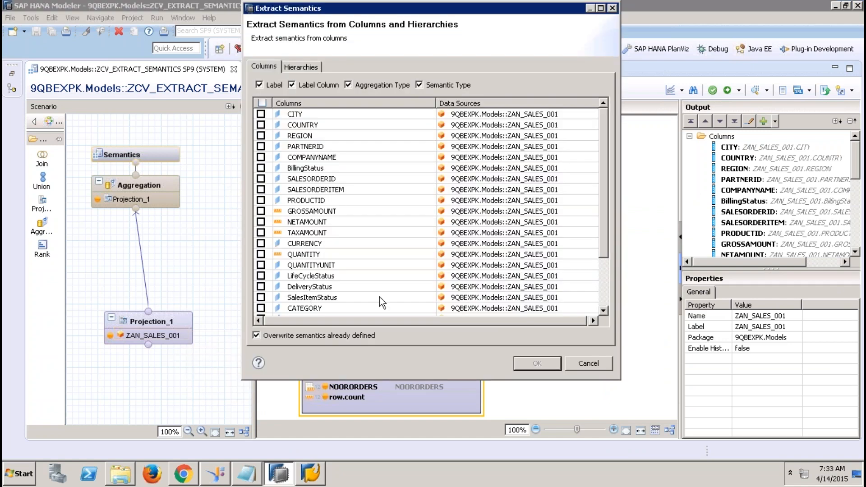
click(261, 211)
click(261, 222)
click(261, 243)
click(261, 254)
click(537, 364)
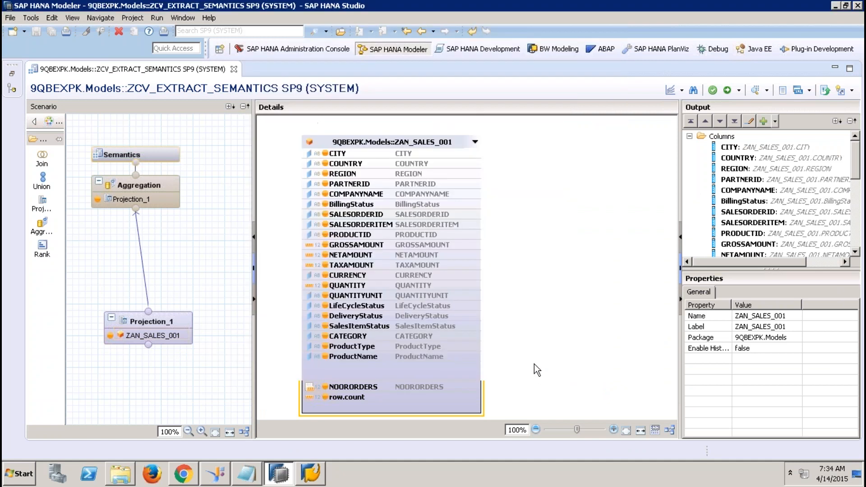
- Examine the extracted semantic type and currency column of GROSSAMOUNT in the Semantics node, leaving the assignment as is
click(161, 155)
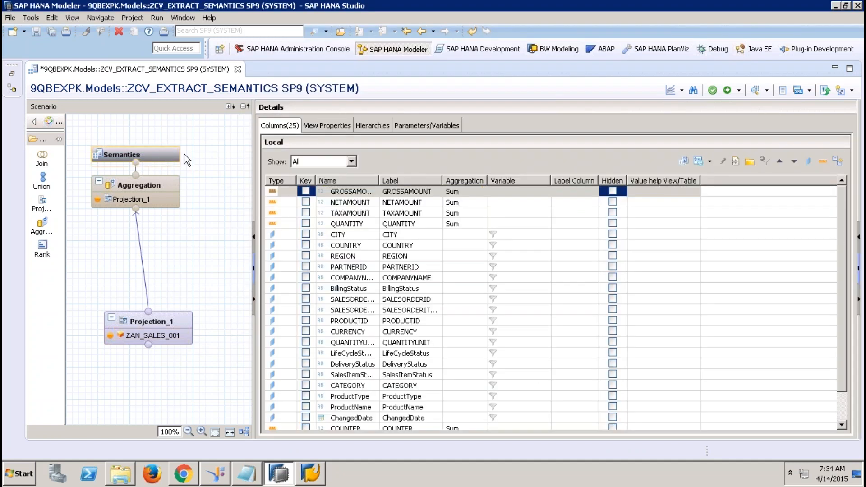
click(698, 161)
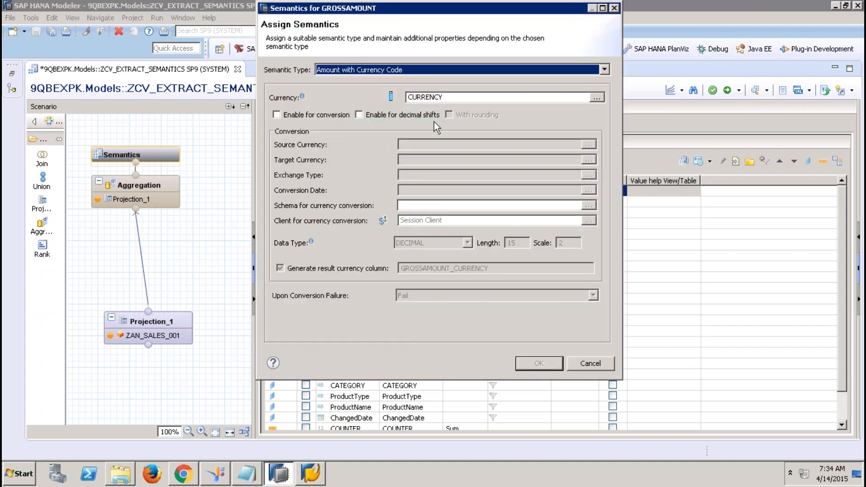
click(588, 365)
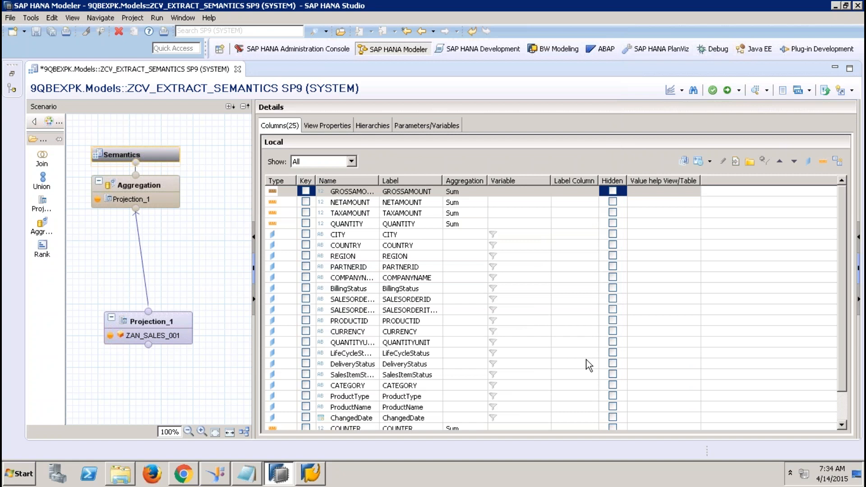
- Save and activate ZCV_EXTRACT_SEMANTICS, and close the view and the job log
click(729, 91)
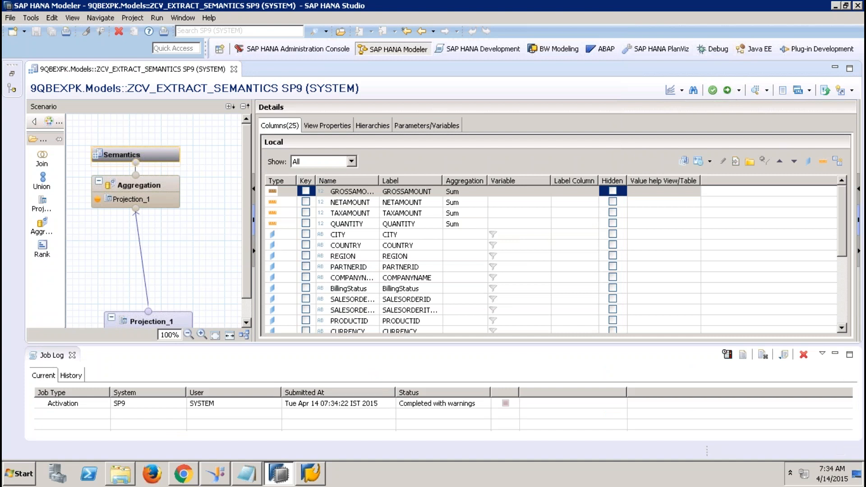
click(234, 69)
click(72, 356)
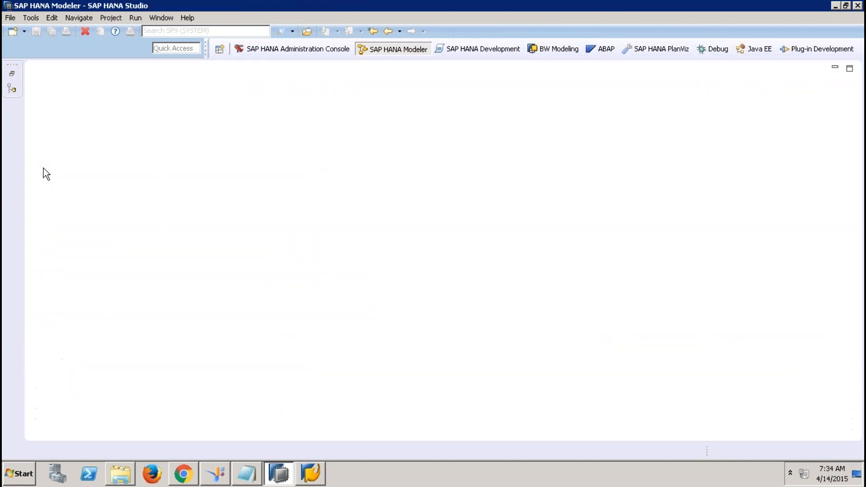
- Create a graphical calculation view named ZCV_PROPOGATE in the 9QBEXPK.Models package with data category CUBE
click(12, 73)
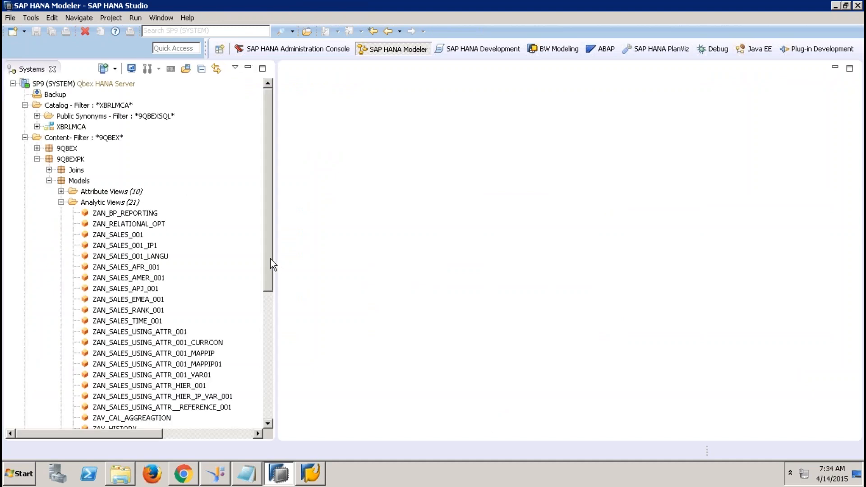
drag(268, 264, 267, 387)
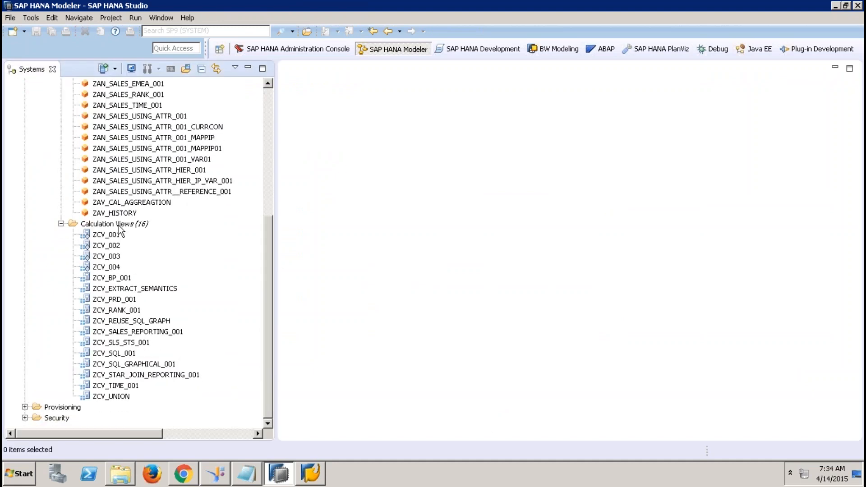
click(119, 226)
right_click(118, 226)
mouse_move(149, 231)
click(173, 247)
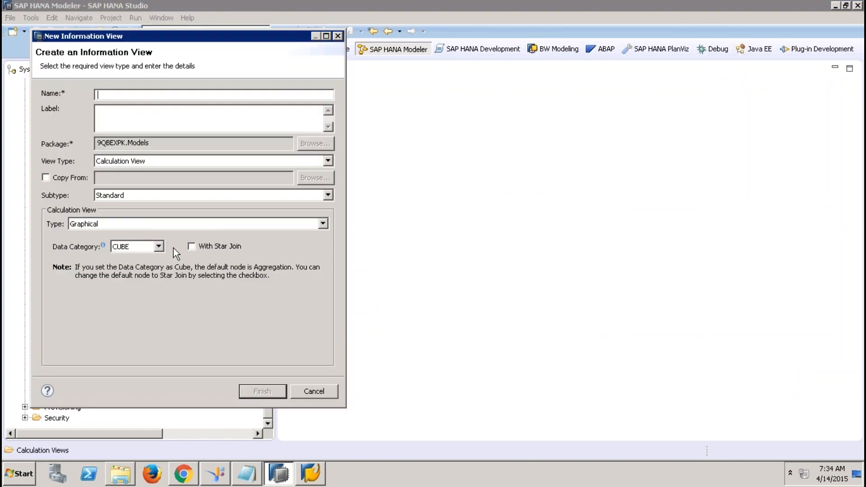
text(ZCV_PROPOGATE)
click(216, 126)
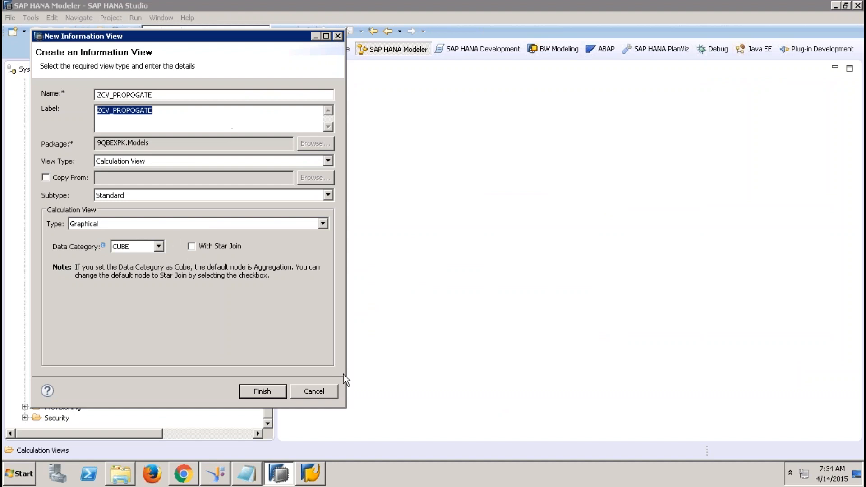
click(255, 392)
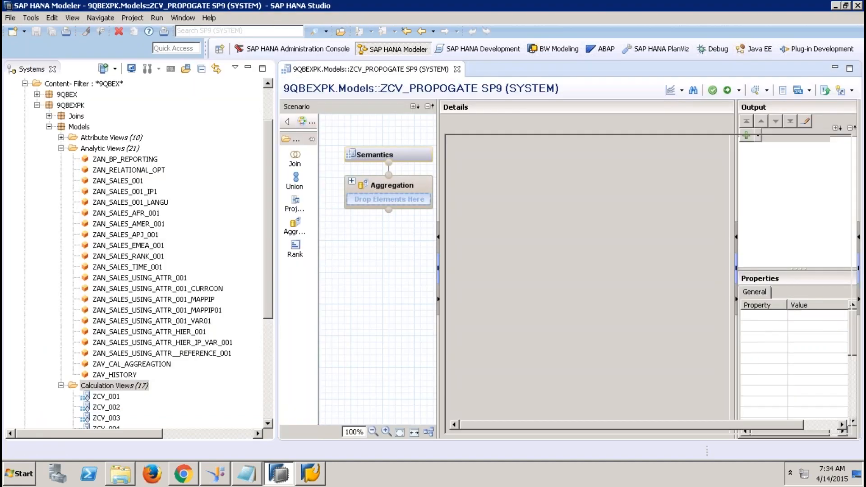
- Add three projection nodes in a column below the Aggregation node of ZCV_PROPOGATE
drag(294, 201, 377, 249)
click(384, 305)
drag(305, 202, 380, 325)
mouse_move(391, 384)
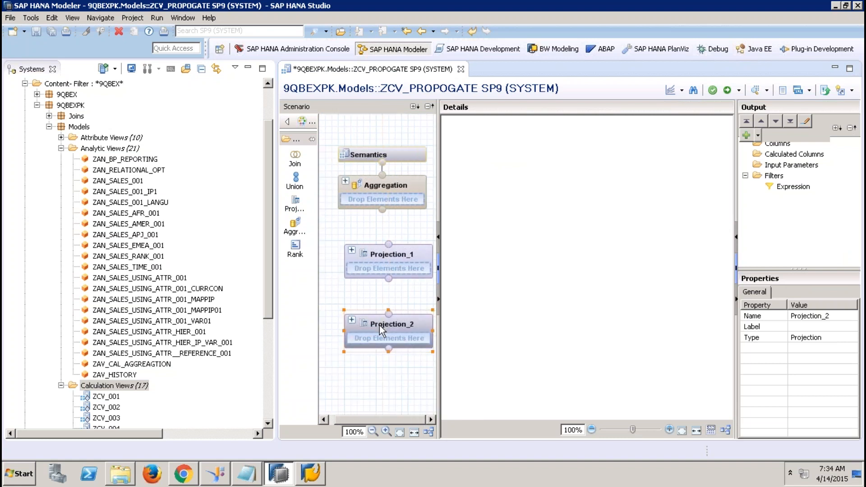
click(296, 203)
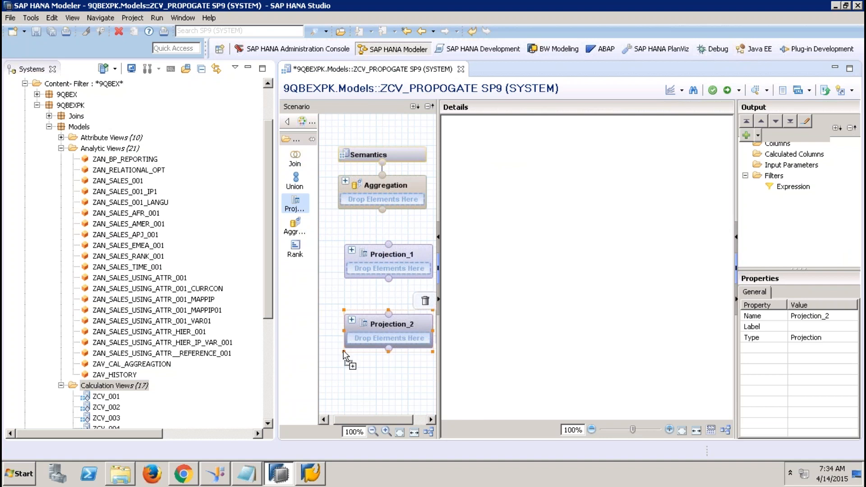
click(365, 379)
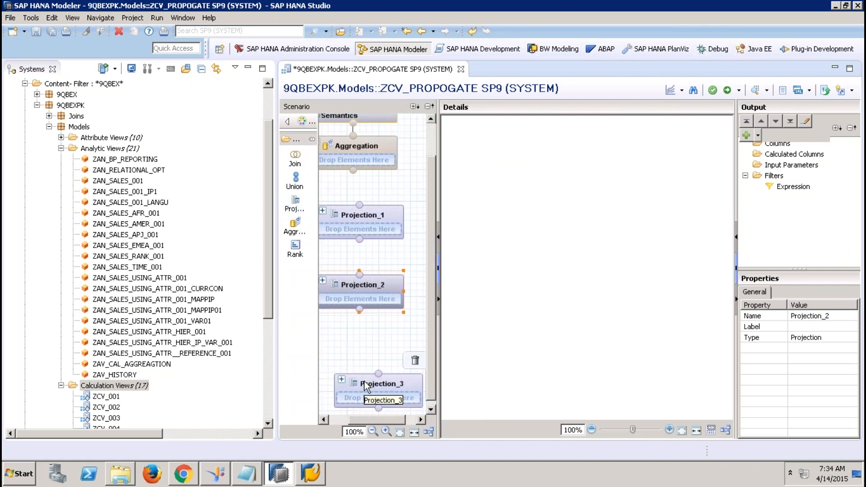
- Use analytic view ZAN_SALES_001 as the source of Projection_3 and add COUNTRY and GROSSAMOUNT to its output
click(131, 182)
drag(174, 218, 343, 393)
click(510, 164)
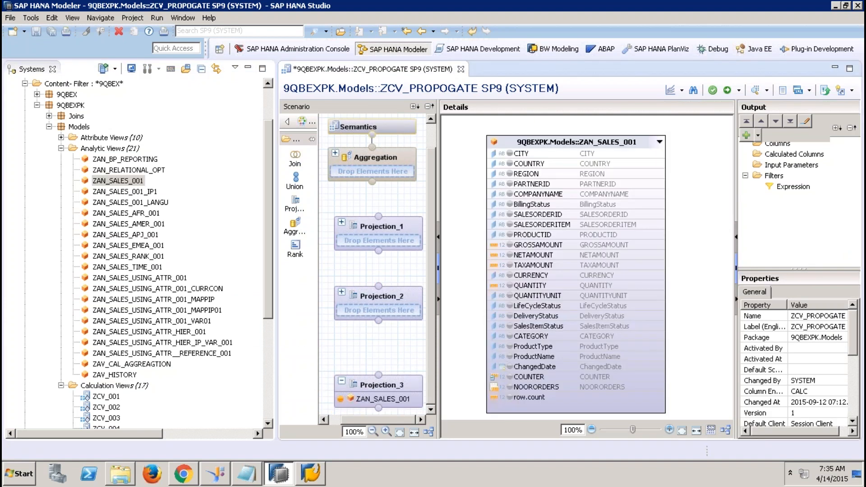
click(510, 245)
- Connect Projection_3 to Projection_2 and add COUNTRY and GROSSAMOUNT to the output of Projection_2
drag(379, 375, 389, 302)
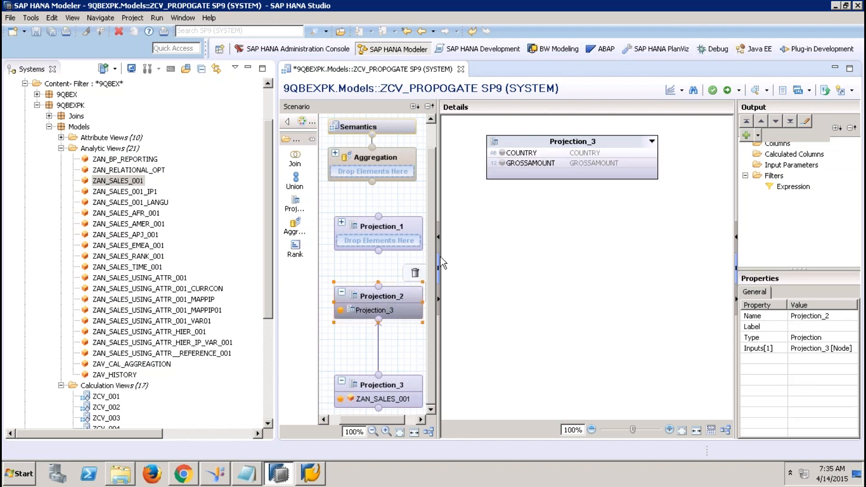
click(540, 154)
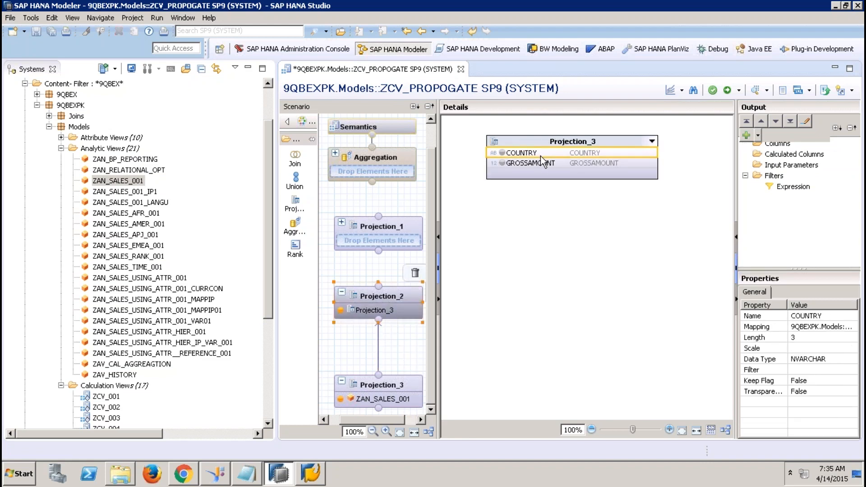
ctrl+click(543, 162)
right_click(544, 163)
click(581, 169)
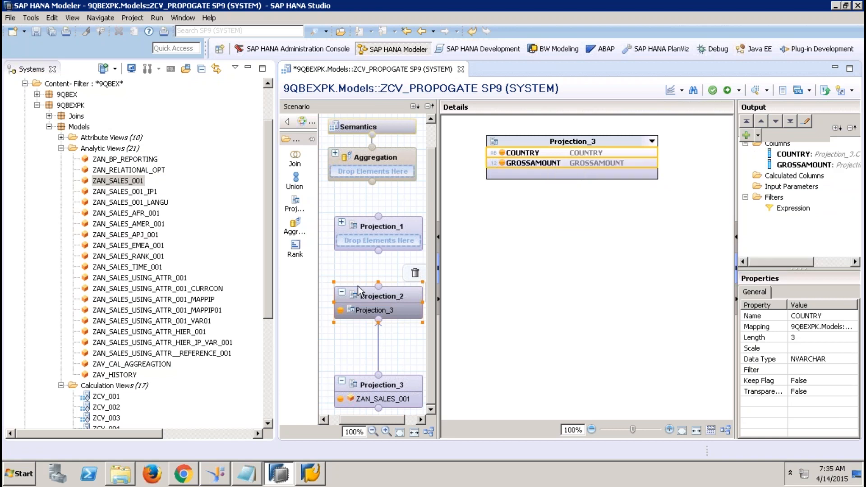
- Connect Projection_2 to Projection_1 and add COUNTRY and GROSSAMOUNT to the output of Projection_1
drag(379, 287, 380, 251)
click(419, 221)
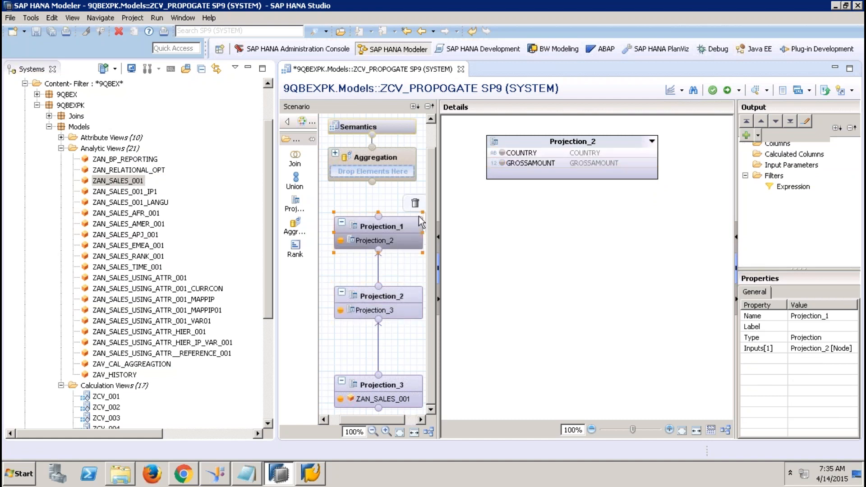
click(561, 153)
ctrl+click(562, 163)
right_click(562, 164)
click(584, 170)
- Connect Projection_1 to the Aggregation node, outputting COUNTRY as a plain column and GROSSAMOUNT as an aggregated column
drag(379, 215, 384, 161)
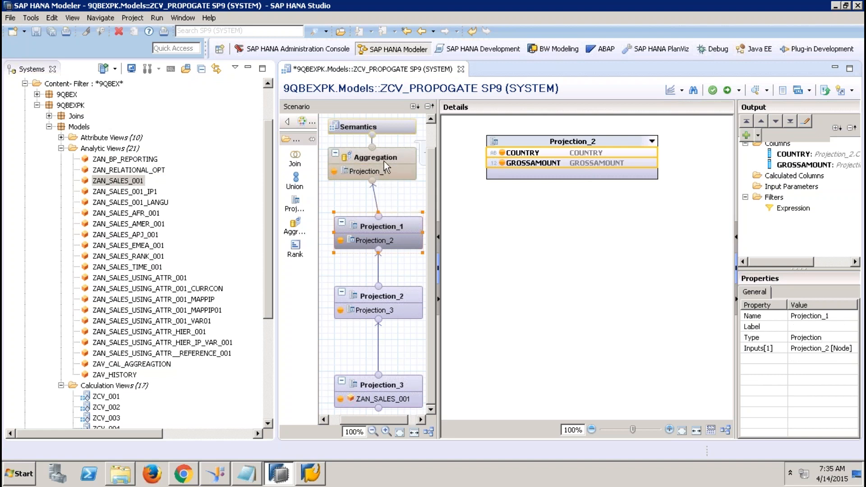
click(384, 160)
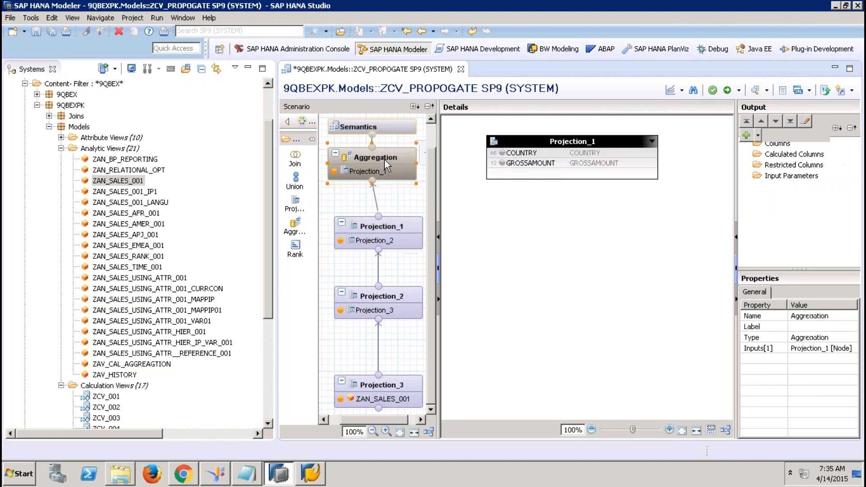
click(503, 153)
click(519, 163)
right_click(525, 162)
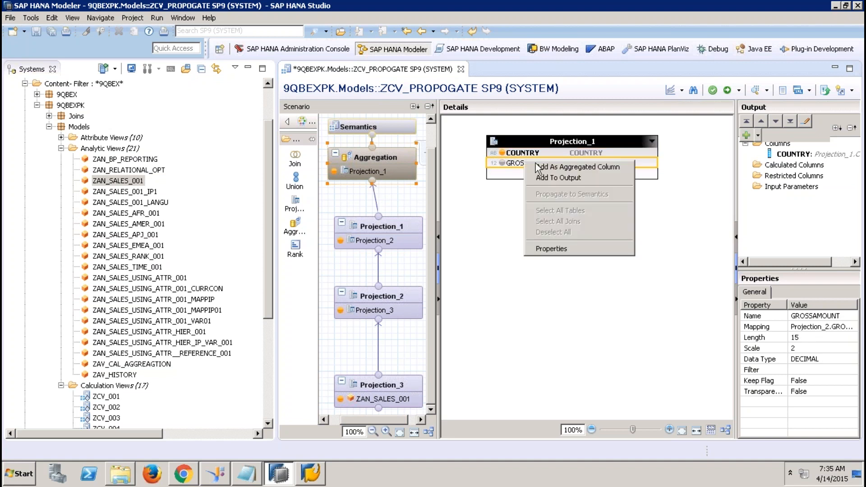
click(547, 168)
- Auto-assign the attribute and measure types in the Semantics node, and save and activate ZCV_PROPOGATE
click(391, 124)
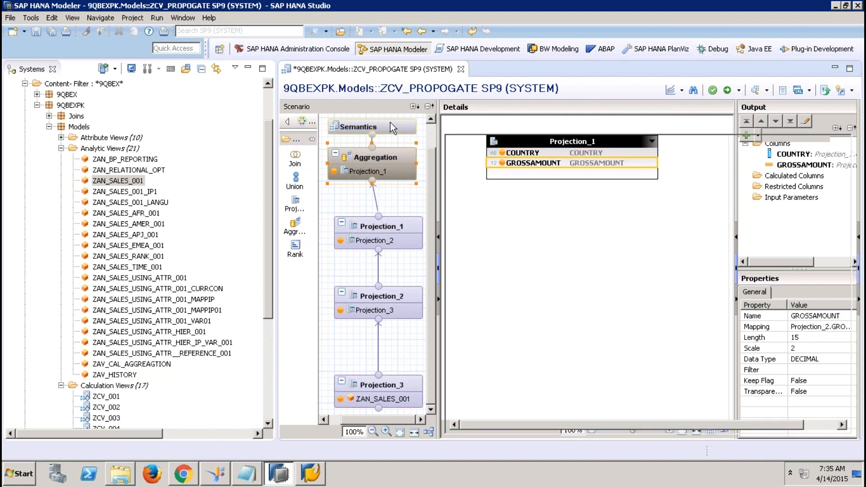
click(837, 161)
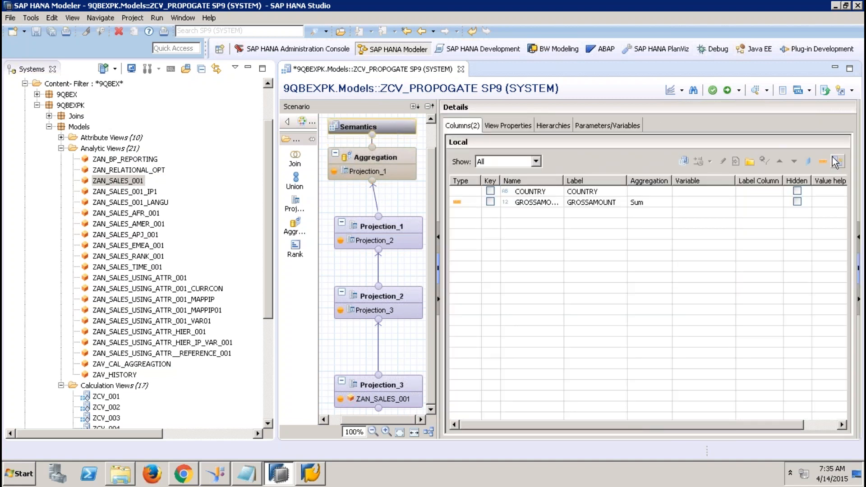
click(729, 91)
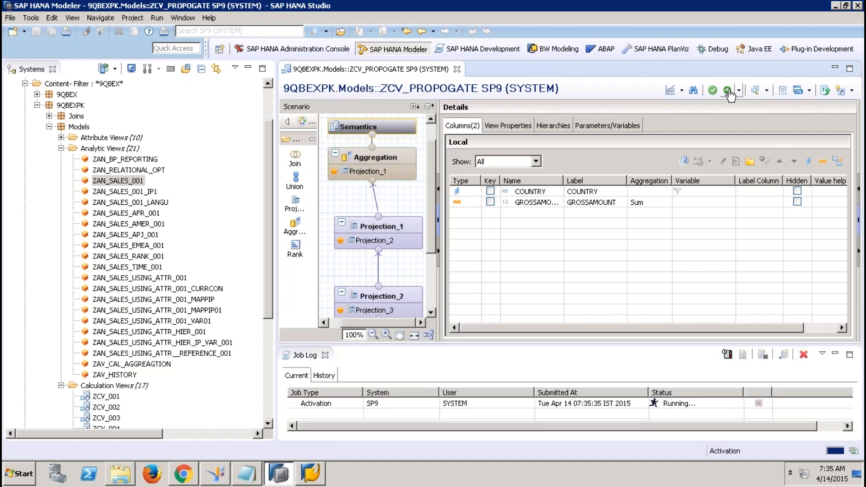
- Preview the raw data of the activated ZCV_PROPOGATE, then close the preview and the job log
click(757, 92)
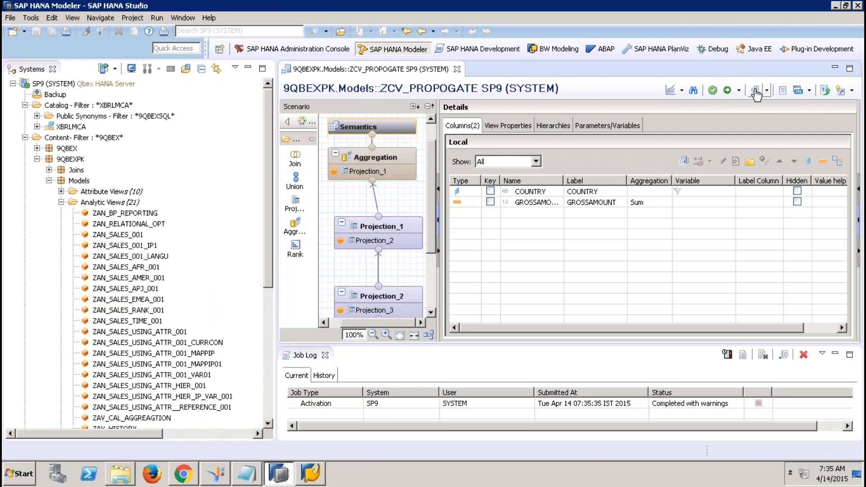
click(433, 86)
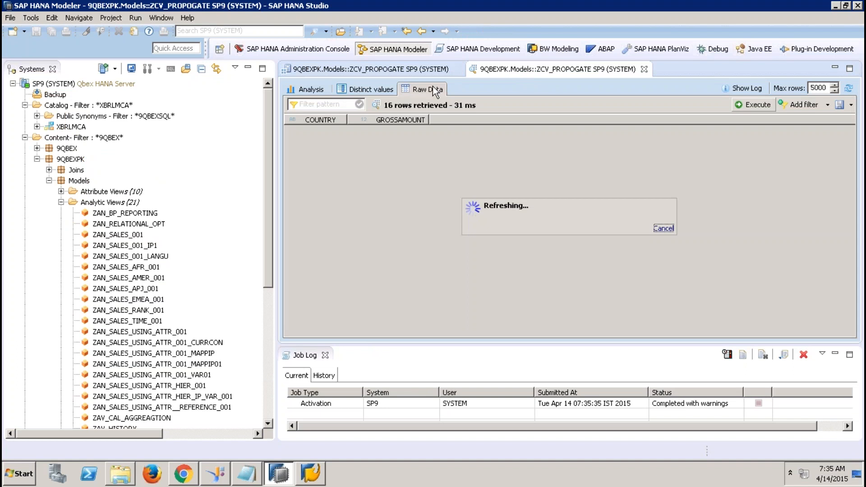
click(645, 69)
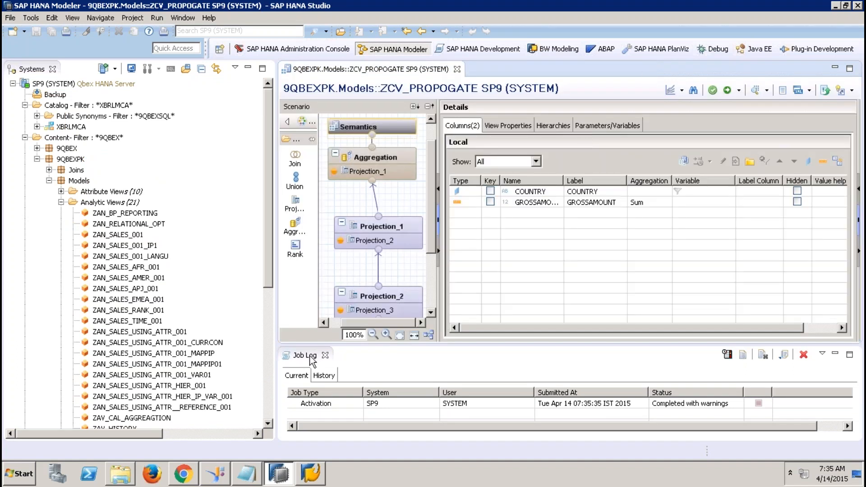
click(326, 356)
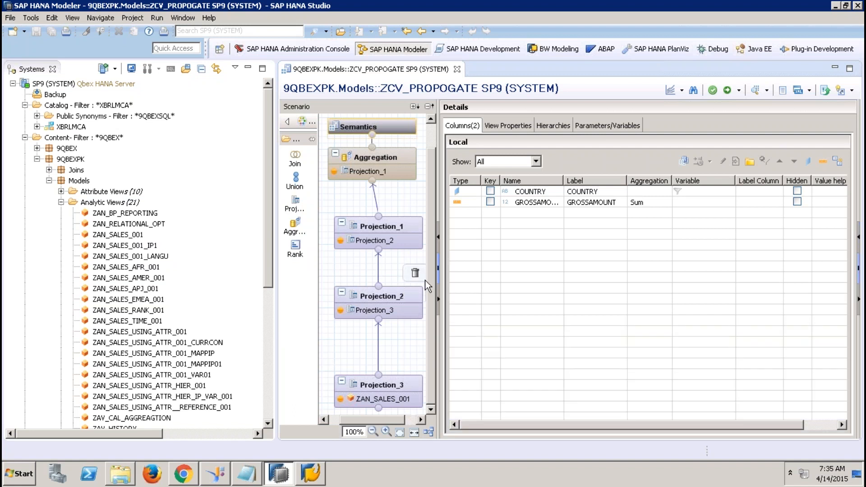
- Add REGION from ZAN_SALES_001 to the output of Projection_3 and check the columns offered in Projection_2
click(405, 387)
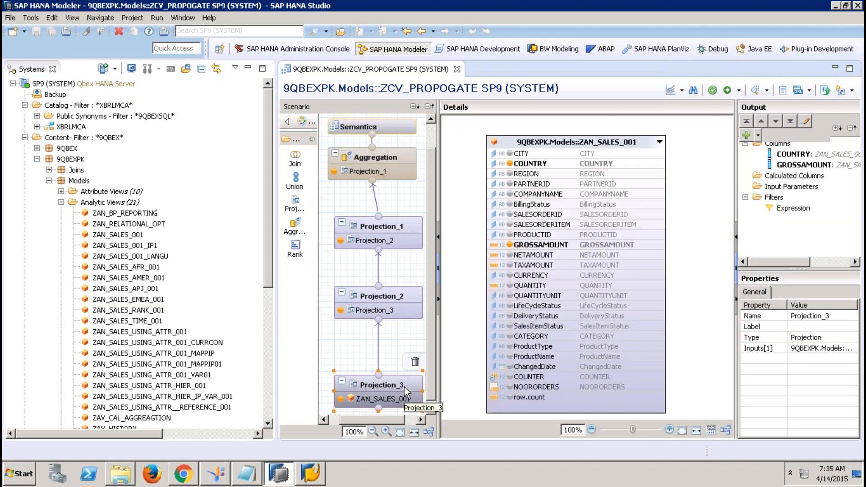
click(510, 174)
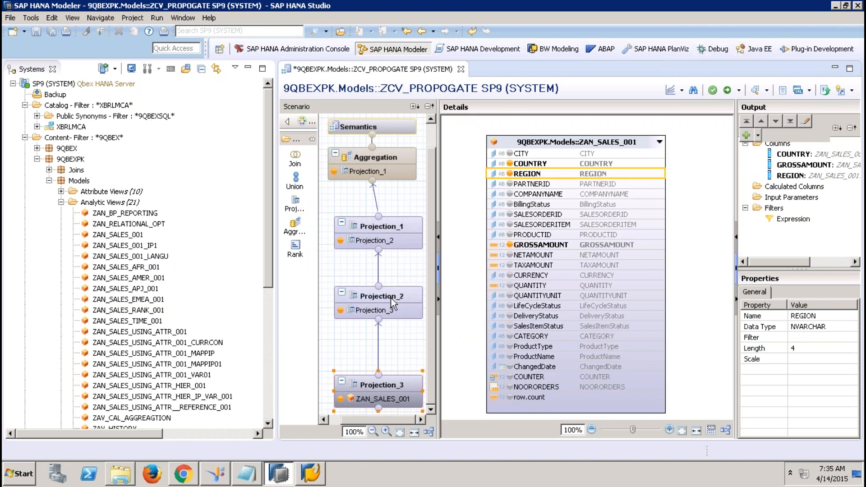
click(392, 298)
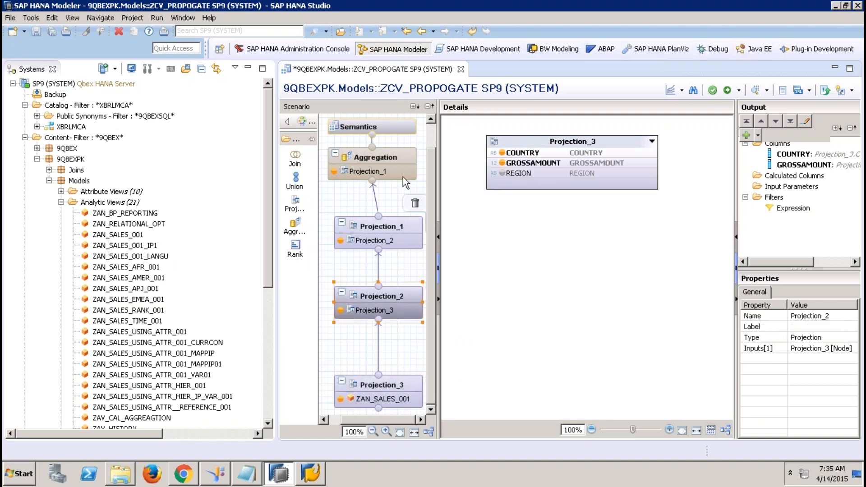
- Remove the REGION column from the output of Projection_3, accepting the removal
click(409, 380)
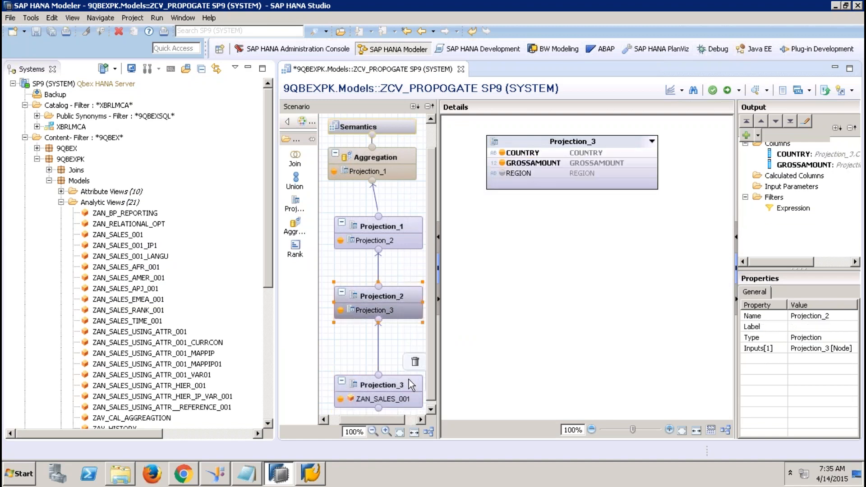
click(806, 176)
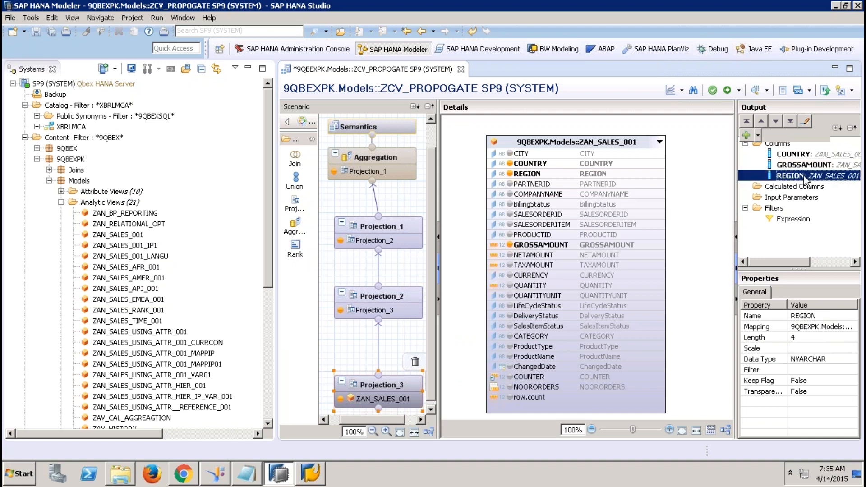
right_click(806, 177)
click(797, 207)
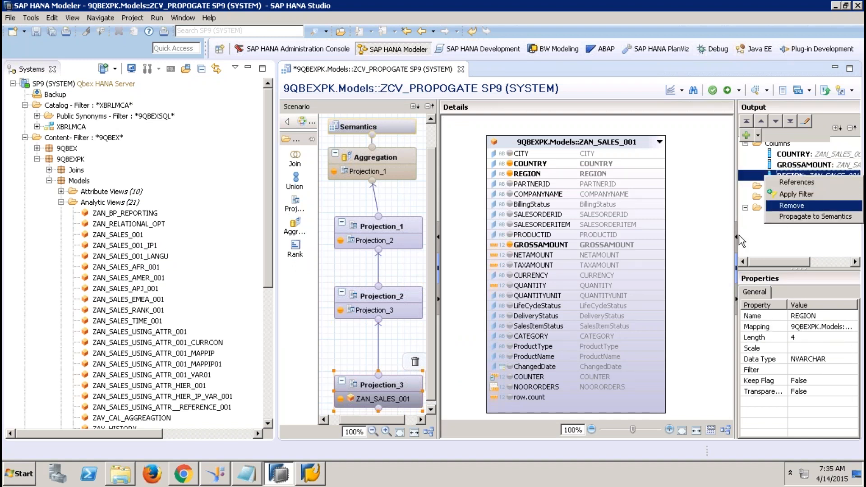
click(507, 241)
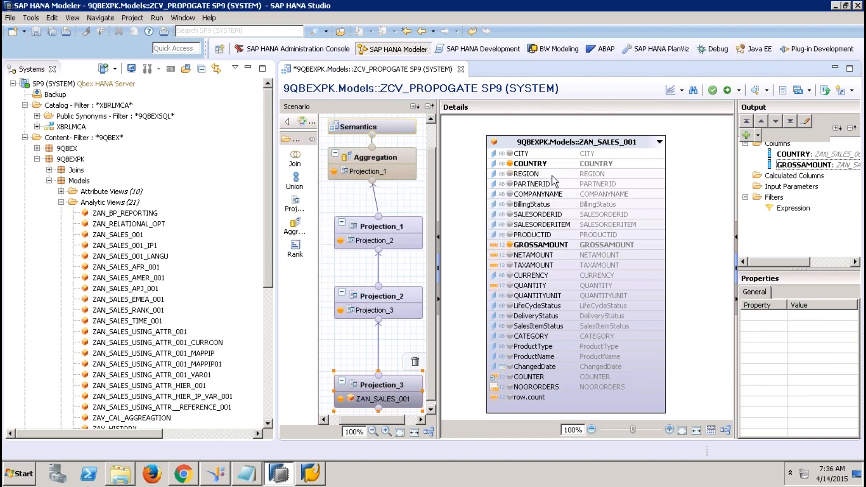
- Propagate the REGION column of ZAN_SALES_001 from Projection_3 to the semantics and accept the summary
click(555, 180)
right_click(552, 175)
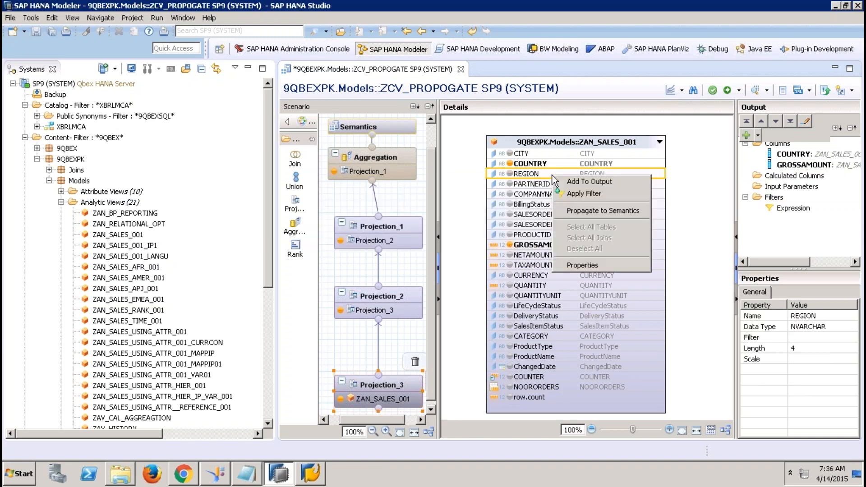
click(590, 211)
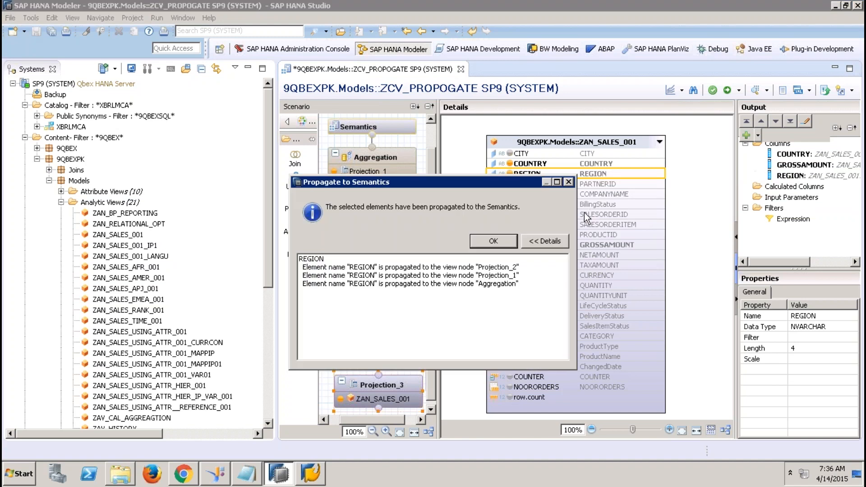
click(495, 239)
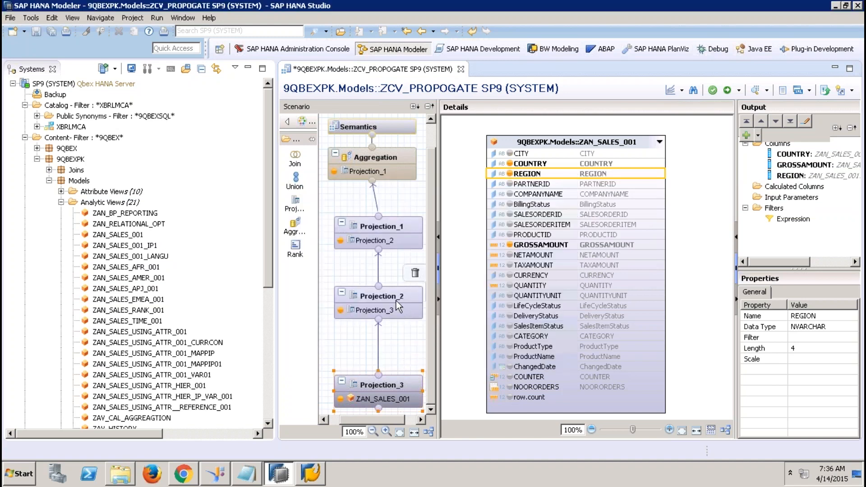
- Check the REGION column in the Projection_2, Projection_1, Aggregation and Semantics nodes
click(398, 306)
click(411, 225)
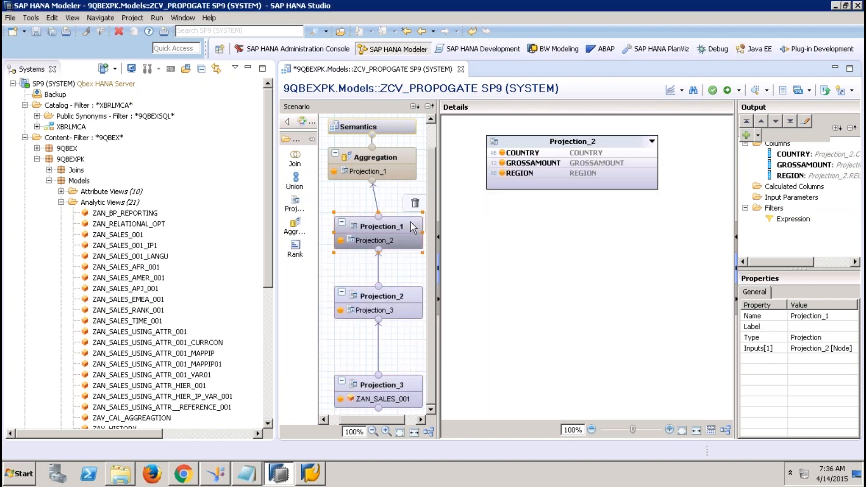
click(399, 158)
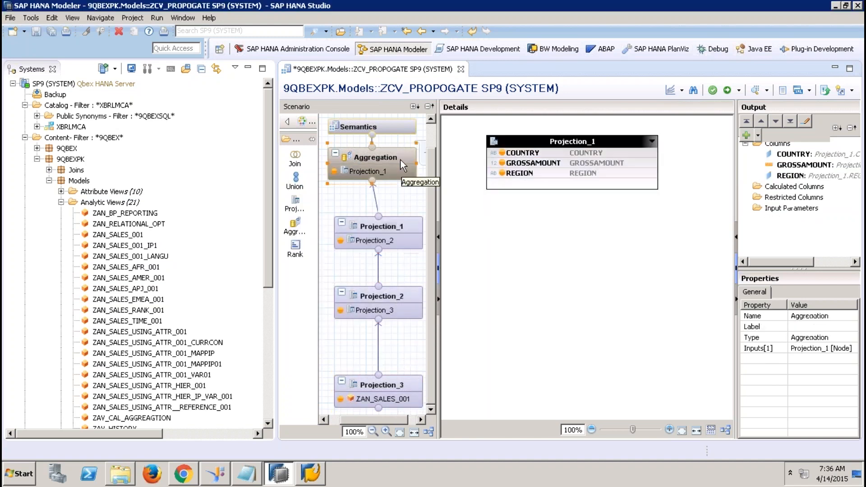
click(397, 126)
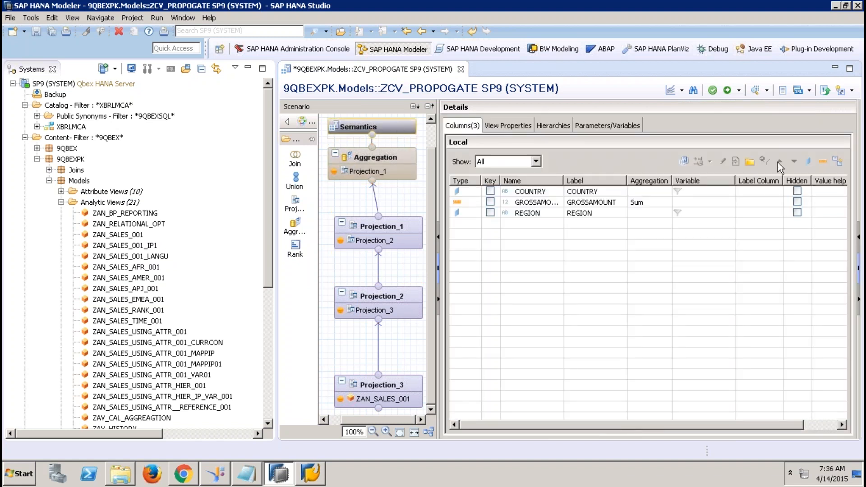
- Save and activate ZCV_PROPOGATE, preview its raw data, and close the preview
click(727, 90)
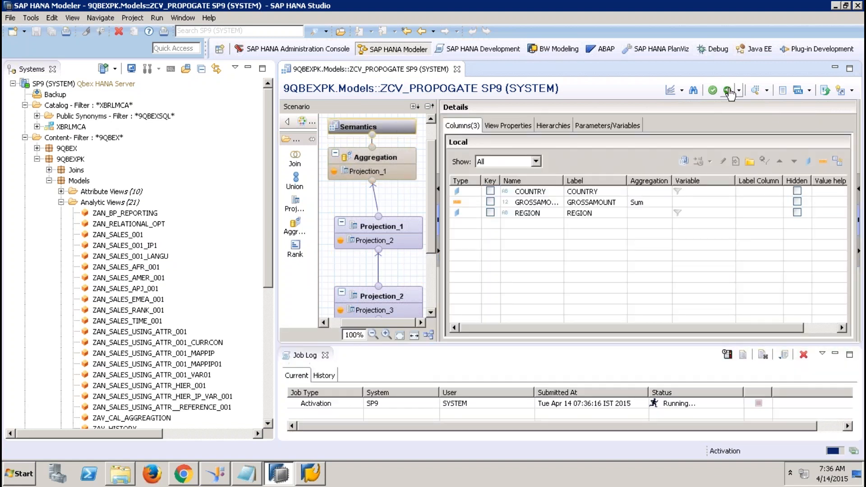
click(756, 91)
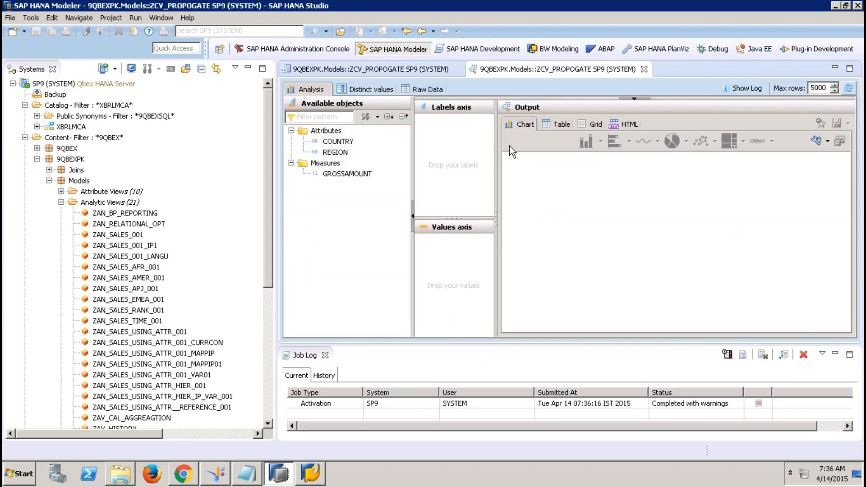
click(441, 89)
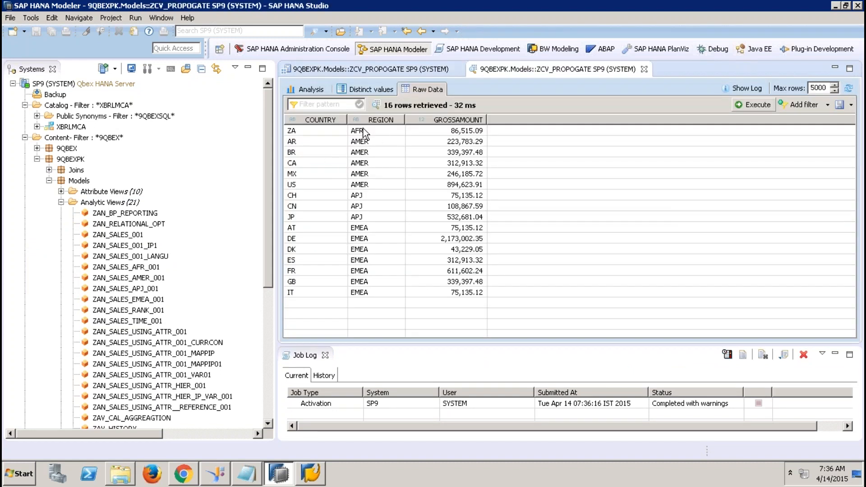
click(644, 69)
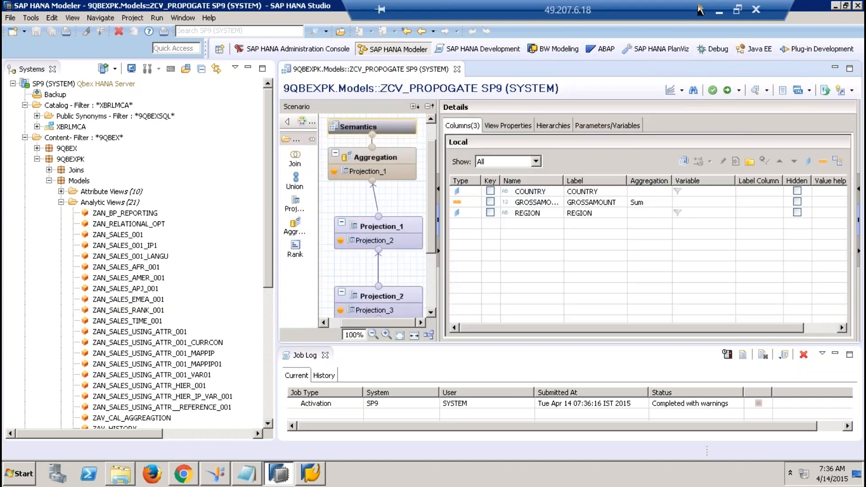
- Switch to PowerPoint, show the calculation view topics slide full screen, and return to the SAP HANA Studio session
click(720, 12)
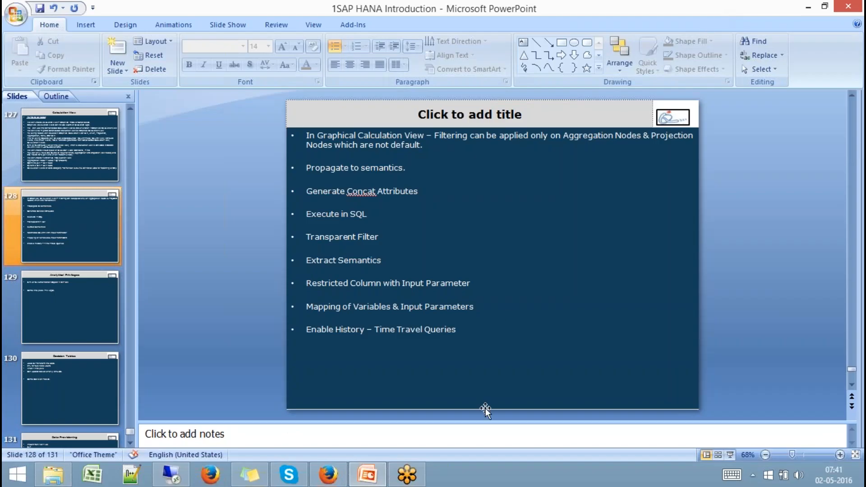
click(731, 455)
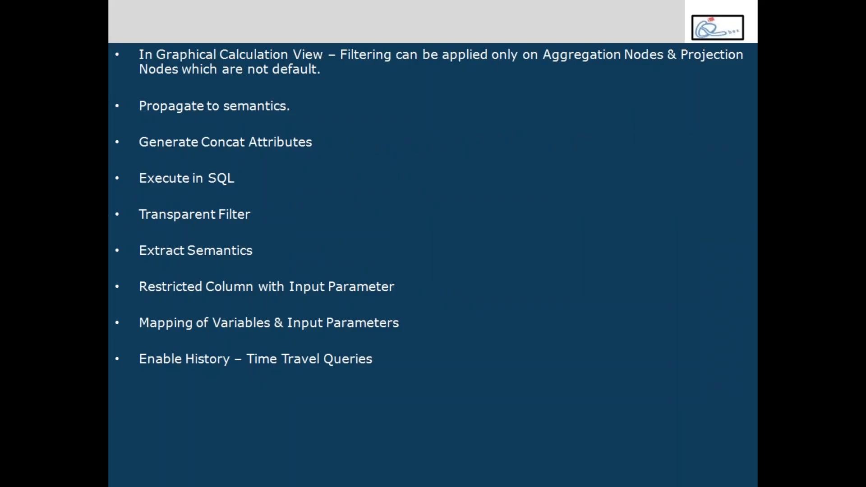
key(Escape)
click(172, 474)
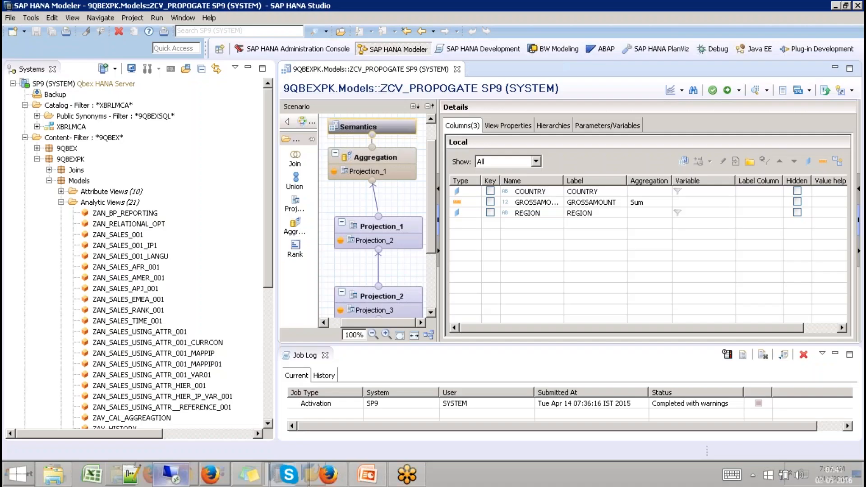
- Close the job log and remove the REGION column from the output of the Aggregation node
click(325, 356)
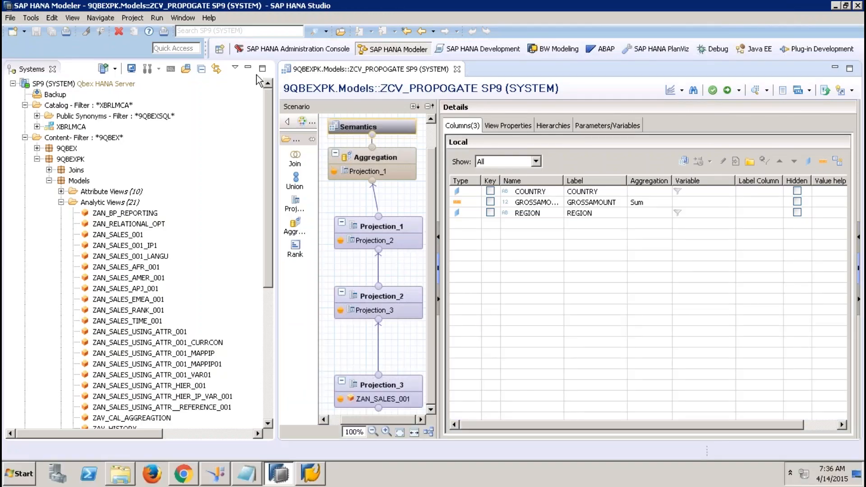
click(397, 160)
click(801, 176)
right_click(801, 175)
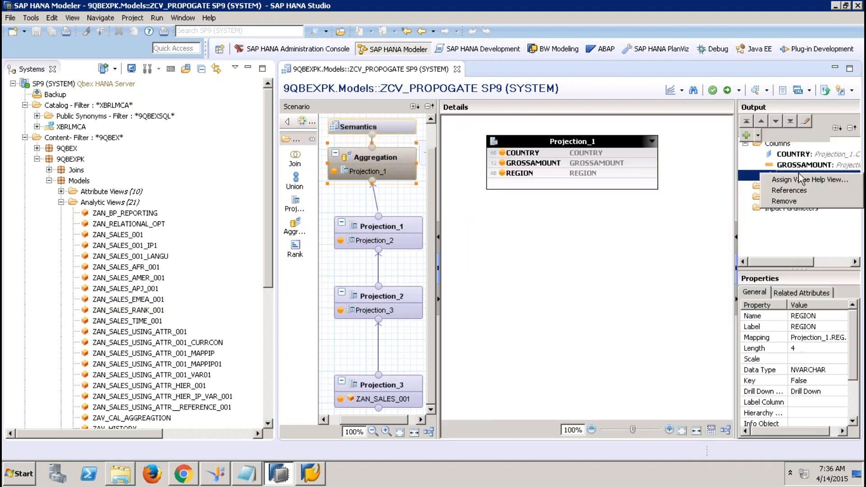
click(795, 201)
click(480, 241)
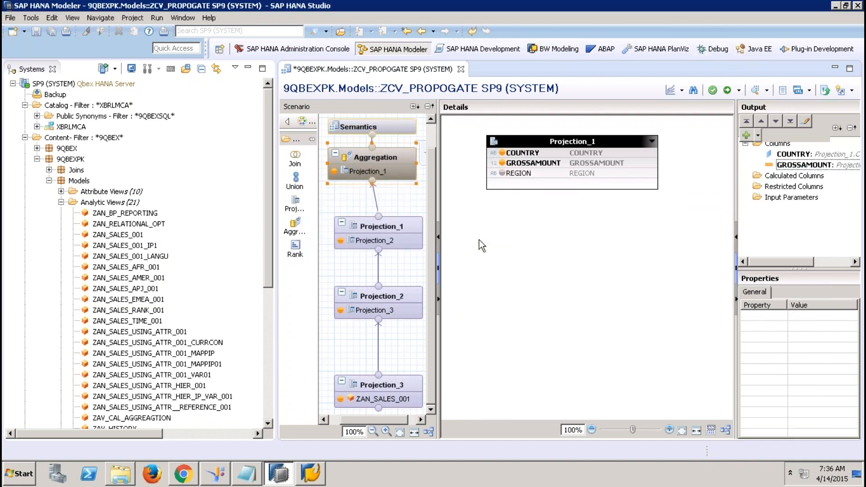
click(406, 234)
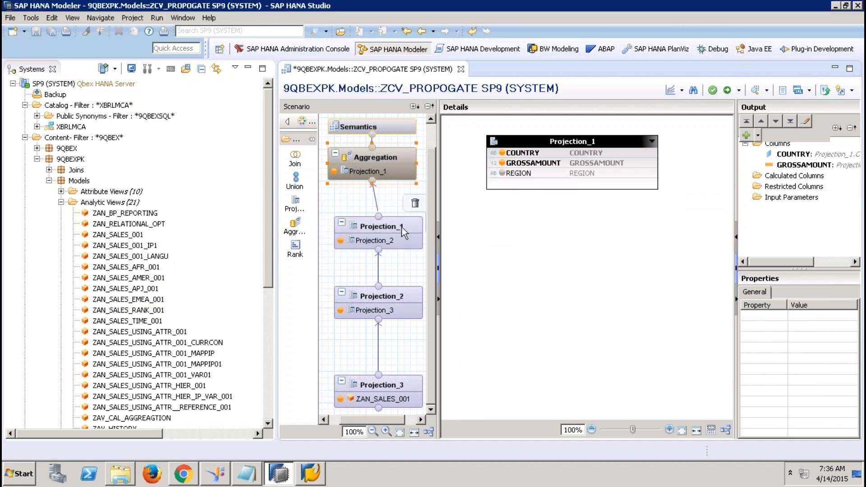
right_click(800, 177)
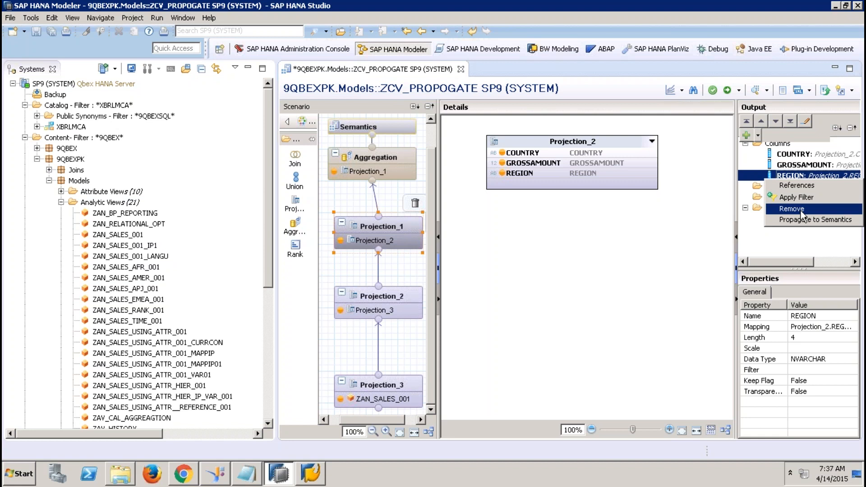
click(616, 229)
- Save and activate ZCV_PROPOGATE with its current columns and close the job log
click(728, 90)
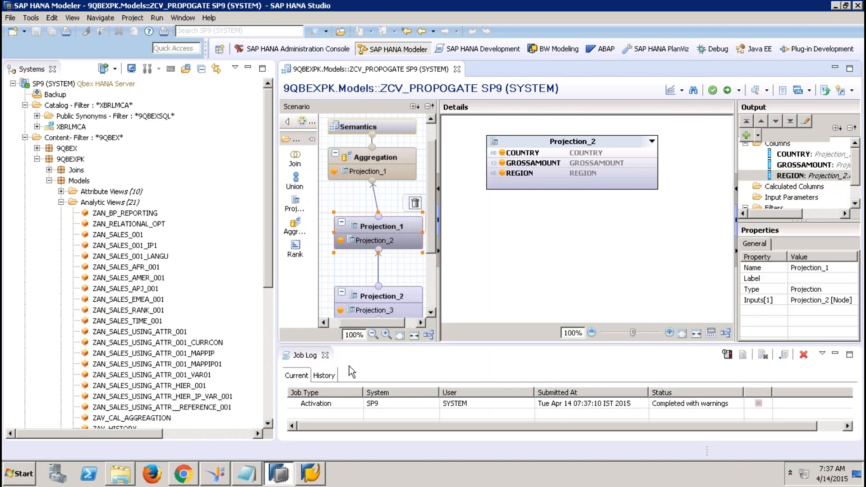
click(325, 355)
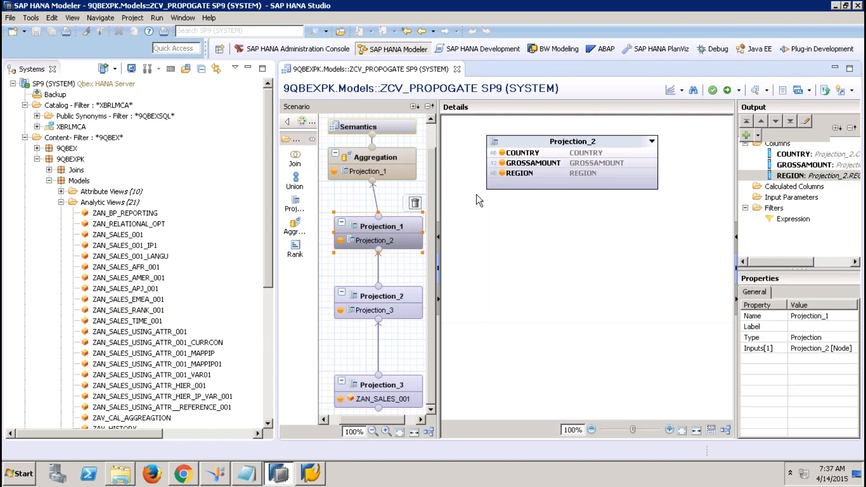
- Show the view properties of the Semantics node in an enlarged editor and review the view's description and data category options
click(404, 128)
click(501, 127)
click(248, 68)
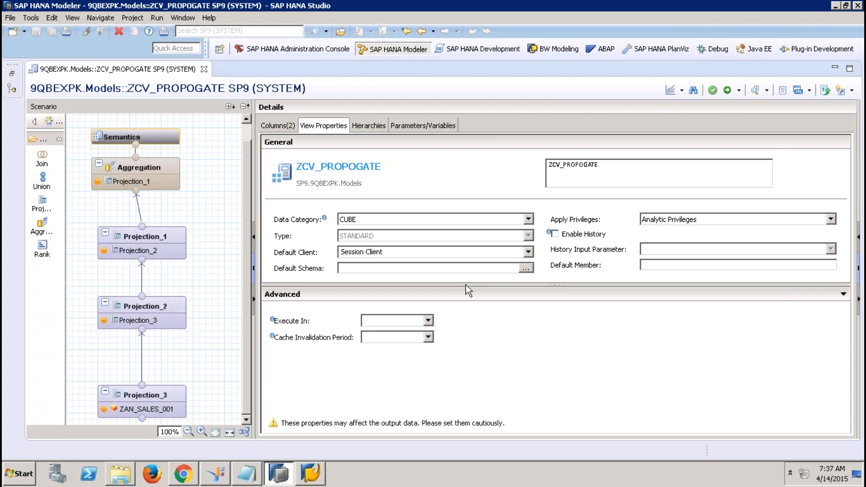
drag(466, 286, 476, 322)
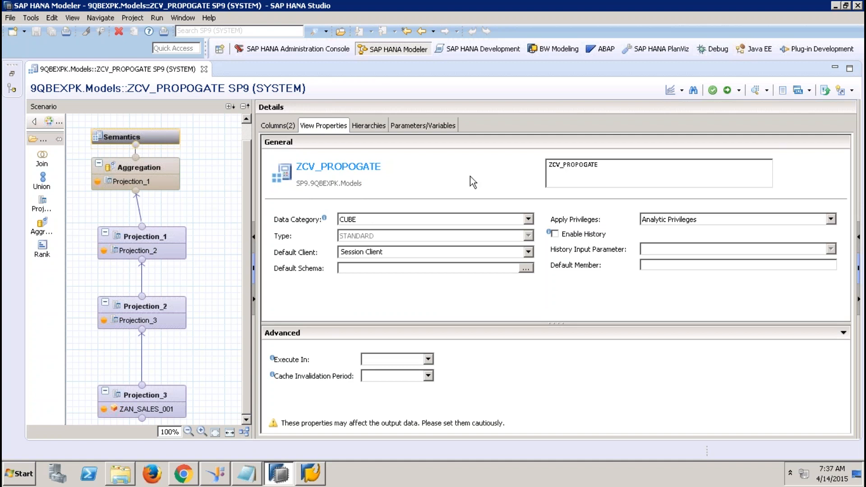
drag(605, 167, 525, 168)
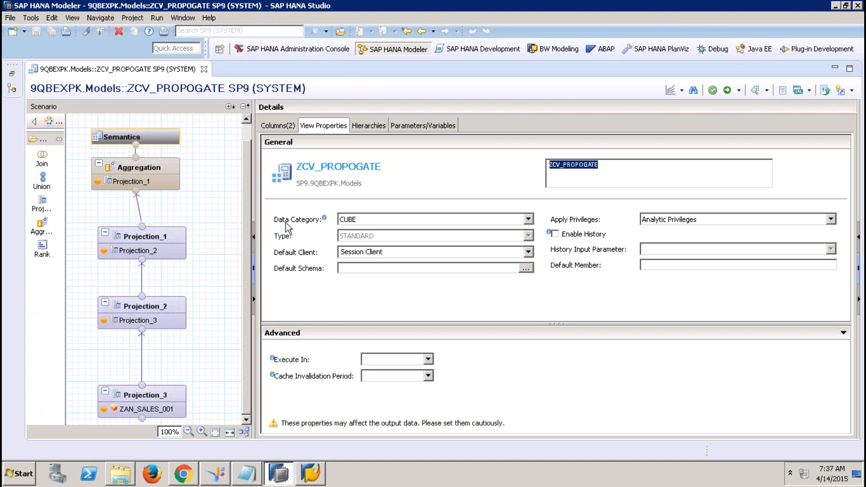
click(528, 219)
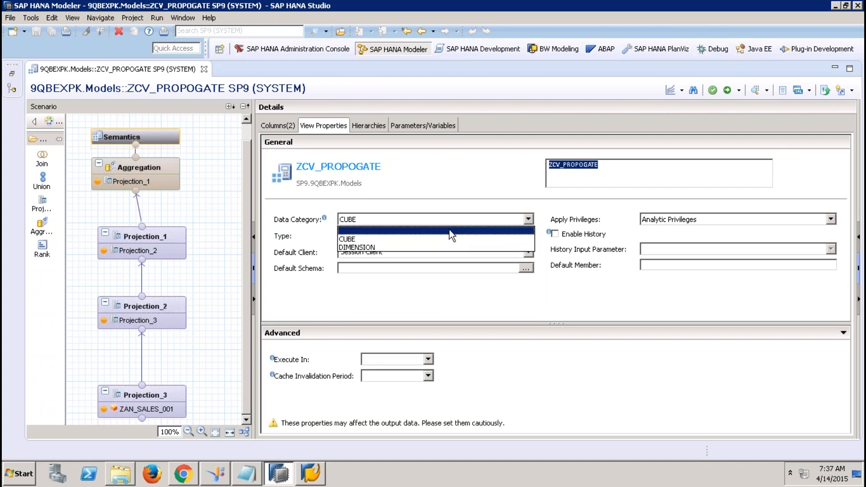
click(486, 302)
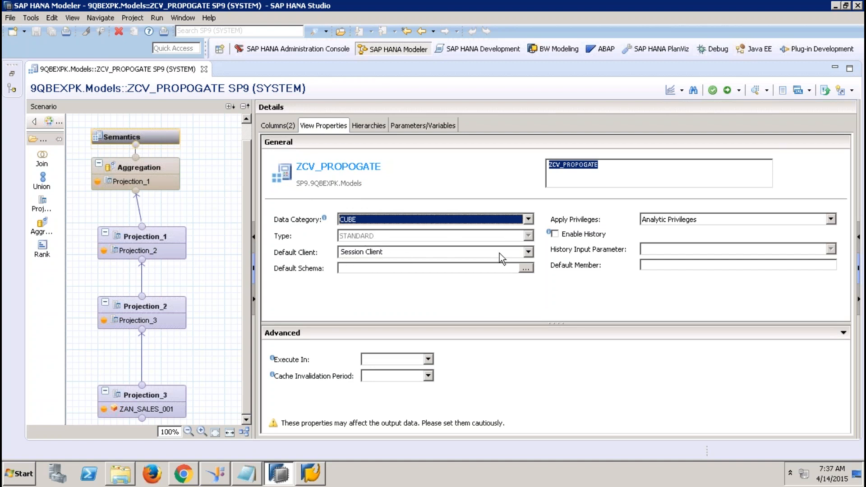
- Try Cross Client as the default client, restore Session Client, and point out the default schema setting
click(528, 252)
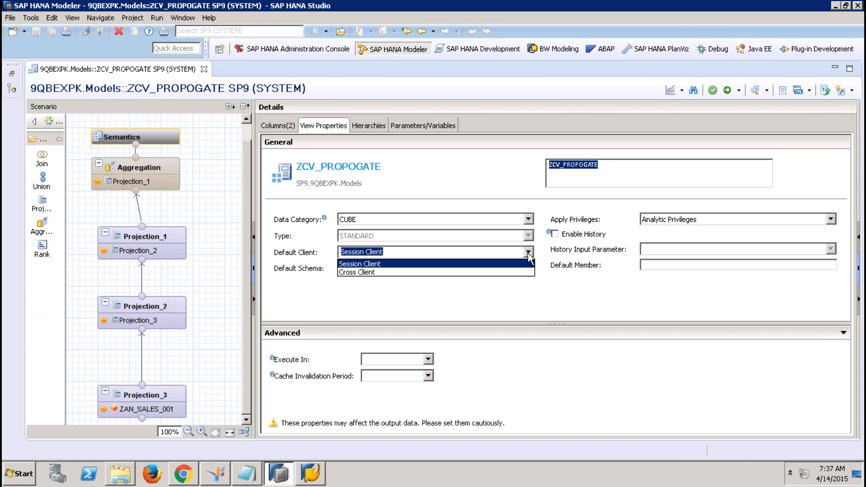
click(508, 272)
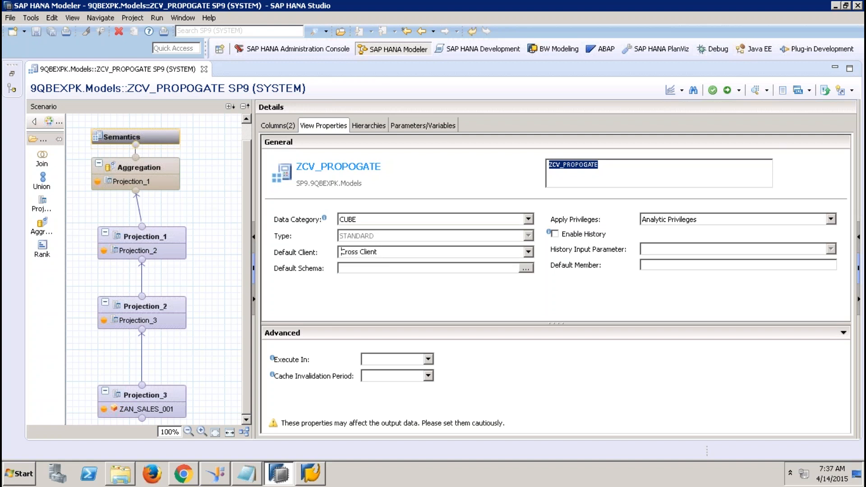
click(530, 254)
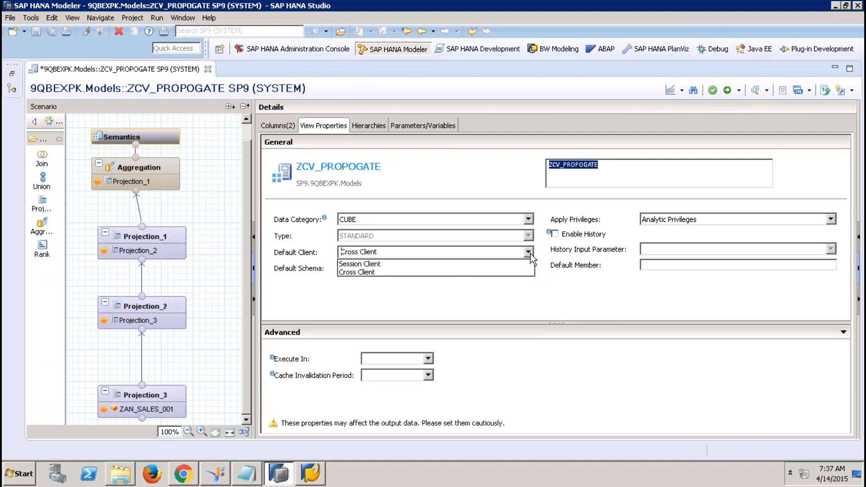
click(406, 265)
click(394, 268)
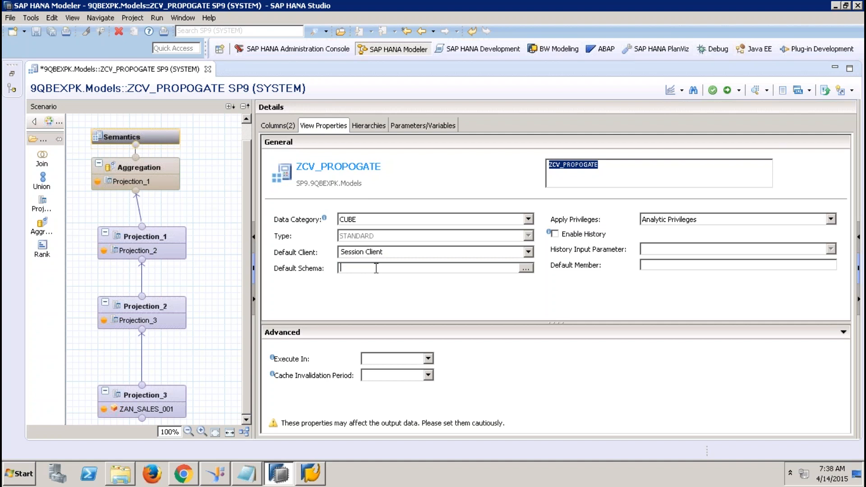
- Review the Apply Privileges options, enable history for the view, and check the available history input parameters
click(833, 218)
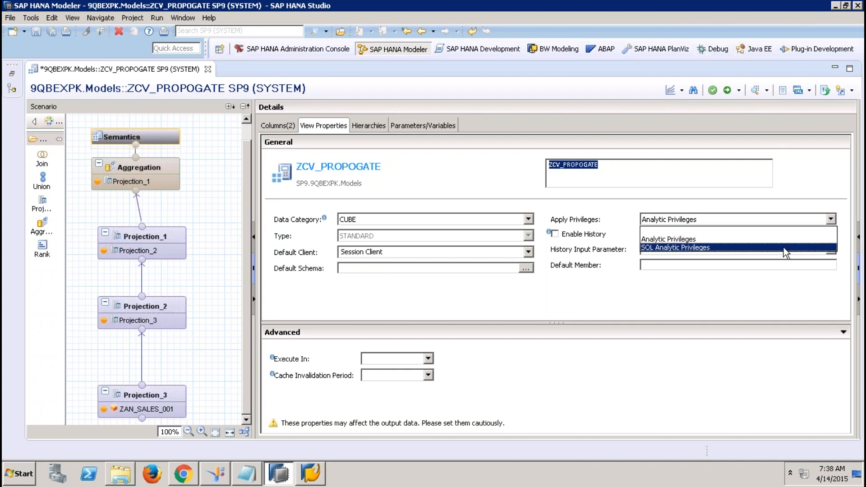
click(803, 206)
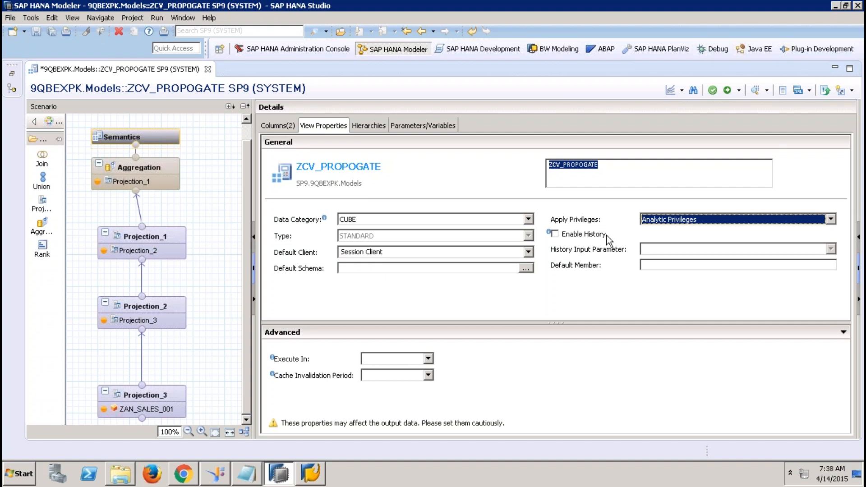
click(589, 235)
click(838, 249)
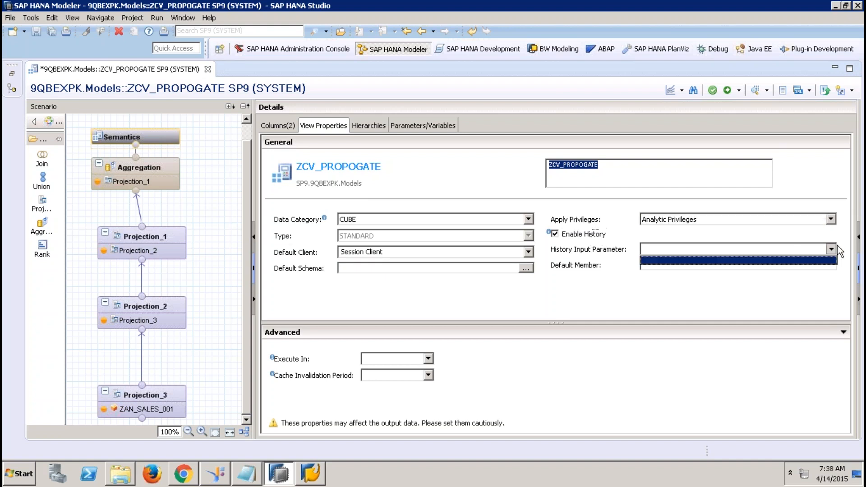
click(741, 293)
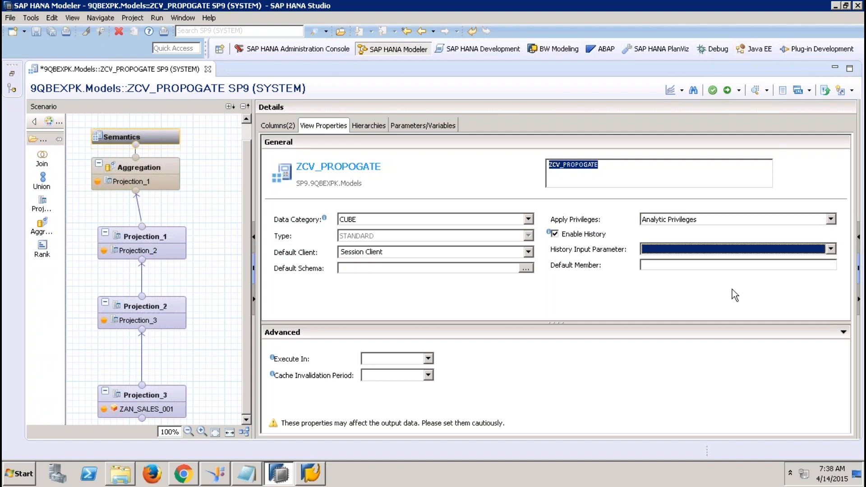
- Create a direct input parameter named IP_TIME with the data type TIMESTAMP
click(419, 126)
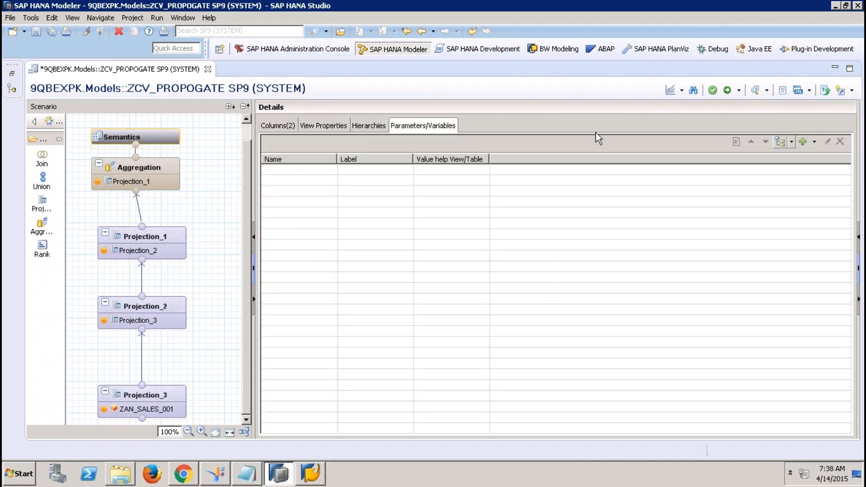
click(815, 143)
click(808, 170)
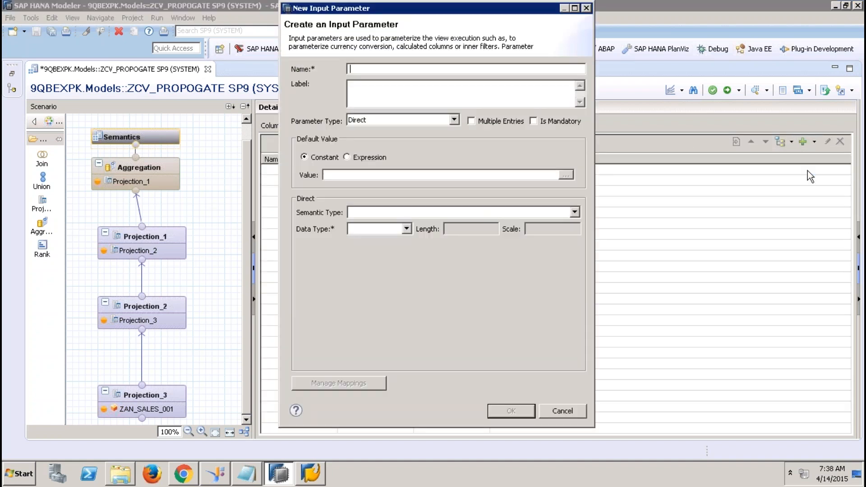
text(IP_TIME)
click(399, 229)
click(371, 339)
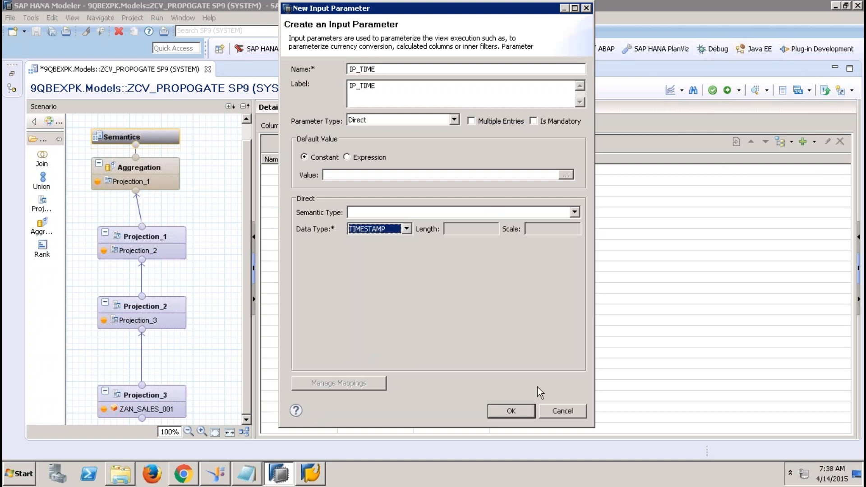
click(513, 411)
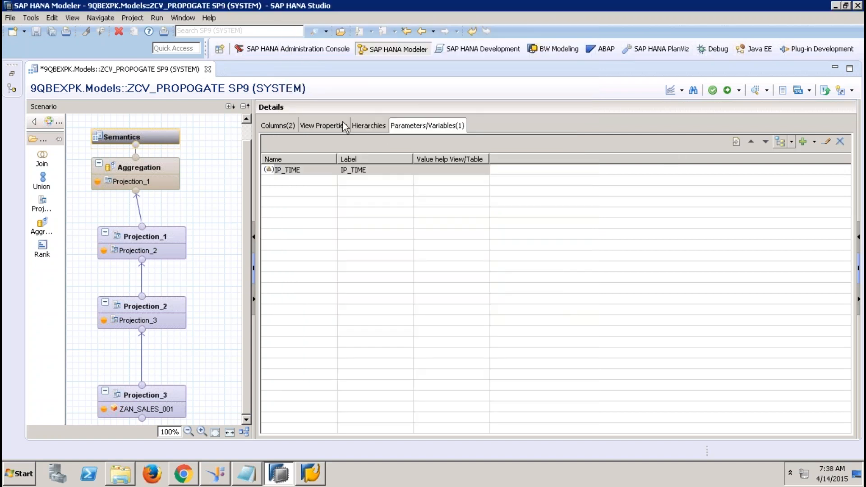
- Assign IP_TIME as the history input parameter in the view properties
click(327, 122)
click(781, 250)
click(717, 267)
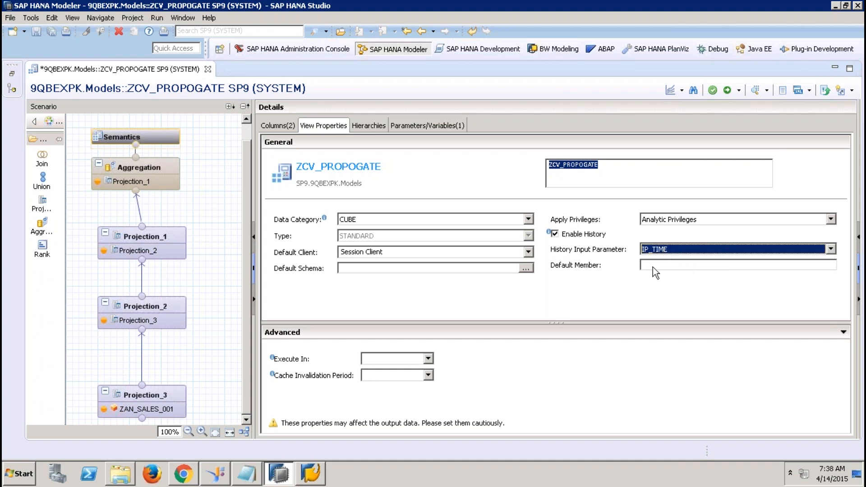
- Review the advanced Execute In options, try SQL Engine as the execution engine, and restore the blank setting
drag(497, 323, 495, 242)
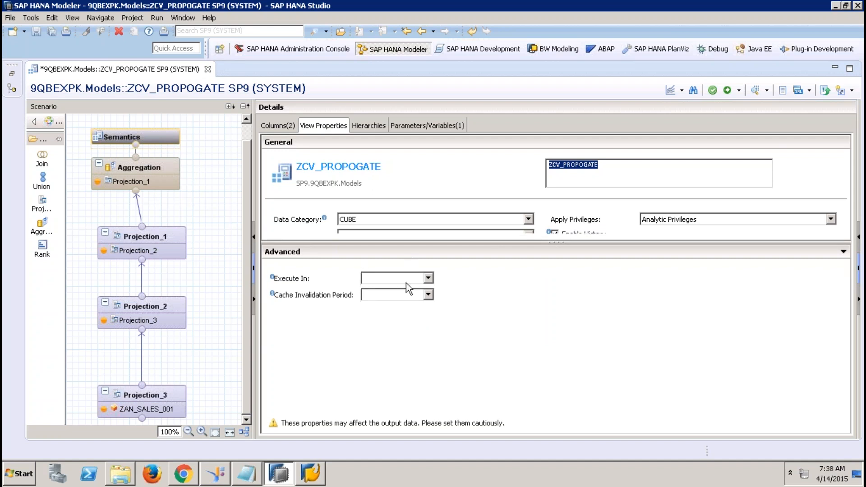
click(427, 278)
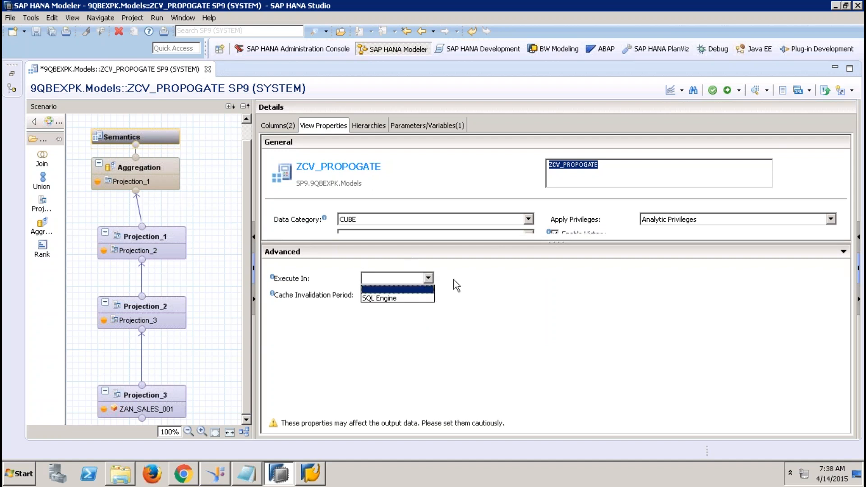
click(484, 285)
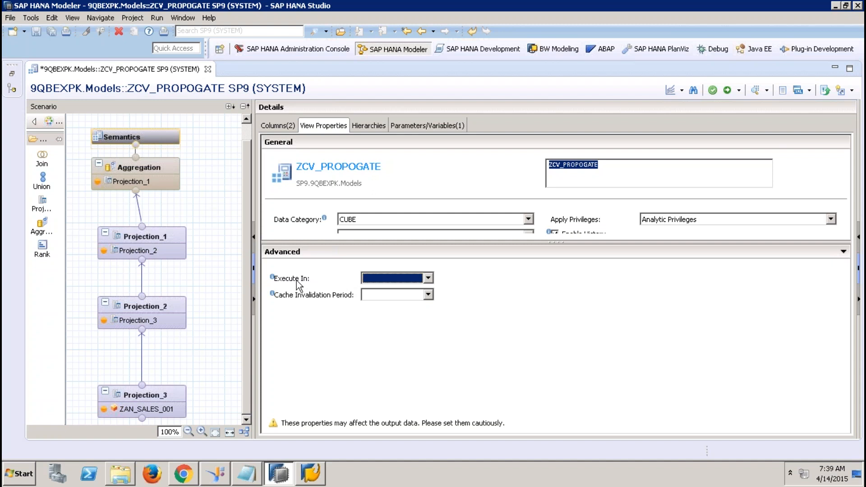
click(427, 278)
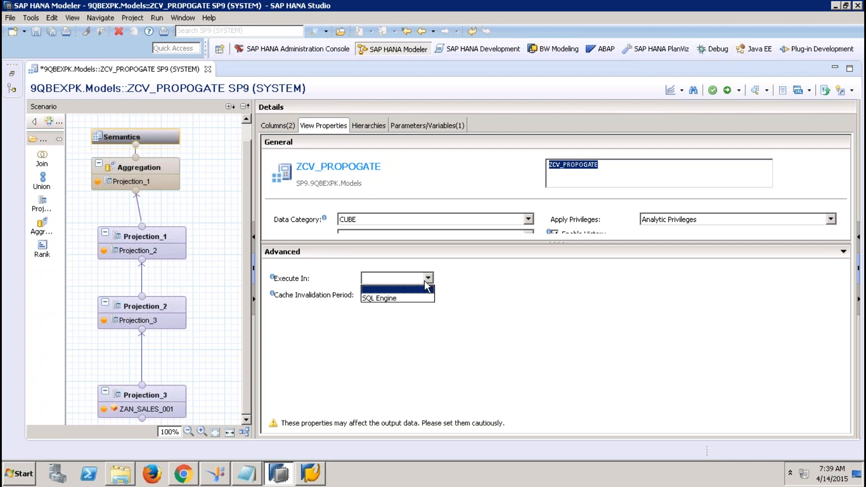
click(393, 299)
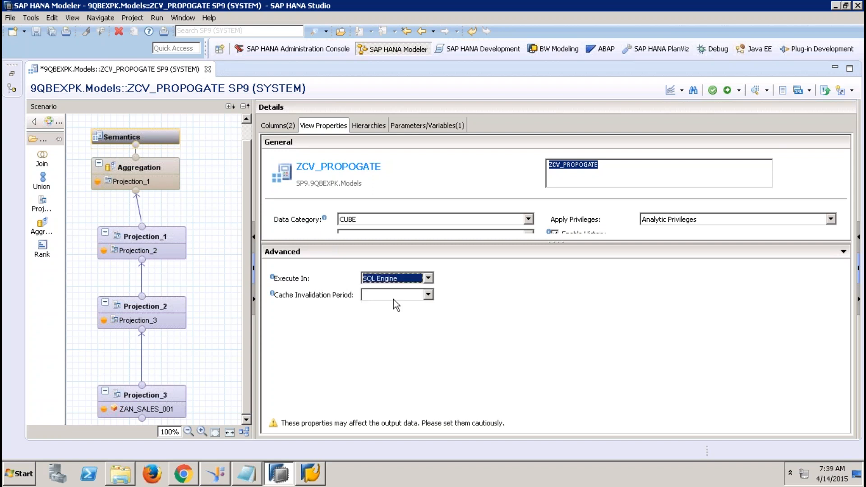
click(428, 279)
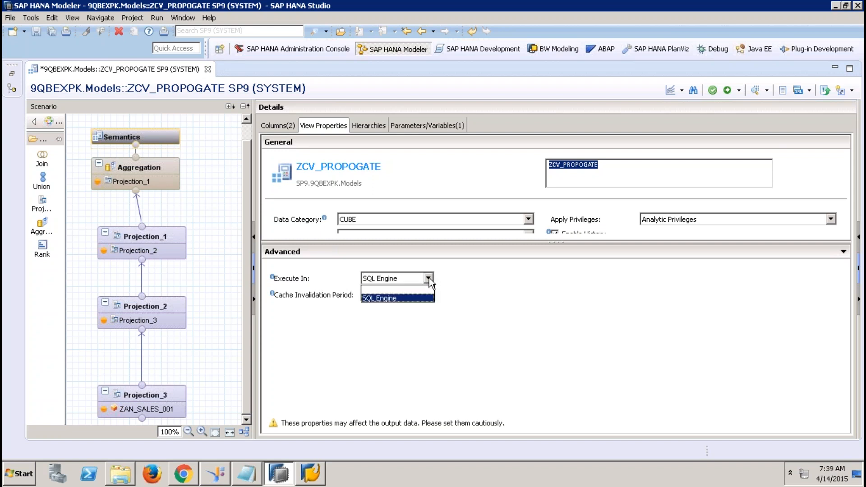
click(399, 289)
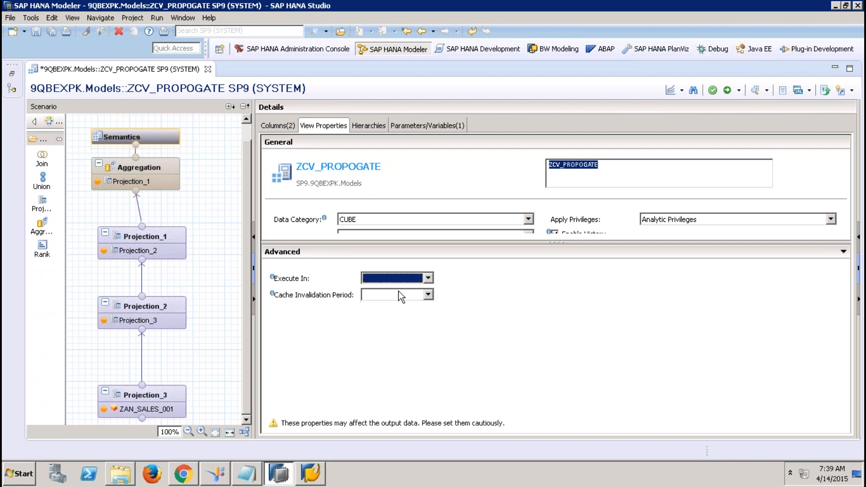
click(429, 278)
click(470, 282)
- Open the calculation view ZCV_SALES_REPORTING_001 in an enlarged editor and bring its lower join nodes into view
click(12, 74)
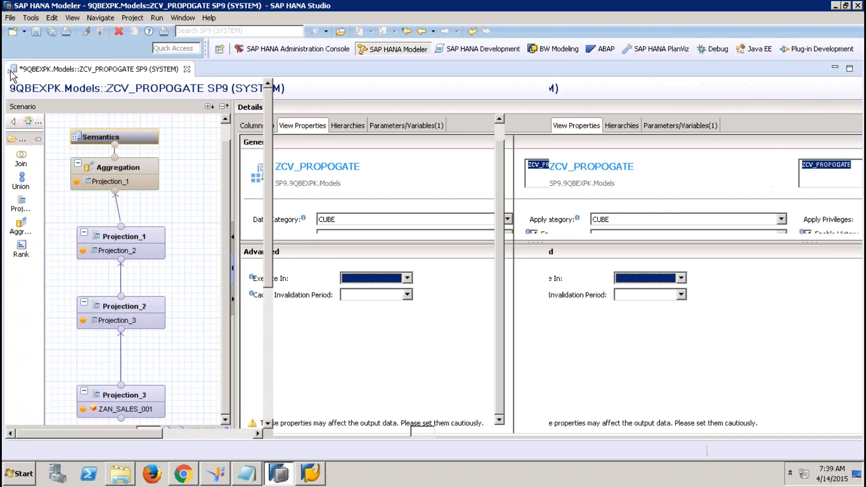
scroll(268, 389, down, 1)
double_click(177, 334)
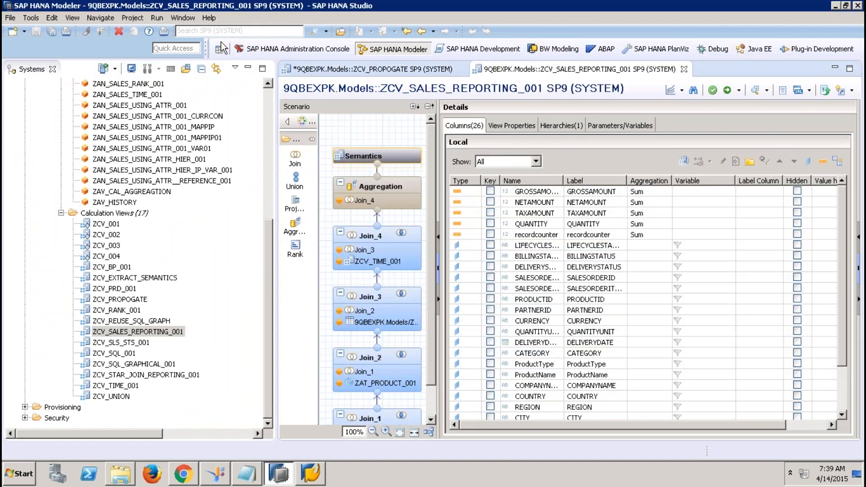
click(249, 68)
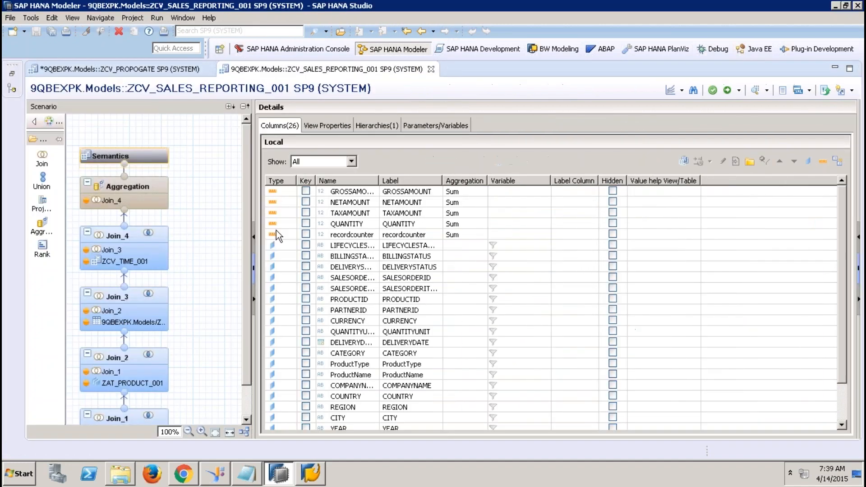
scroll(212, 294, down, 2)
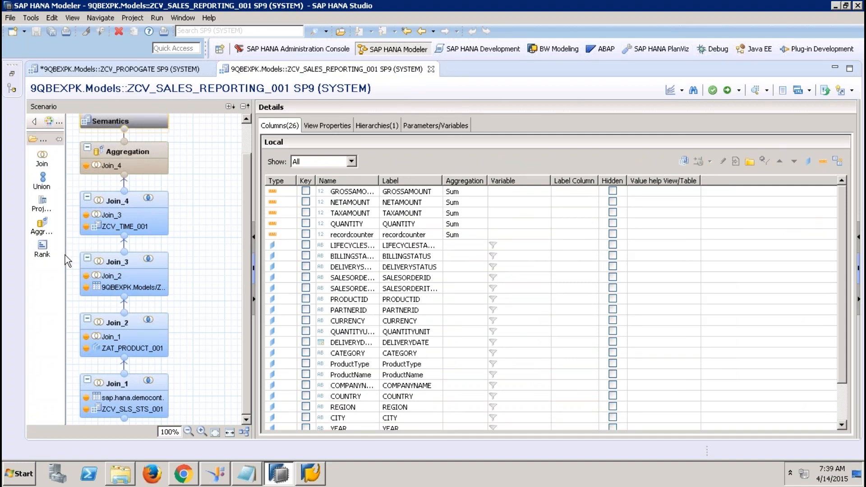
- Examine the inputs and join conditions of the join nodes in ZCV_SALES_REPORTING_001, comparing Join_1, Join_2 and Join_4
click(134, 383)
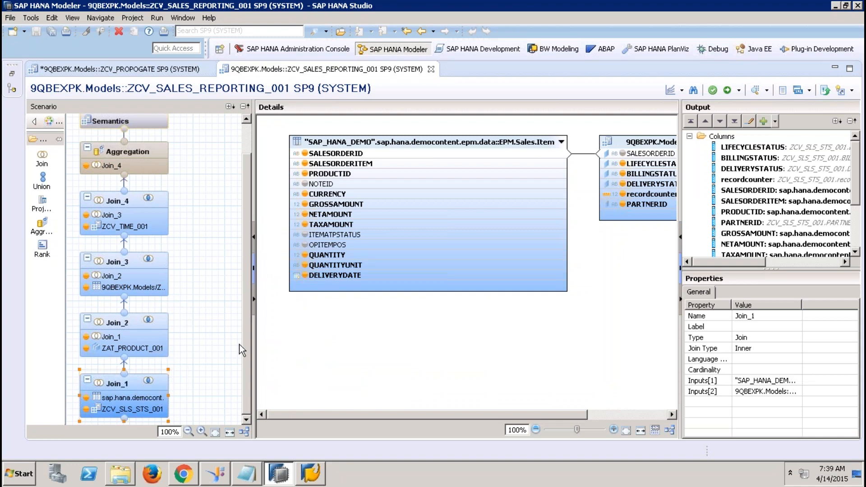
click(147, 324)
click(149, 262)
click(131, 209)
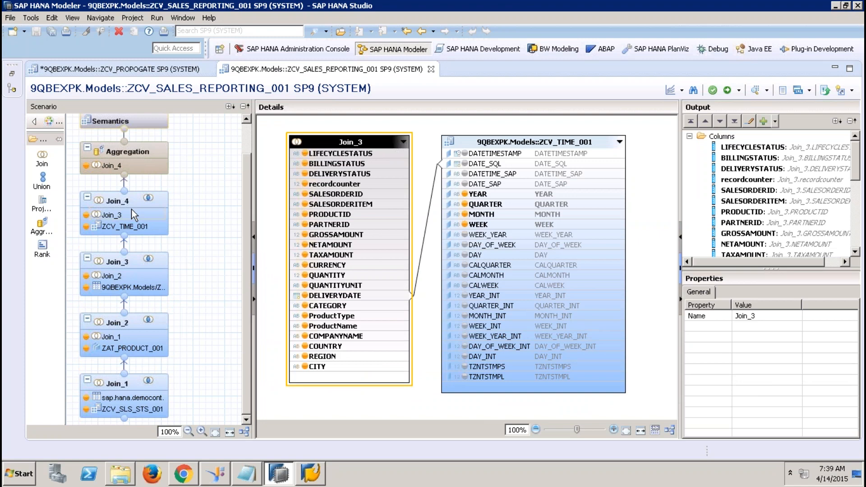
click(135, 198)
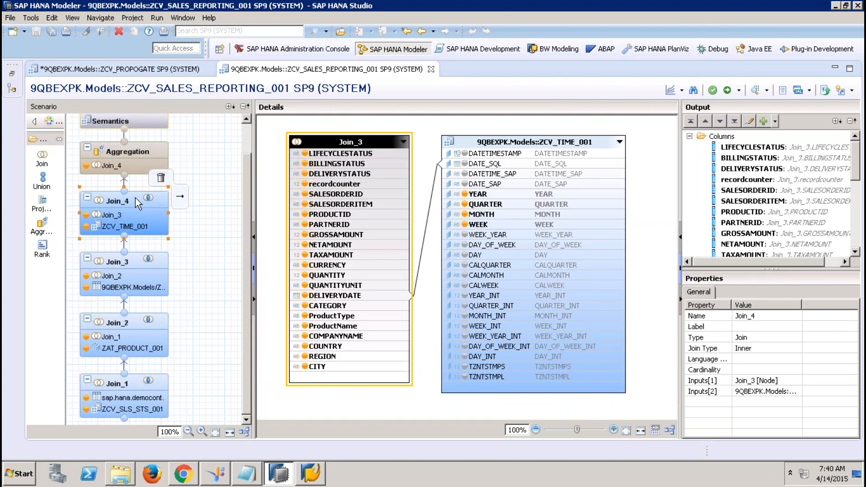
click(126, 323)
click(128, 386)
click(142, 344)
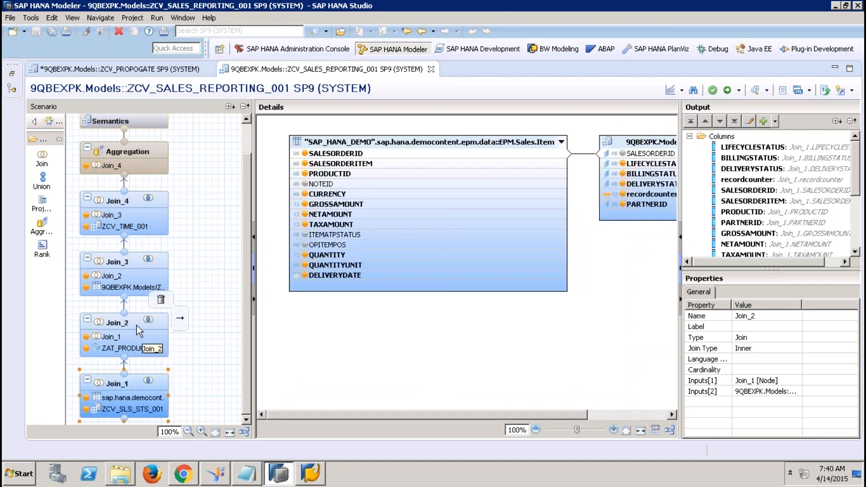
click(135, 388)
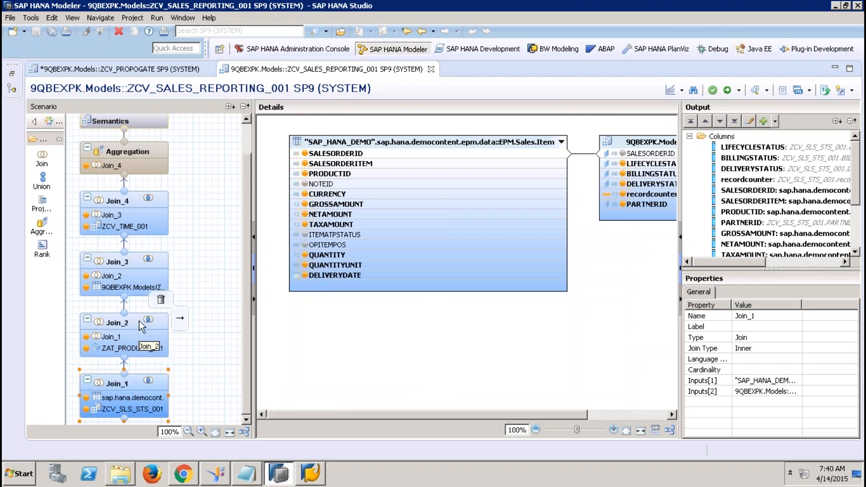
click(141, 326)
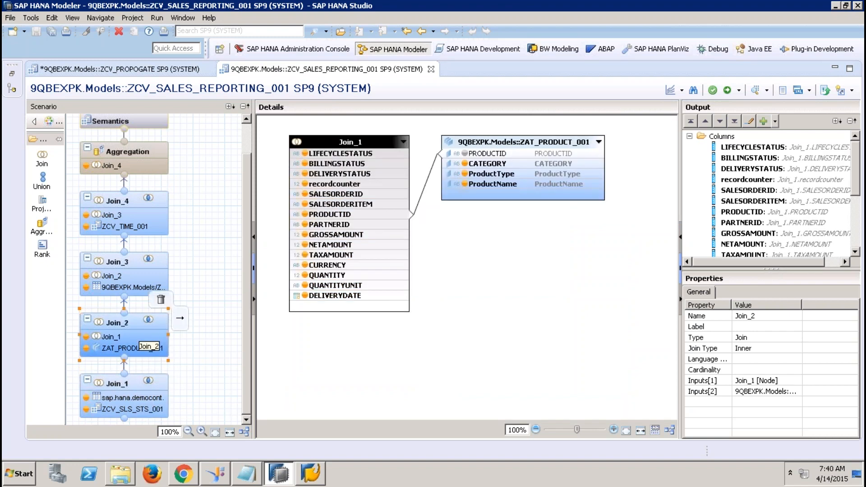
- Review the inputs and columns of Join_3, Join_4 and the Aggregation node in ZCV_SALES_REPORTING_001
click(135, 271)
click(137, 212)
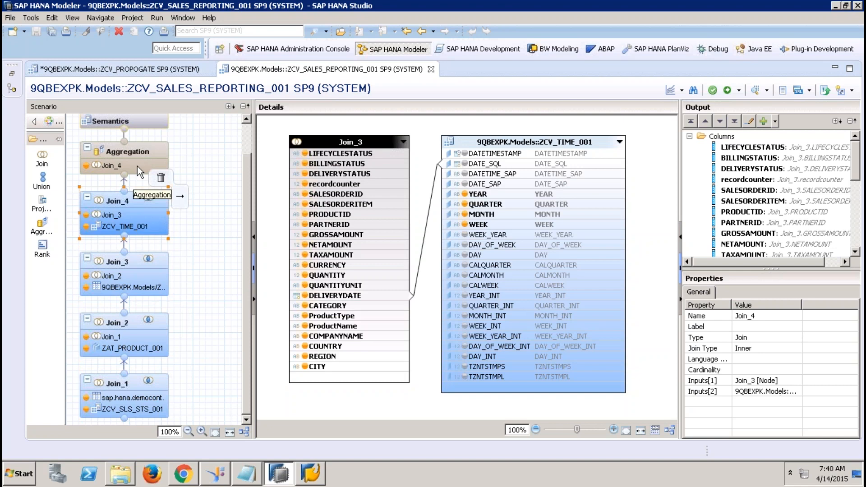
click(143, 156)
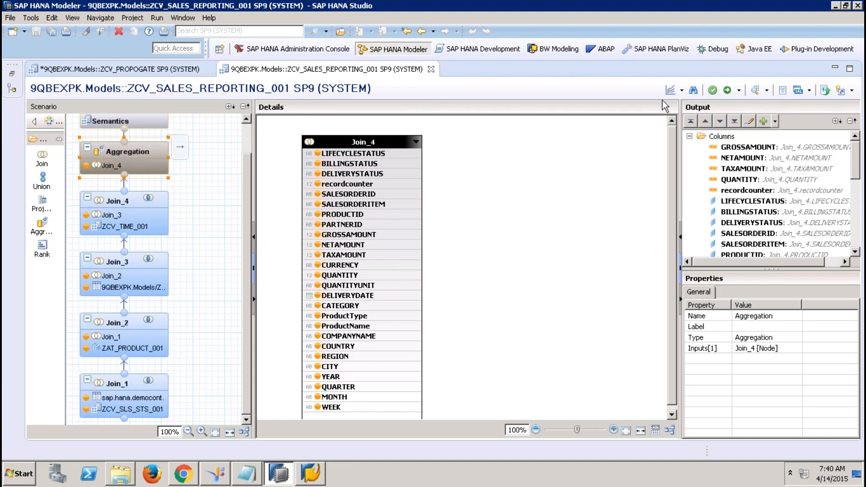
- Start a debug session for ZCV_SALES_REPORTING_001 by executing its default query, and show the debug view
click(682, 90)
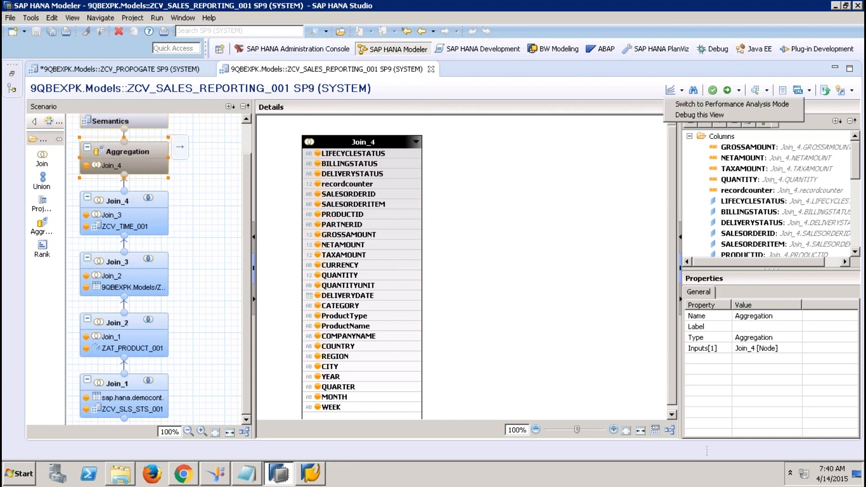
click(693, 114)
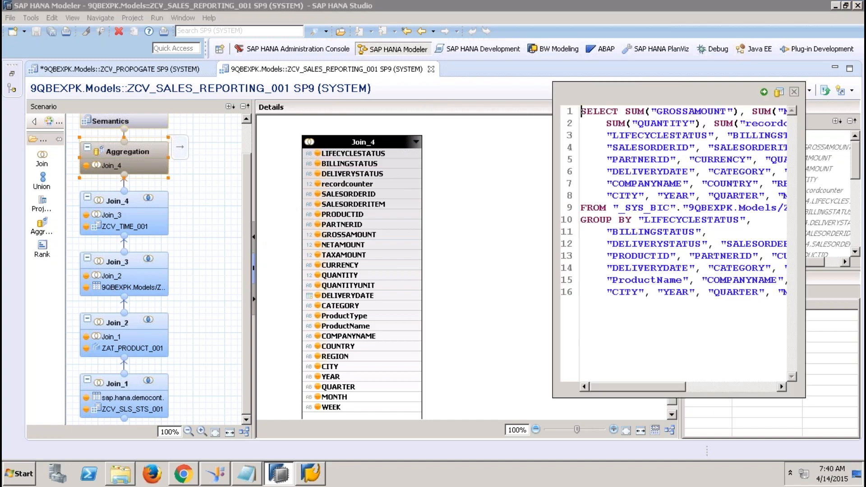
click(764, 92)
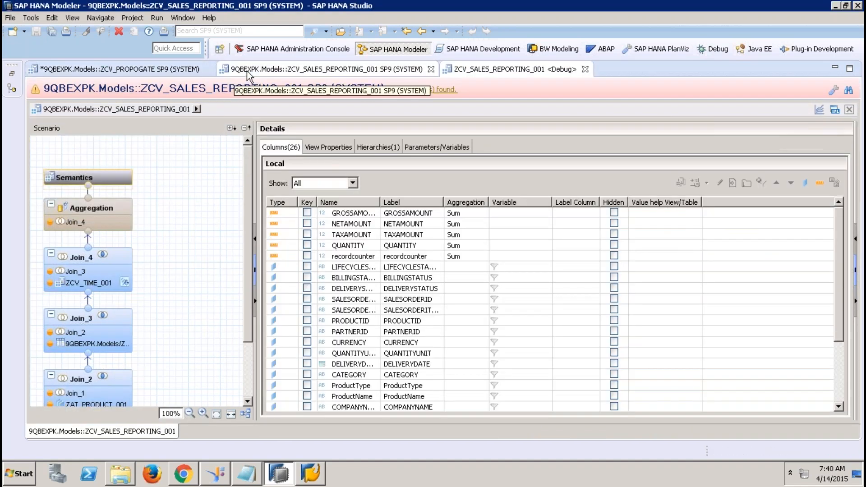
click(248, 72)
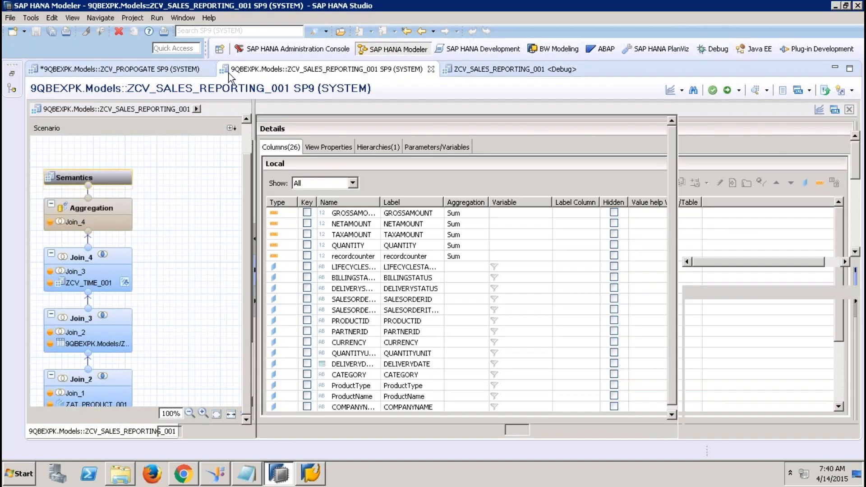
click(466, 70)
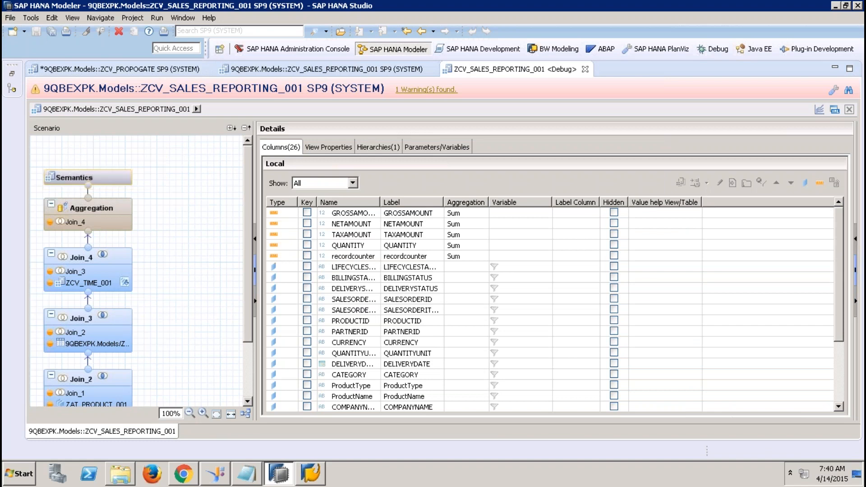
- Run the debug queries of Join_1 and Join_2 to view their intermediate data
scroll(249, 370, down, 2)
click(90, 369)
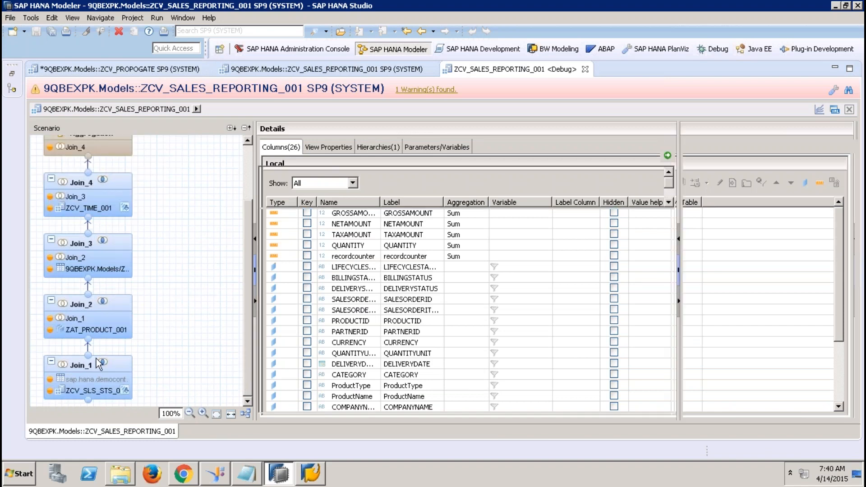
click(668, 158)
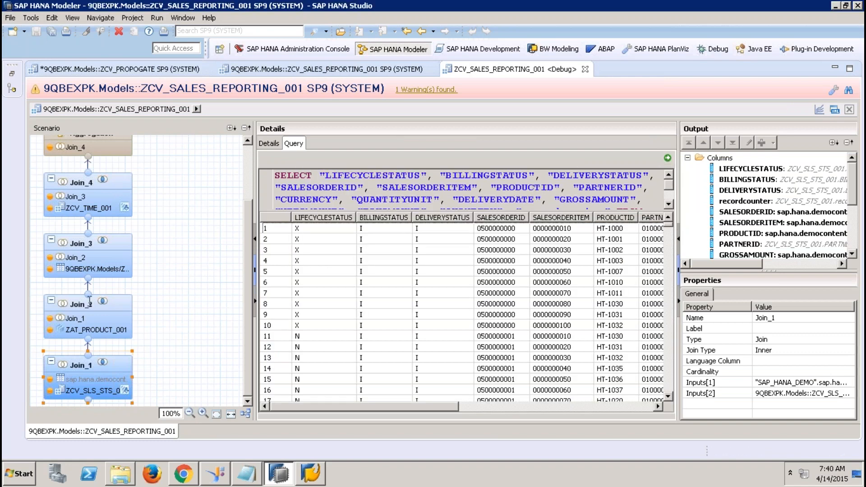
click(91, 328)
click(668, 159)
- Run the debug queries of Join_3 and Join_4 to view their intermediate data
click(79, 262)
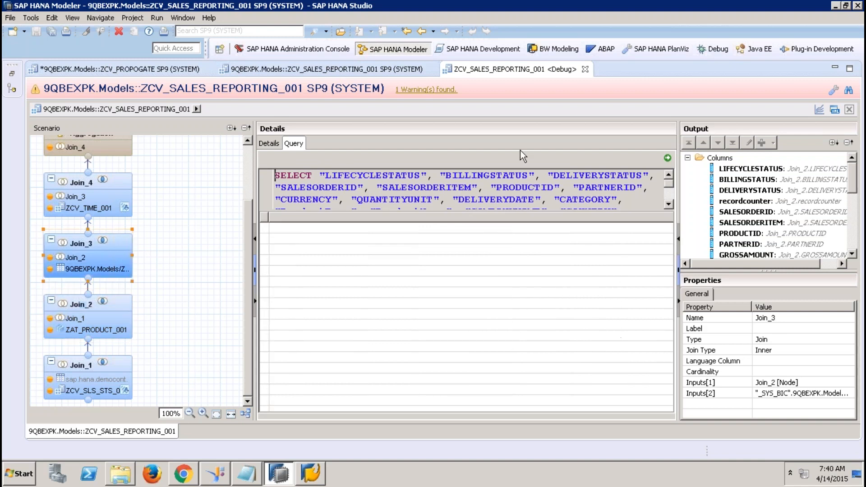
click(668, 158)
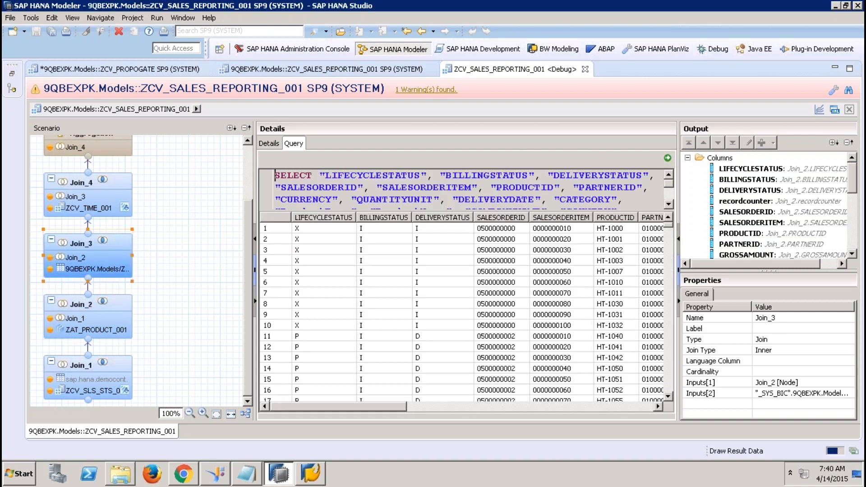
click(120, 186)
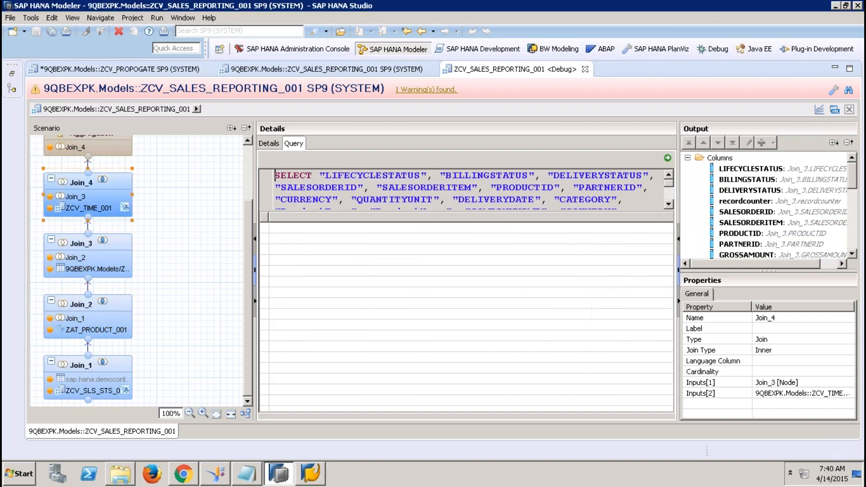
click(668, 158)
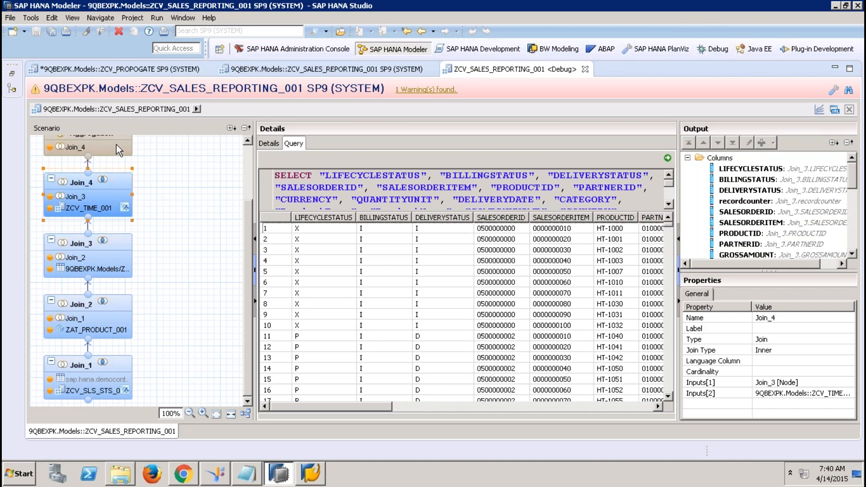
- Run the debug query on the Aggregation node's Join_4 input, review its summed measures, and close the debug session
click(120, 150)
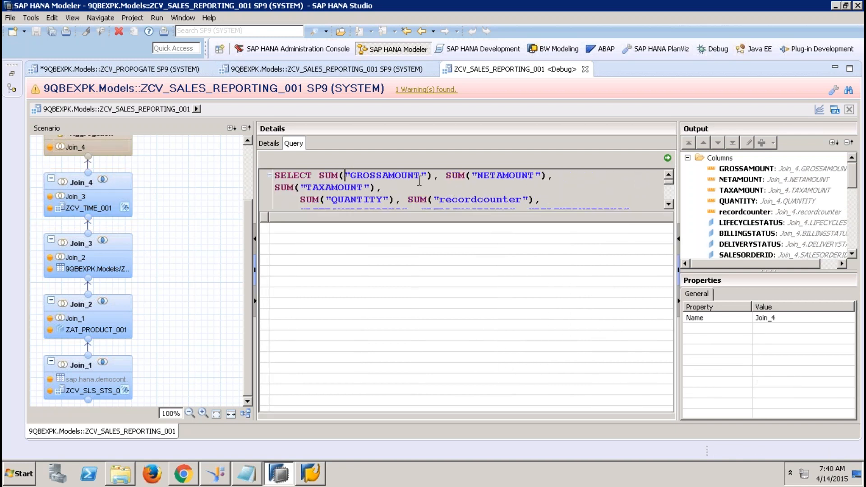
drag(345, 175, 391, 189)
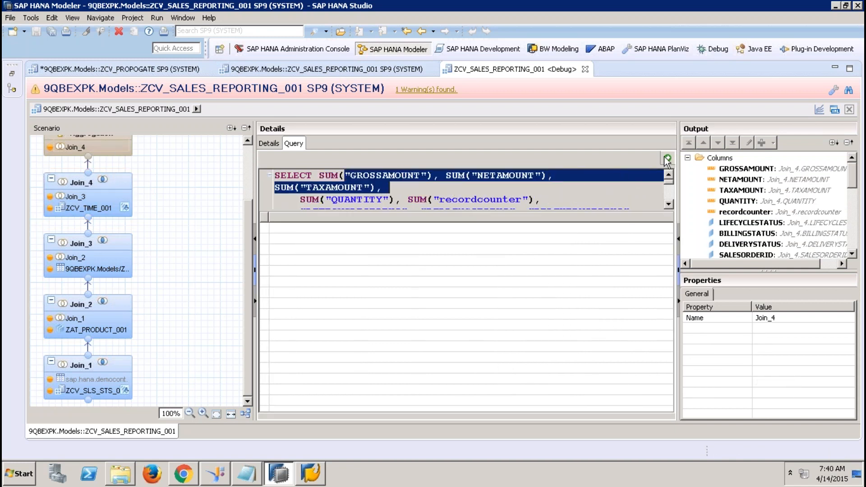
click(668, 159)
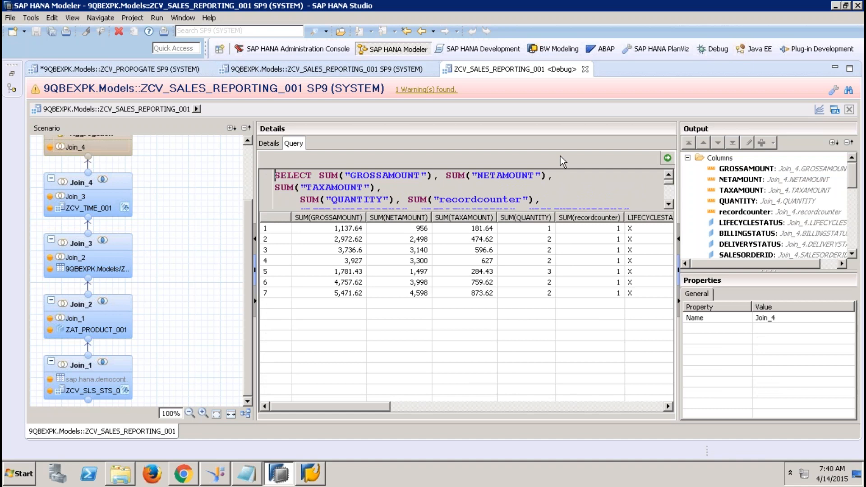
click(248, 185)
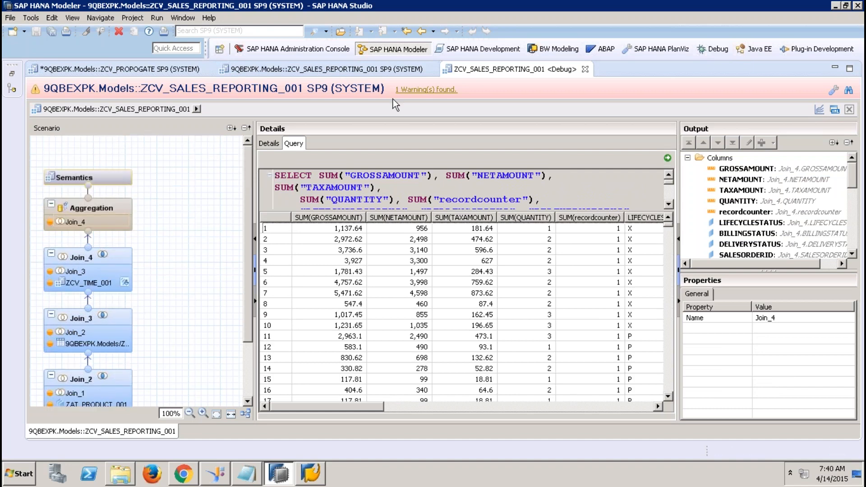
click(586, 70)
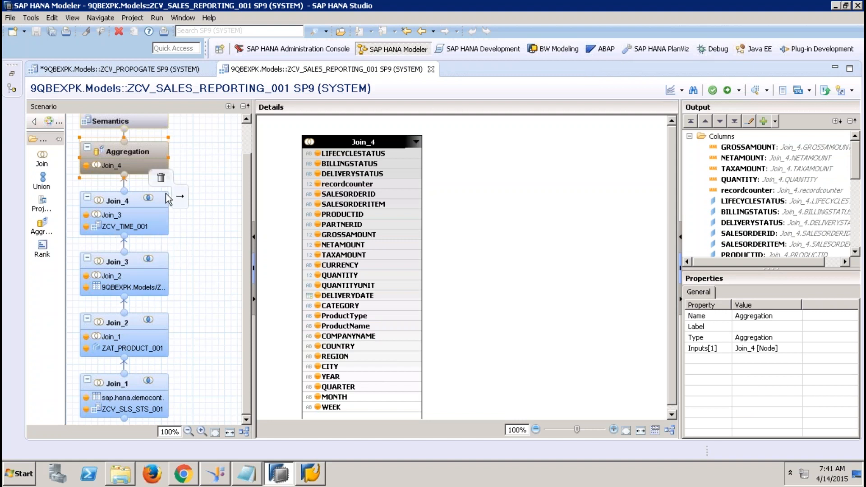
- Trace the data flow from Join_1 up to Join_4, checking the ZCV_TIME_001 source joined in Join_4
mouse_move(167, 413)
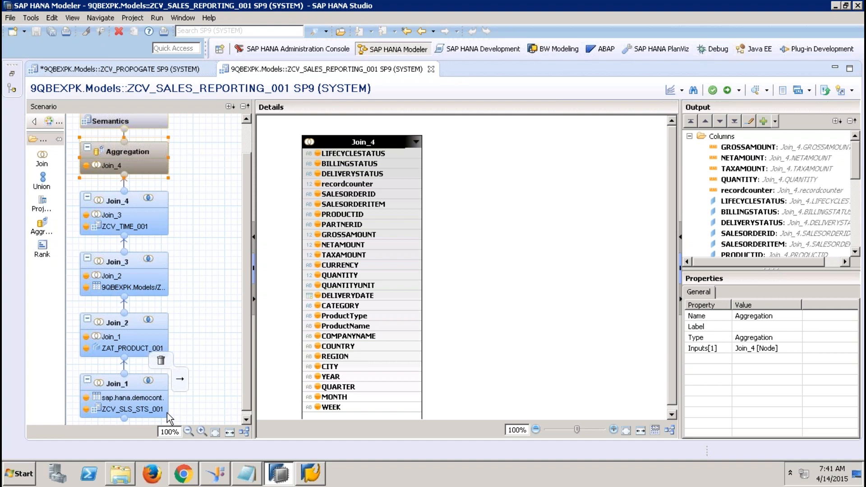
click(129, 201)
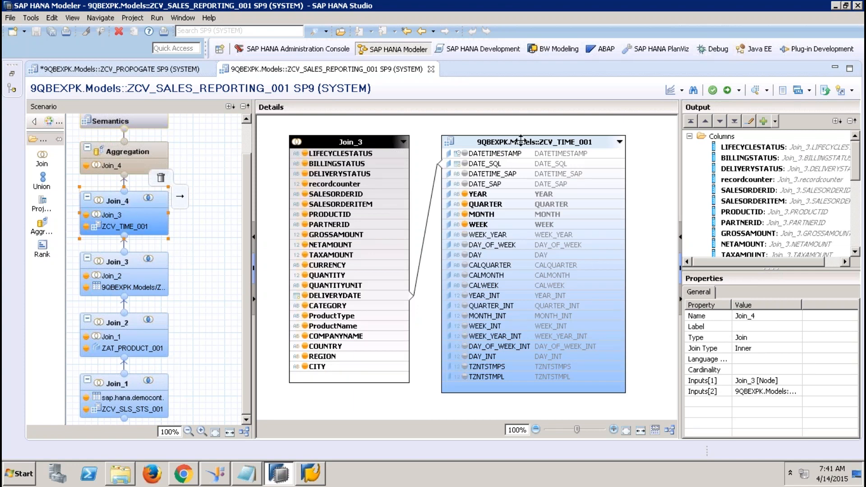
click(521, 141)
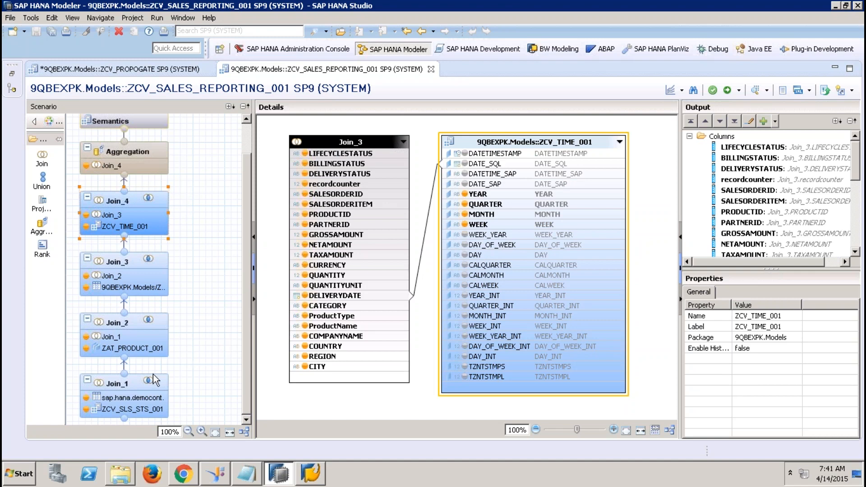
click(125, 392)
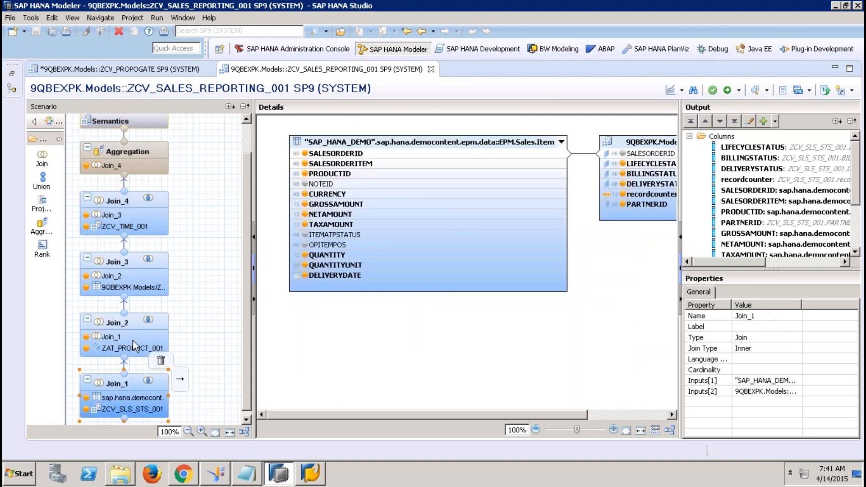
click(130, 329)
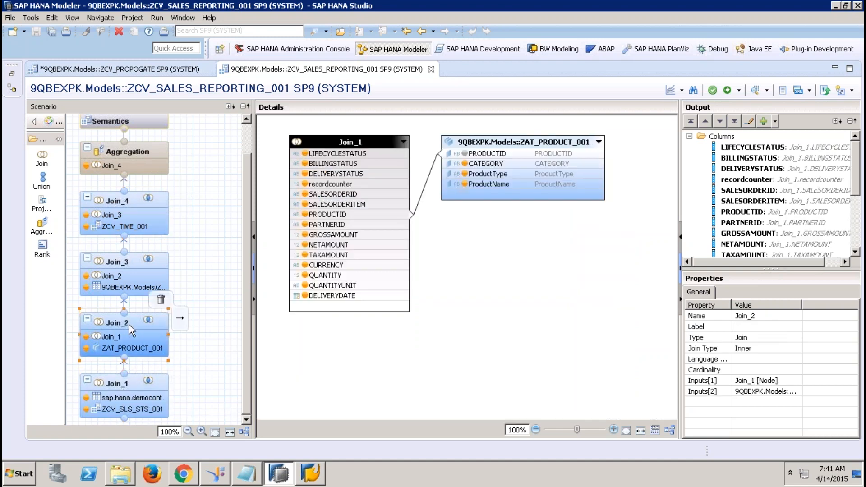
click(133, 270)
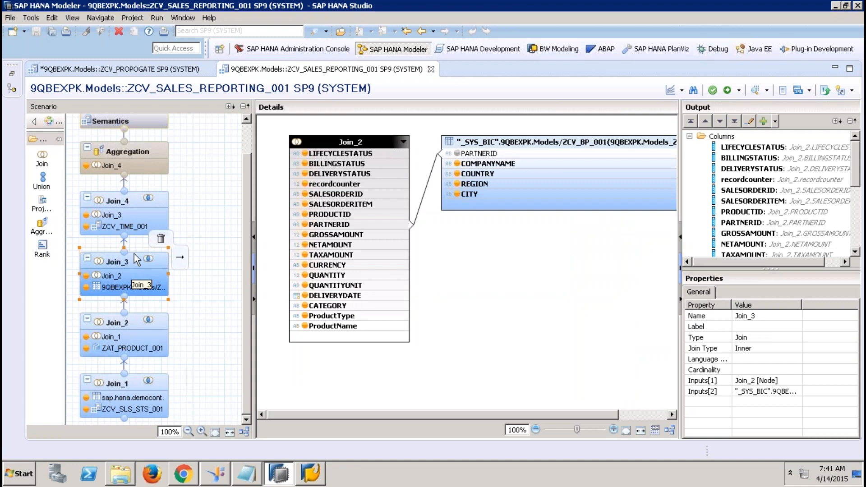
click(137, 210)
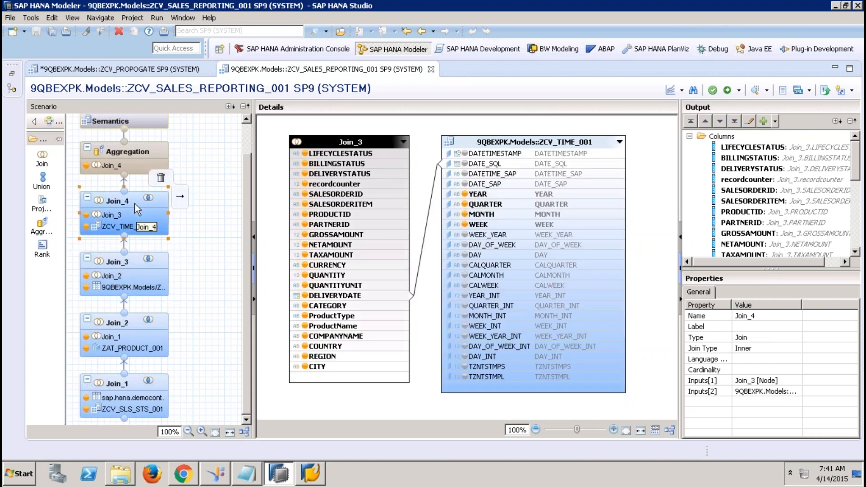
click(542, 141)
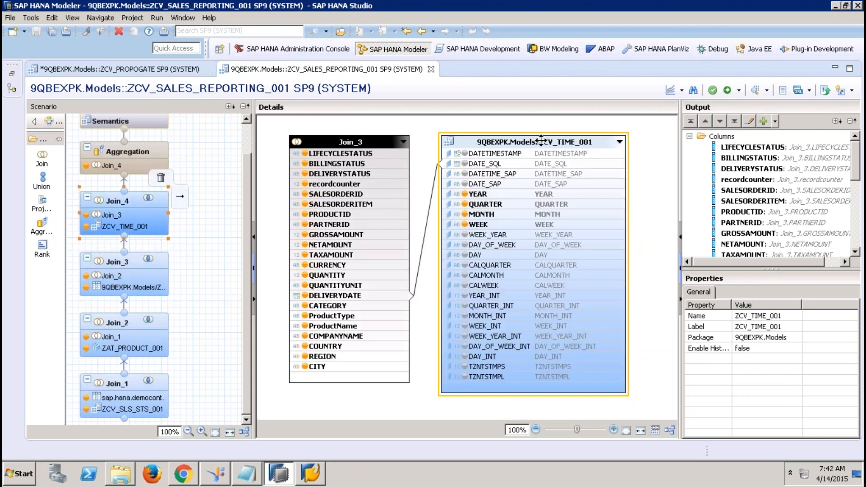
- Compare the Aggregation node with the mappings of Join_3, Join_4 and Join_1
click(149, 152)
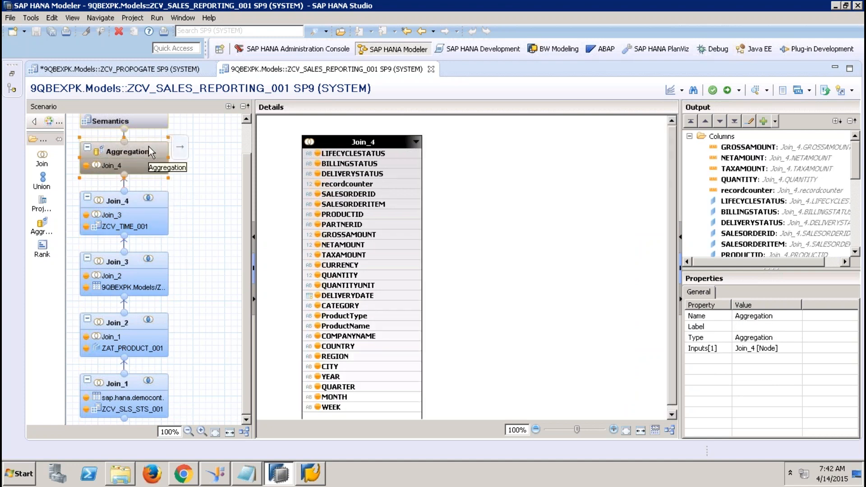
click(107, 264)
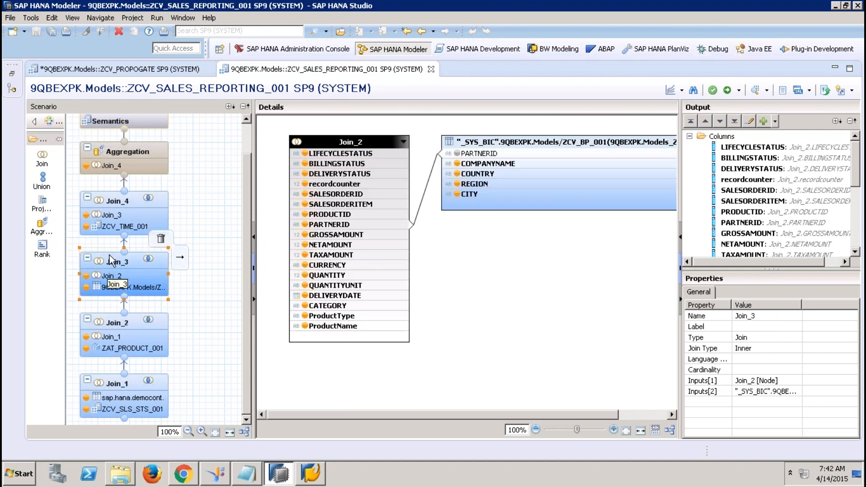
click(129, 195)
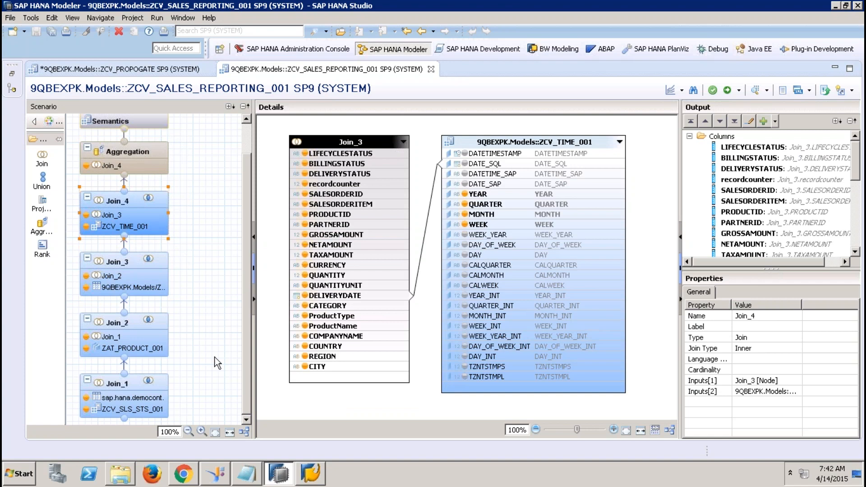
click(126, 387)
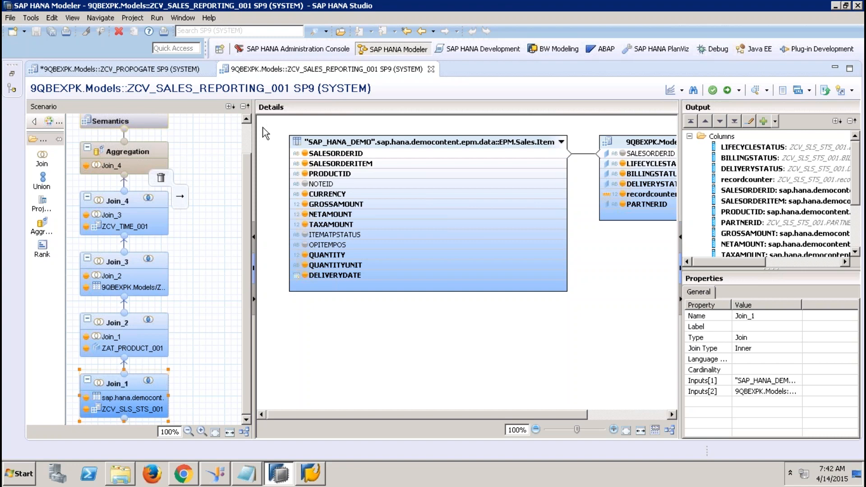
- Set Execute In to SQL Engine in the view properties of the ZCV_SALES_REPORTING_001 Semantics node
click(243, 136)
click(164, 158)
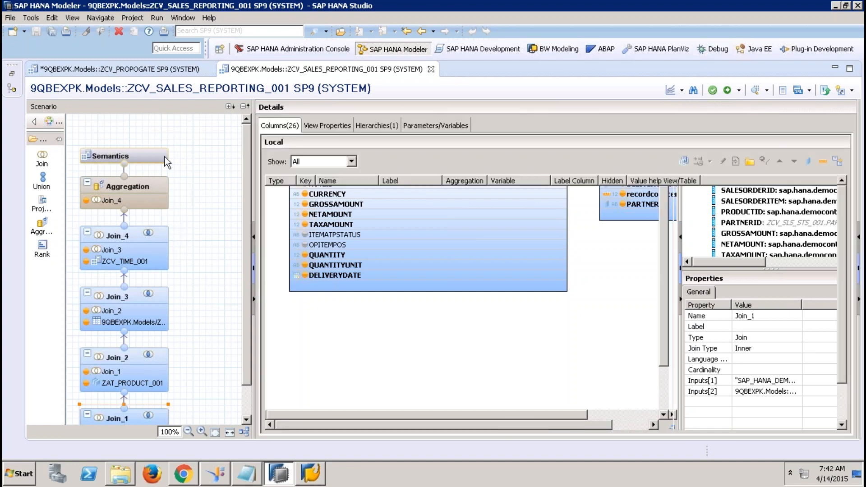
click(327, 123)
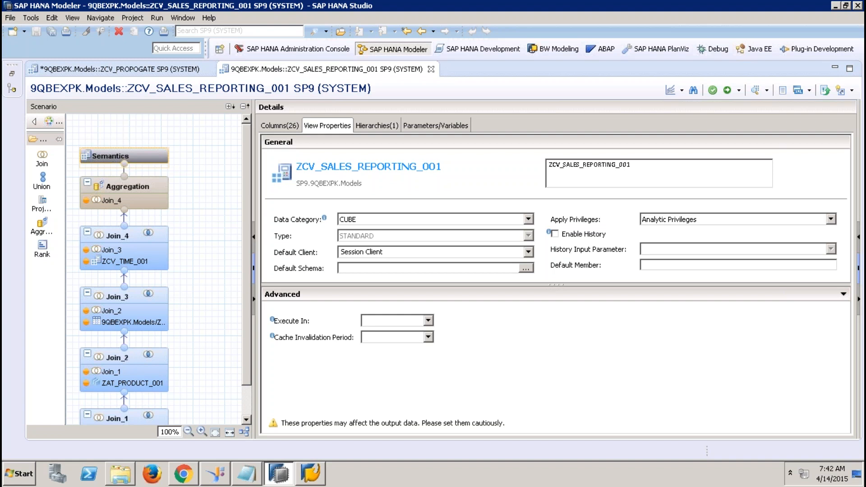
click(429, 320)
click(408, 340)
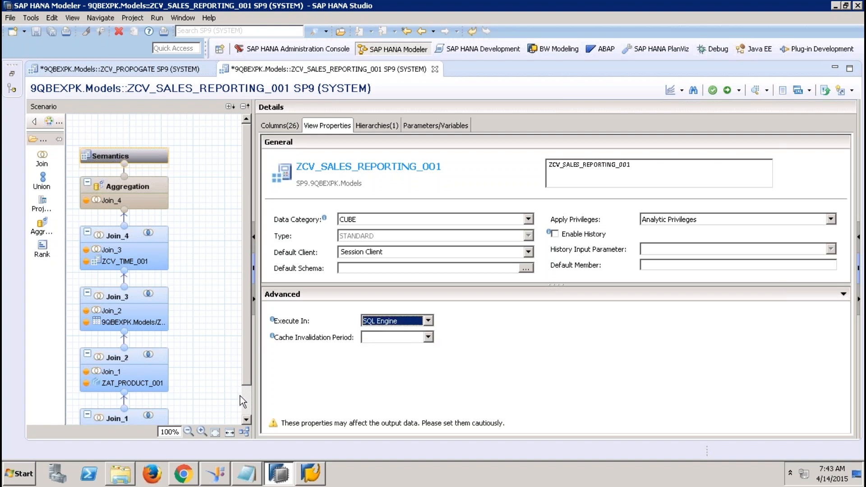
- Check the available options for the Cache Invalidation Period in the view's advanced properties, leaving it blank
scroll(246, 399, down, 2)
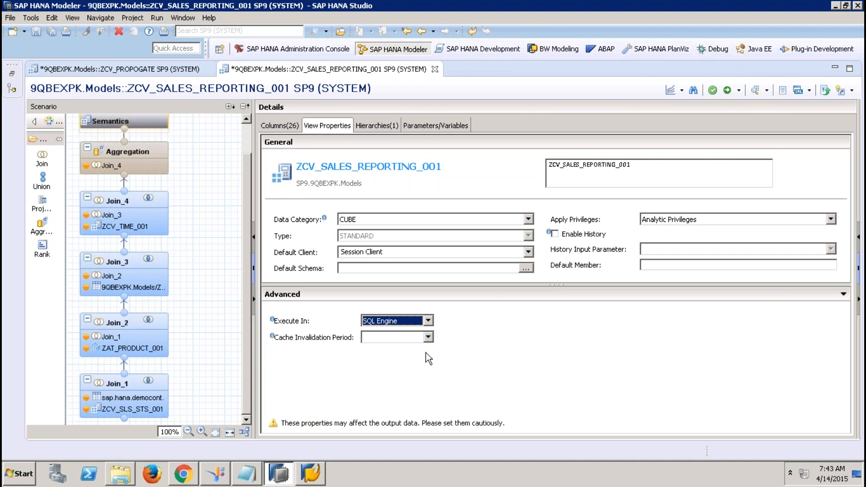
click(428, 338)
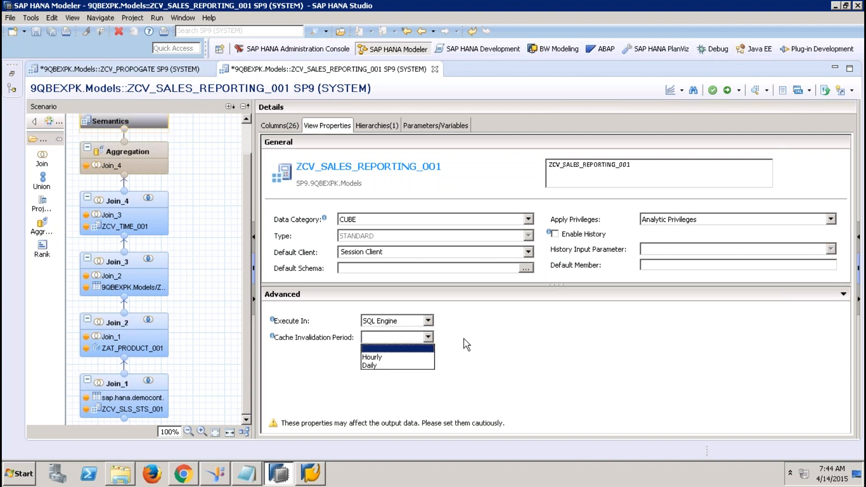
click(476, 337)
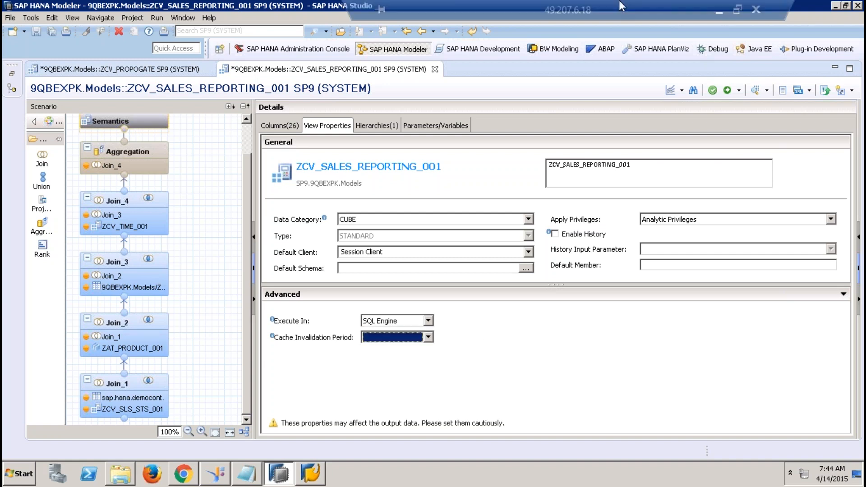
- Switch to the PowerPoint topic slide and highlight Generate Concat Attributes, Execute in SQL, Extract Semantics and Propagate to semantics in turn
click(720, 11)
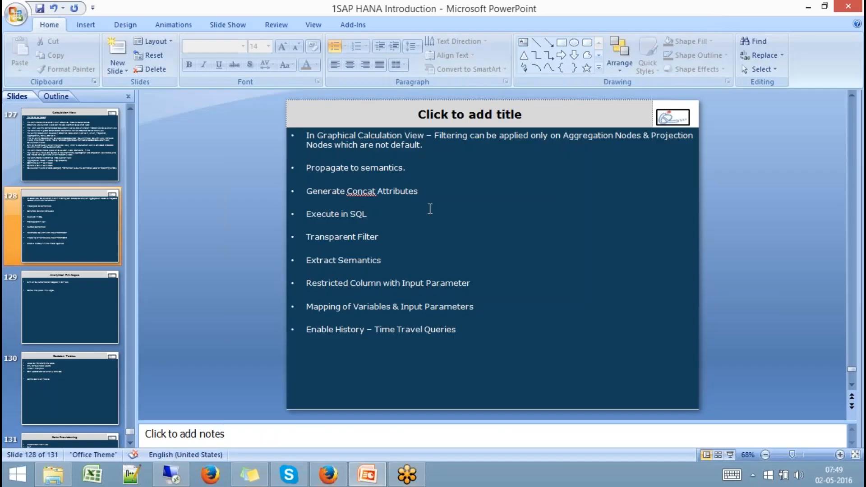
drag(306, 191, 427, 202)
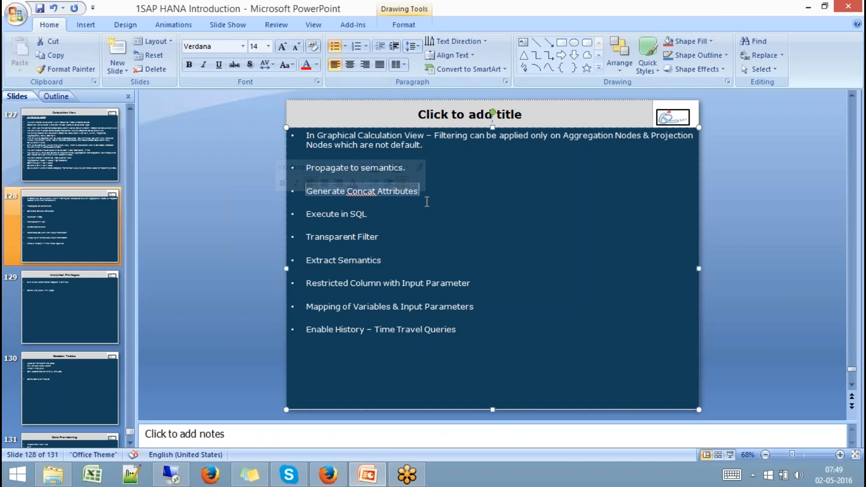
drag(377, 215, 311, 220)
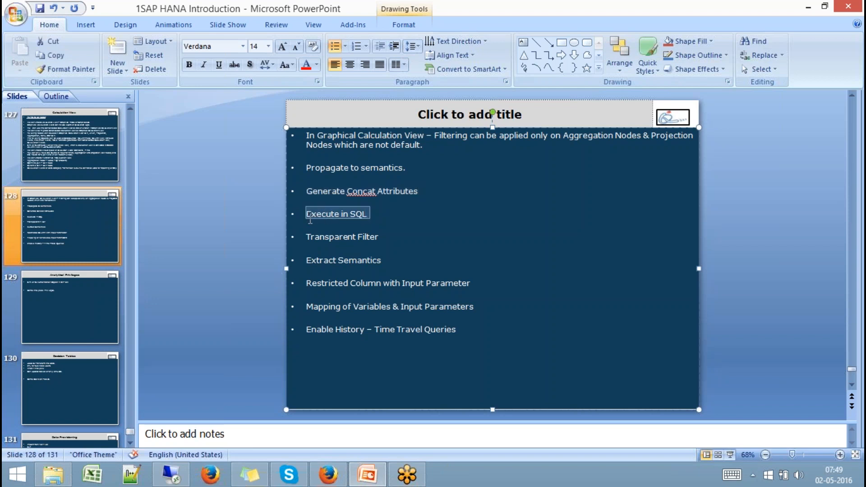
drag(396, 262, 311, 262)
drag(409, 169, 320, 170)
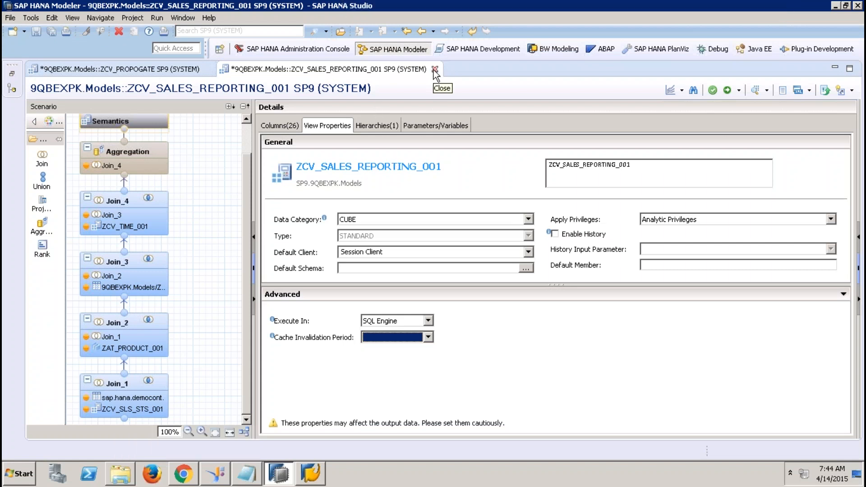
- In SAP HANA Studio, start a new calculated column in the Aggregation node and check its column type options, keeping Attribute
click(139, 155)
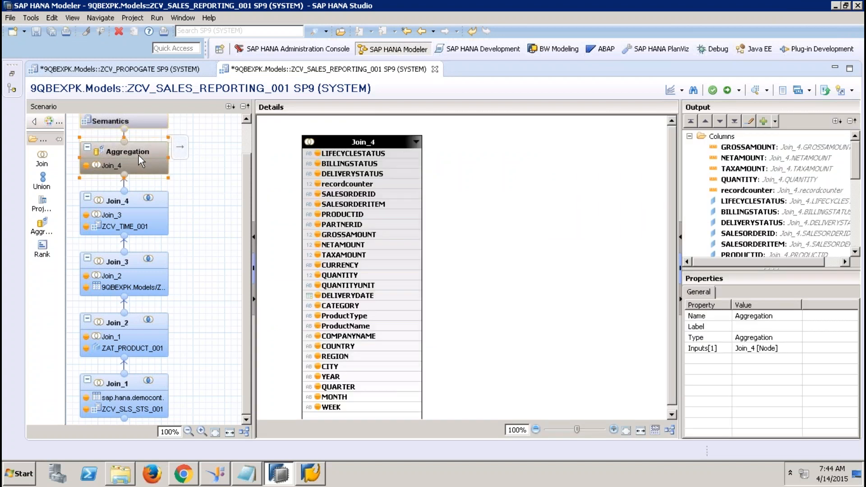
click(689, 136)
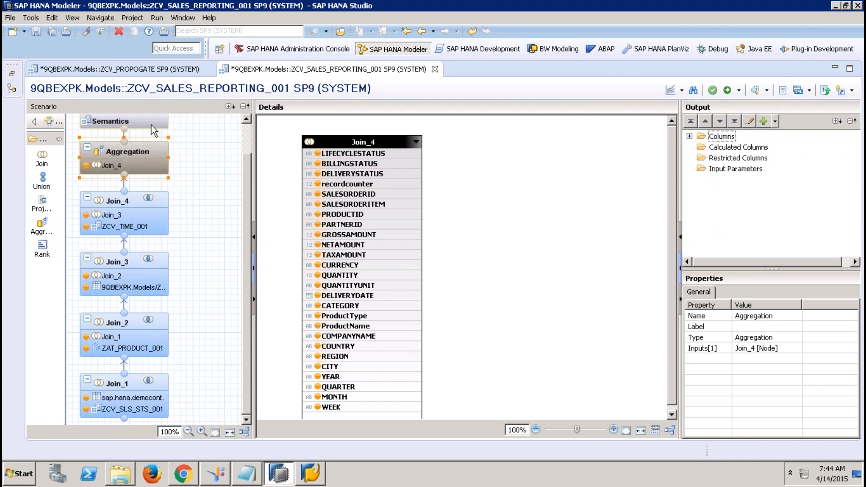
click(723, 151)
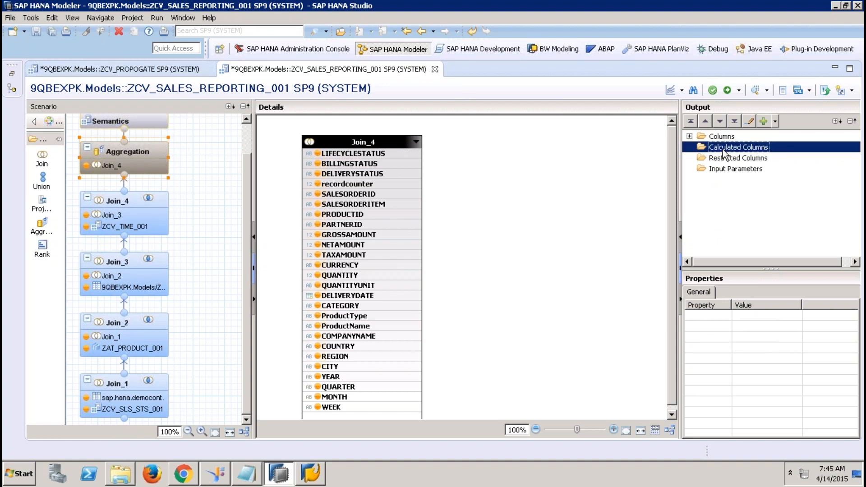
right_click(724, 152)
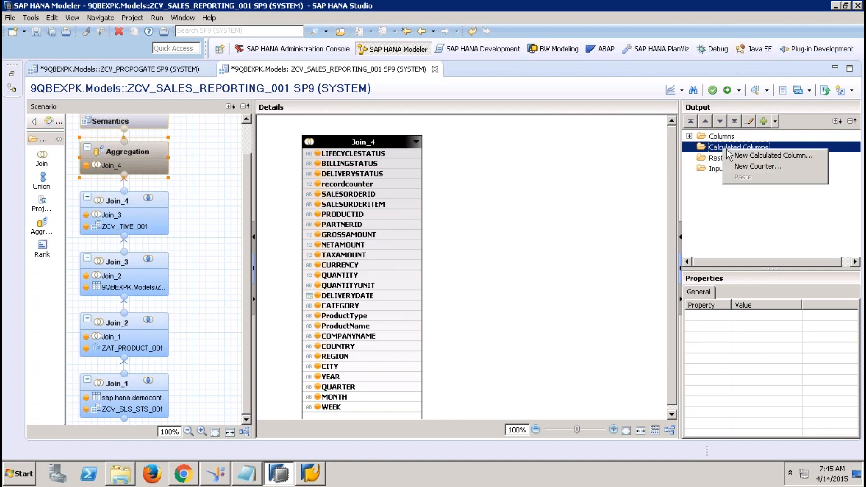
click(750, 158)
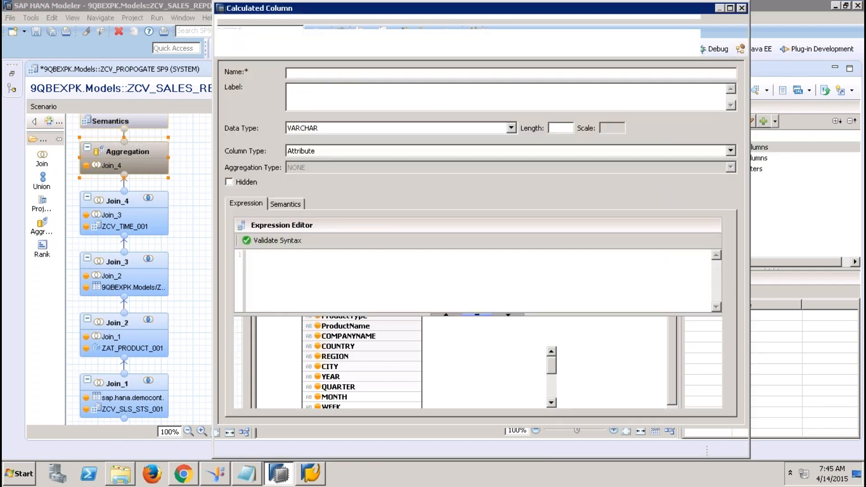
click(351, 151)
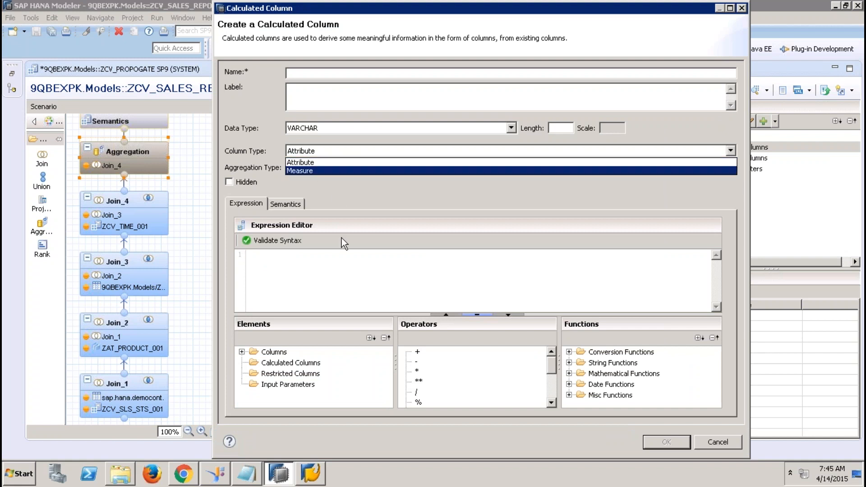
click(275, 269)
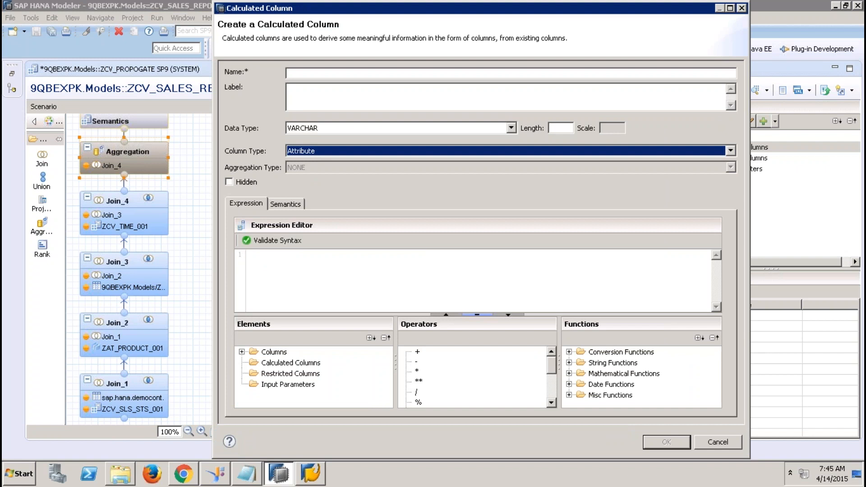
- Check the available column types for a new calculated column, and leave without creating the column
click(276, 269)
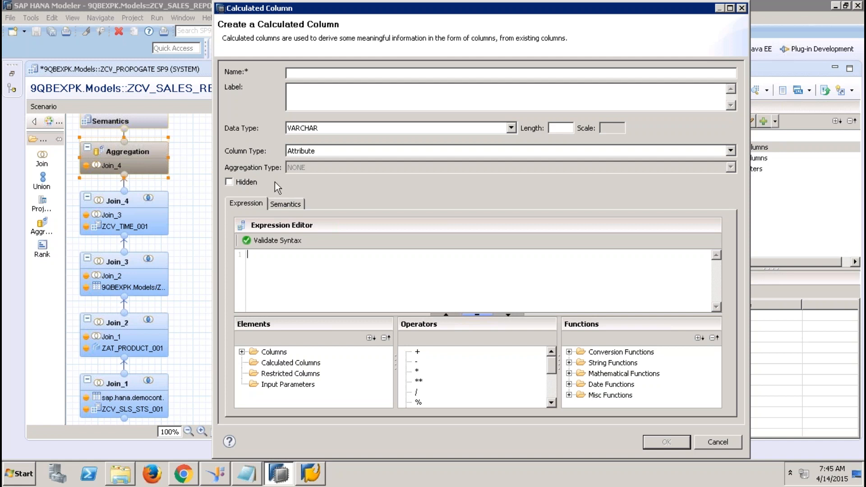
click(329, 150)
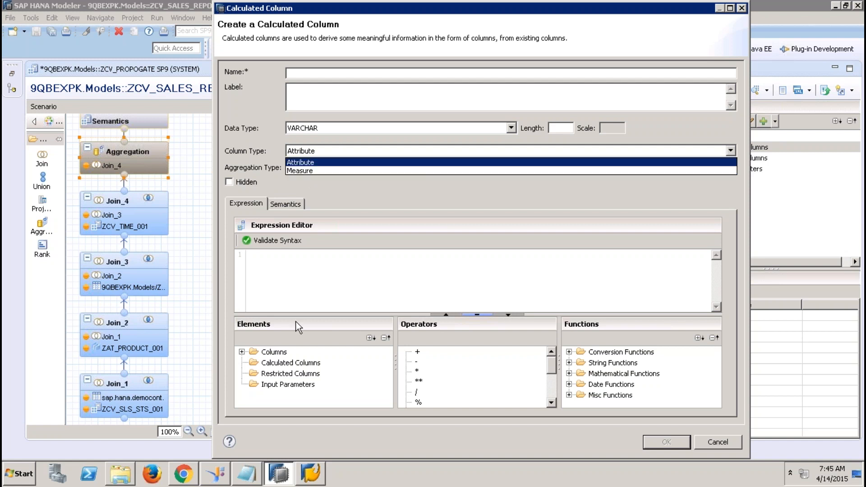
click(294, 386)
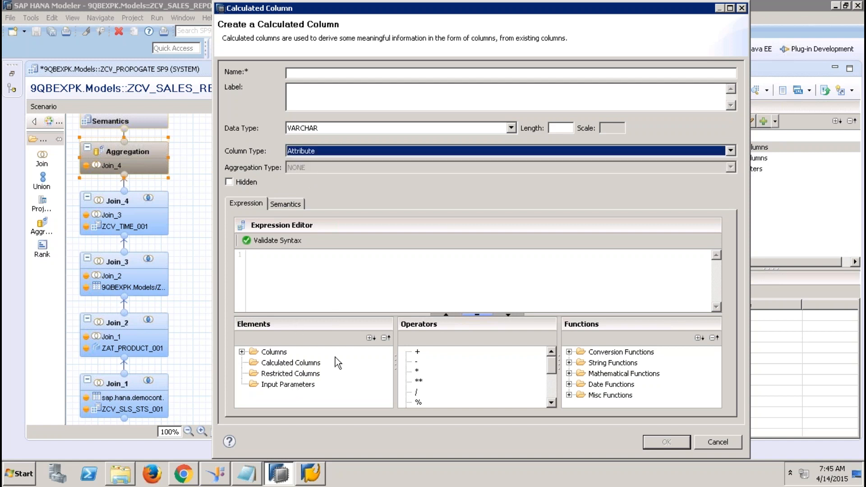
click(714, 443)
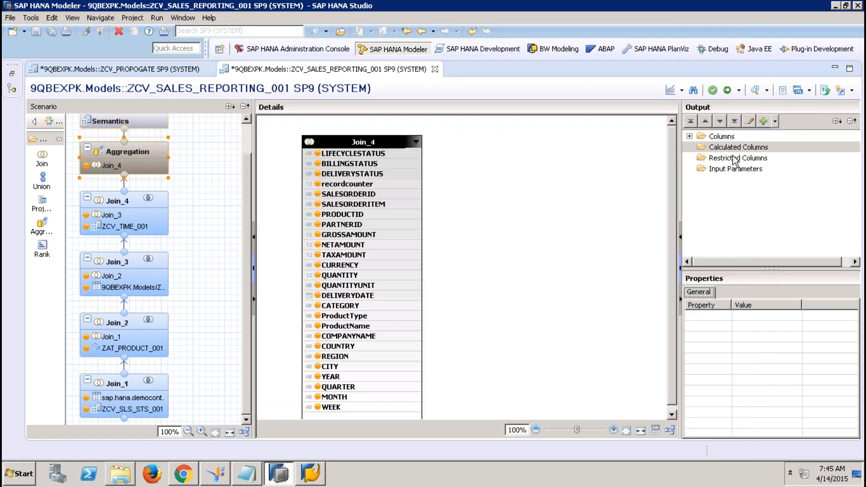
click(732, 160)
right_click(732, 160)
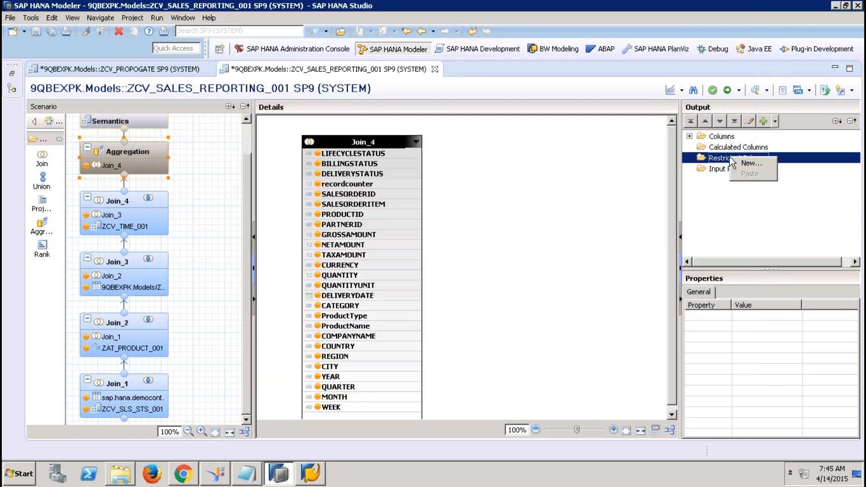
click(744, 165)
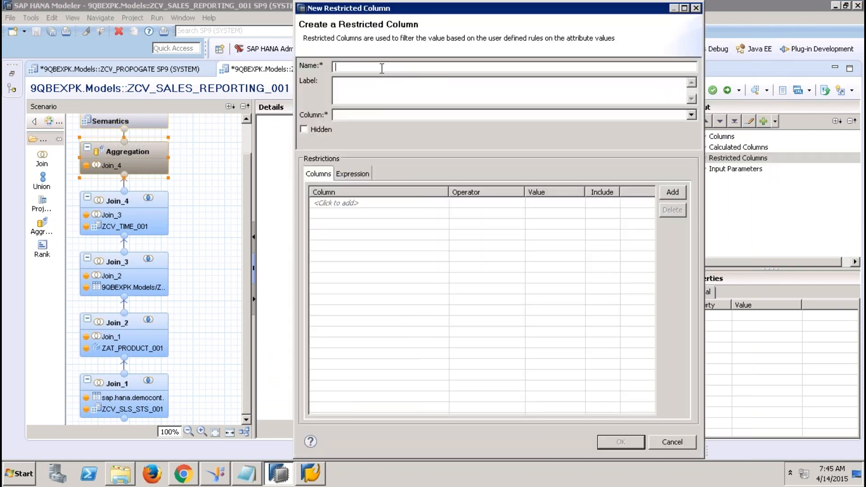
click(394, 117)
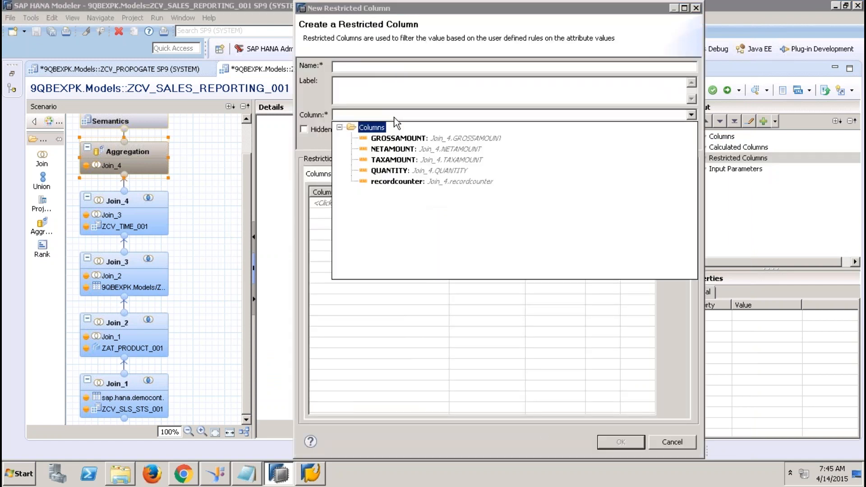
click(401, 139)
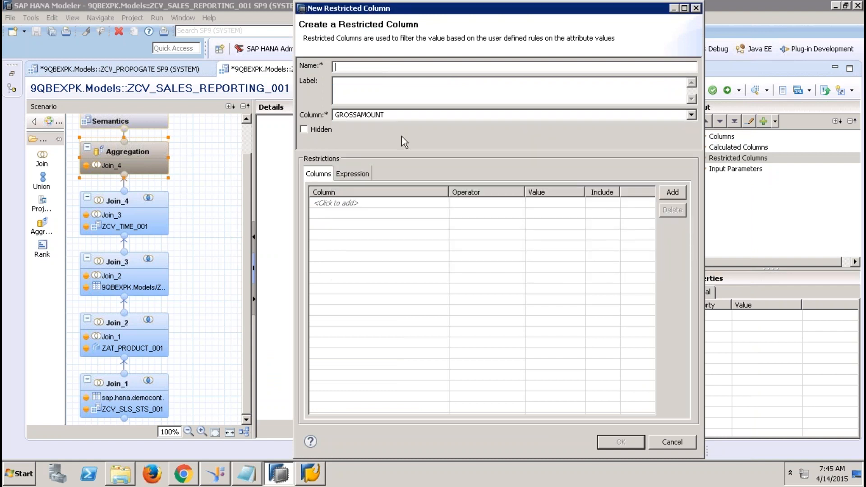
click(552, 206)
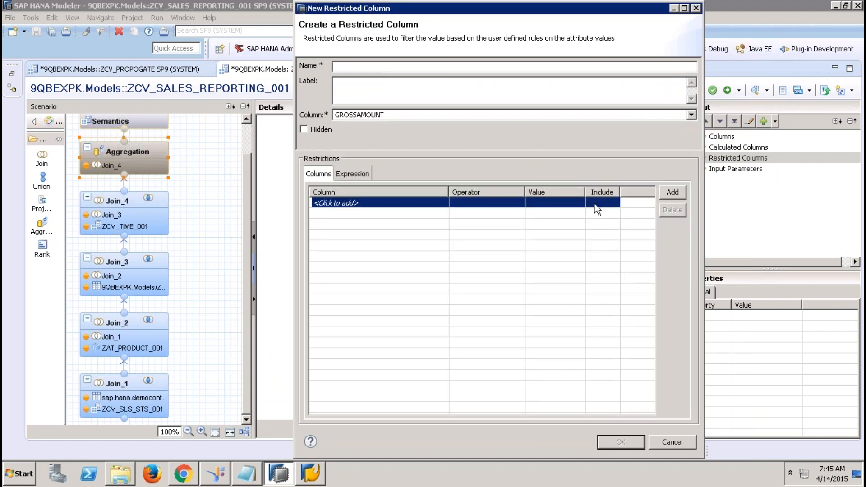
click(438, 201)
click(440, 202)
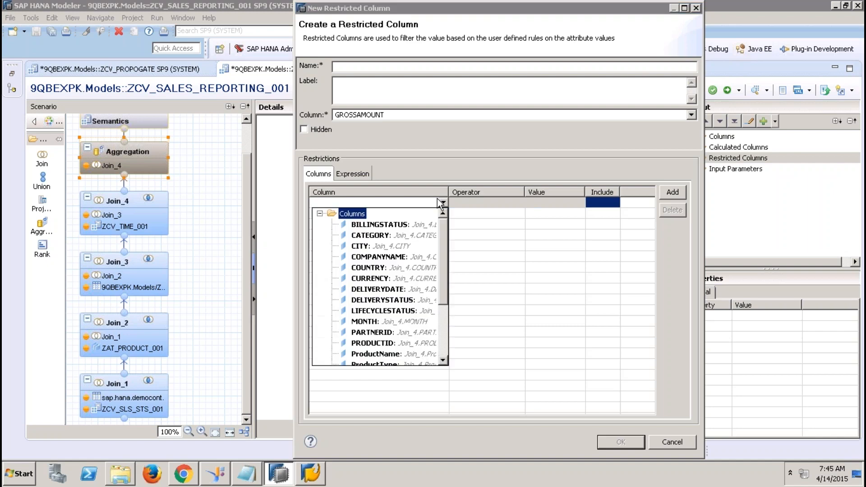
click(558, 288)
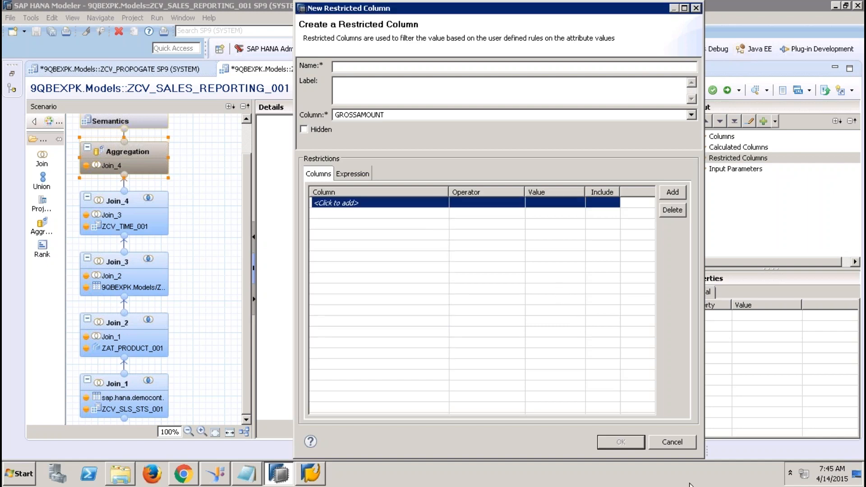
click(675, 442)
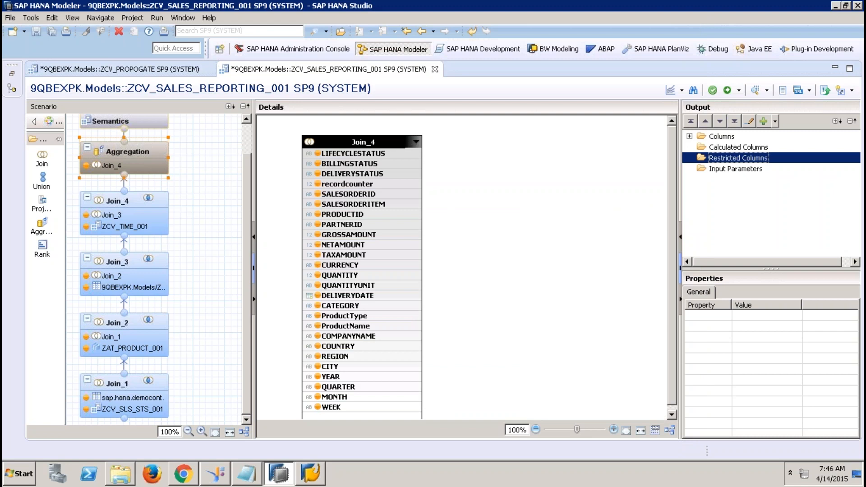
- Preview the raw data of ZCV_SALES_REPORTING_001 across to the amount and quantity columns, and close the preview
click(758, 95)
click(173, 89)
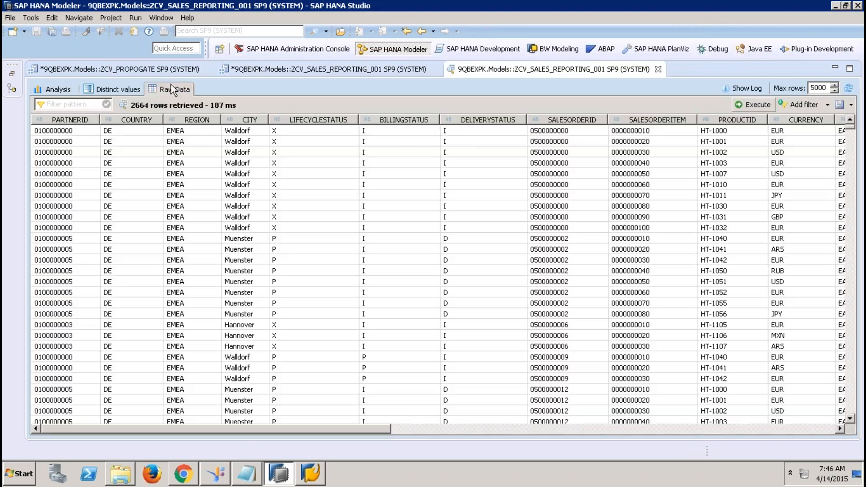
click(565, 429)
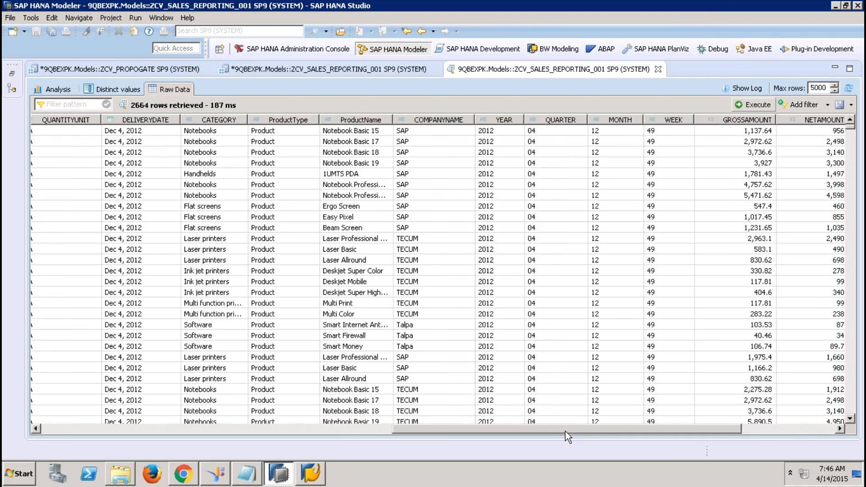
click(761, 430)
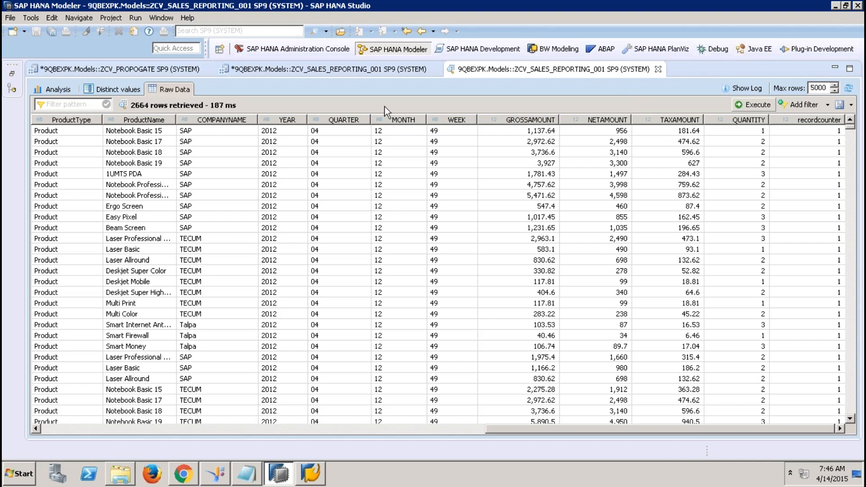
click(658, 69)
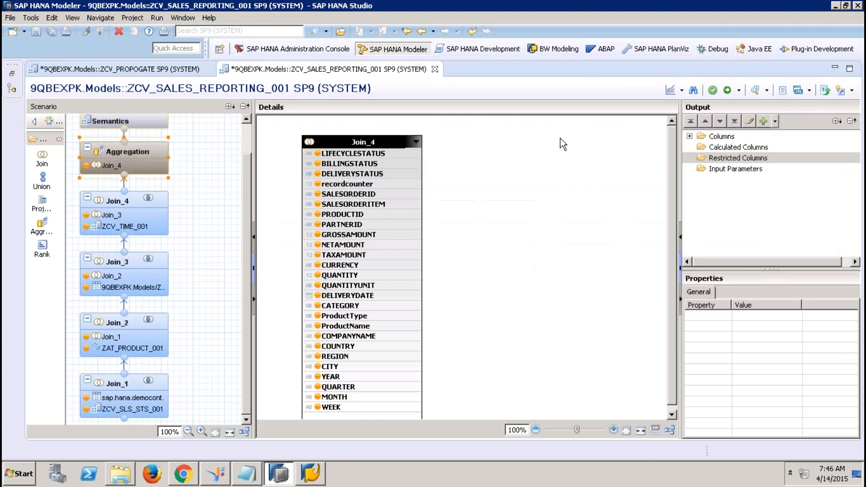
- Start a new restricted column named GrosssAmount_emea in the Aggregation node, based on the GROSSAMOUNT column
right_click(750, 162)
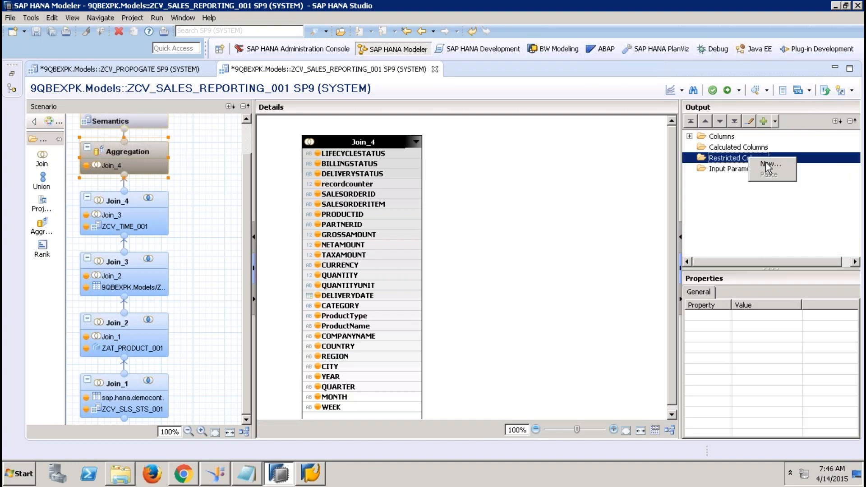
click(767, 165)
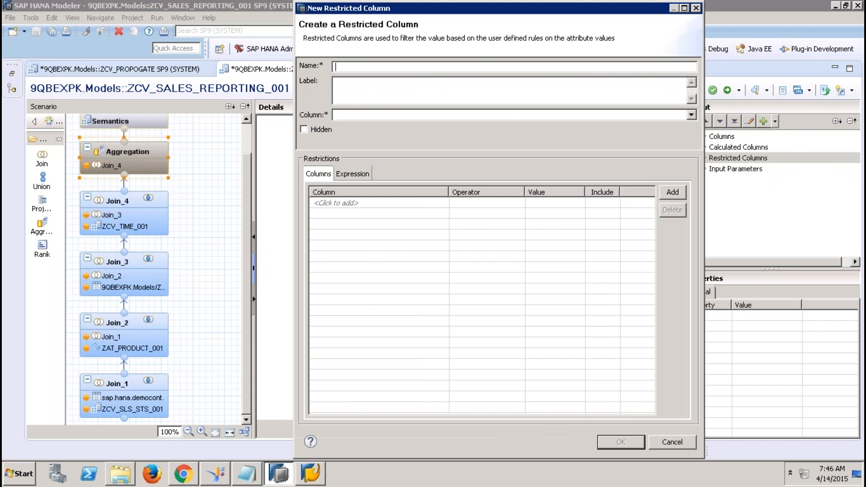
text(GrosssAmount_emea)
key(Tab)
click(415, 114)
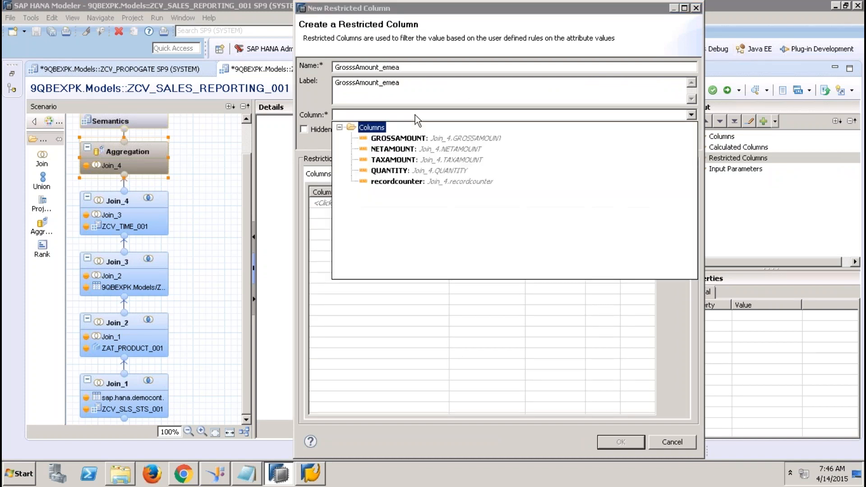
click(394, 139)
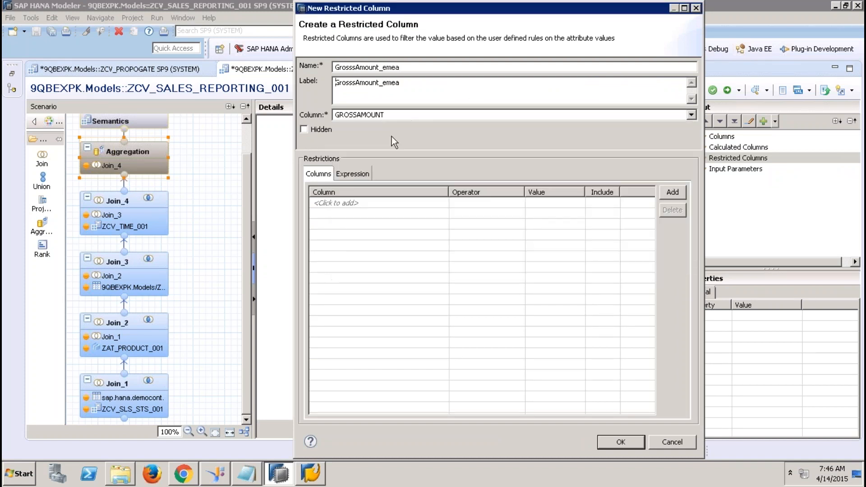
- Add a restriction to the new column where REGION equals the fixed value EMEA
click(370, 205)
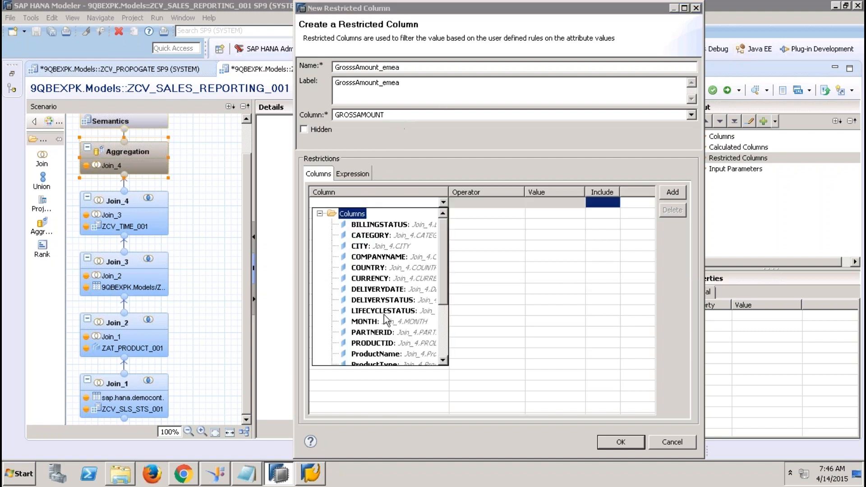
scroll(444, 319, down, 3)
click(402, 307)
click(551, 203)
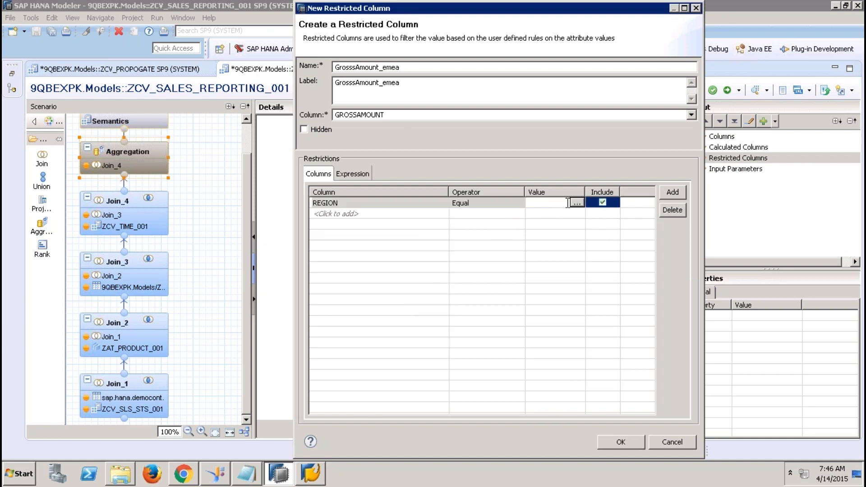
click(579, 204)
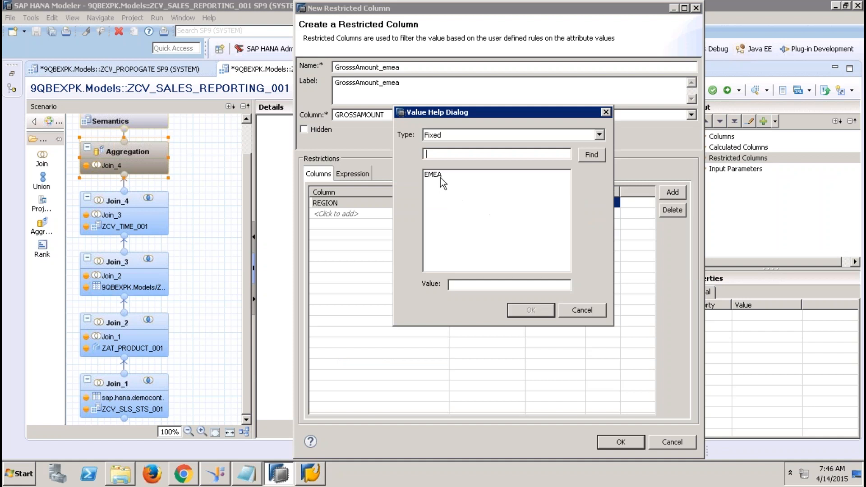
double_click(440, 177)
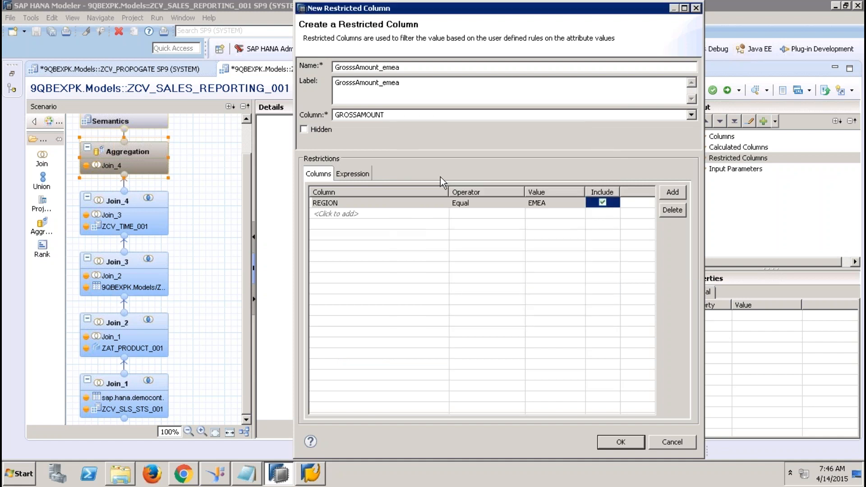
- Review the value types for the REGION restriction, reselect the fixed value EMEA, and confirm the restricted column
click(573, 204)
click(580, 204)
click(467, 138)
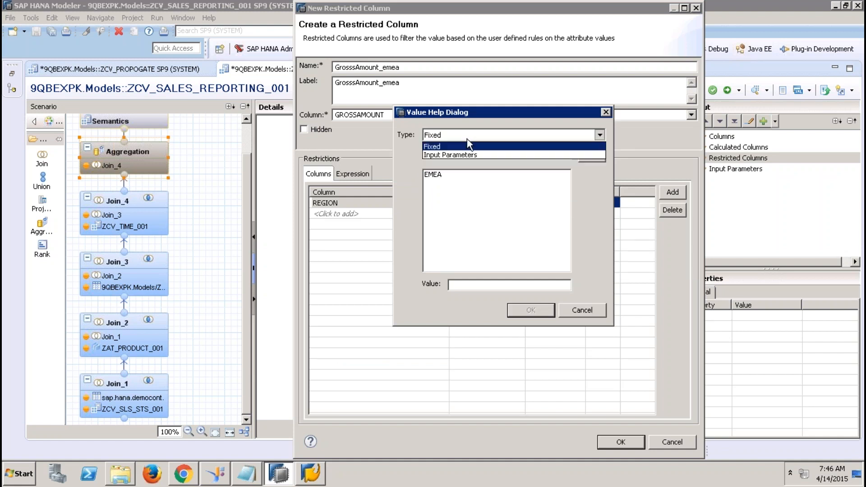
click(450, 148)
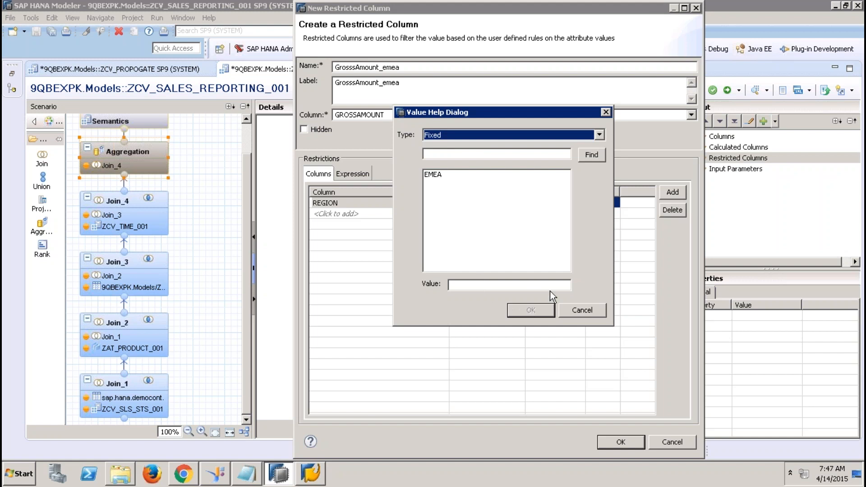
double_click(439, 178)
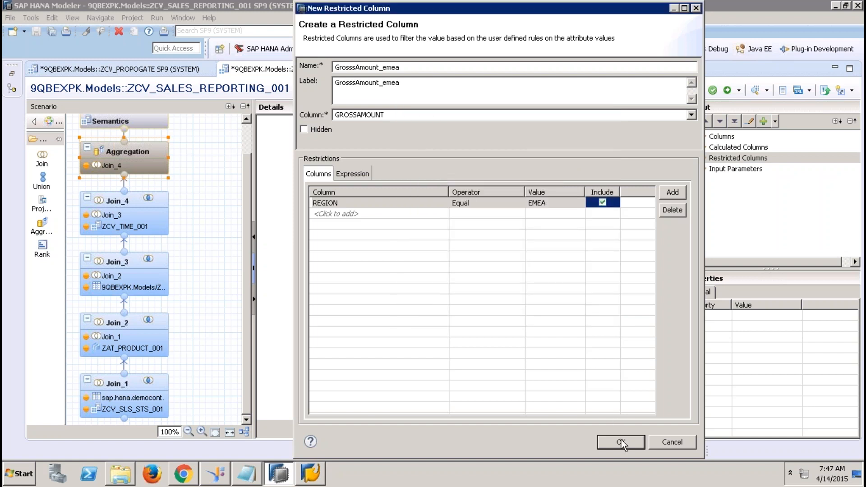
click(621, 441)
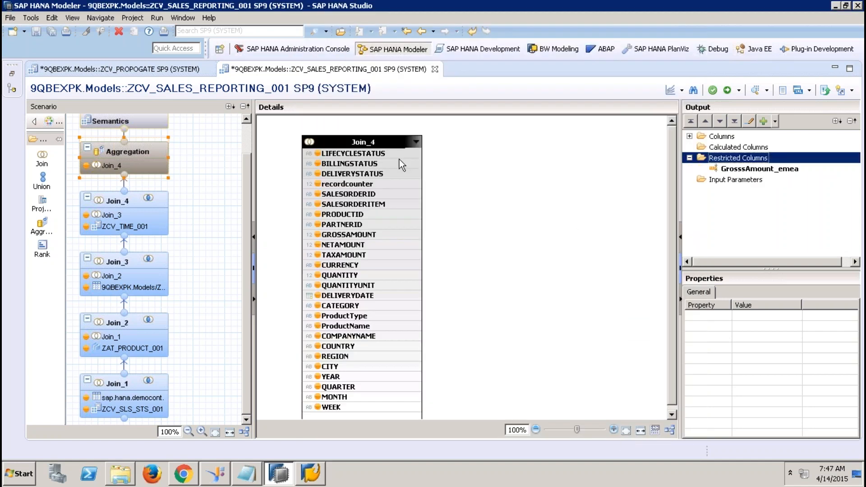
- Close the ZCV_SALES_REPORTING_001 and ZCV_PROPOGATE calculation views without saving their changes
click(435, 69)
click(495, 244)
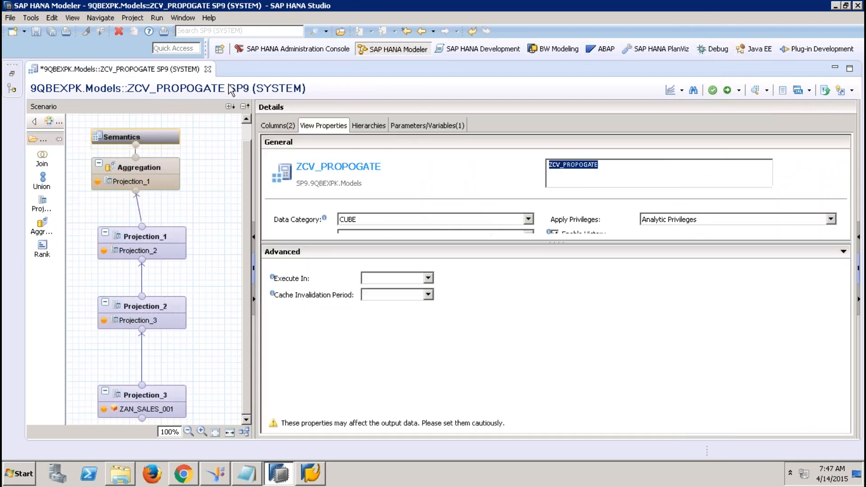
click(208, 69)
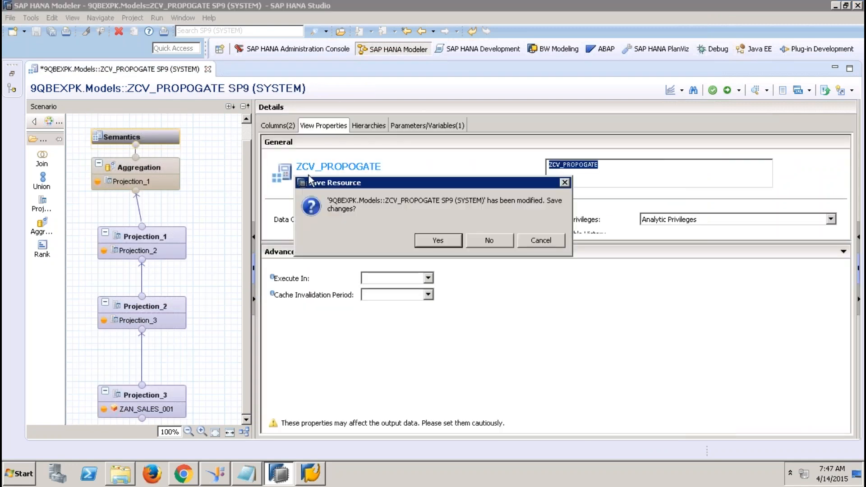
click(492, 245)
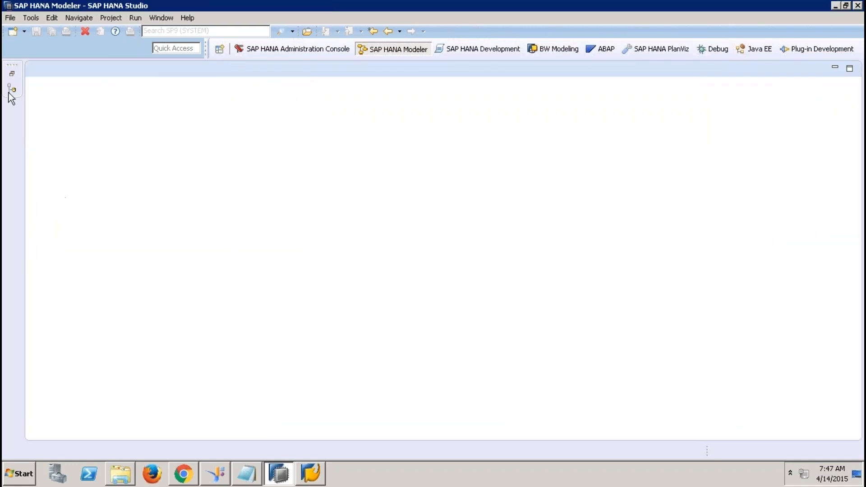
- Create a graphical calculation view named ZCV_RESTRICTED_COLUMN in the 9QBEXPK.Models package with data category CUBE
click(12, 73)
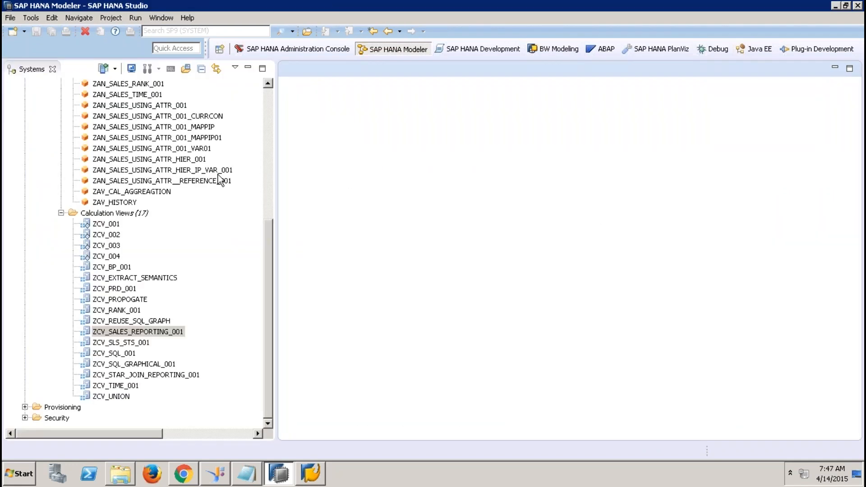
right_click(125, 213)
click(176, 235)
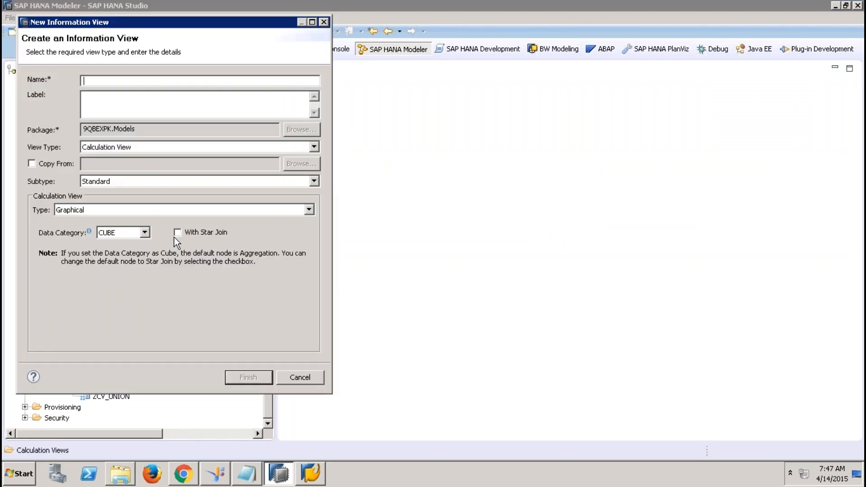
text(ZCV_RESTRICTED_COLUMN)
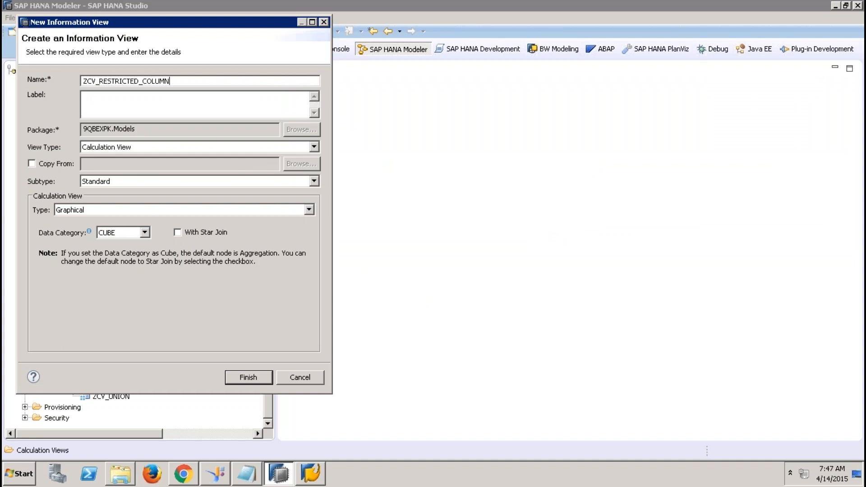
key(Tab)
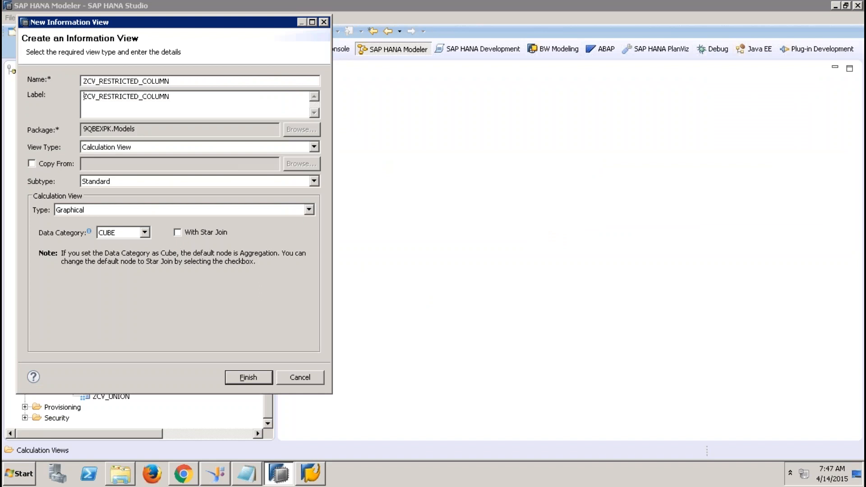
click(262, 378)
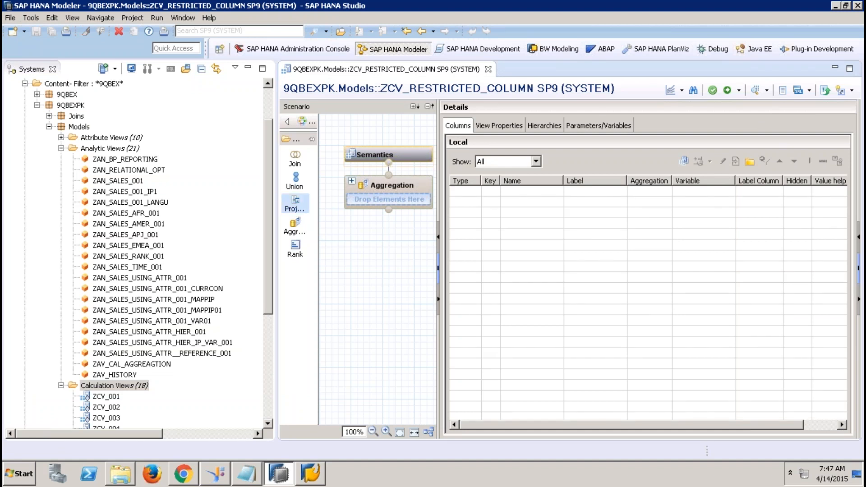
- Add a projection node below the Aggregation node, with the analytic view ZAN_SALES_001 as its source
drag(295, 203, 345, 299)
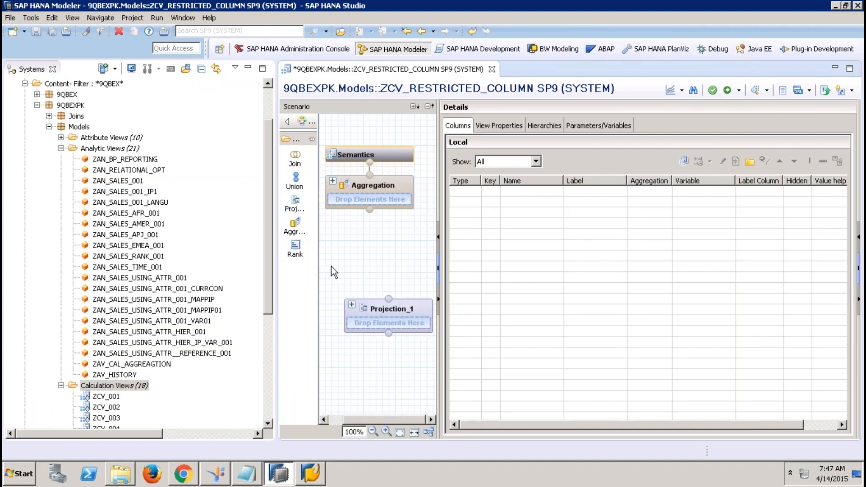
click(381, 310)
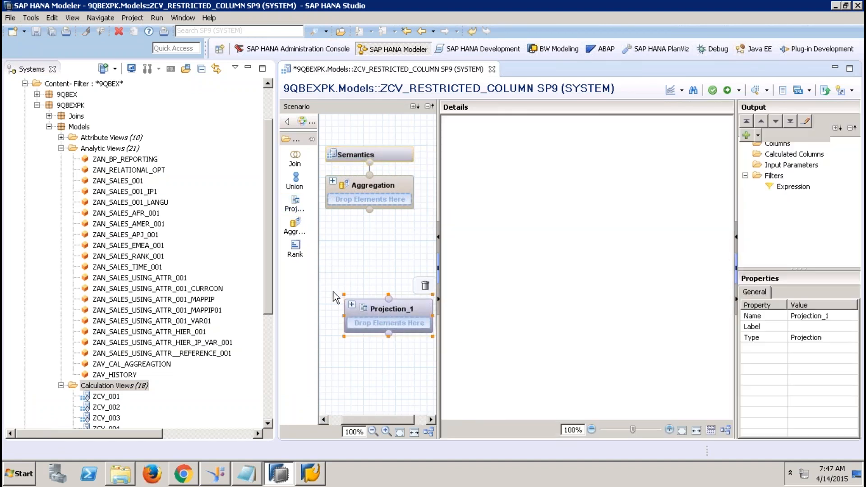
drag(118, 180, 388, 323)
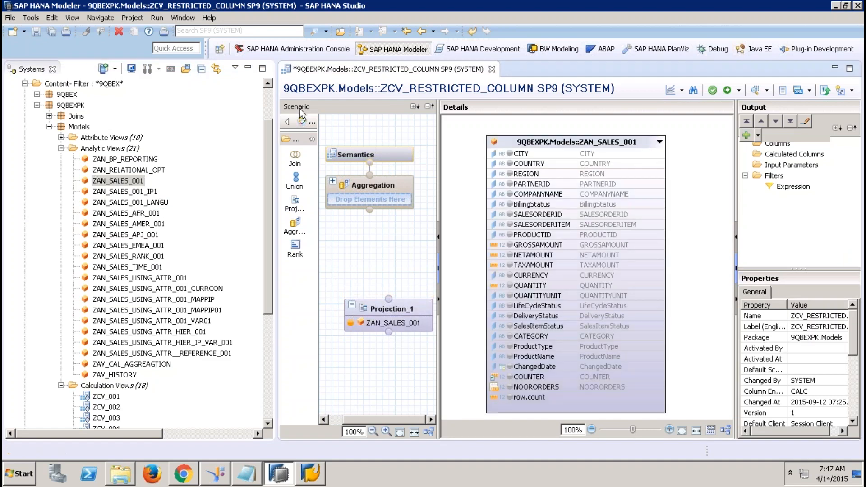
click(248, 68)
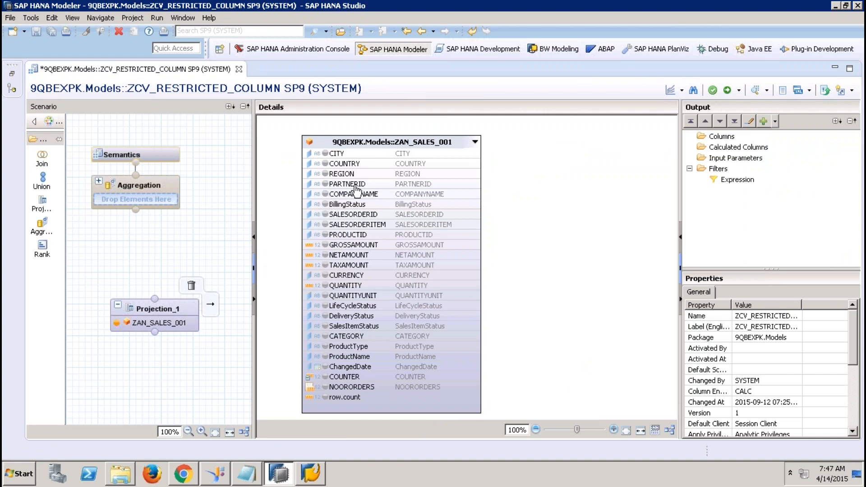
- Add COMPANYNAME, GROSSAMOUNT and REGION to the output of the projection node
click(325, 195)
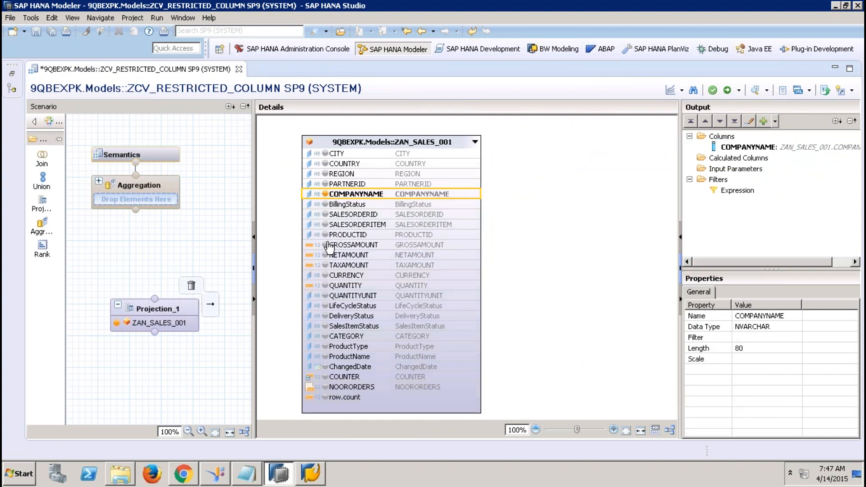
click(325, 245)
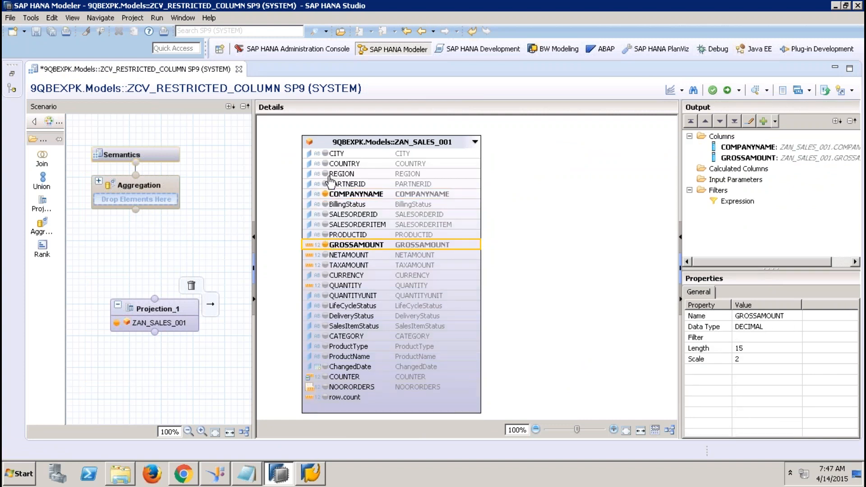
click(325, 174)
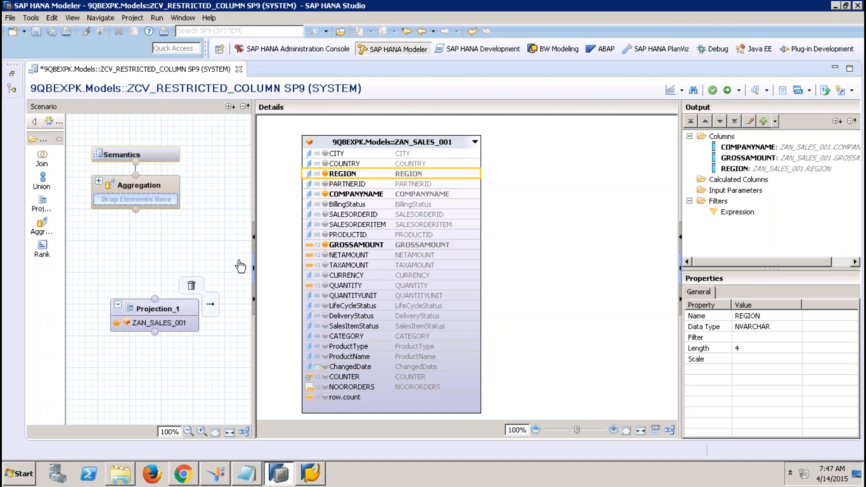
- Connect Projection_1 to the Aggregation node and output COMPANYNAME and REGION, plus GROSSAMOUNT as an aggregated column
drag(155, 298, 146, 188)
click(146, 186)
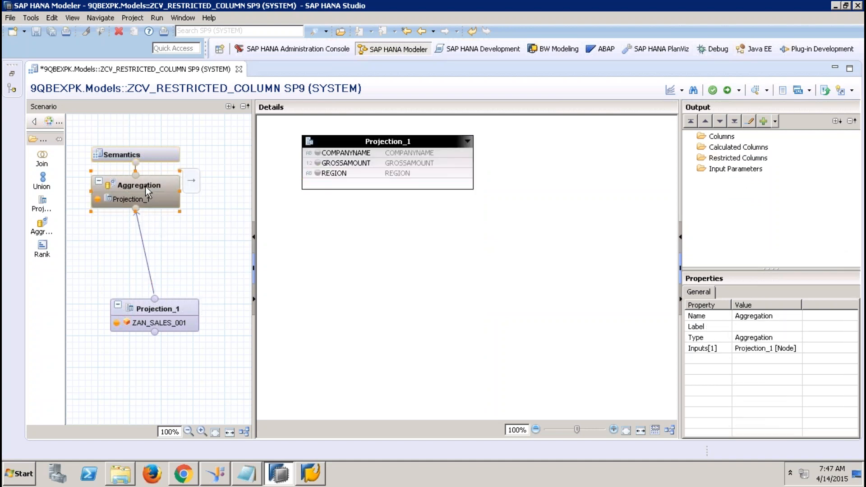
click(362, 154)
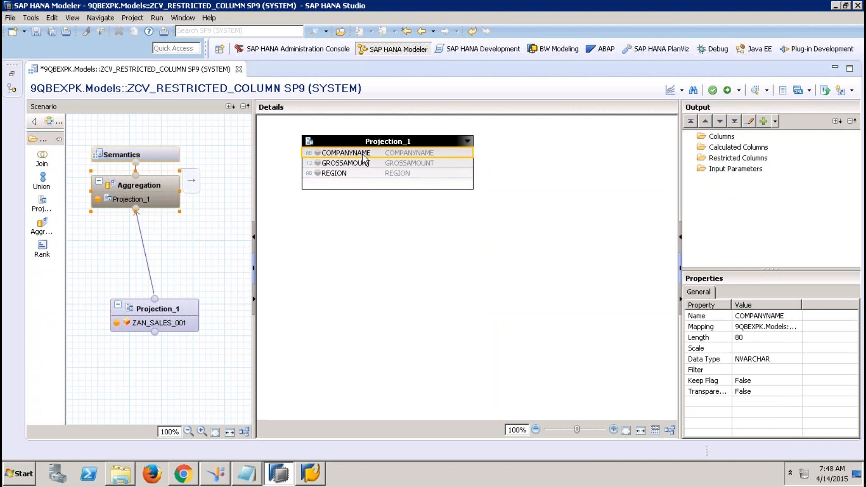
right_click(363, 154)
click(396, 172)
click(369, 174)
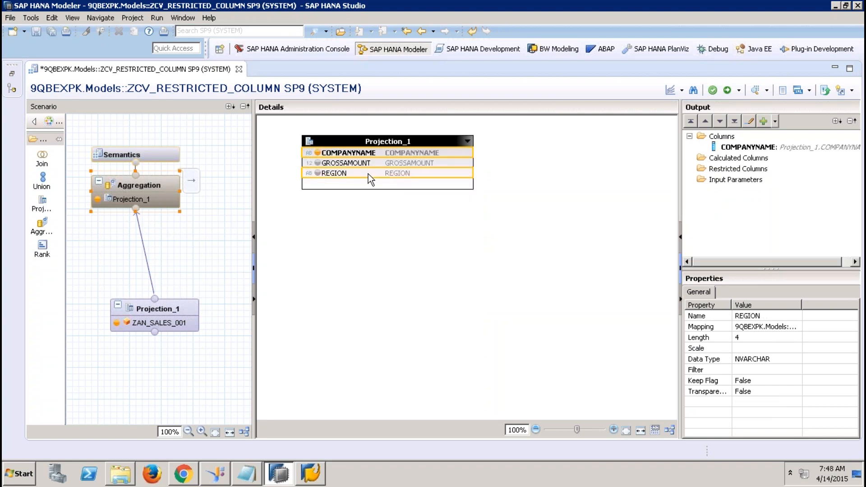
right_click(368, 174)
click(398, 191)
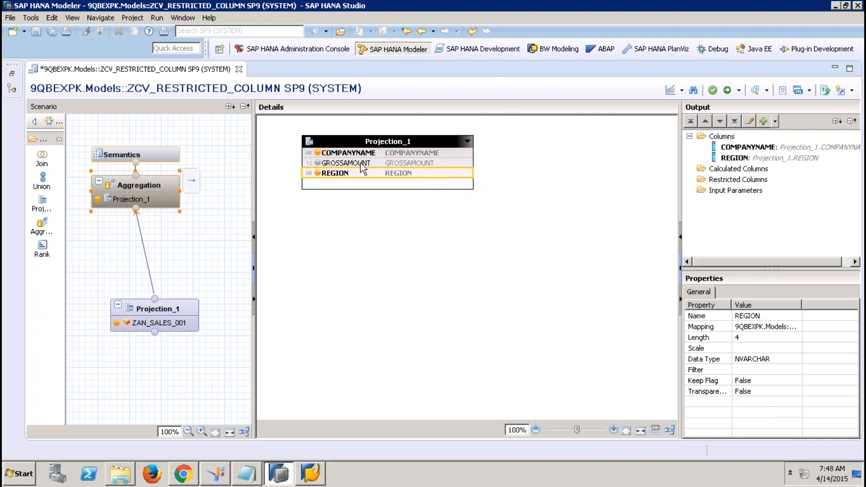
click(361, 163)
right_click(361, 163)
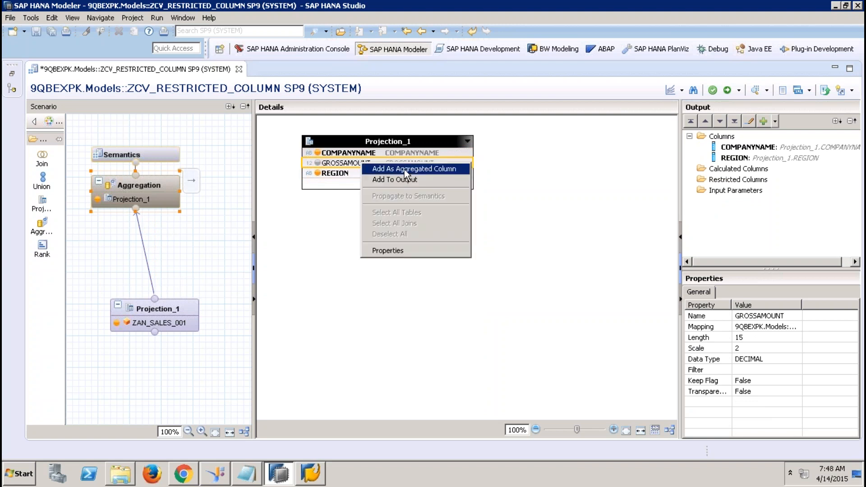
click(404, 169)
- Auto-assign the column types in the Semantics node, and save and activate the calculation view
click(158, 156)
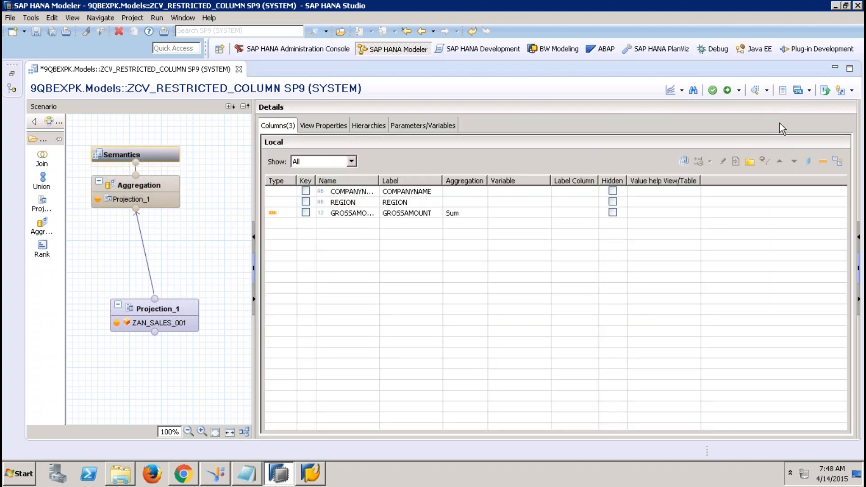
click(838, 160)
click(728, 90)
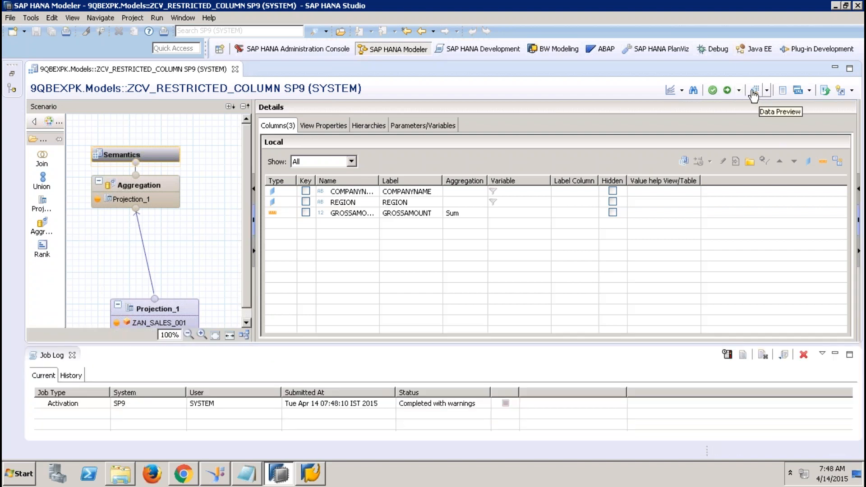
- Preview the raw data of the activated view and close the preview
click(753, 93)
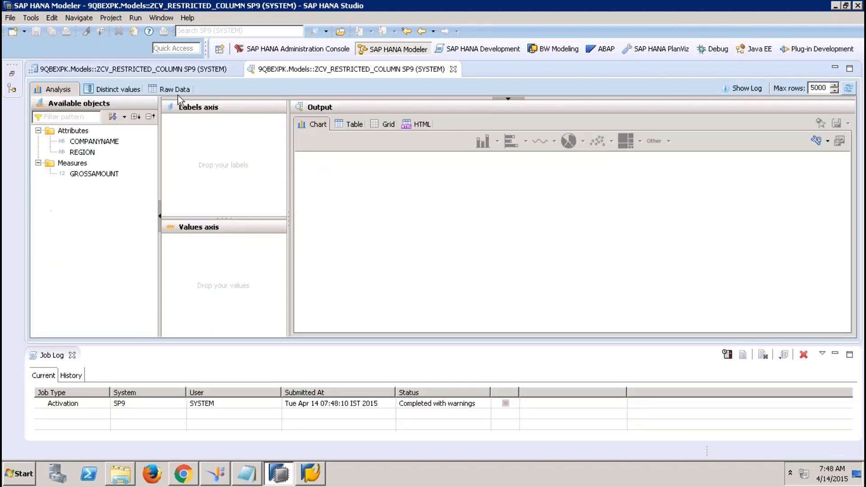
click(175, 88)
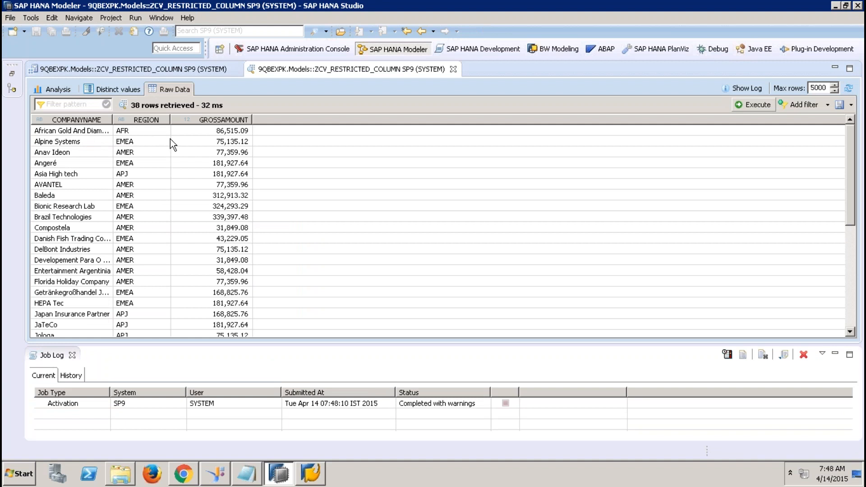
click(450, 70)
- Mark only the REGION column as hidden in the Semantics node
click(156, 186)
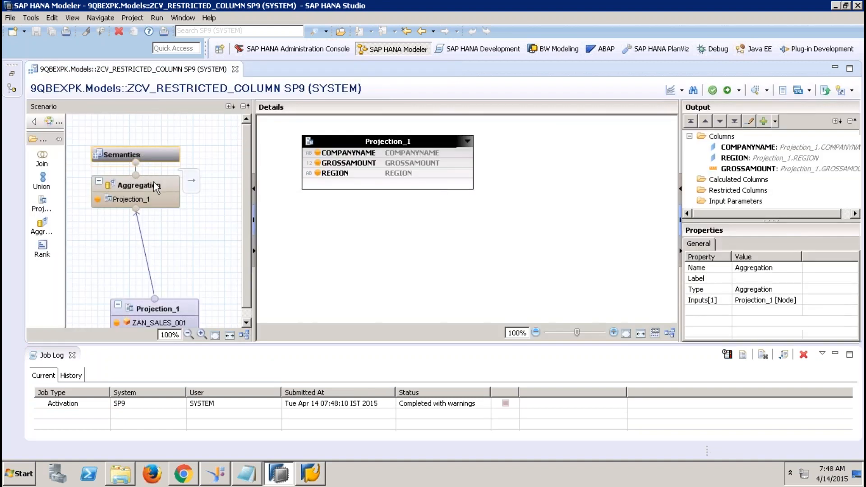
click(168, 155)
click(613, 212)
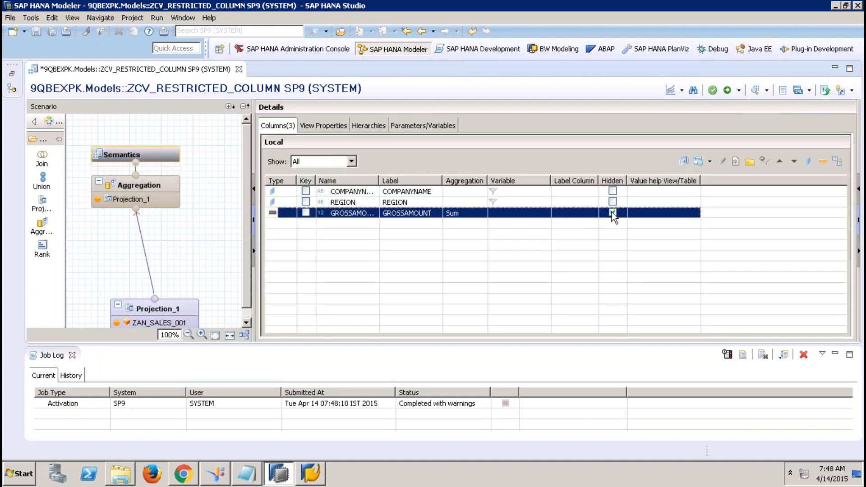
click(614, 213)
click(613, 202)
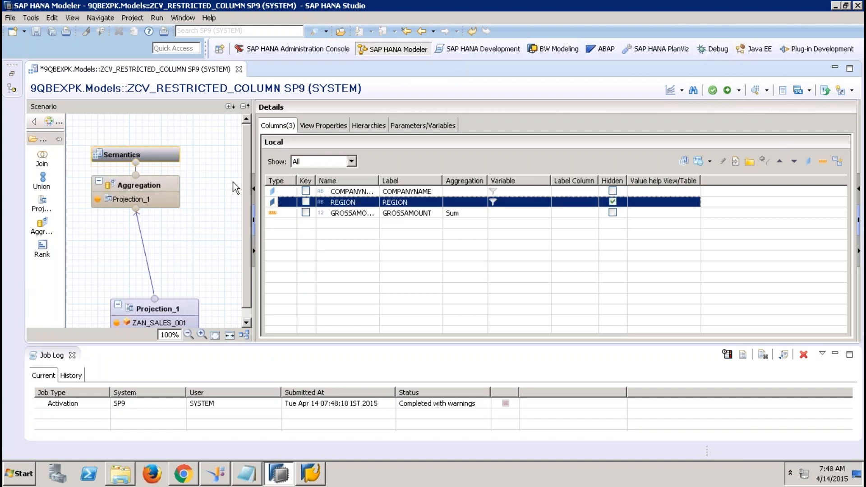
- Open the Aggregation node's details and close the Job Log
click(149, 183)
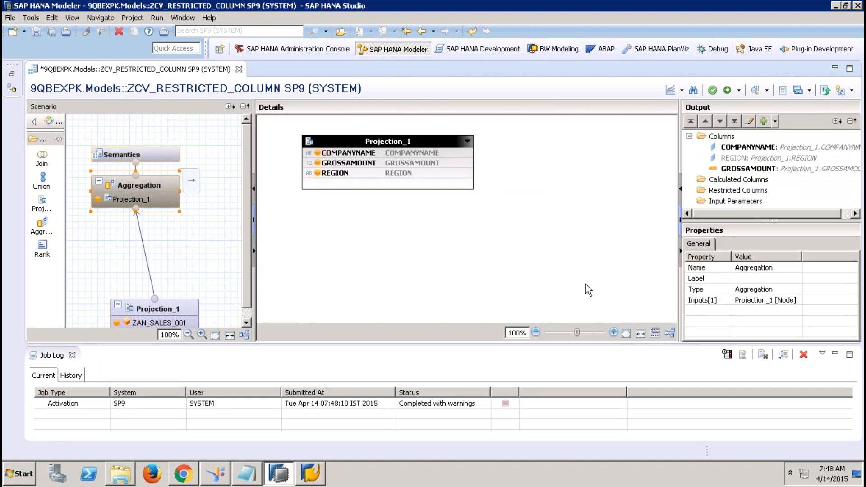
click(76, 360)
click(73, 356)
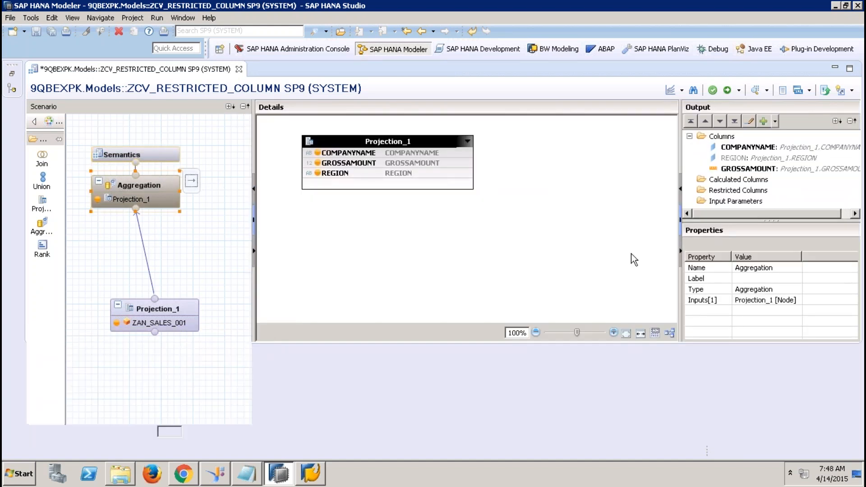
- Start a new restricted column named GA_EMEA in the Aggregation node, based on GROSSAMOUNT
right_click(727, 180)
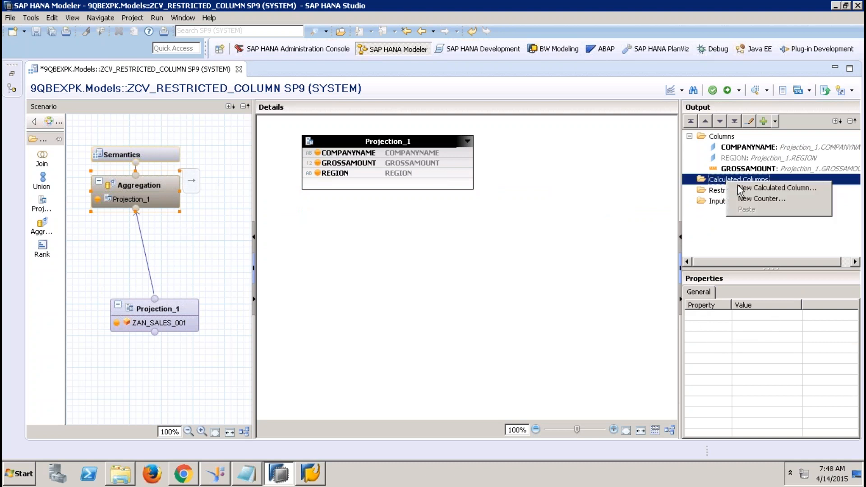
click(714, 191)
right_click(714, 191)
click(733, 198)
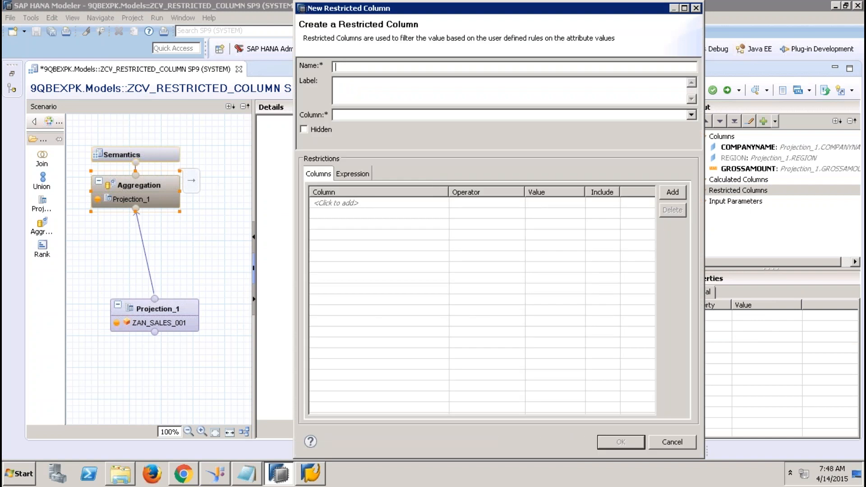
text(GA_EMEA)
key(Tab)
click(489, 112)
click(412, 138)
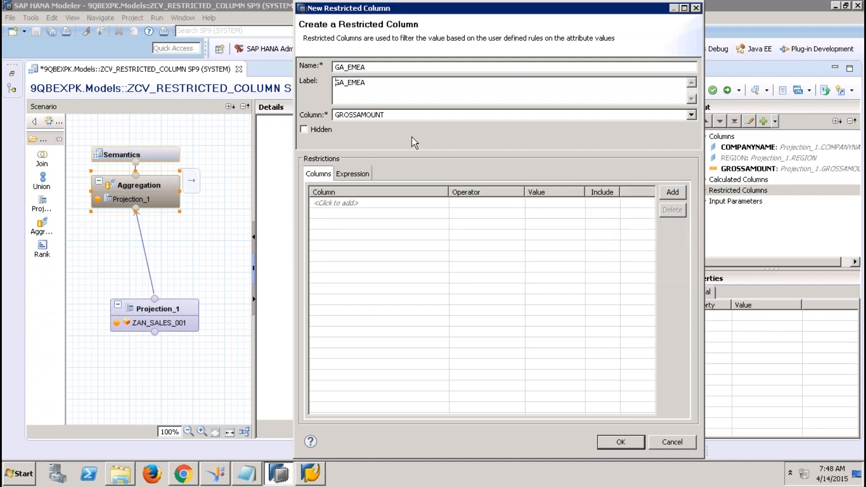
- Restrict GA_EMEA to REGION equal to the fixed value EMEA and confirm the restricted column
click(393, 201)
click(396, 235)
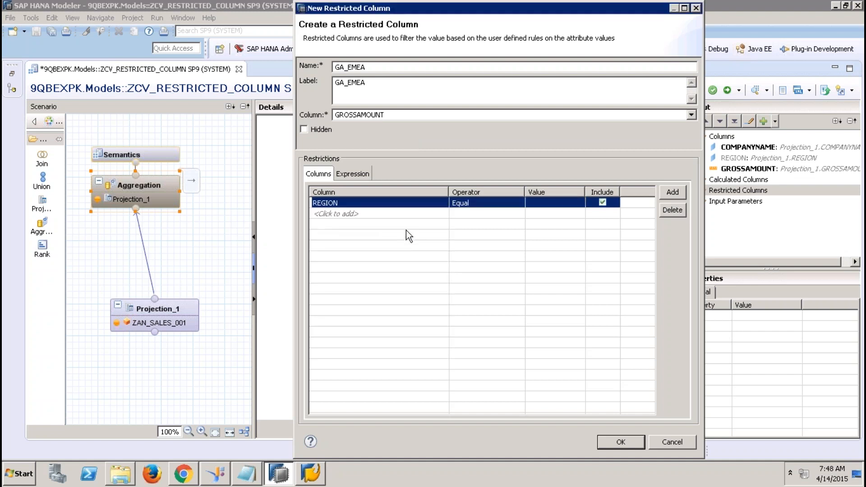
click(576, 204)
click(577, 204)
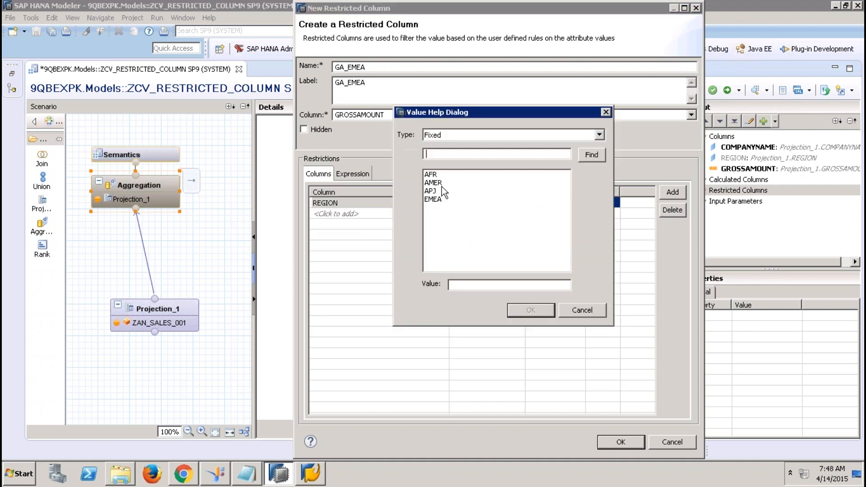
click(438, 200)
double_click(434, 199)
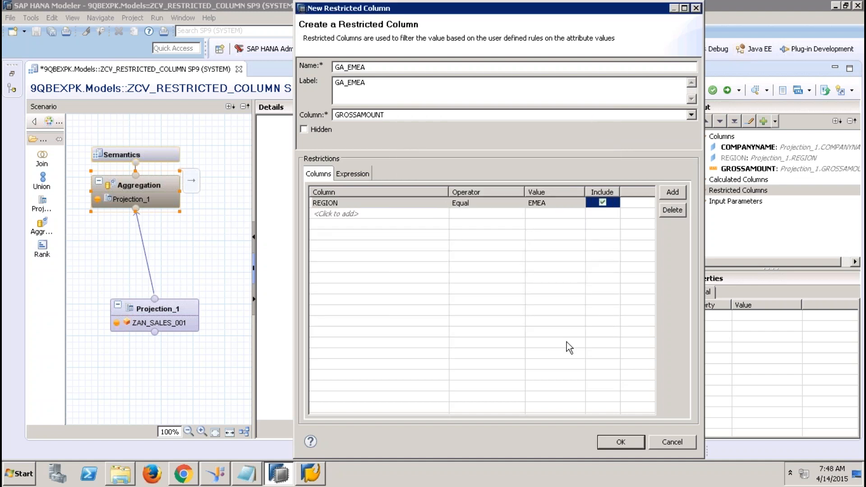
click(614, 442)
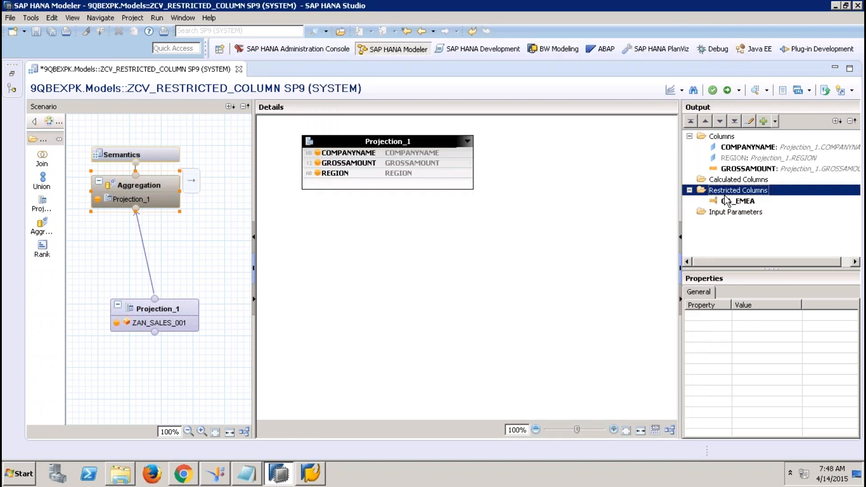
- Start a new restricted column named GA_AMER in the Aggregation node, based on GROSSAMOUNT
right_click(724, 195)
click(746, 203)
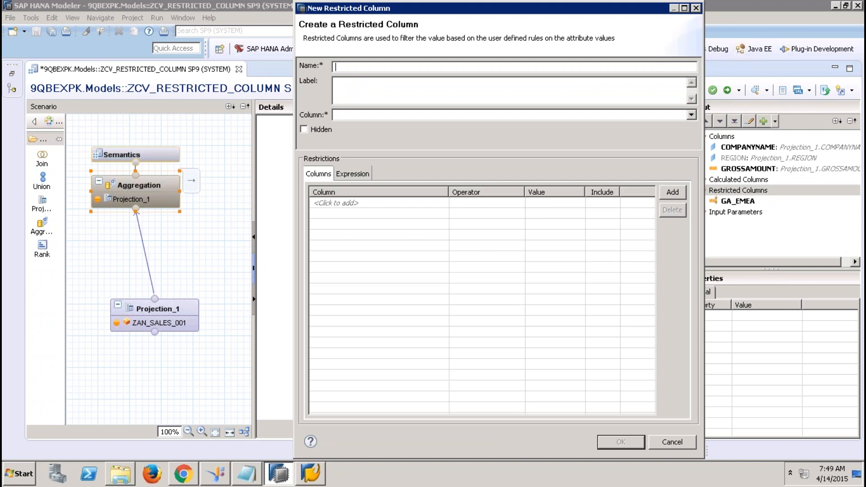
text(GA_AMER)
click(383, 115)
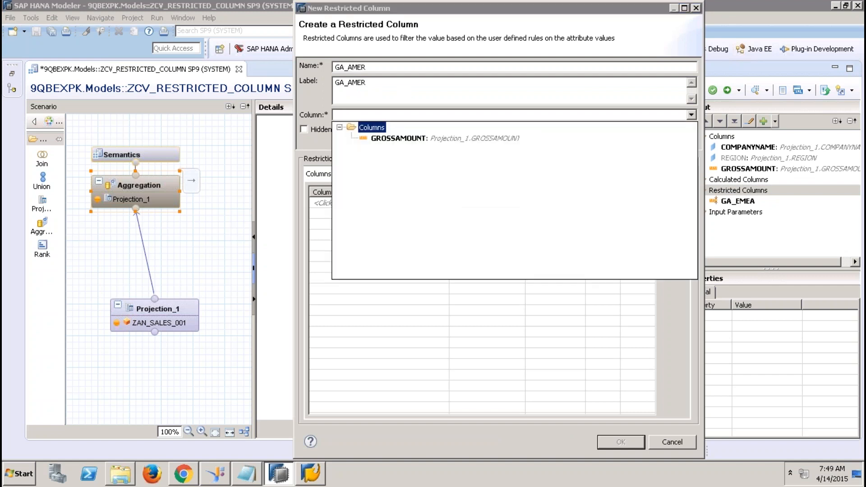
click(393, 139)
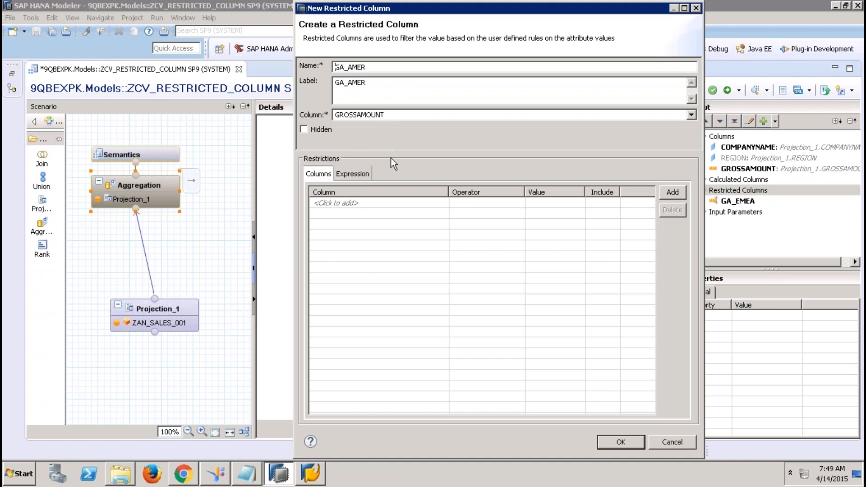
- Restrict GA_AMER to REGION equal to the fixed value AMER and confirm the restricted column
click(382, 204)
click(378, 235)
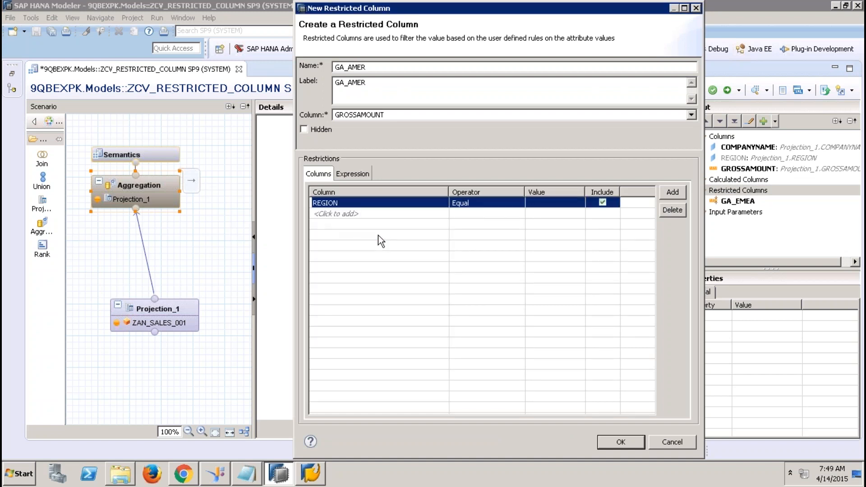
click(548, 205)
click(575, 204)
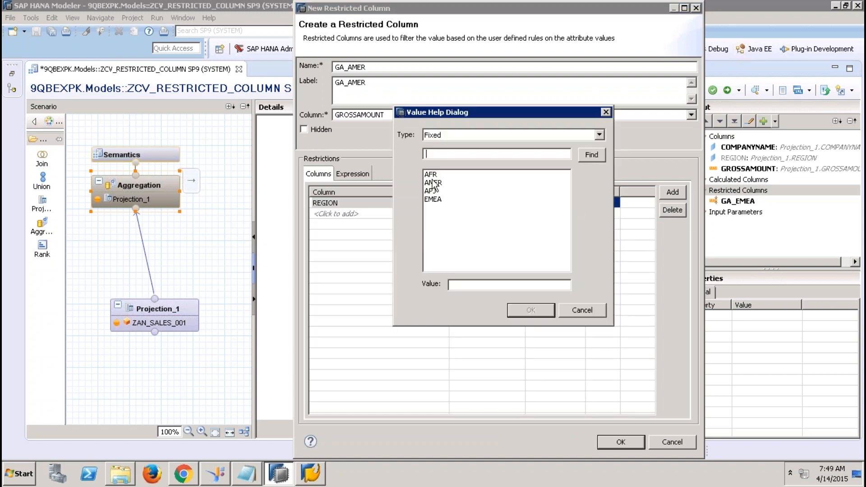
double_click(432, 182)
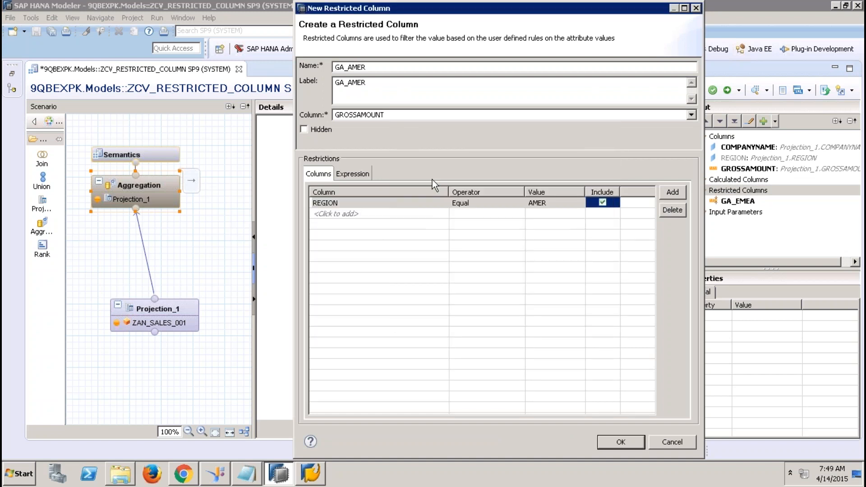
click(607, 443)
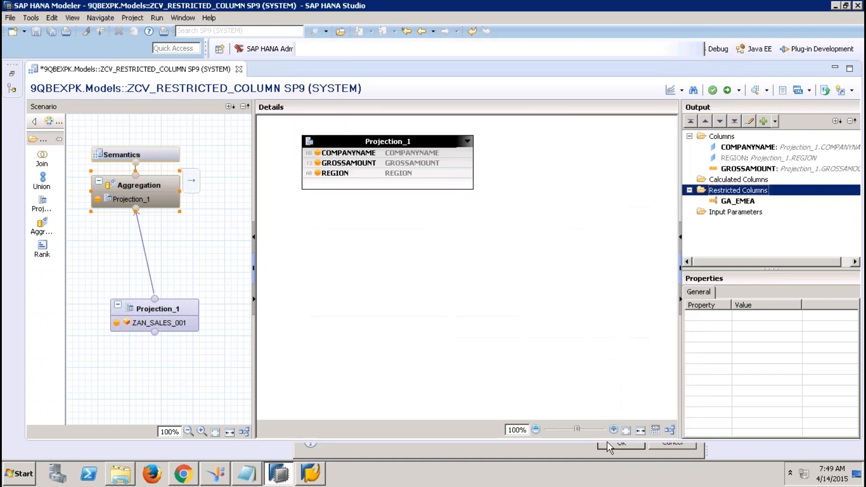
- Start another restricted column named GA_APJ in the Aggregation node, based on GROSSAMOUNT
right_click(732, 191)
click(752, 197)
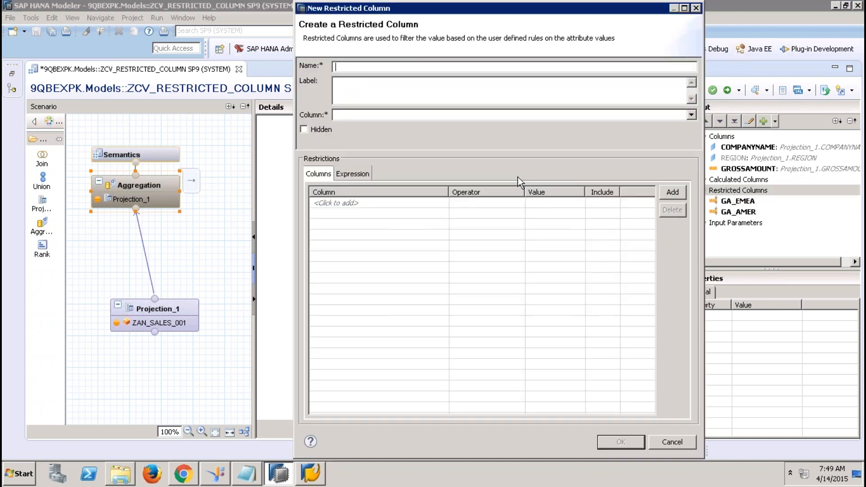
text(GA)
click(336, 83)
click(372, 116)
click(384, 138)
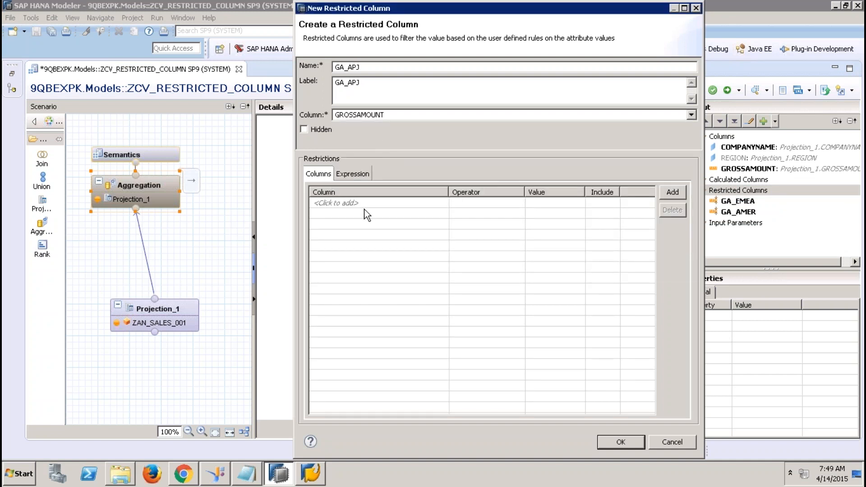
- Restrict GA_APJ to REGION equal to the fixed value APJ and confirm the restricted column
click(343, 202)
click(379, 234)
click(560, 204)
click(578, 203)
click(434, 191)
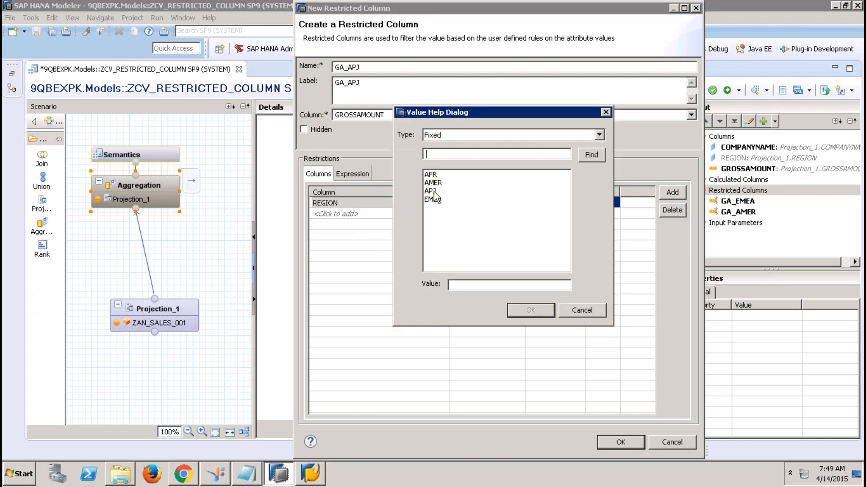
key(Return)
click(623, 443)
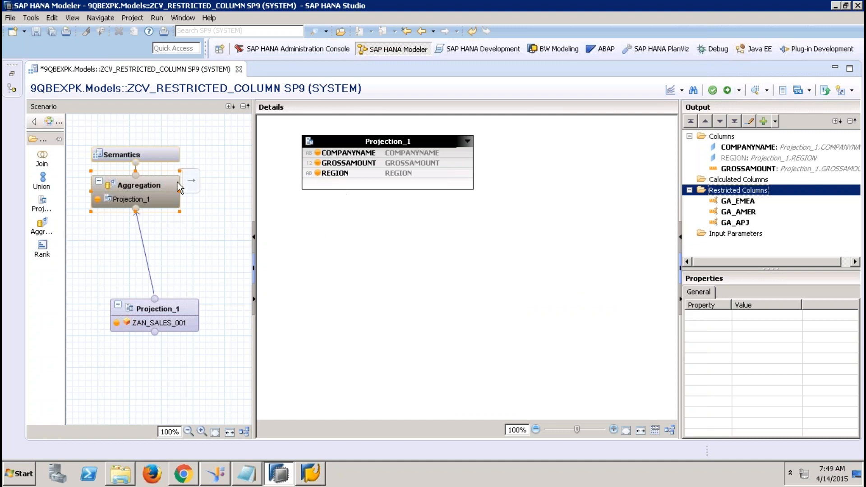
- Activate the calculation view from the Semantics node and open its data preview
click(163, 156)
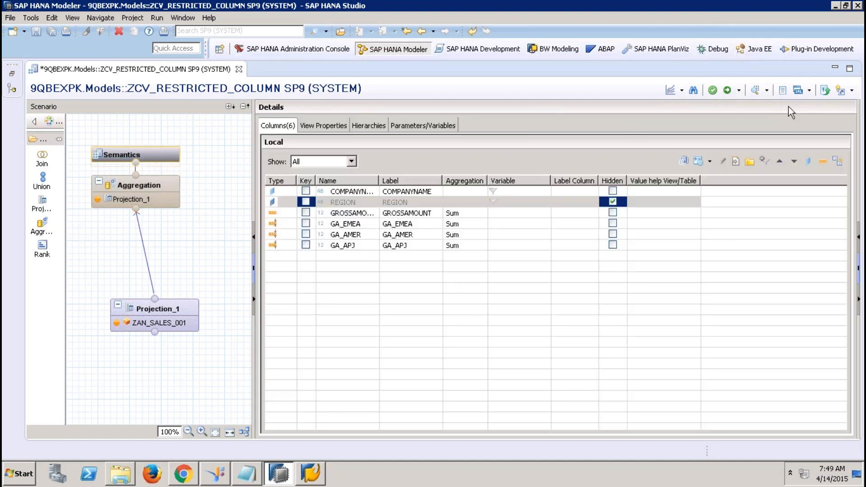
click(728, 91)
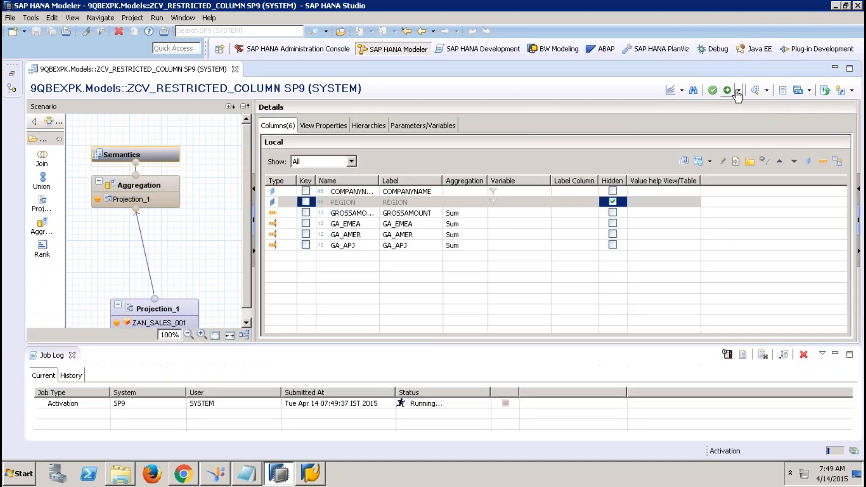
click(758, 91)
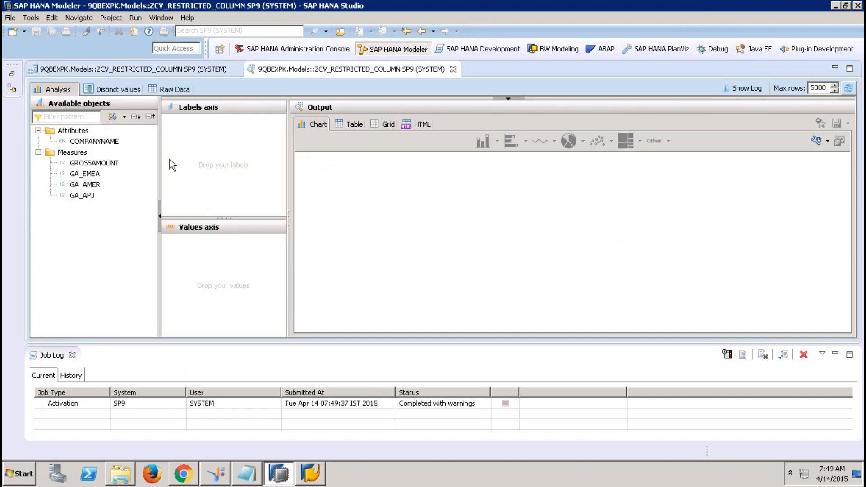
- Analyze COMPANYNAME as label with GA_EMEA, GA_AMER, GA_APJ and GROSSAMOUNT as values, and display the output as a table
double_click(91, 141)
click(87, 177)
drag(88, 180, 211, 251)
drag(84, 195, 217, 270)
drag(91, 163, 225, 294)
click(356, 124)
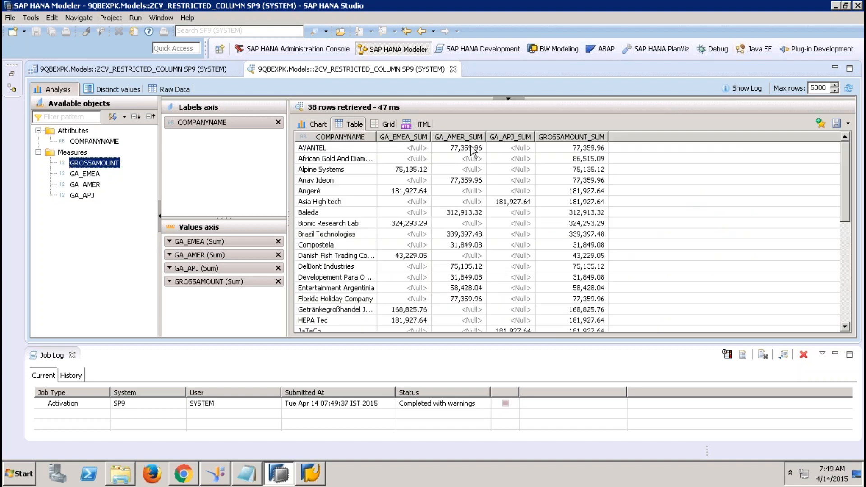
- Compare each company's regional amounts with its gross amount throughout the table, and close the data preview and Job Log
click(345, 148)
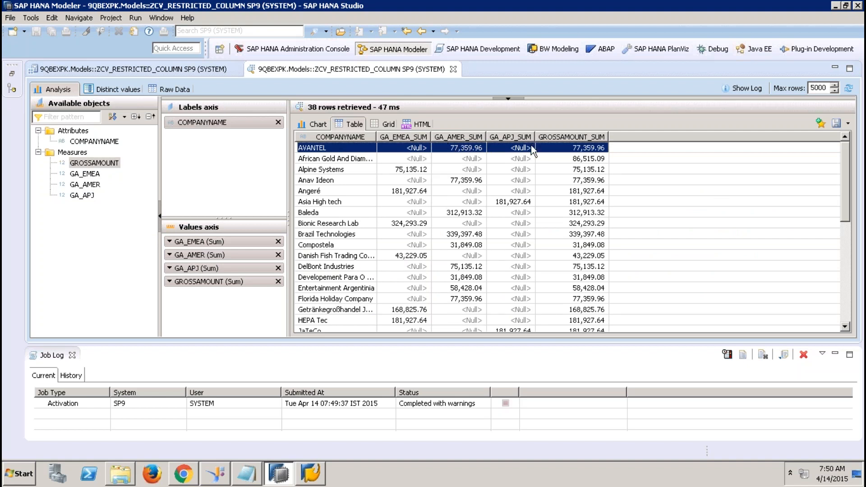
drag(850, 167, 864, 291)
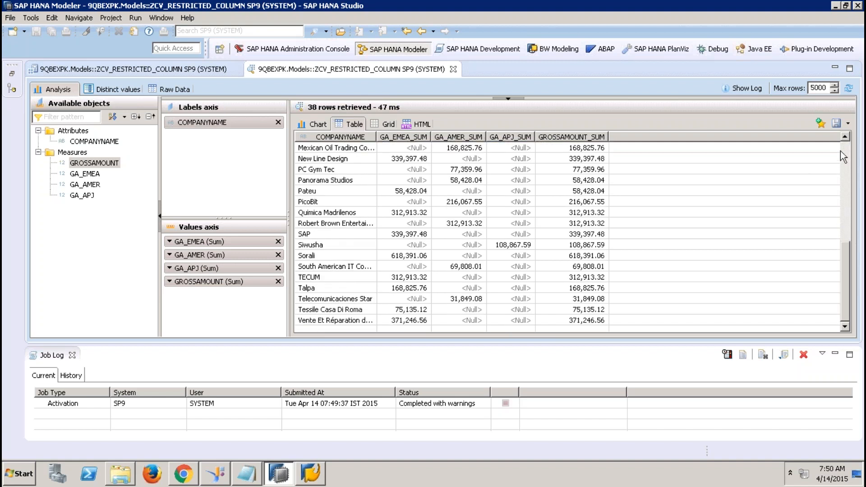
key(ctrl+Home)
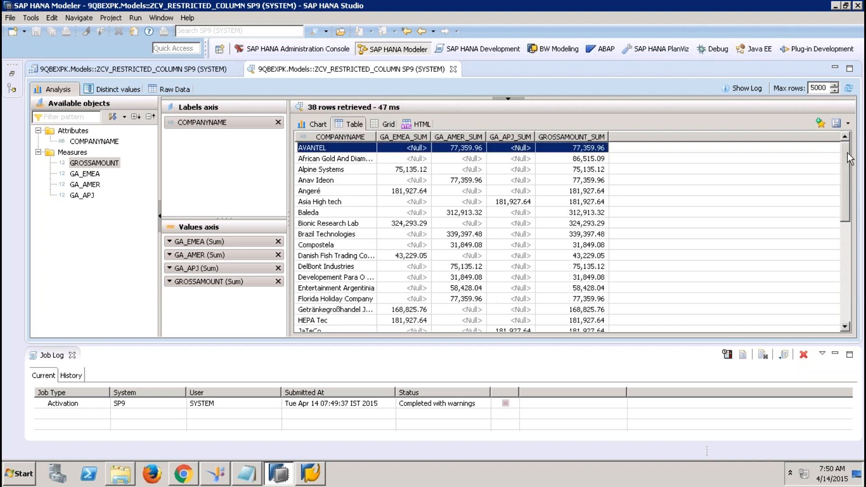
click(453, 69)
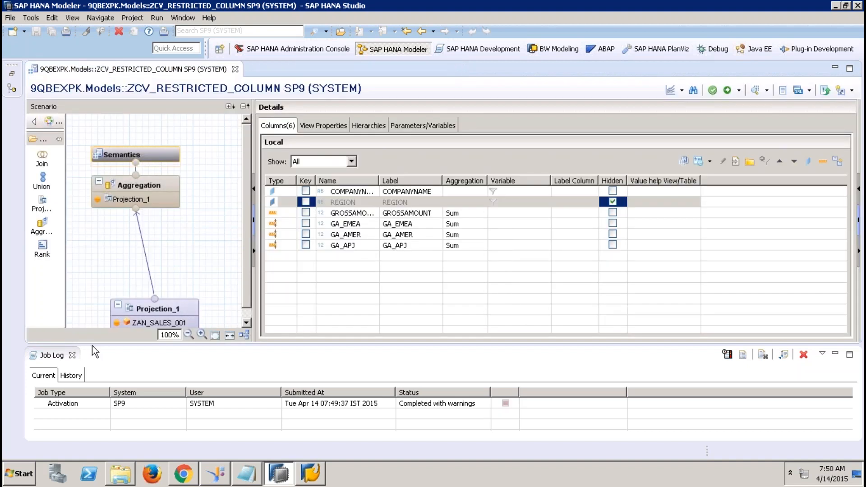
click(72, 355)
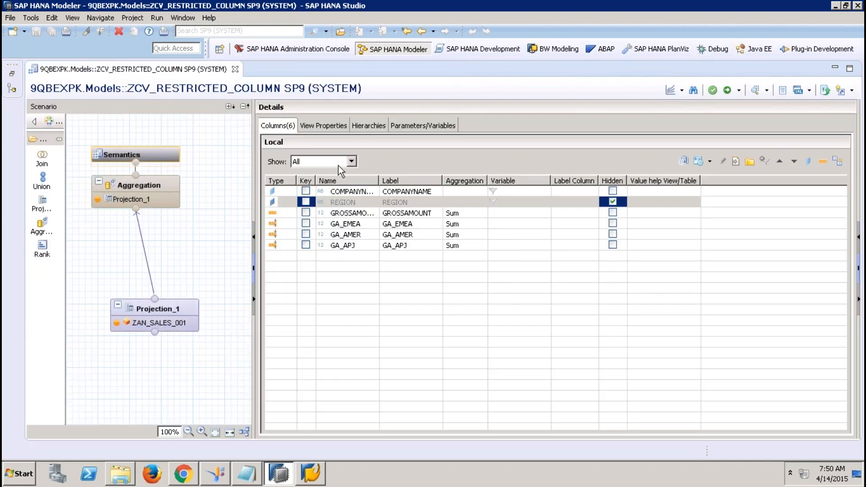
- Delete the restricted columns GA_AMER and GA_APJ from the Aggregation node
click(154, 182)
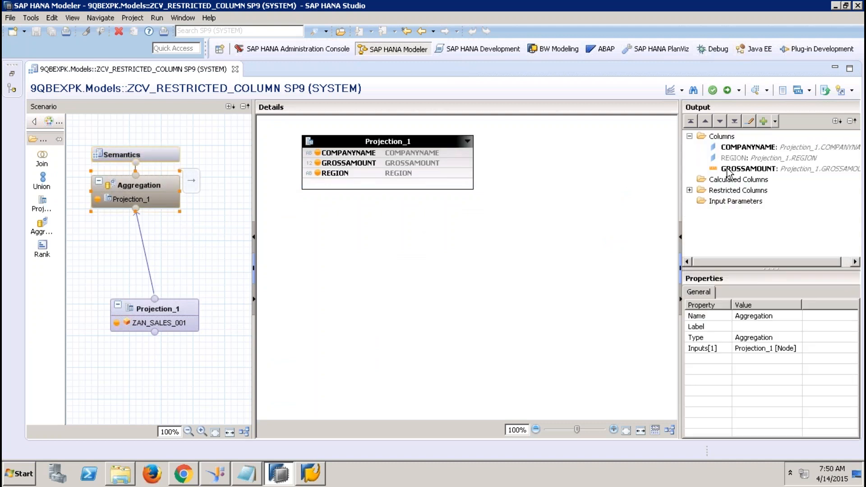
click(690, 190)
click(727, 212)
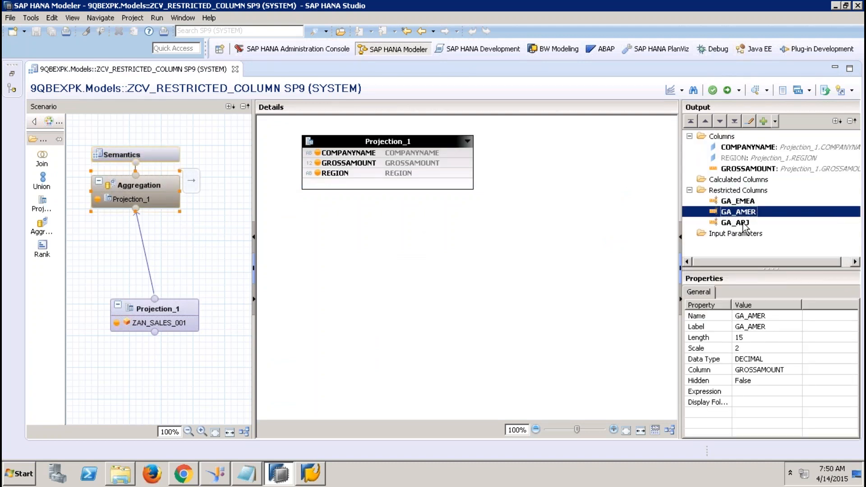
ctrl+click(744, 223)
right_click(744, 223)
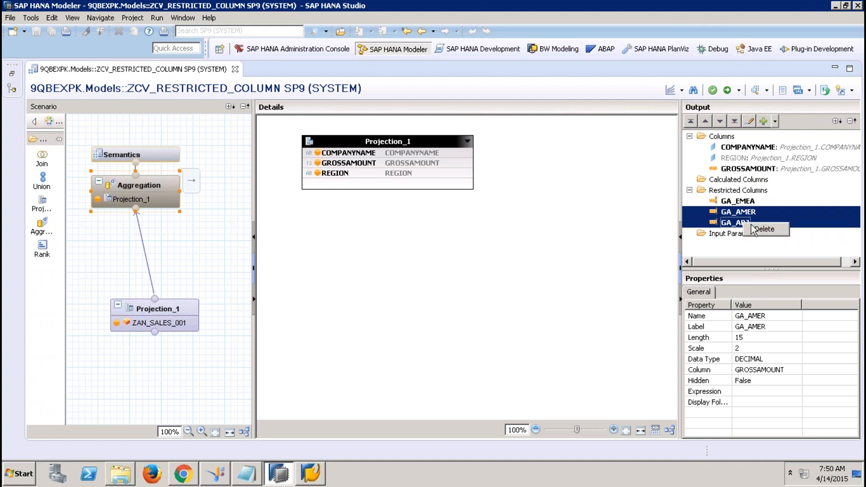
click(762, 229)
click(486, 239)
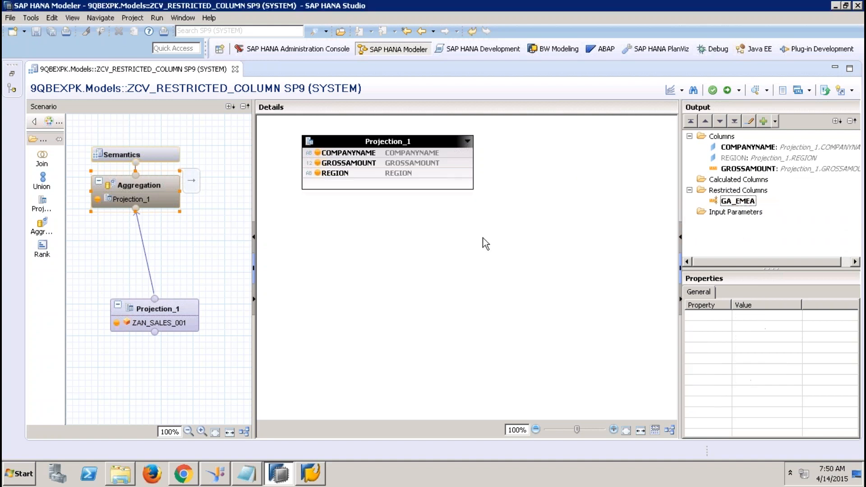
- Start a new input parameter named IP_REGION in the Semantics node
click(155, 153)
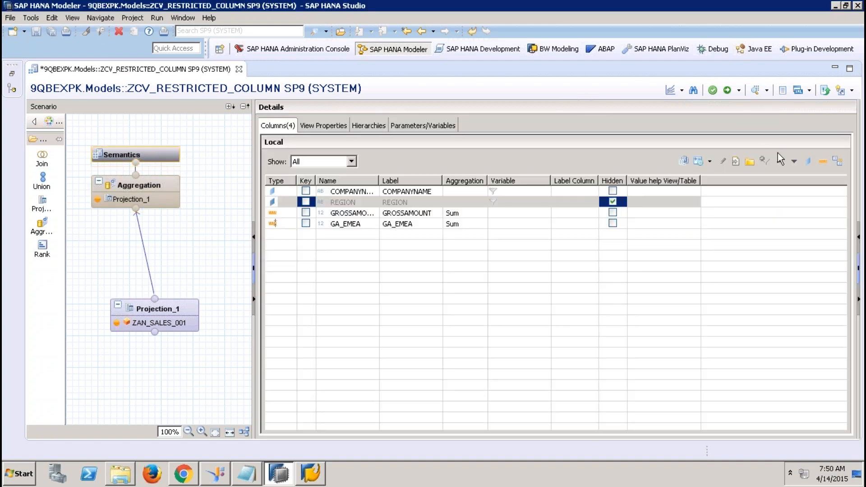
click(438, 128)
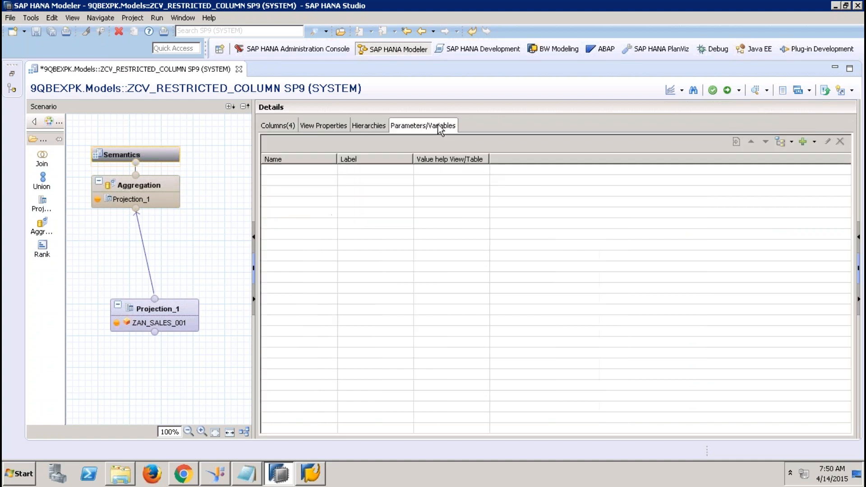
click(815, 142)
click(813, 169)
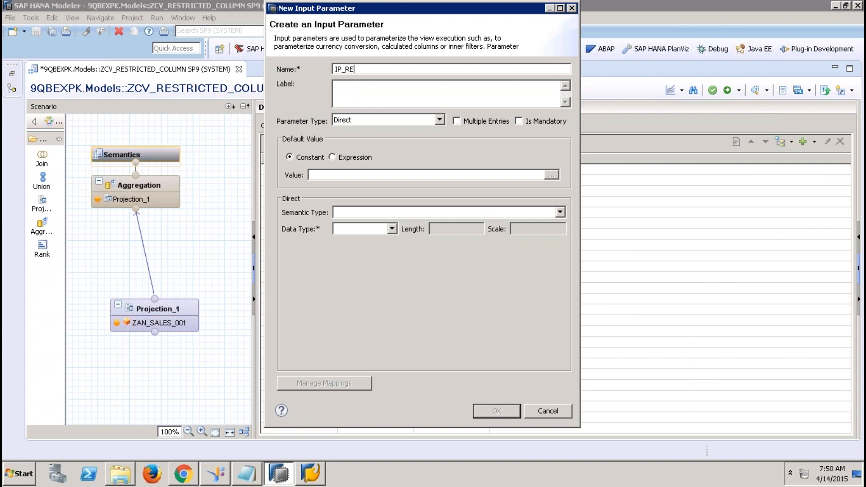
key(Tab)
- Give IP_REGION the data type VARCHAR with a length, confirm the parameter and activate the calculation view
click(387, 229)
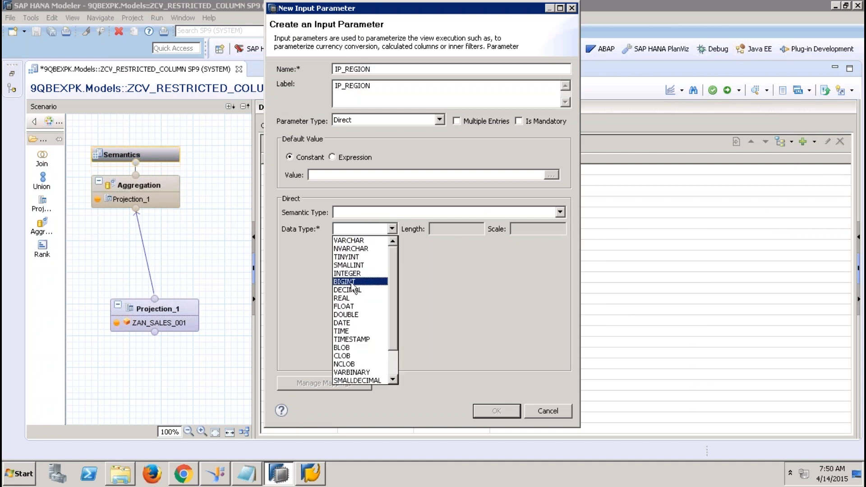
click(348, 240)
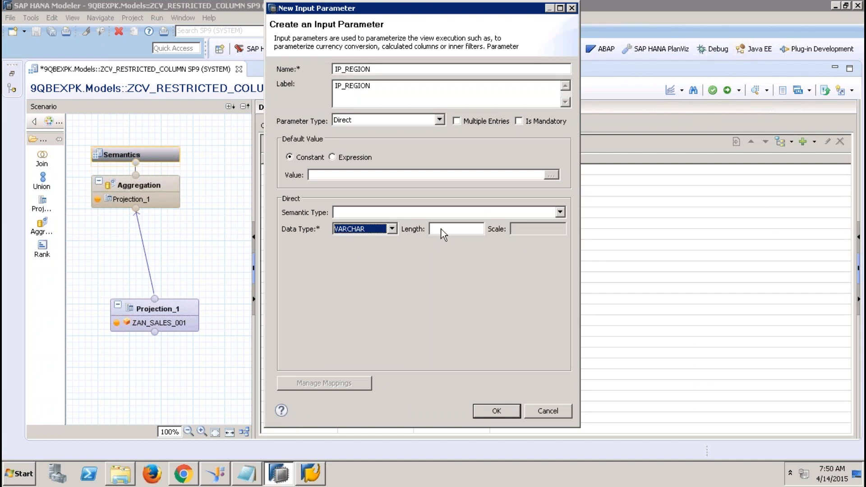
click(441, 229)
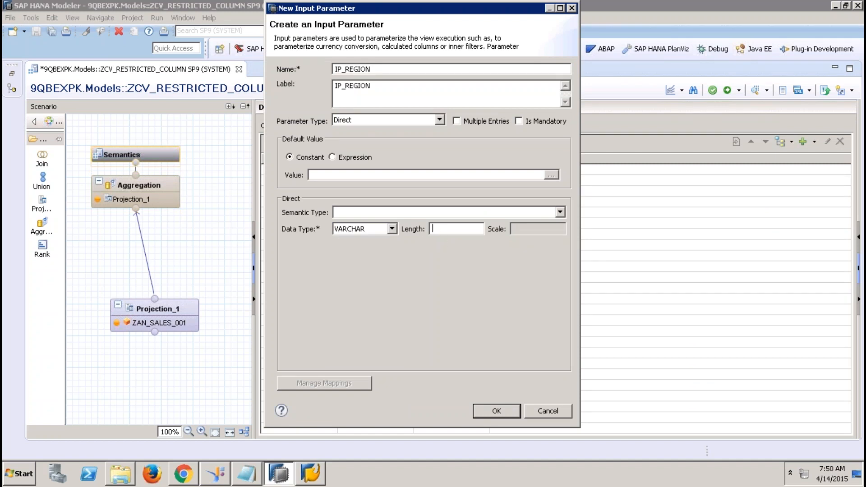
click(497, 411)
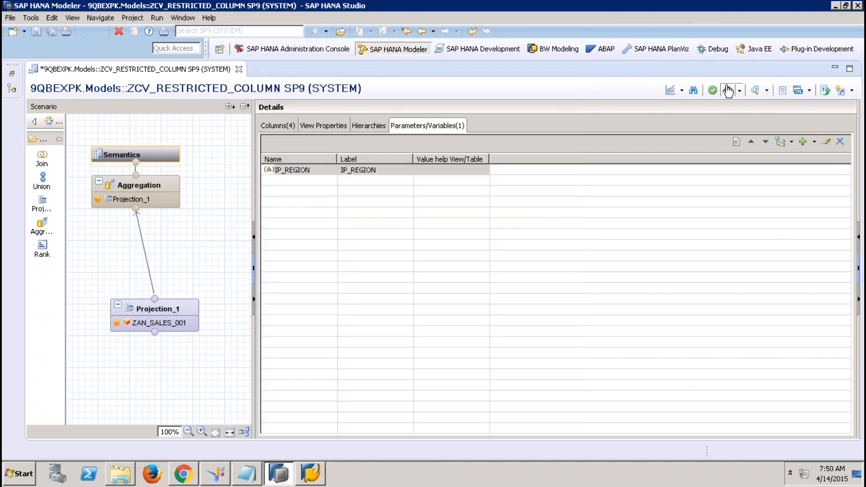
click(728, 90)
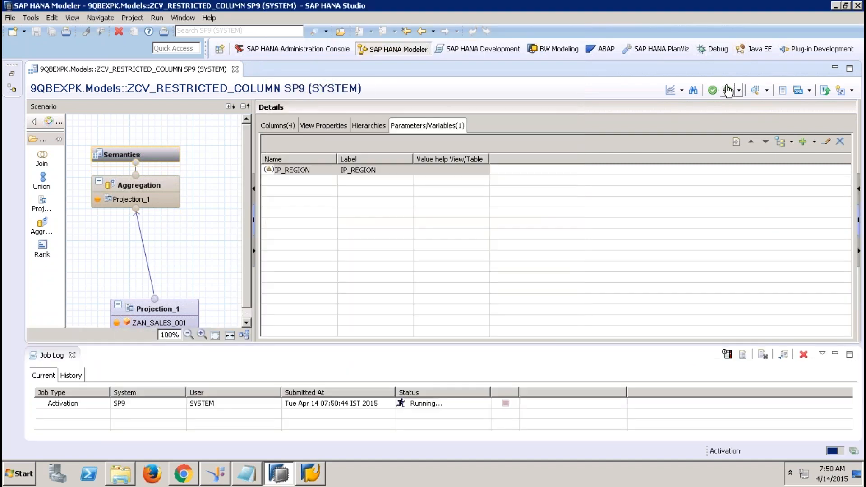
- Restrict the Aggregation node's GA_EMEA column by the input parameter IP_REGION instead of a fixed REGION value, and confirm
click(156, 186)
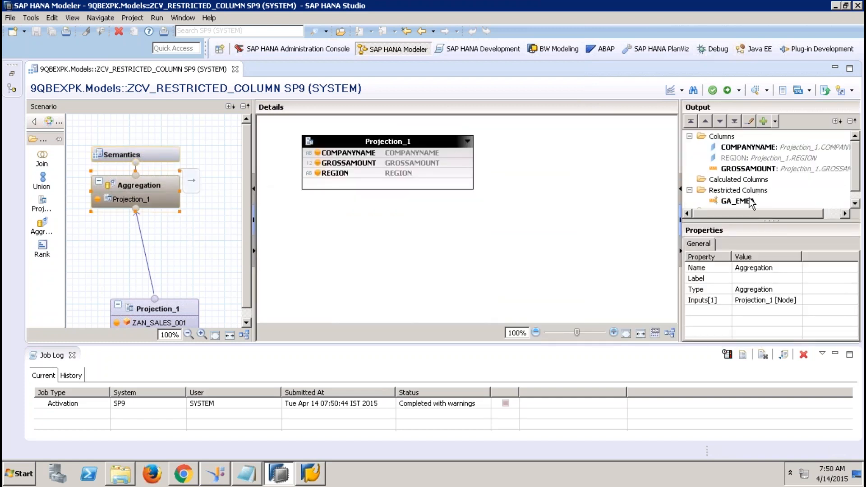
click(751, 202)
right_click(751, 201)
click(762, 207)
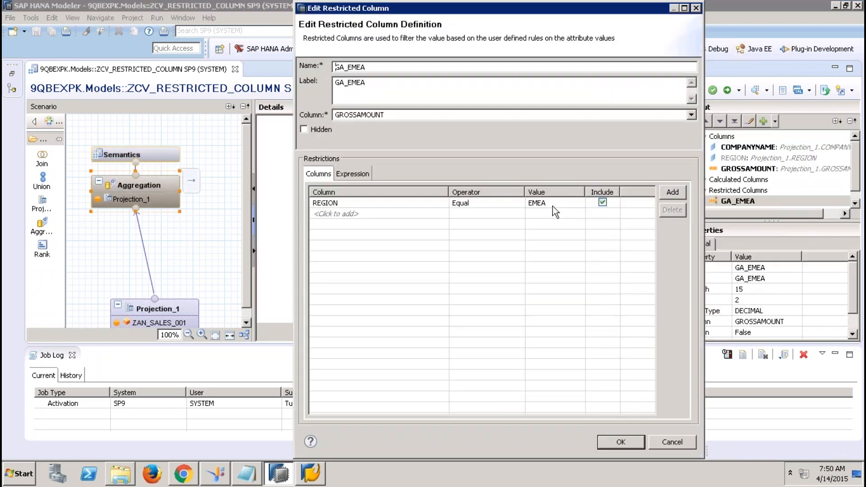
click(548, 205)
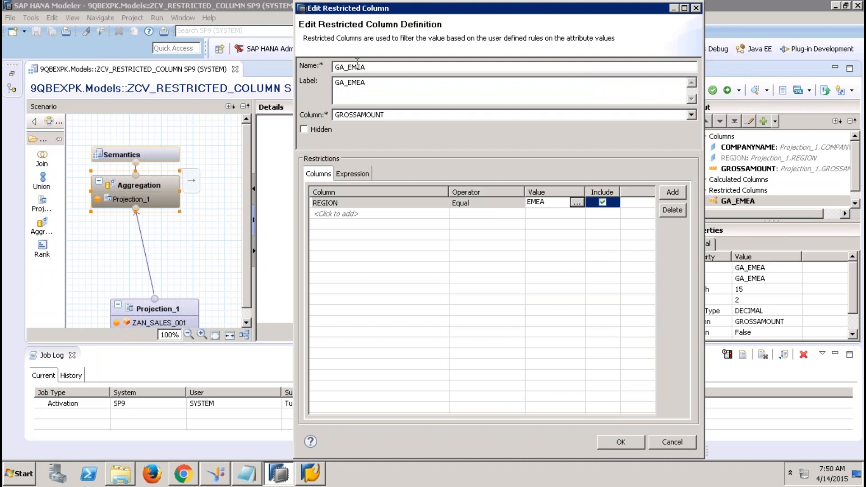
click(577, 203)
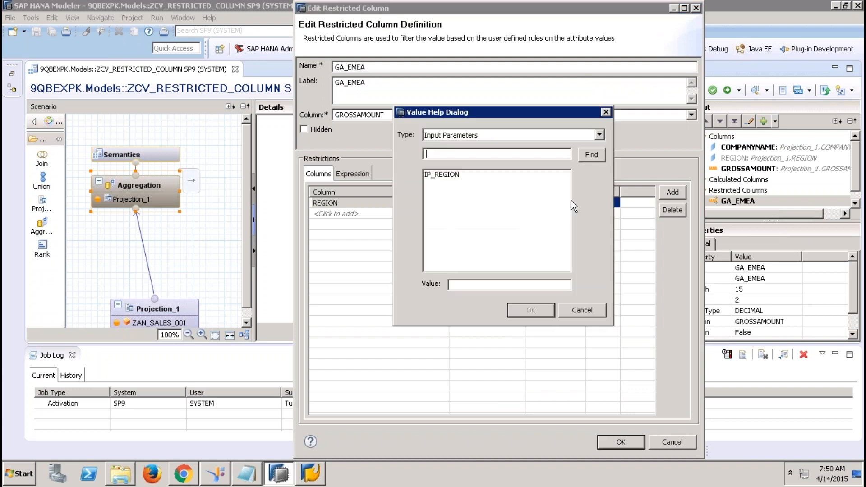
click(460, 136)
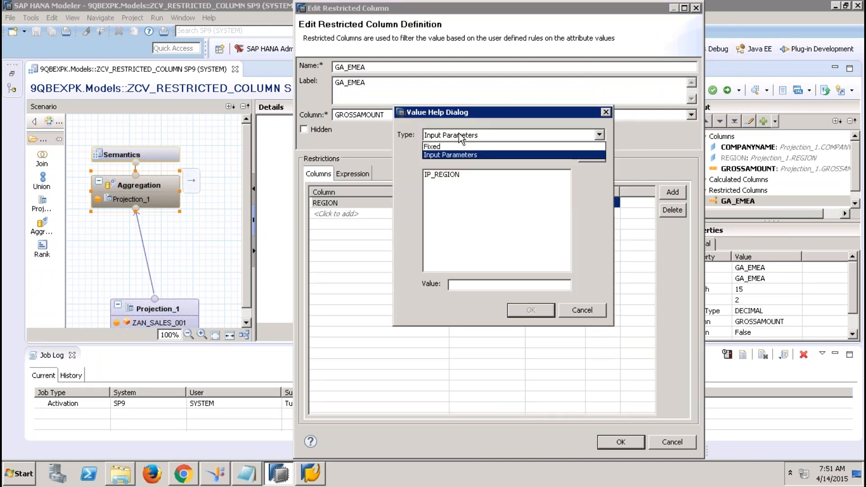
click(448, 146)
click(457, 138)
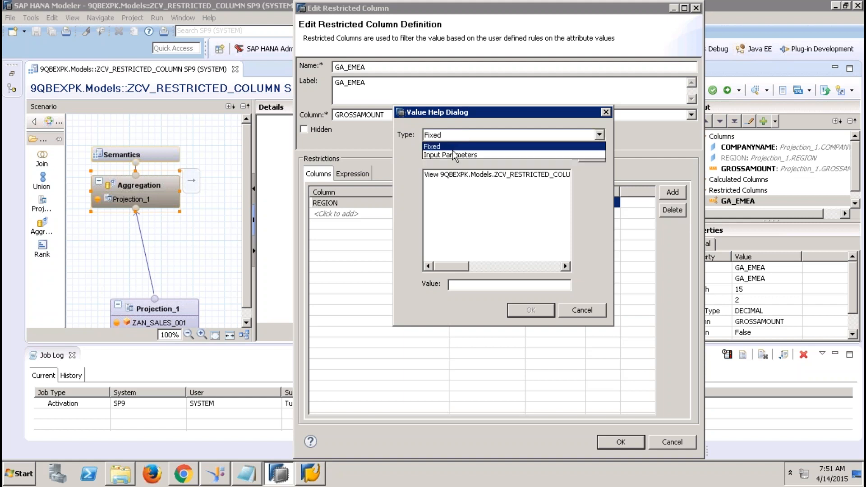
click(452, 156)
click(455, 176)
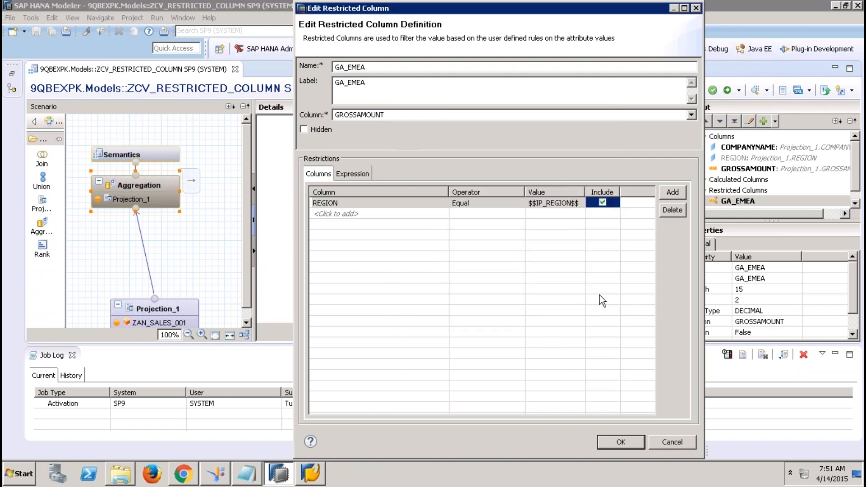
click(622, 443)
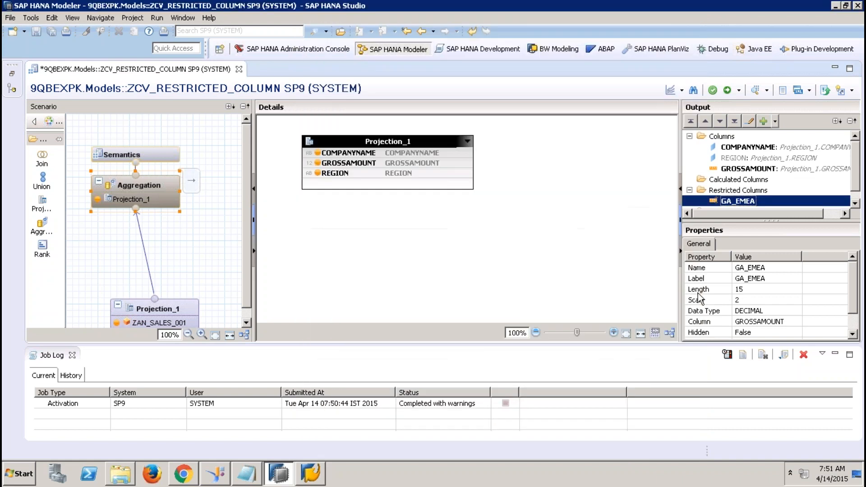
- Reopen the restricted column GA_EMEA and change its name to GA_REGION
right_click(735, 208)
click(745, 207)
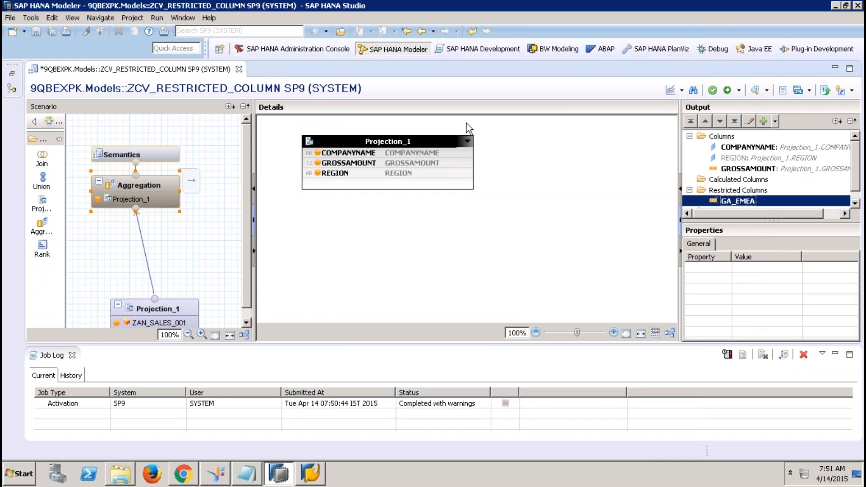
key(BackSpace)
key(BackSpace)
key(BackSpace)
key(BackSpace)
text(REGION)
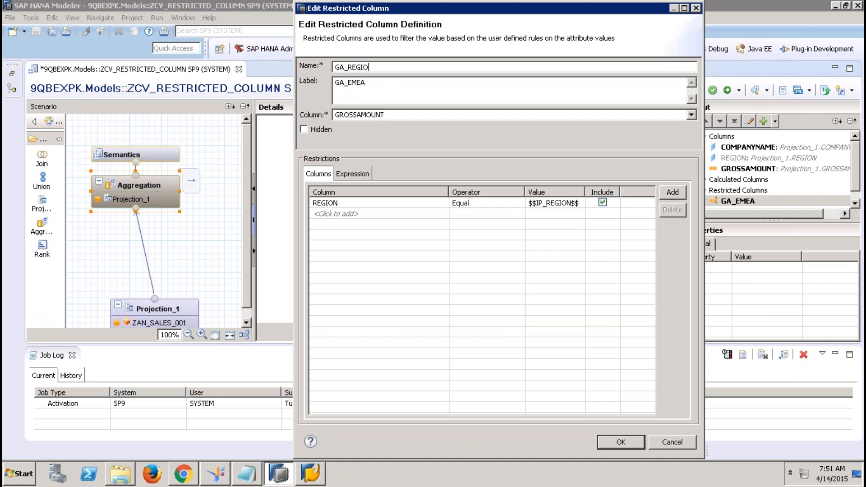
- Set the restricted column's label to GA_REGION, confirm the definition and activate the calculation view
click(366, 82)
key(BackSpace)
key(BackSpace)
key(BackSpace)
key(BackSpace)
text(REGION)
click(622, 444)
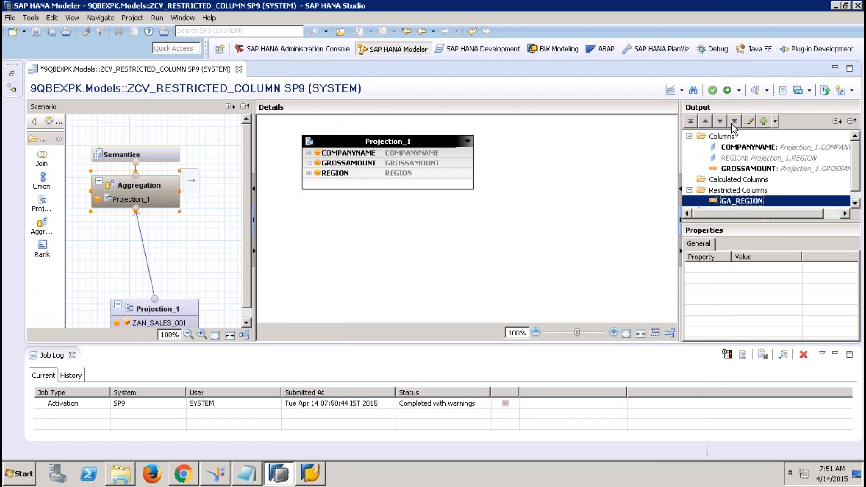
click(727, 90)
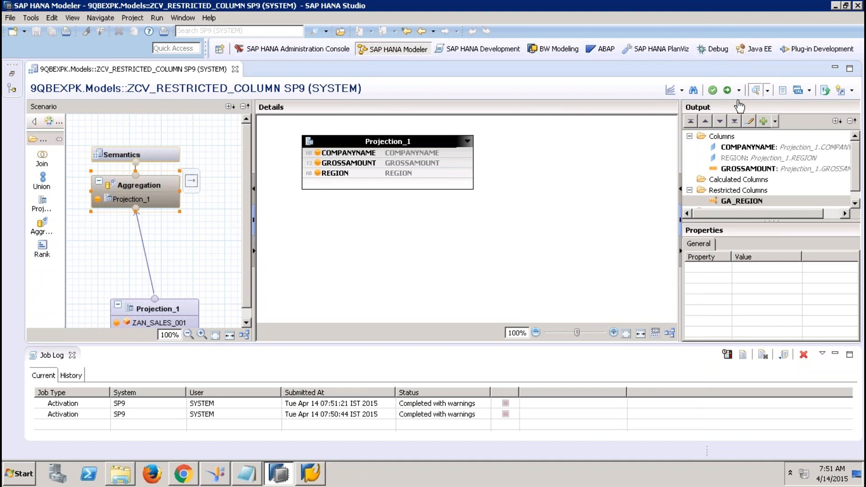
- Preview the calculation view's data with IP_REGION set to EMEA
click(756, 89)
click(429, 167)
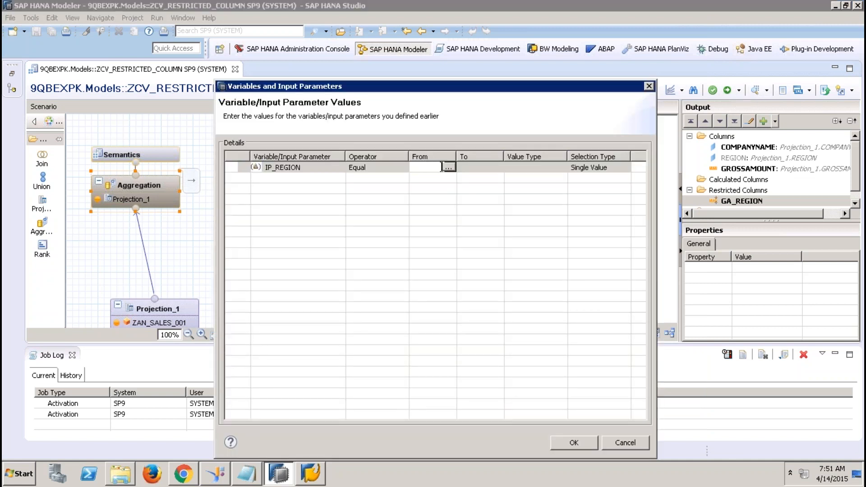
click(448, 167)
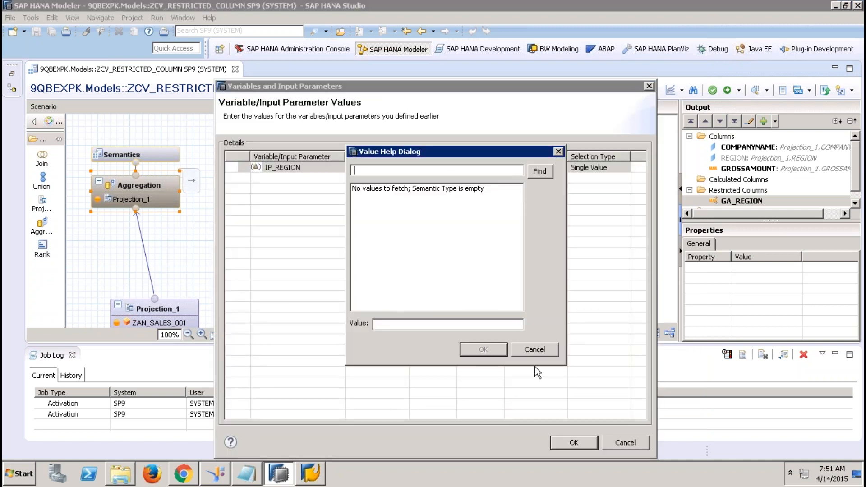
click(540, 351)
click(430, 167)
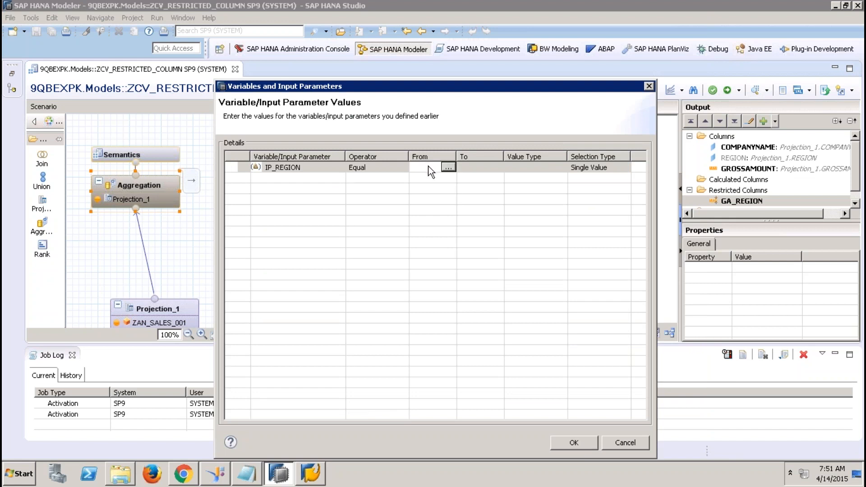
text(EMEA)
click(481, 167)
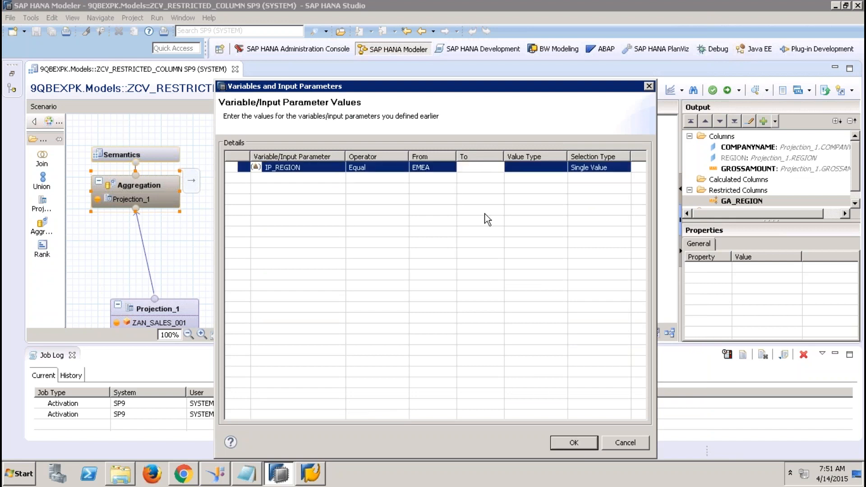
click(573, 444)
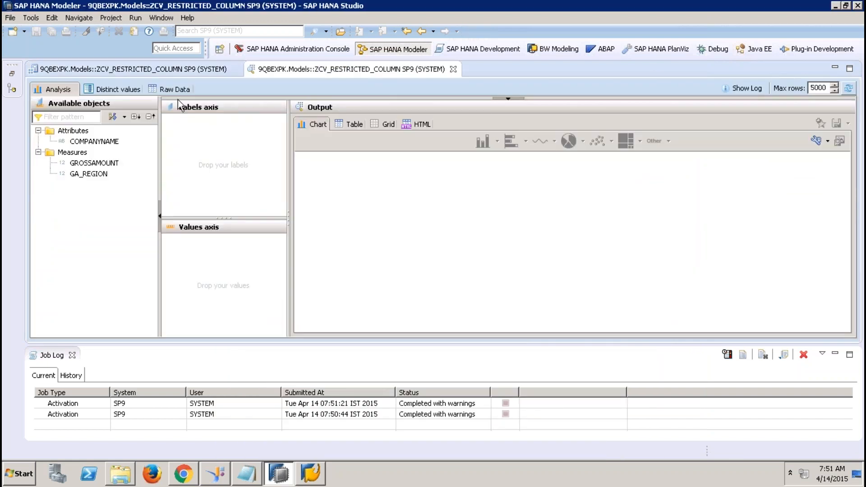
- Analyse GROSSAMOUNT and GA_REGION by COMPANYNAME as a table and compare the two amounts for individual companies
drag(98, 141, 176, 148)
drag(104, 163, 181, 243)
drag(90, 174, 177, 261)
click(348, 125)
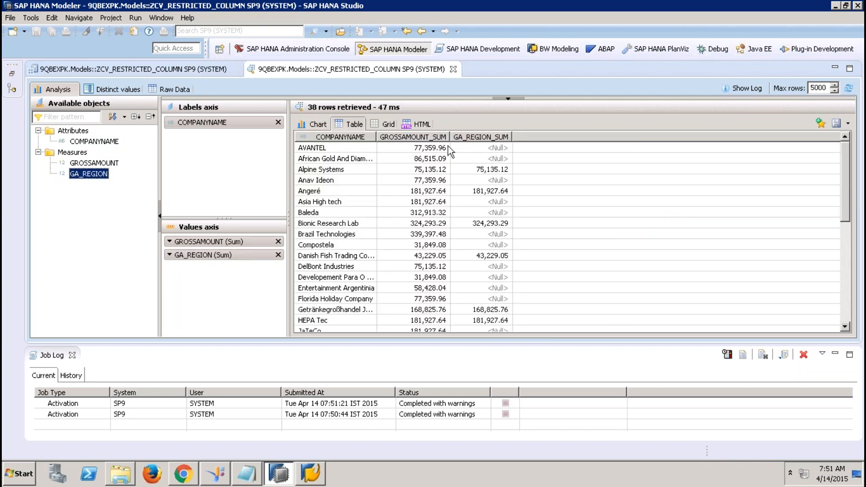
click(490, 168)
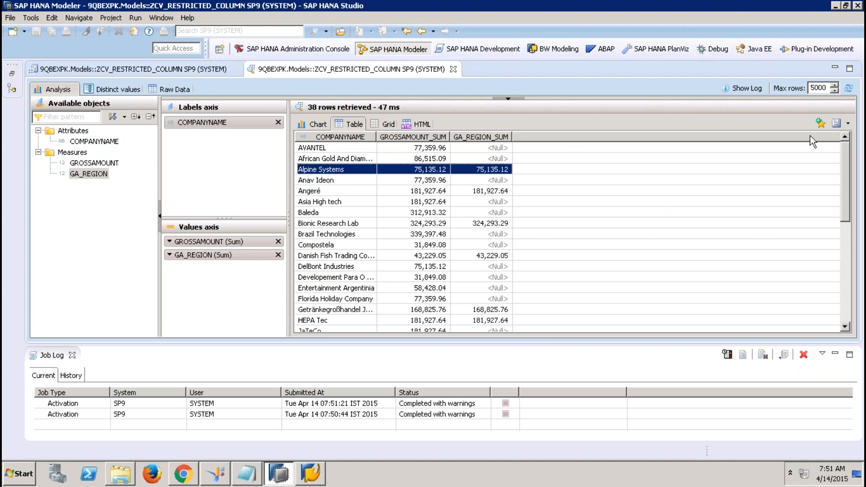
click(430, 151)
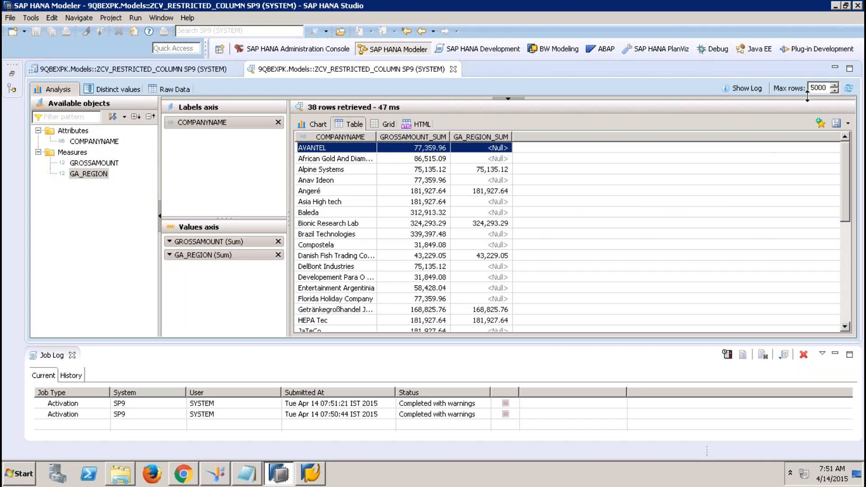
- Refresh the data preview with IP_REGION set to AMER, compare the regional amounts, and close the preview
click(849, 88)
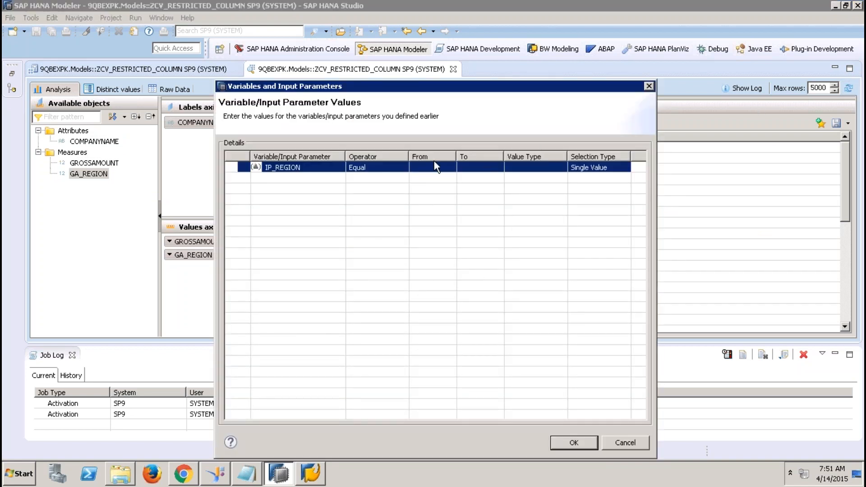
click(434, 167)
text(AMER)
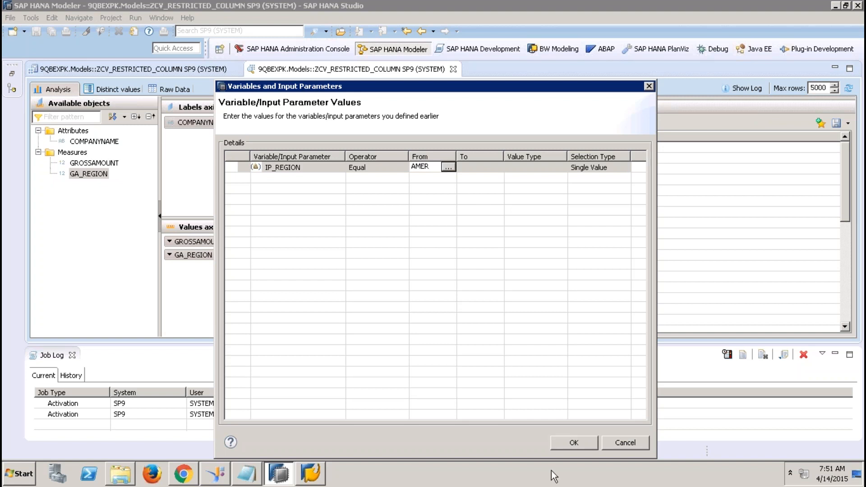
click(585, 444)
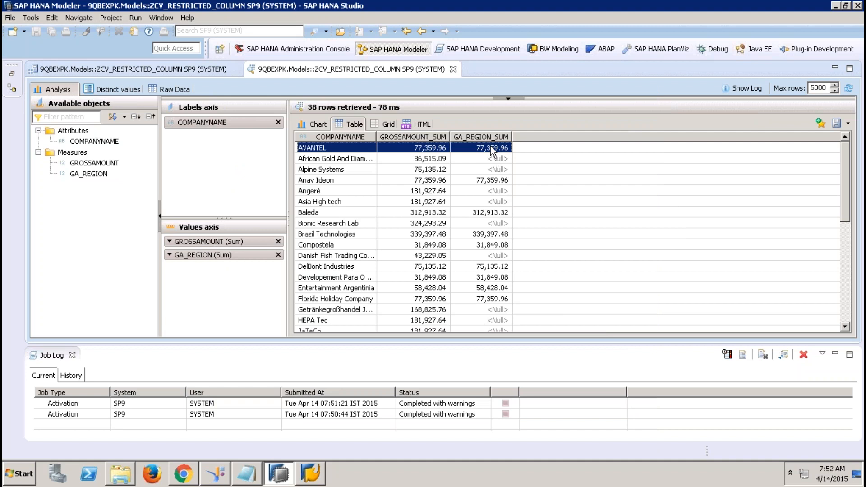
click(454, 70)
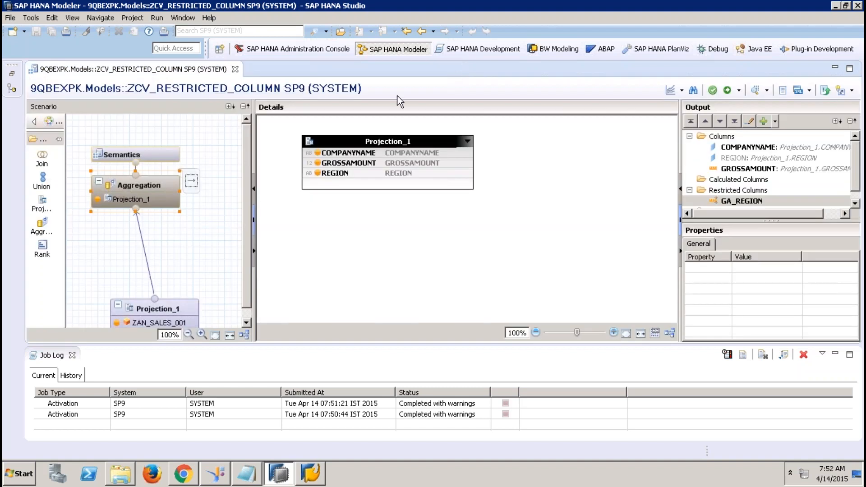
- Try the Between operator for the REGION restriction of the restricted column GA_REGION
right_click(746, 191)
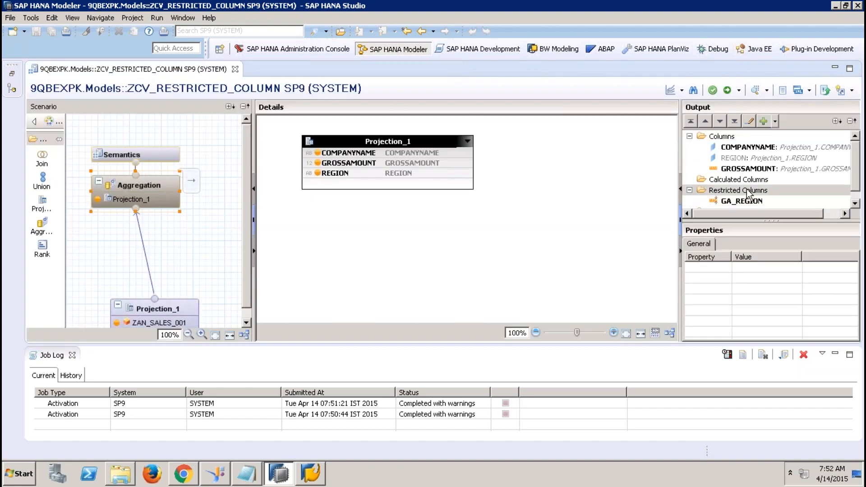
click(728, 204)
right_click(728, 203)
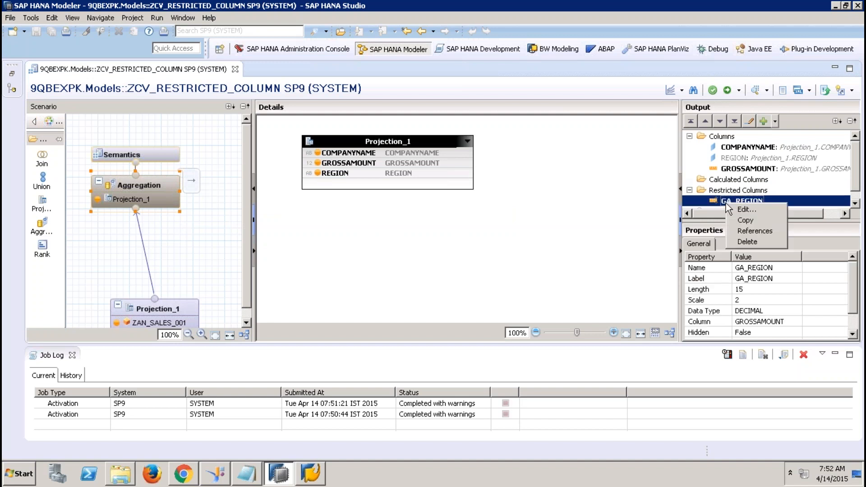
click(753, 209)
click(512, 202)
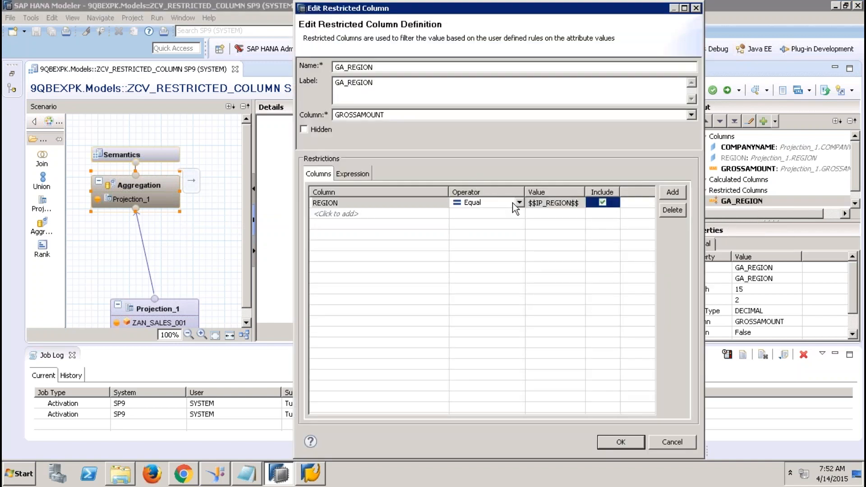
click(520, 203)
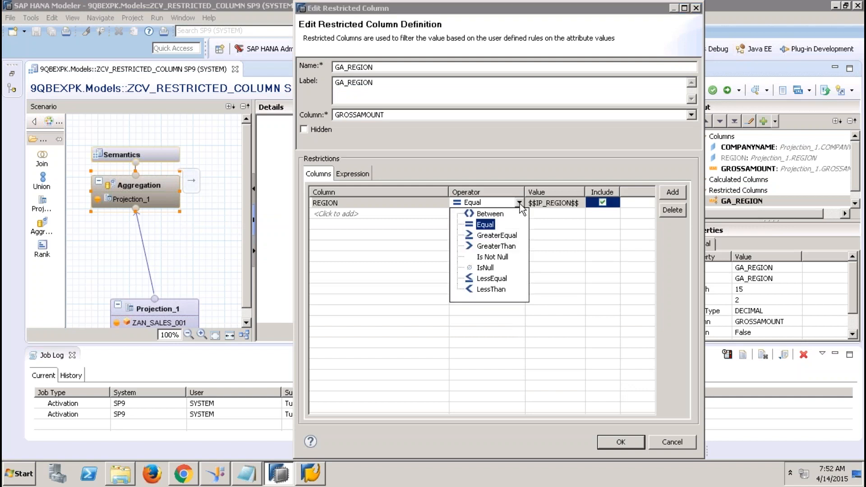
click(497, 215)
click(509, 202)
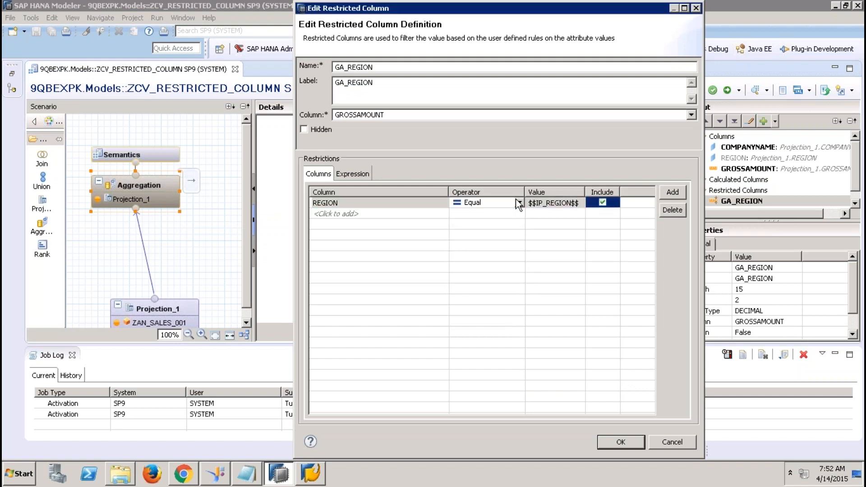
click(519, 202)
click(497, 214)
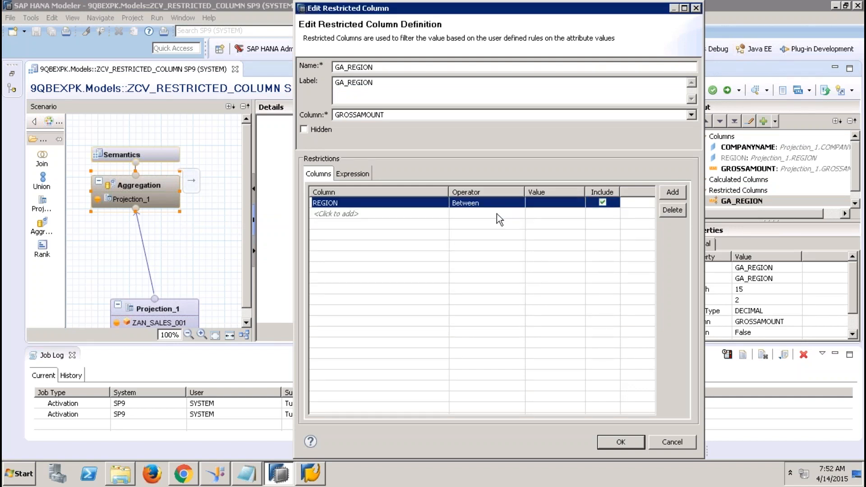
- Try IP_REGION as the From value of the REGION range, and discard the changes to the restricted column
click(577, 205)
click(577, 203)
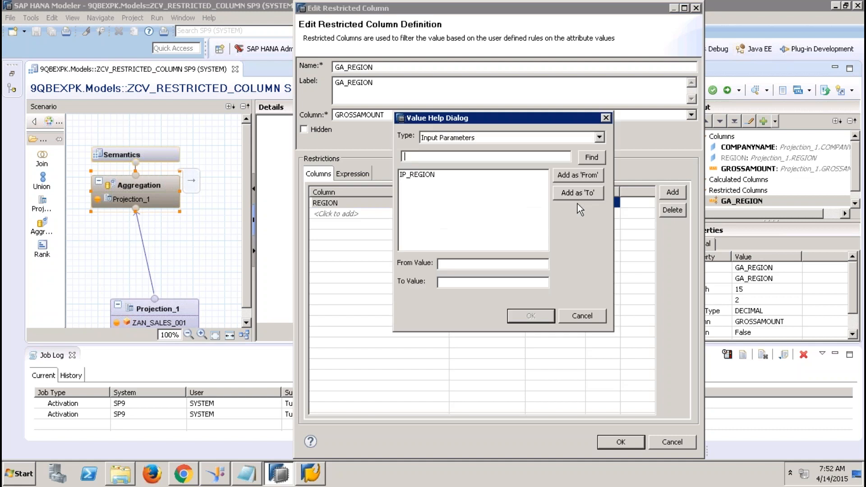
click(424, 175)
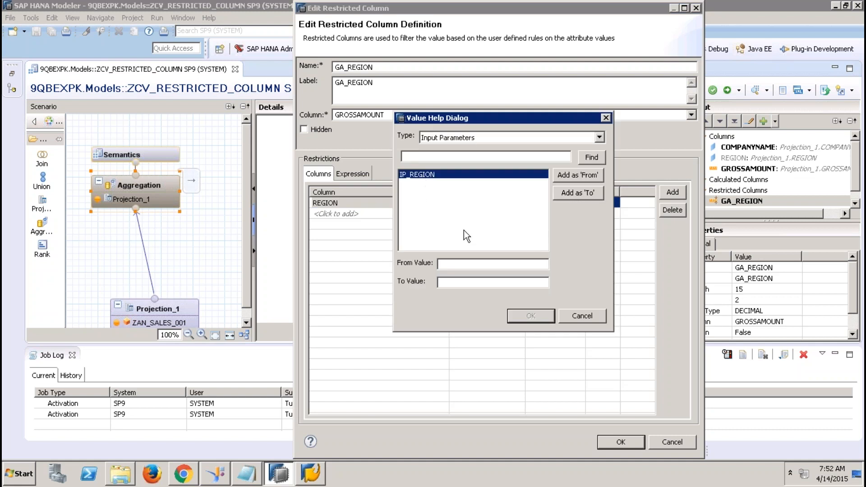
click(589, 177)
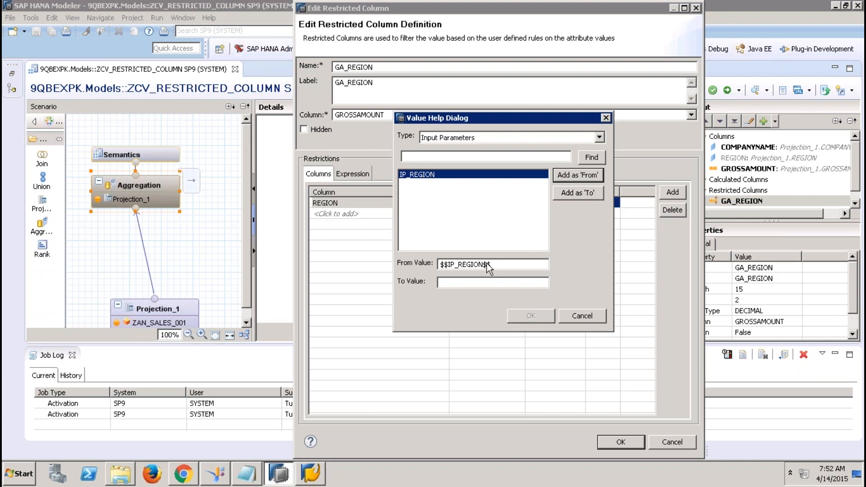
click(486, 282)
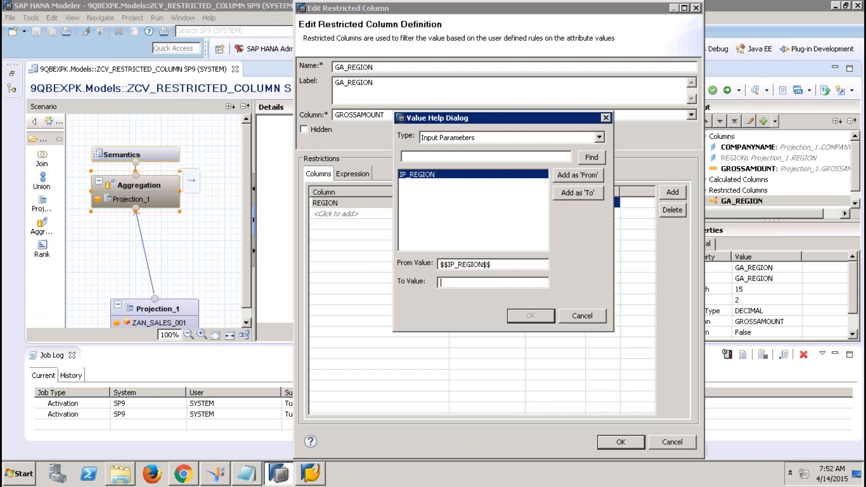
click(594, 319)
click(669, 442)
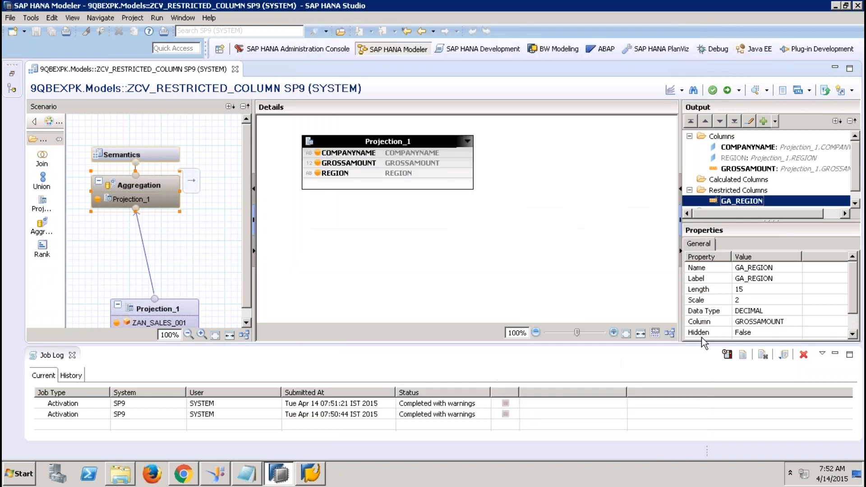
- Switch to the PowerPoint slide deck and highlight the "Mapping of Variables & Input Parameters" bullet on slide 128
click(719, 10)
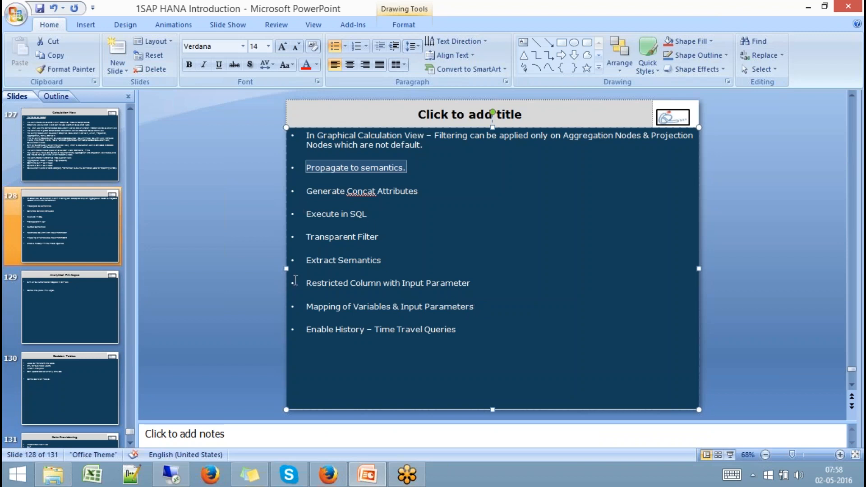
click(306, 307)
drag(307, 307, 474, 308)
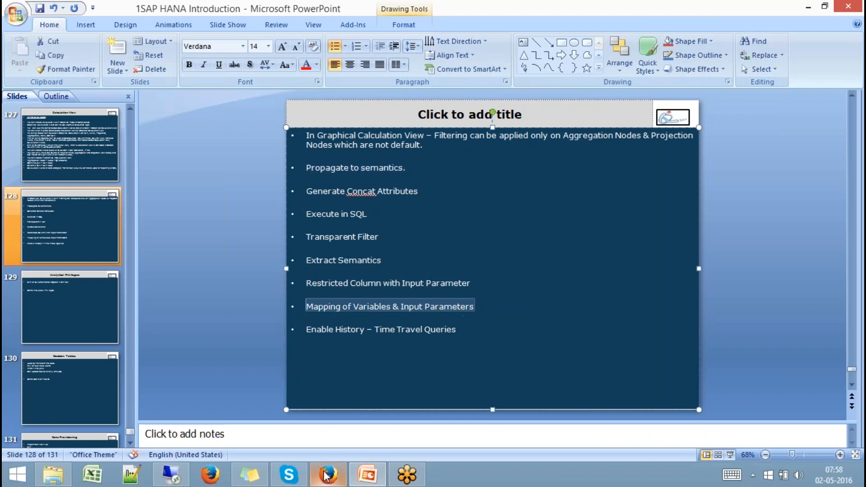
mouse_move(327, 475)
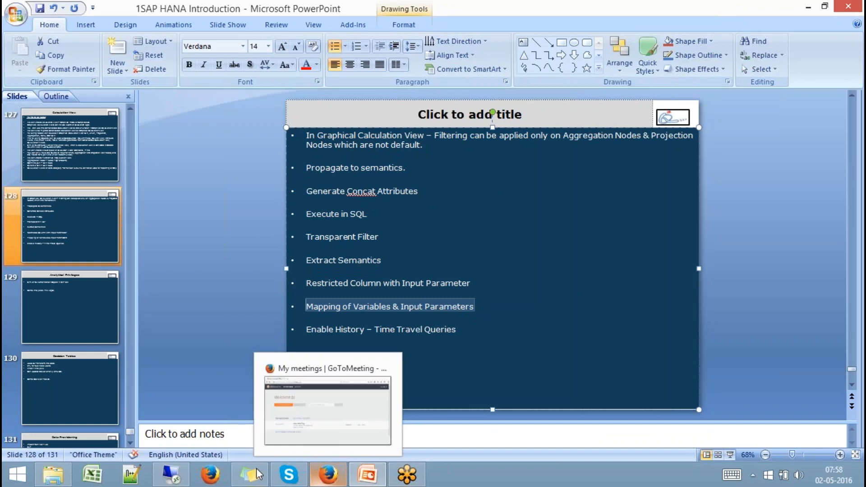
- Return to the SAP HANA Studio session and close the ZCV_RESTRICTED_COLUMN editor and the Job Log
click(170, 475)
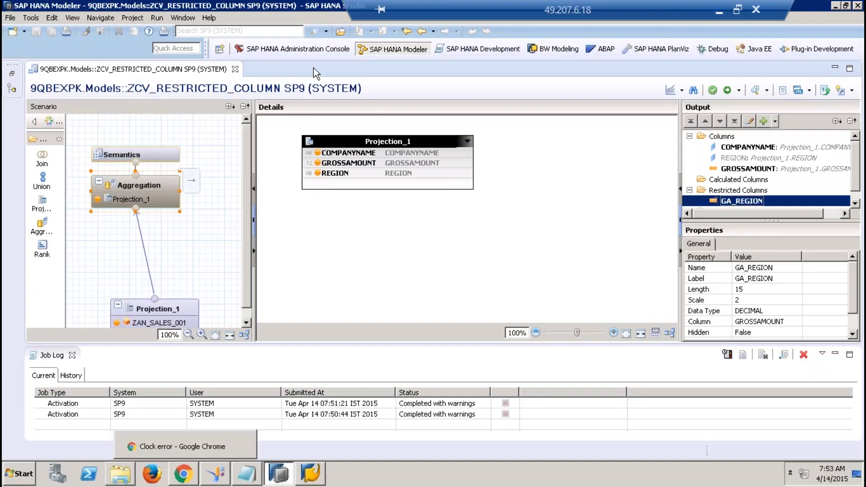
click(235, 69)
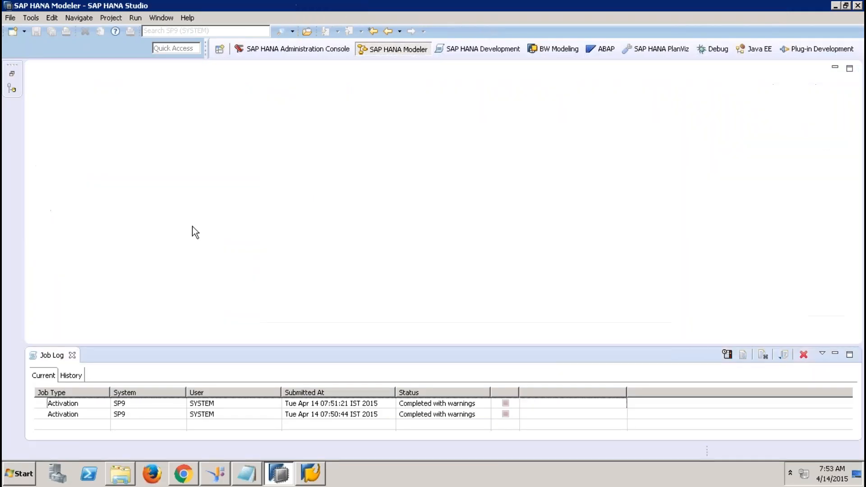
click(72, 356)
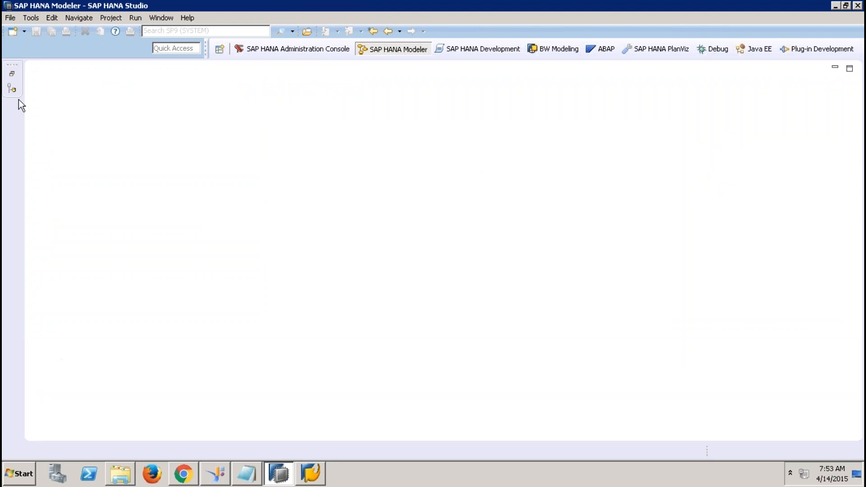
- Create a graphical calculation view named ZCV_IP_PROCEDURE with data category CUBE in the 9QBEXPK.Models package
click(12, 73)
drag(264, 204, 268, 339)
right_click(132, 202)
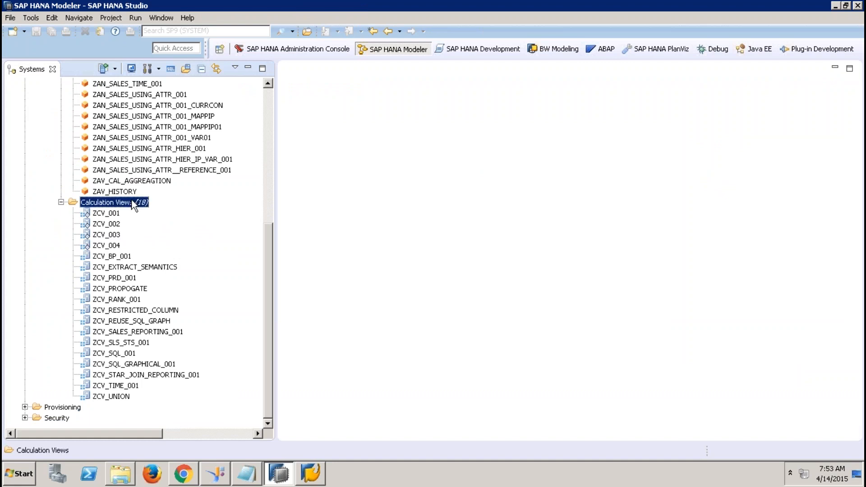
click(176, 223)
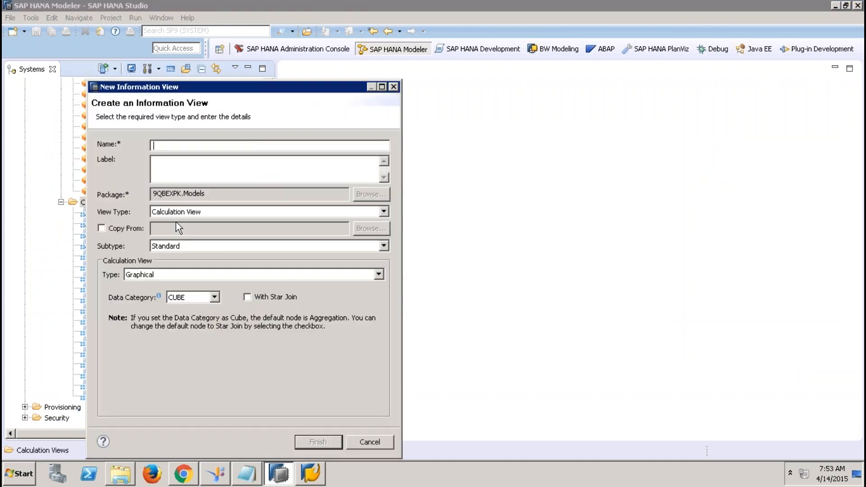
text(ZCV_IP_PROCEDURE)
key(Tab)
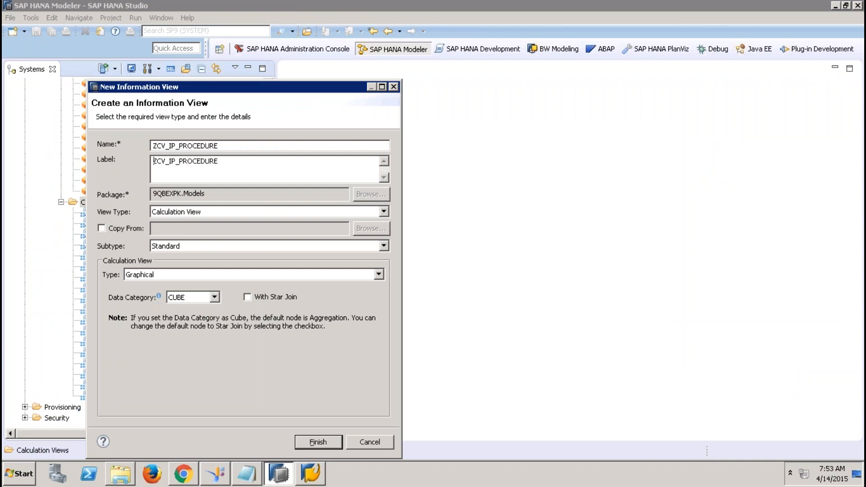
click(332, 446)
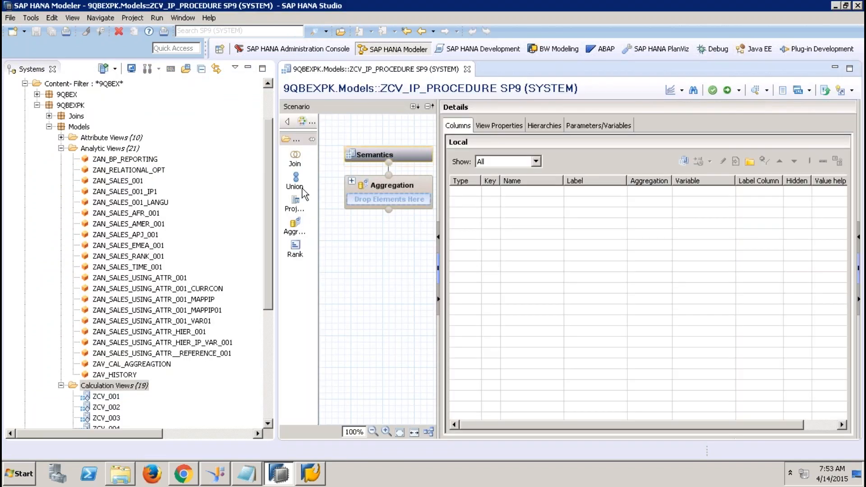
- Add a projection node based on analytic view ZAN_SALES_001 and output its COUNTRY and GROSSAMOUNT columns
drag(298, 201, 333, 294)
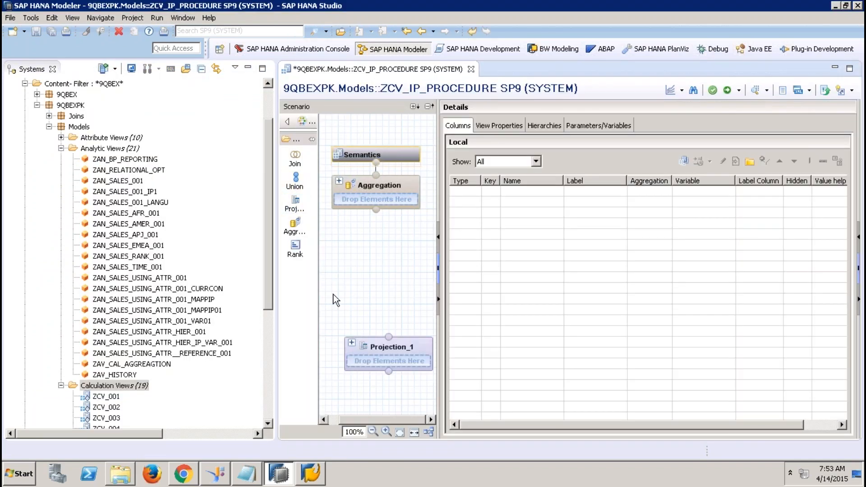
drag(125, 181, 381, 362)
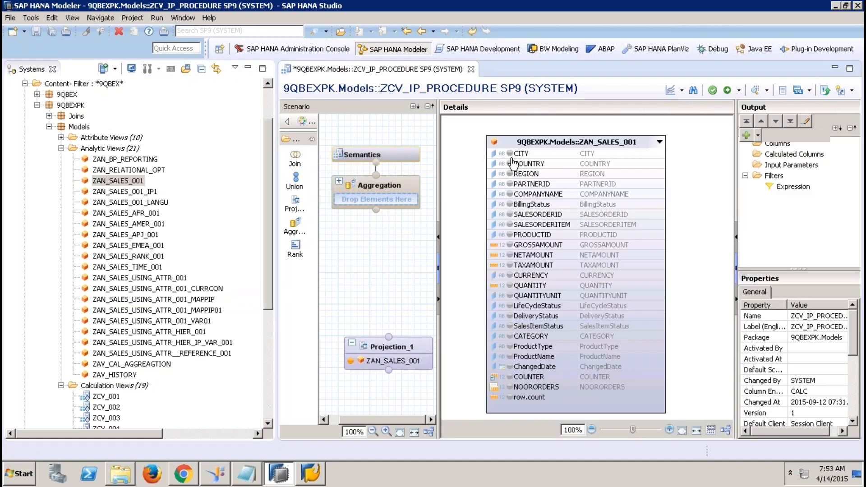
click(510, 164)
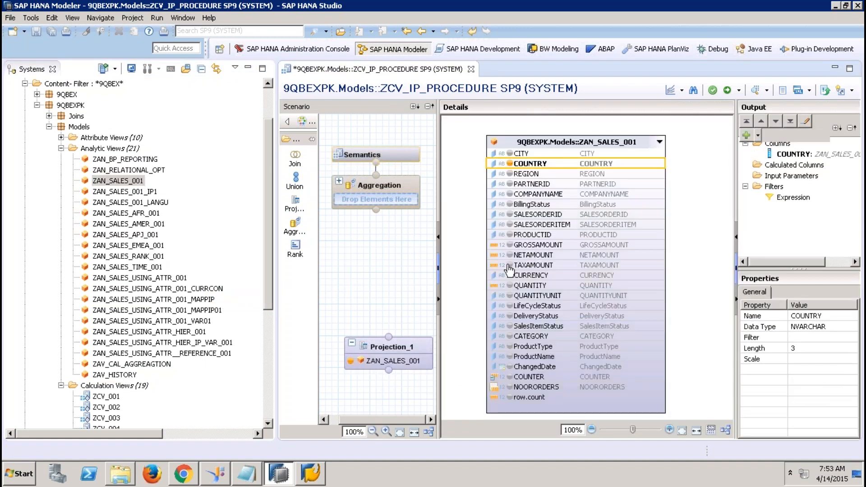
click(512, 246)
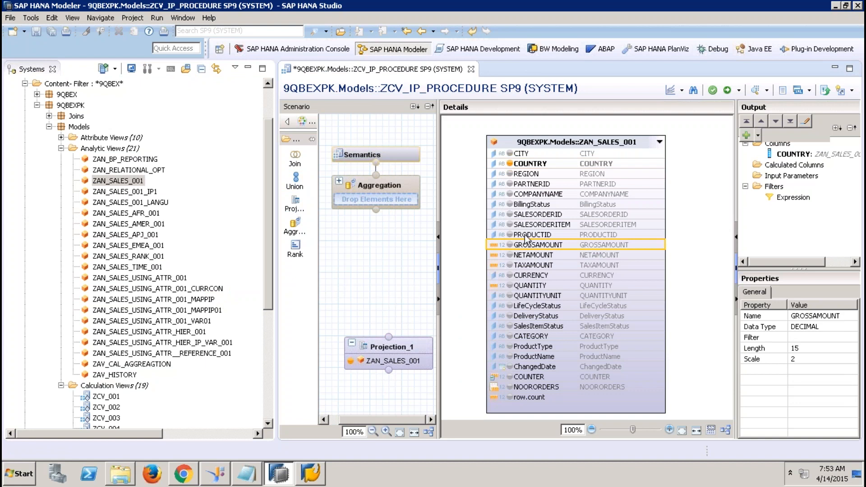
click(510, 245)
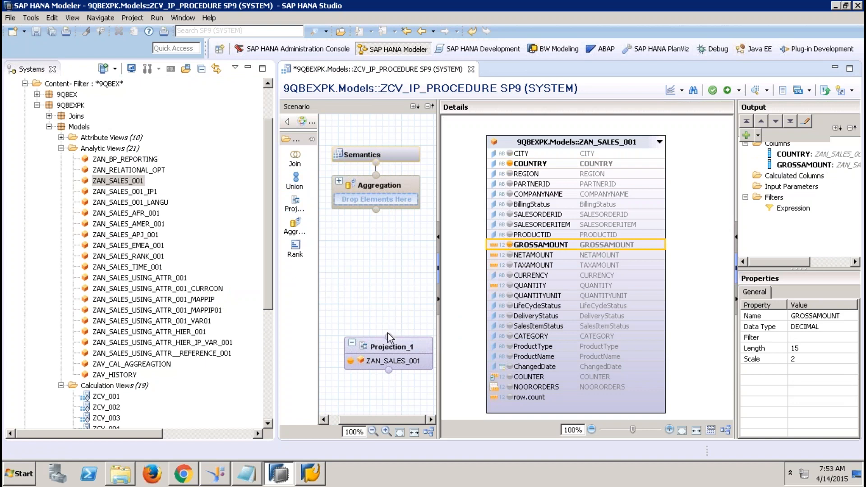
- Feed Projection_1 into the Aggregation node with COUNTRY and aggregated GROSSAMOUNT as output, and auto-assign the column types in Semantics
drag(388, 337, 384, 215)
click(398, 188)
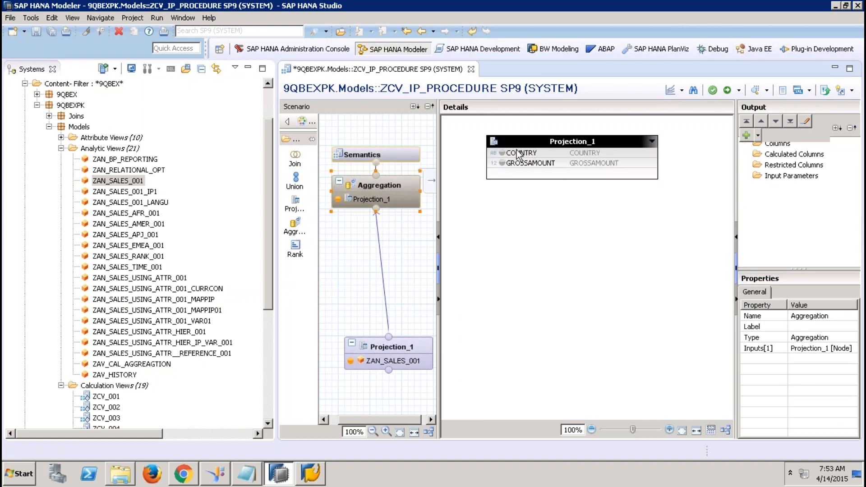
click(502, 153)
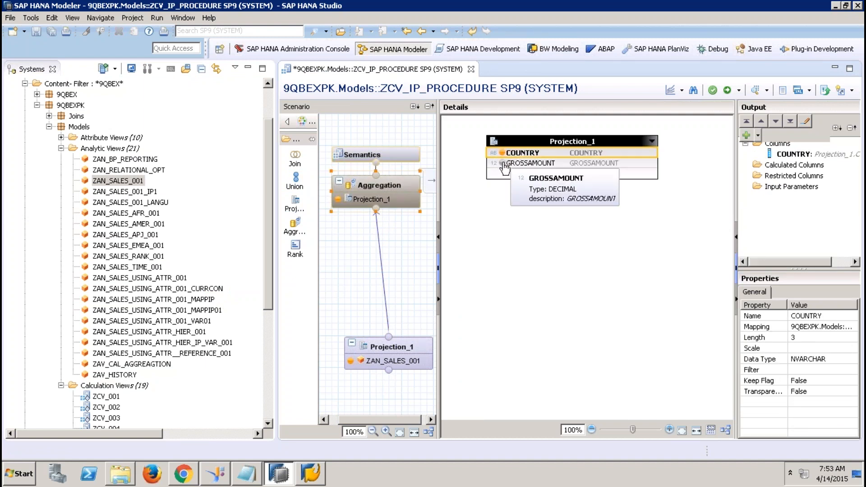
click(537, 164)
right_click(536, 165)
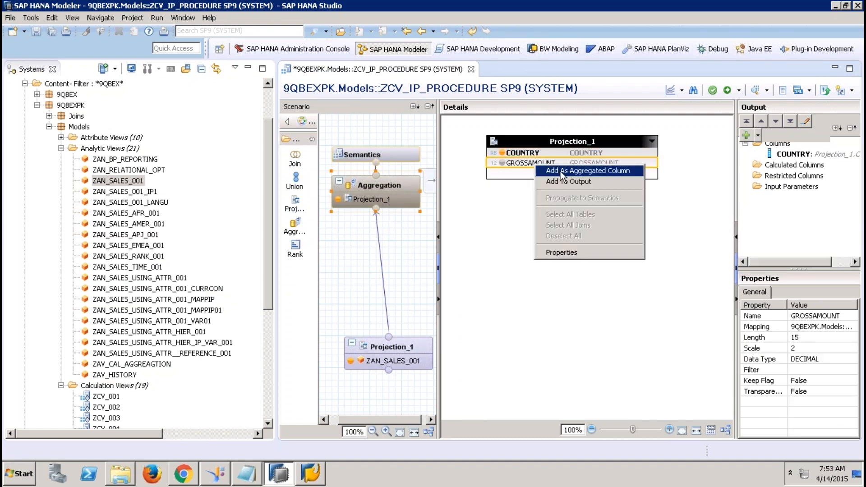
click(562, 171)
click(401, 156)
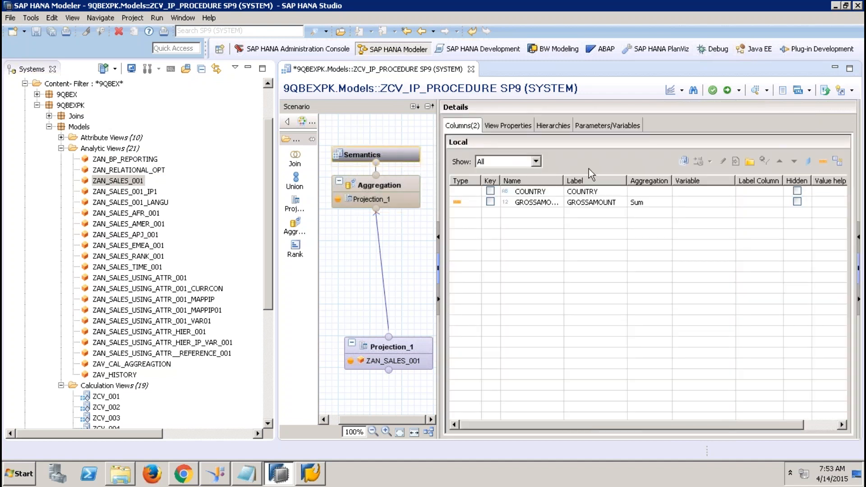
click(837, 163)
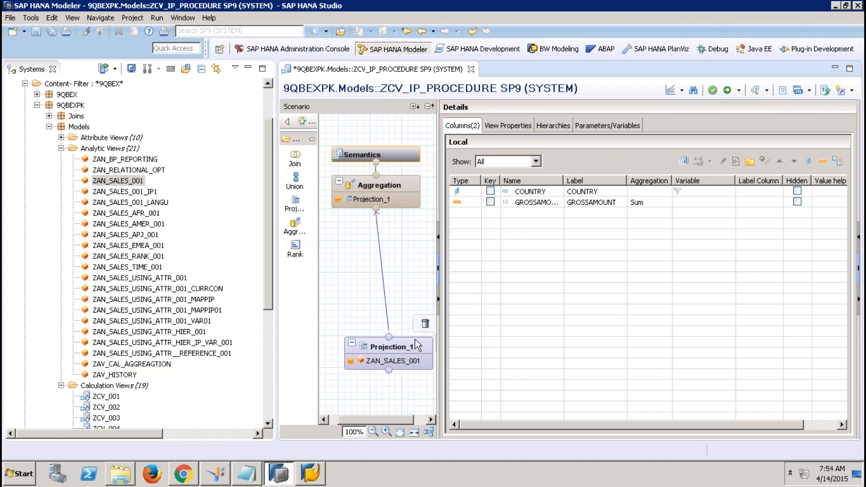
- Create the input parameter IP_COUNTRY with parameter type Direct, data type VARCHAR and length 2
click(635, 129)
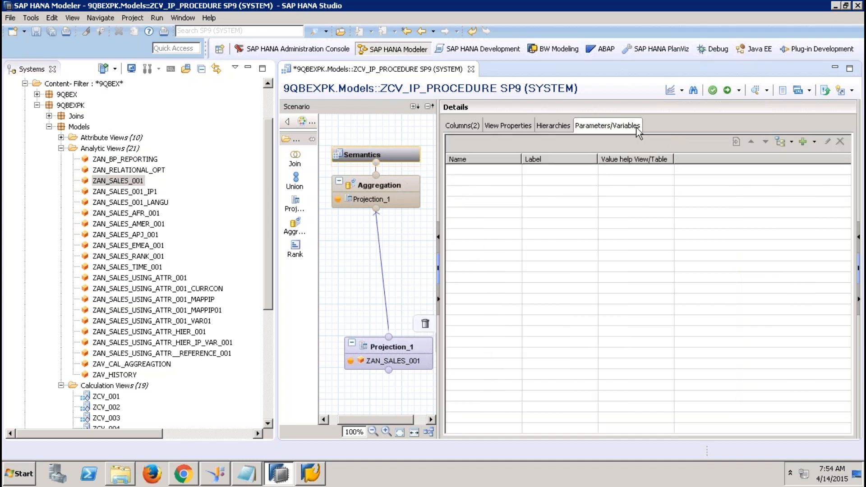
click(814, 143)
click(801, 168)
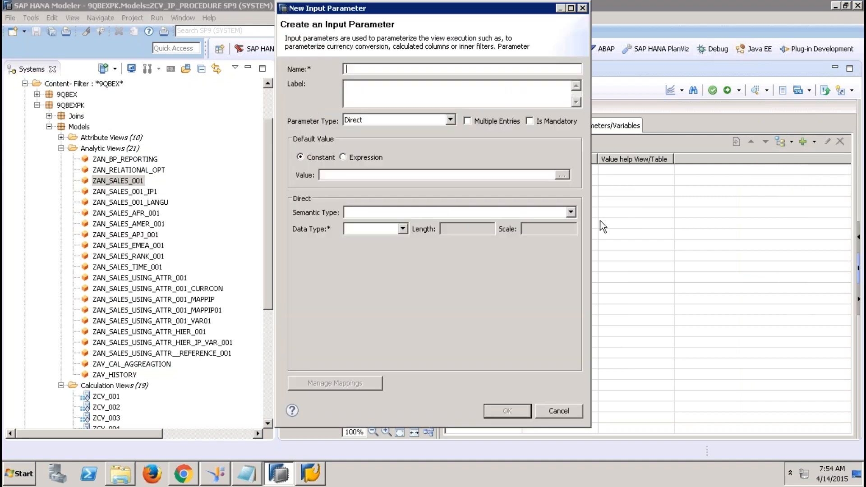
text(IP_COUNTRY)
key(Tab)
click(451, 121)
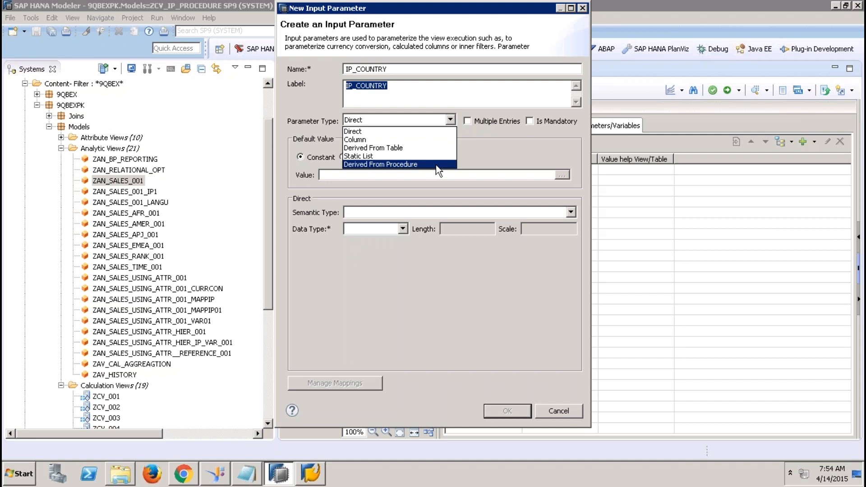
click(396, 131)
click(386, 228)
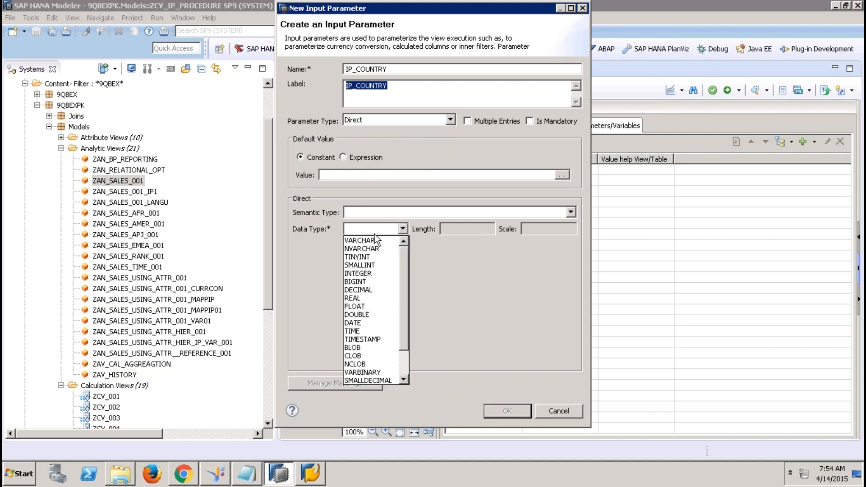
click(367, 239)
click(454, 229)
text(2)
click(511, 412)
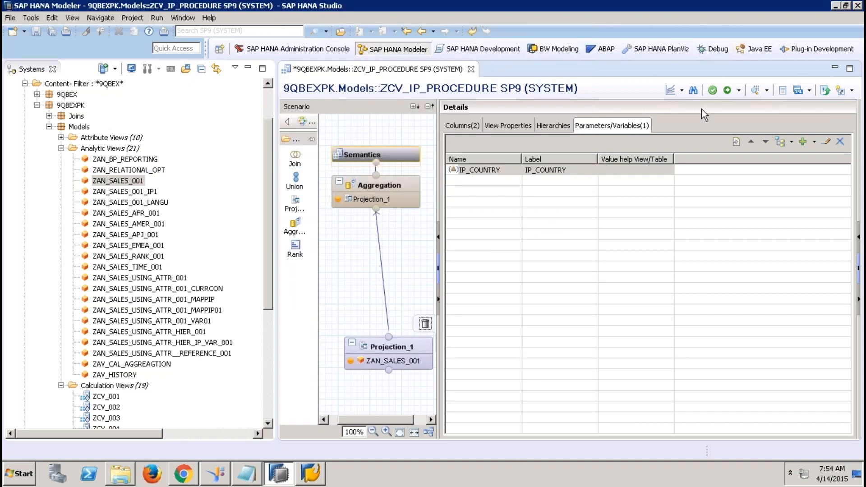
- Filter COUNTRY in Projection_1 with the Equal operator on input parameter IP_COUNTRY, and activate the view
click(408, 350)
right_click(546, 165)
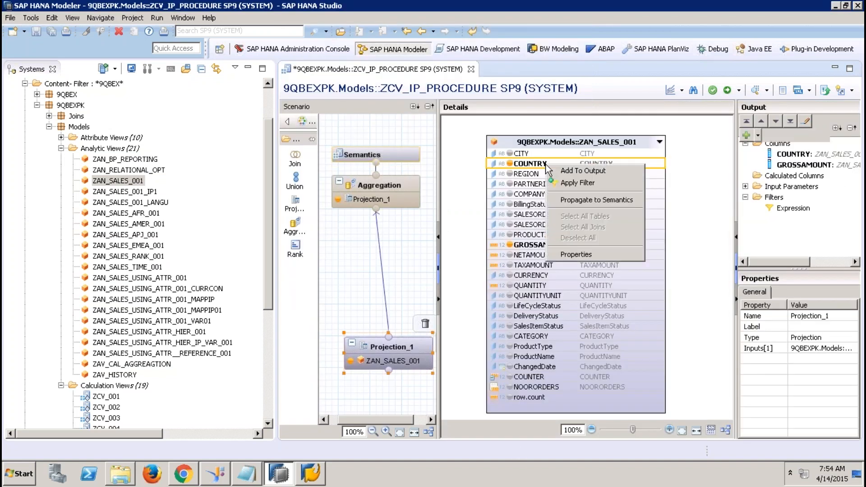
click(581, 183)
click(297, 123)
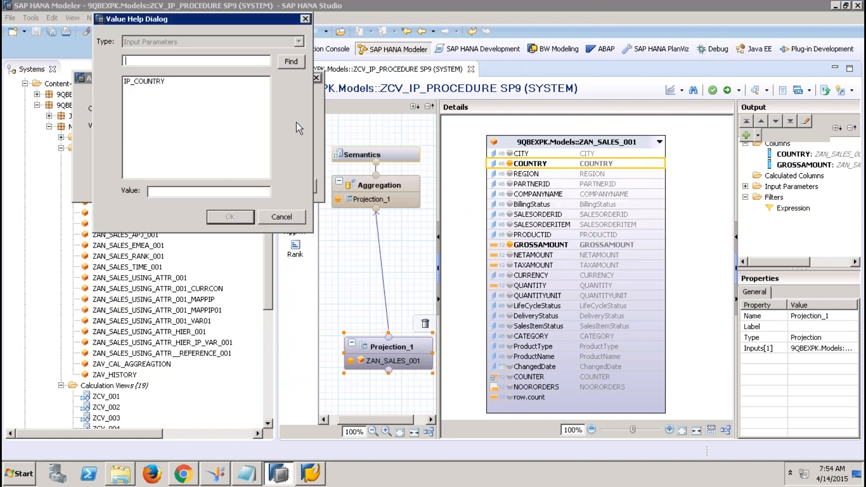
double_click(151, 82)
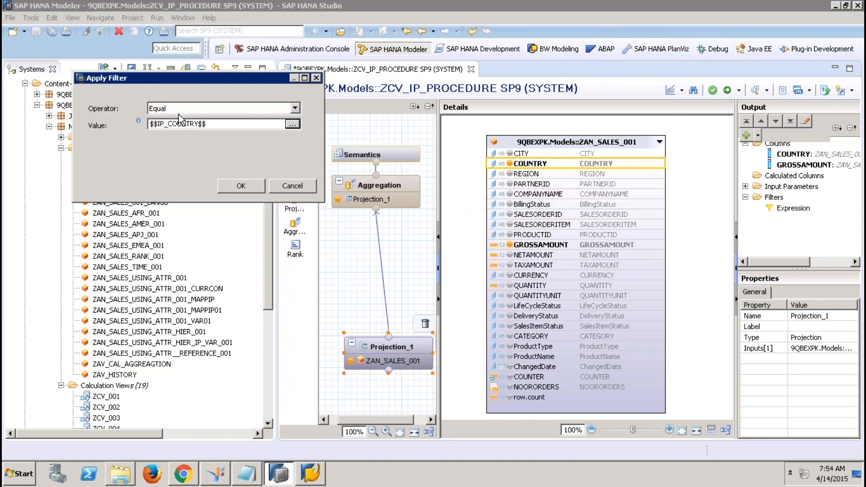
click(242, 186)
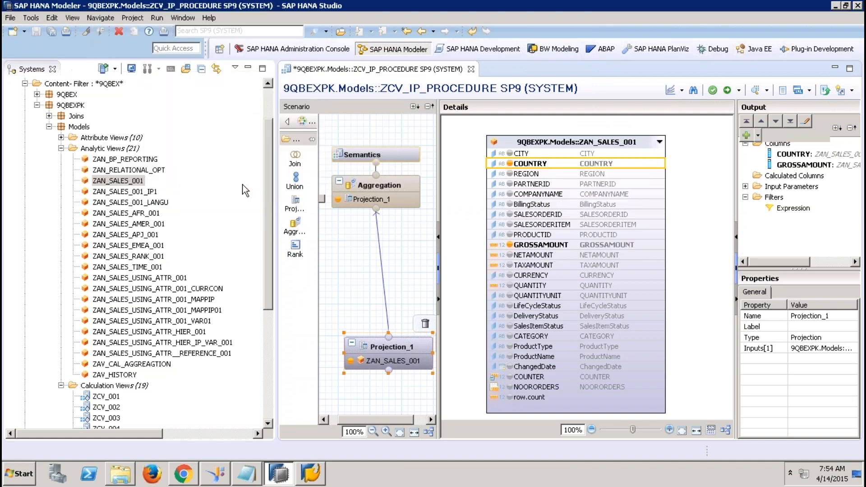
click(731, 90)
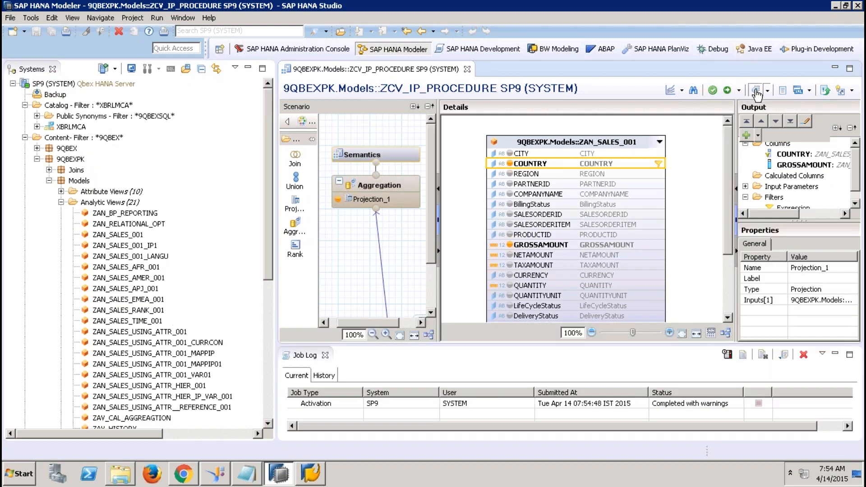
- Preview the view's raw data with IP_COUNTRY set to DE, and close the preview and the Job Log
click(756, 91)
click(445, 170)
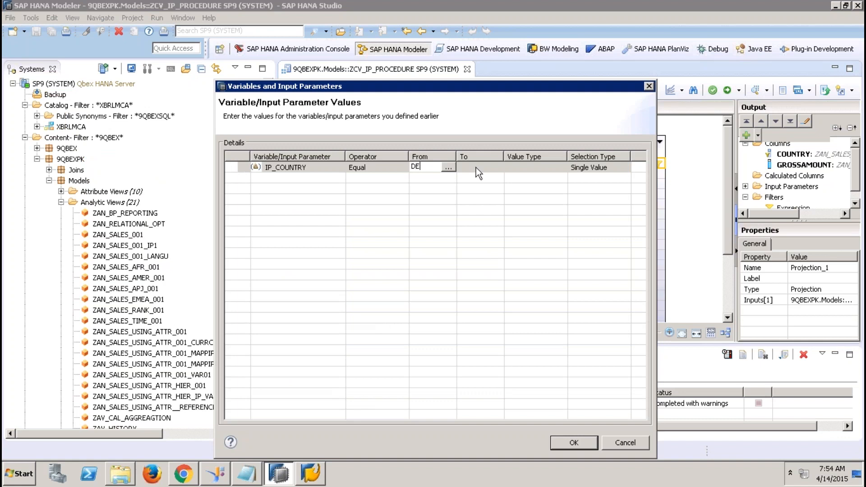
click(572, 440)
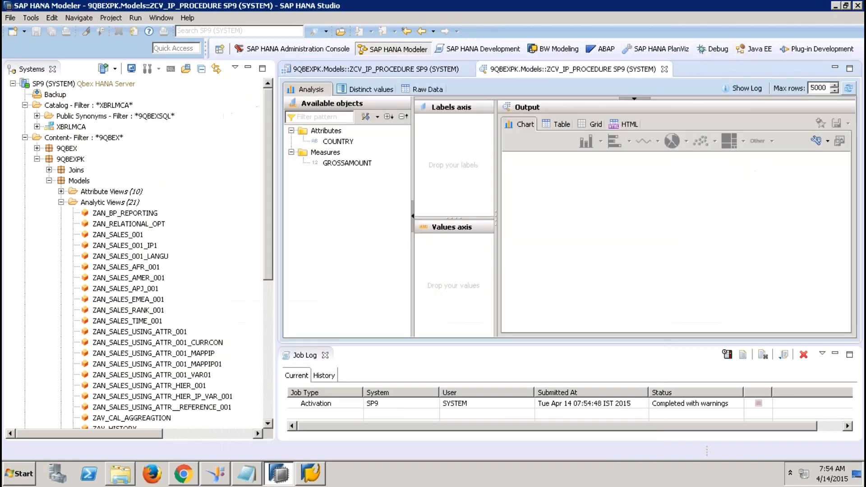
click(430, 89)
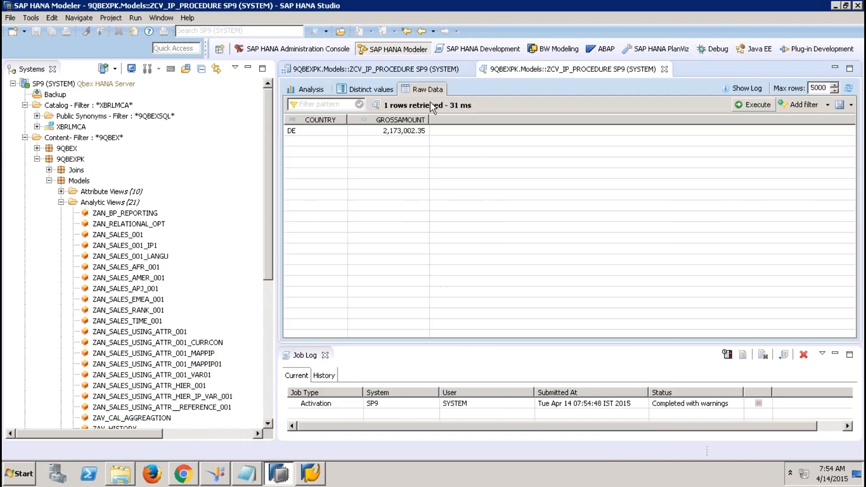
click(664, 69)
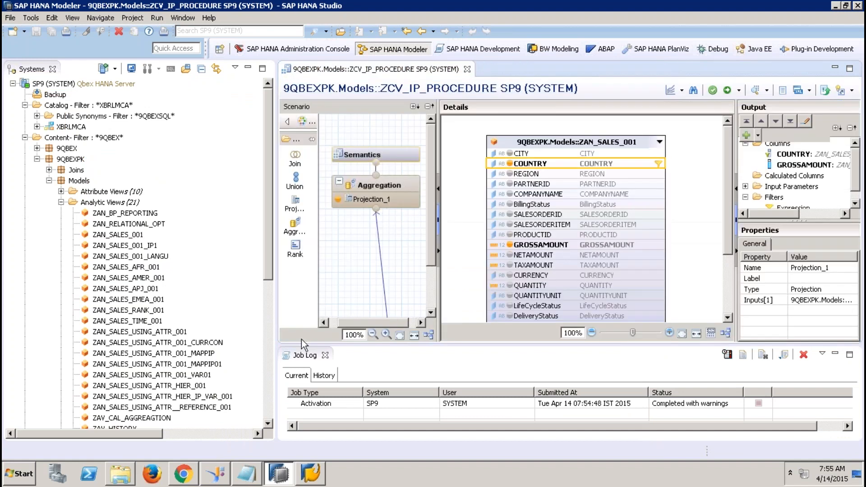
click(326, 356)
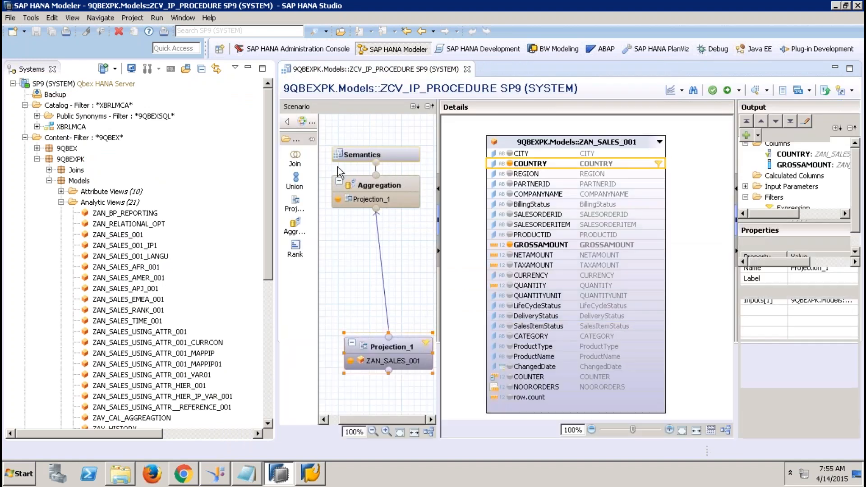
- Open the text file Input Parameter with Stored Procedure from the local Modelling folder and copy its entire script
click(247, 69)
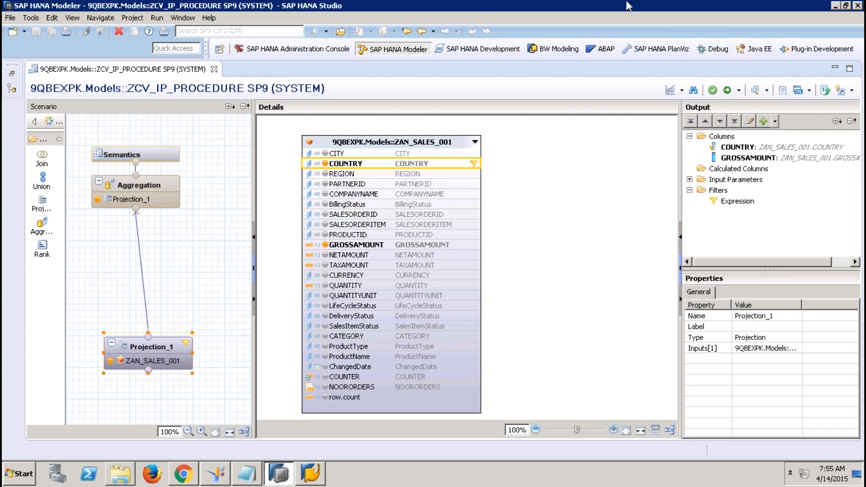
mouse_move(690, 5)
click(720, 11)
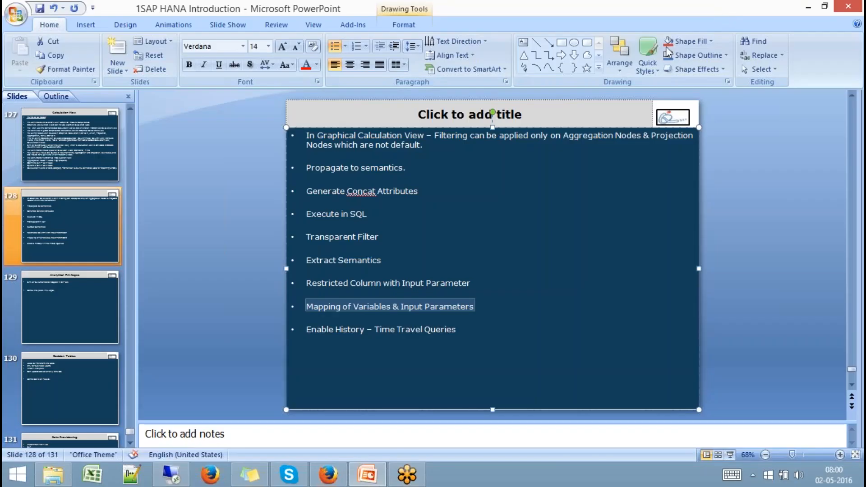
click(63, 475)
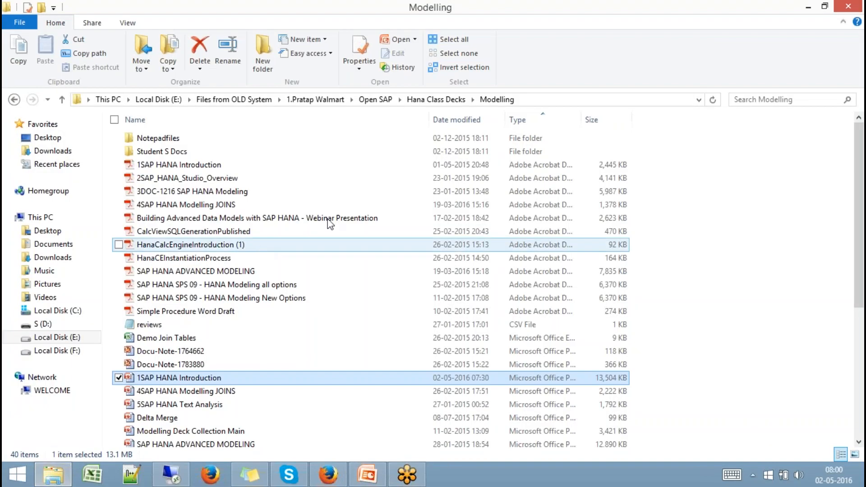
drag(860, 189, 854, 316)
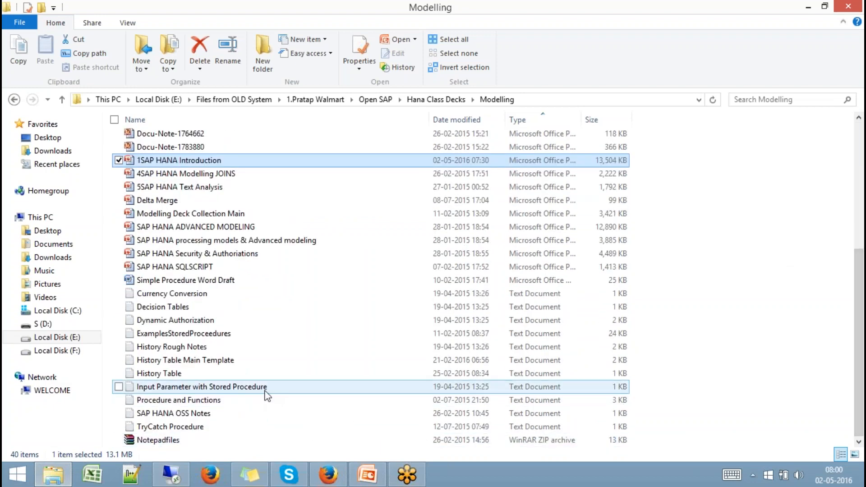
double_click(266, 387)
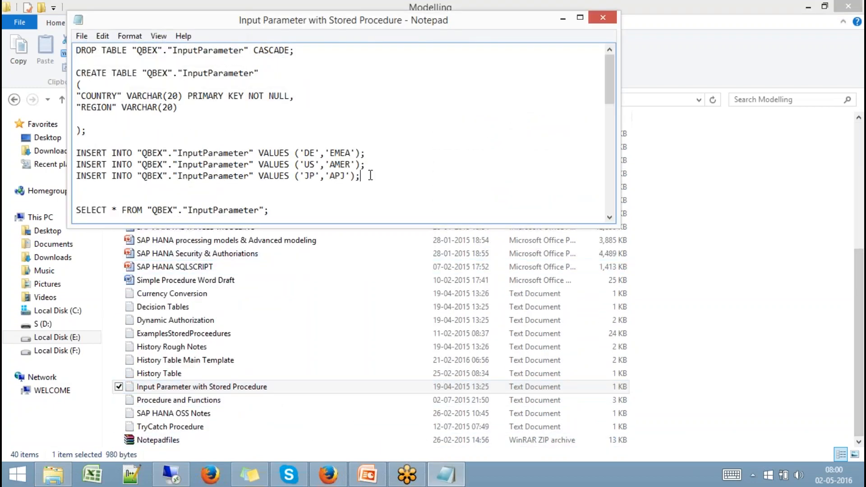
key(ctrl+a)
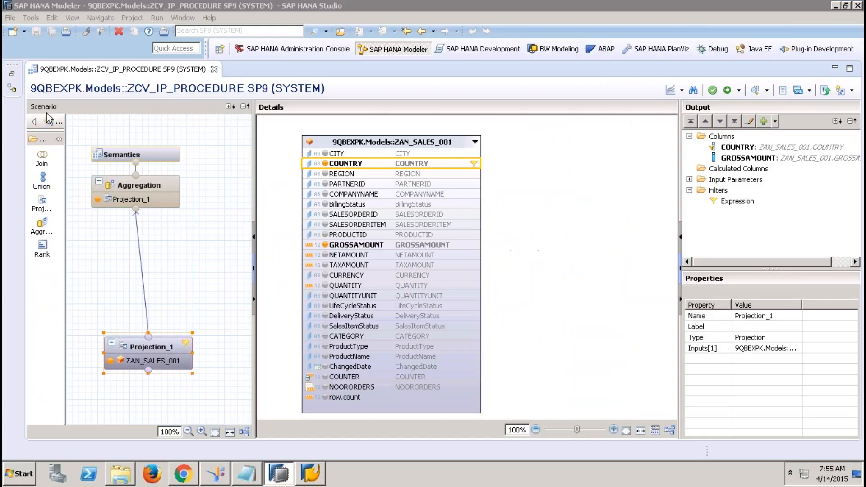
- Return to SAP HANA Studio, open an SQL console for system SP9 and paste the copied script into it
click(47, 113)
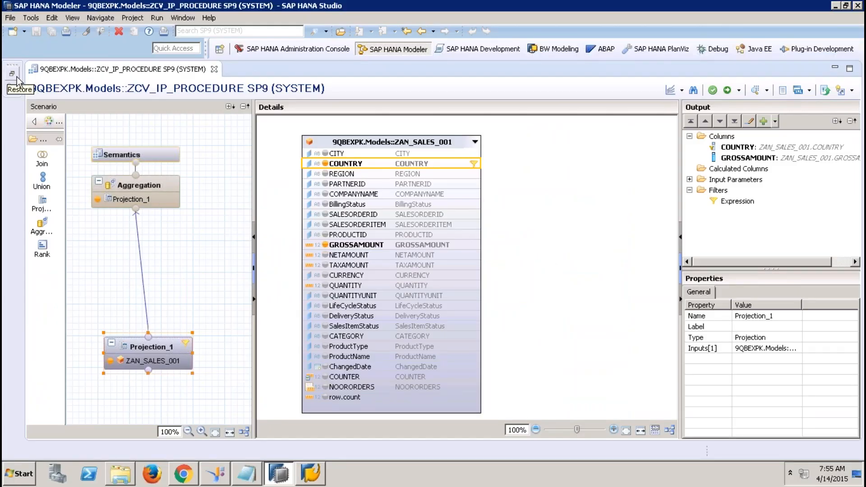
click(11, 75)
click(170, 68)
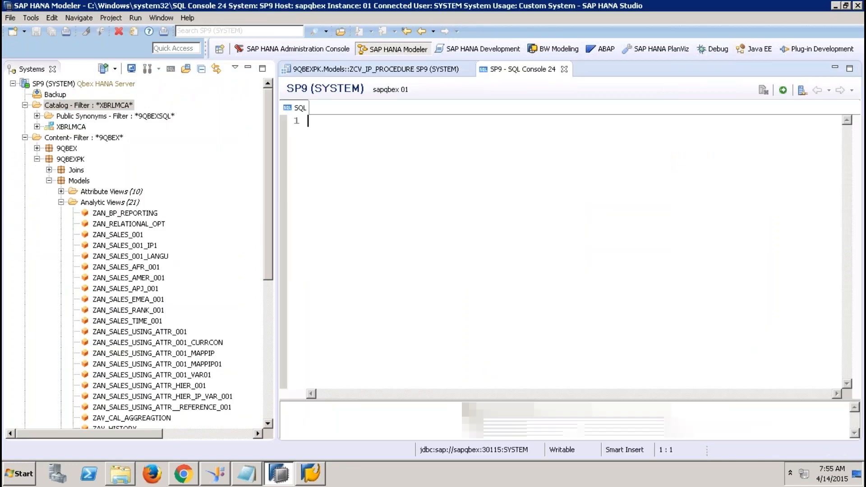
right_click(364, 143)
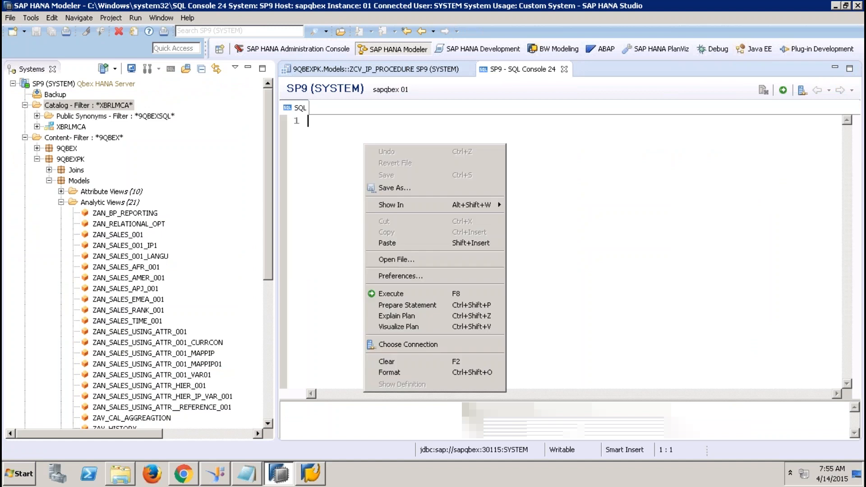
click(388, 243)
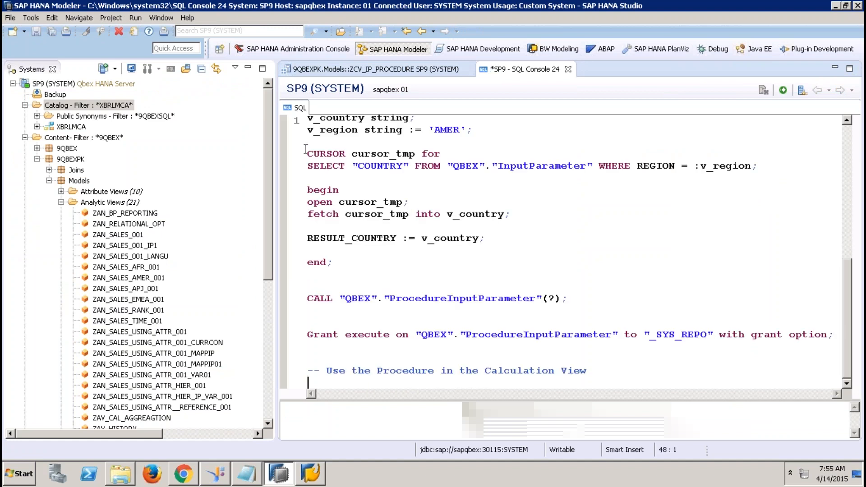
- Replace every occurrence of QBEX with 9QBEXSQL throughout the SQL script
click(248, 68)
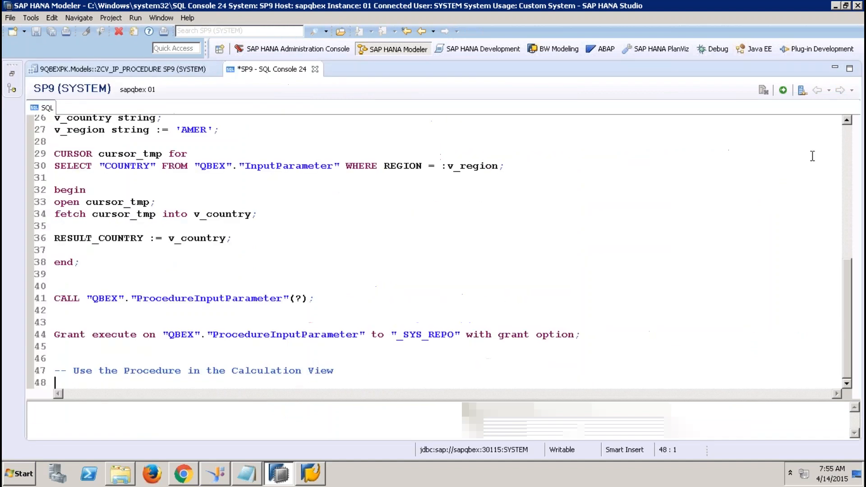
click(847, 149)
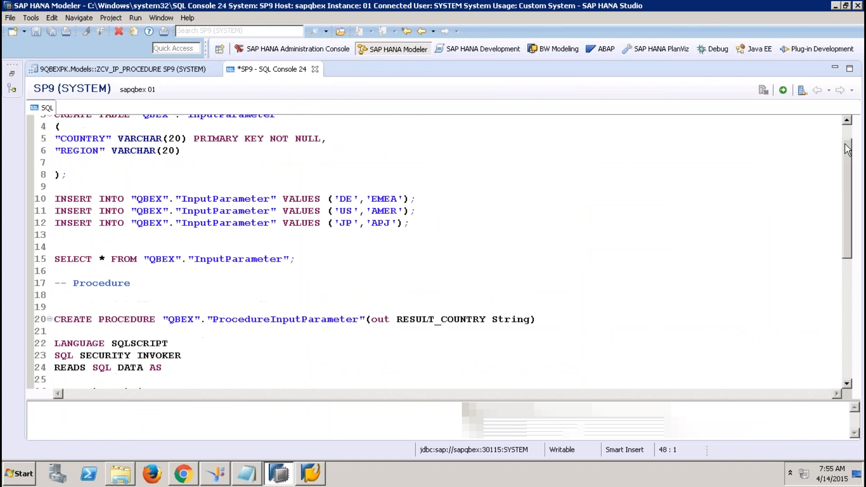
drag(845, 144, 837, 112)
key(ctrl+a)
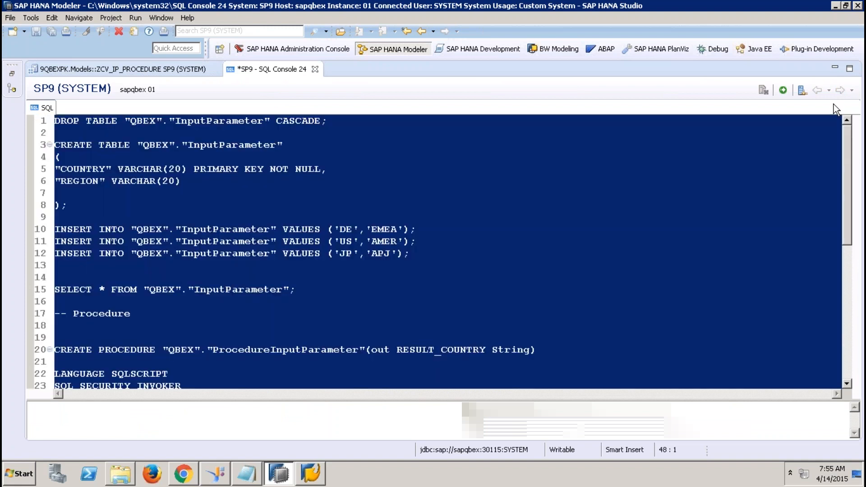
key(ctrl+f)
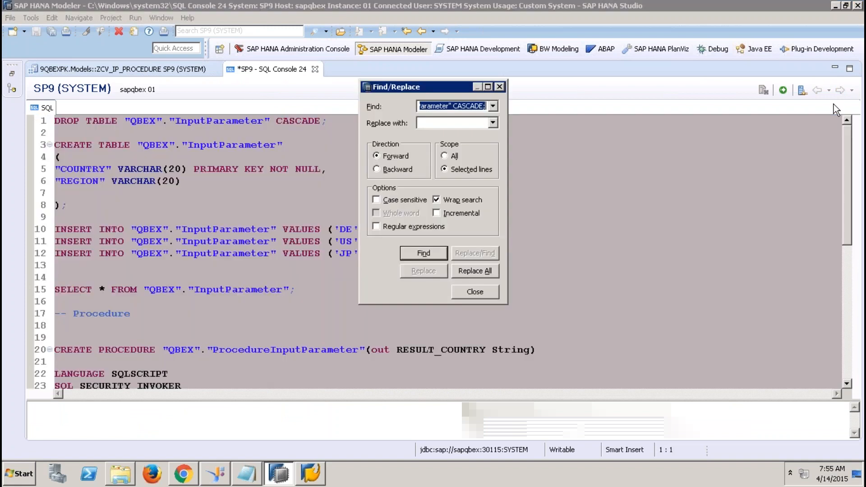
text(QB)
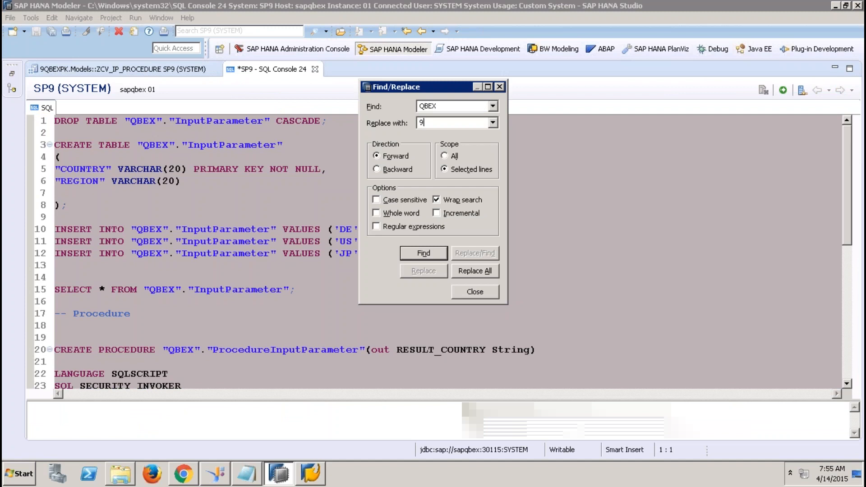
text(9QBEXSQL)
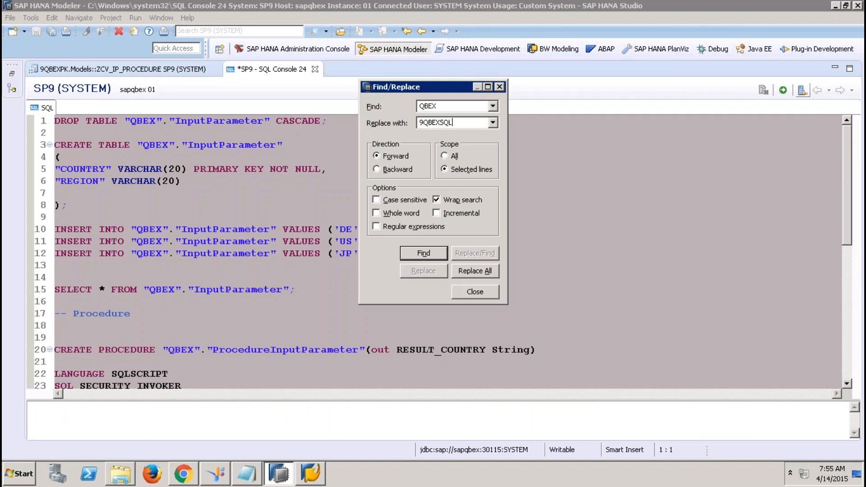
click(489, 271)
click(490, 292)
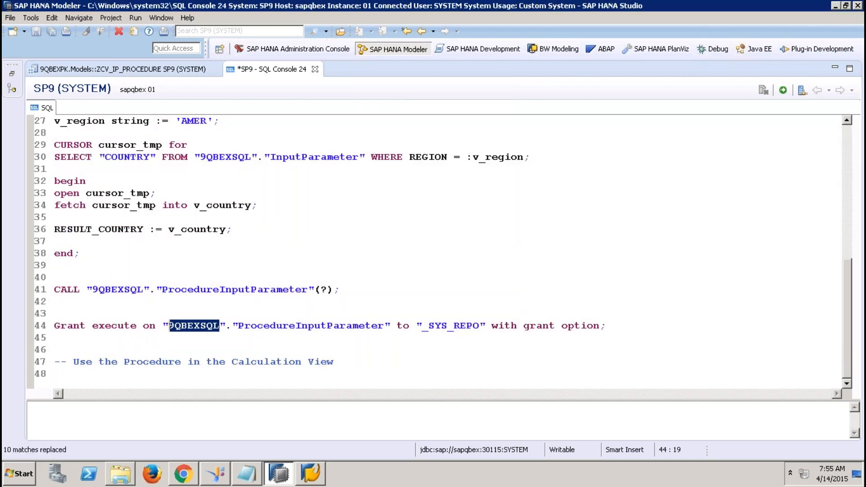
- Execute the DROP TABLE and CREATE TABLE statements for "9QBEXSQL"."InputParameter" with the columns COUNTRY and REGION
scroll(851, 135, up, 9)
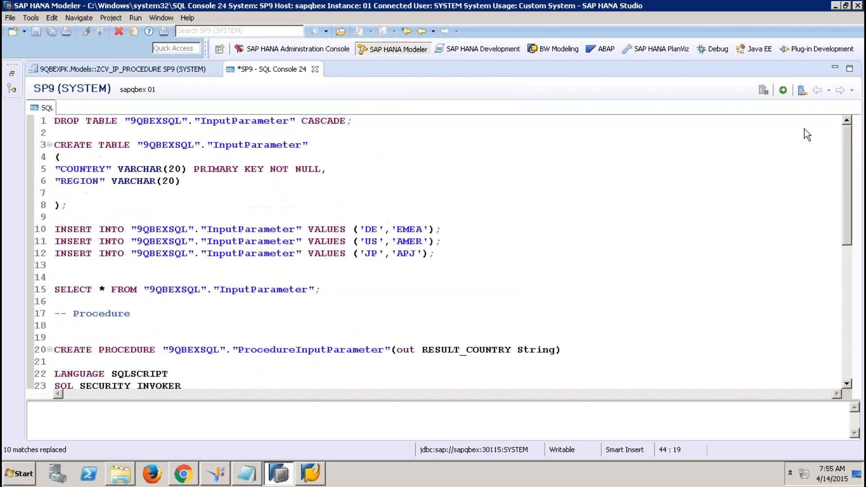
drag(89, 208, 53, 121)
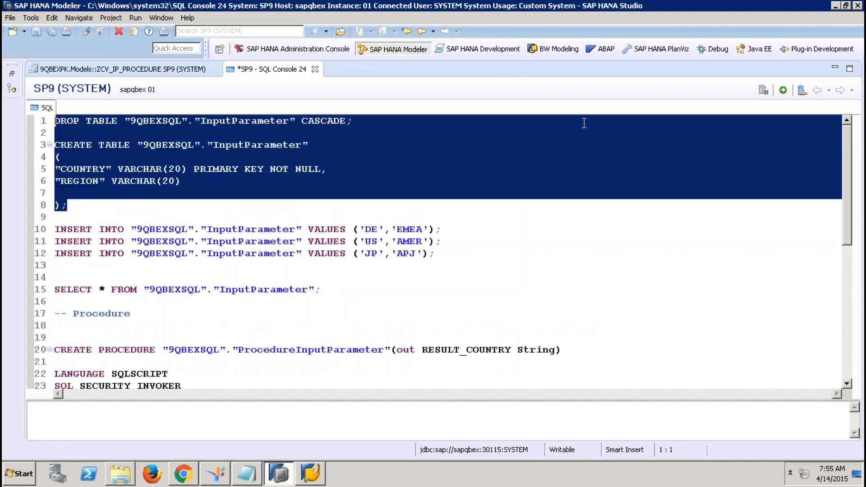
click(784, 92)
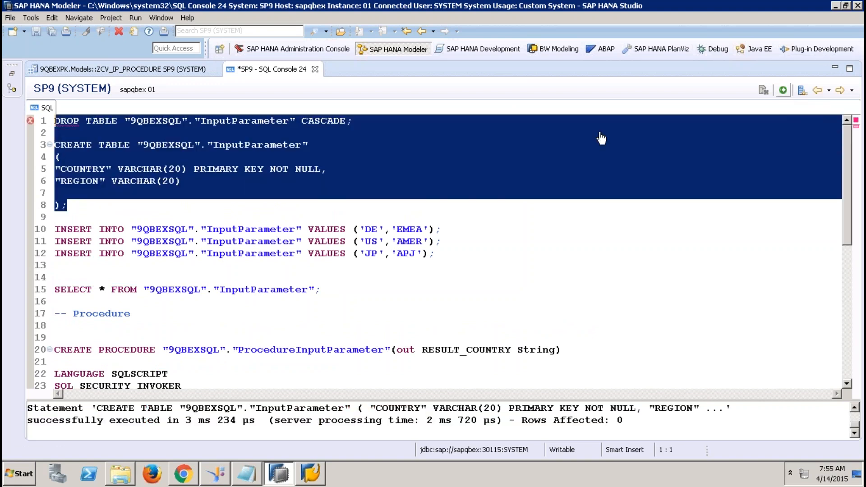
- Execute the three INSERT statements that add DE/EMEA, US/AMER and JP/APJ to the InputParameter table
click(123, 195)
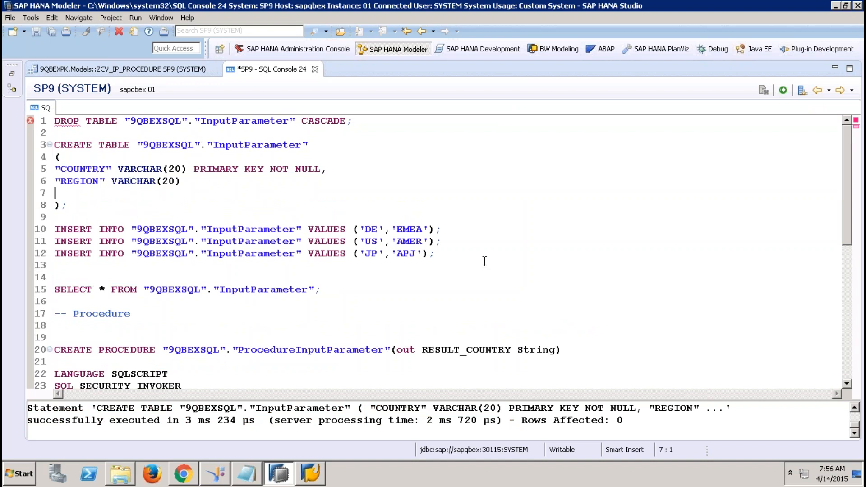
drag(485, 262, 51, 229)
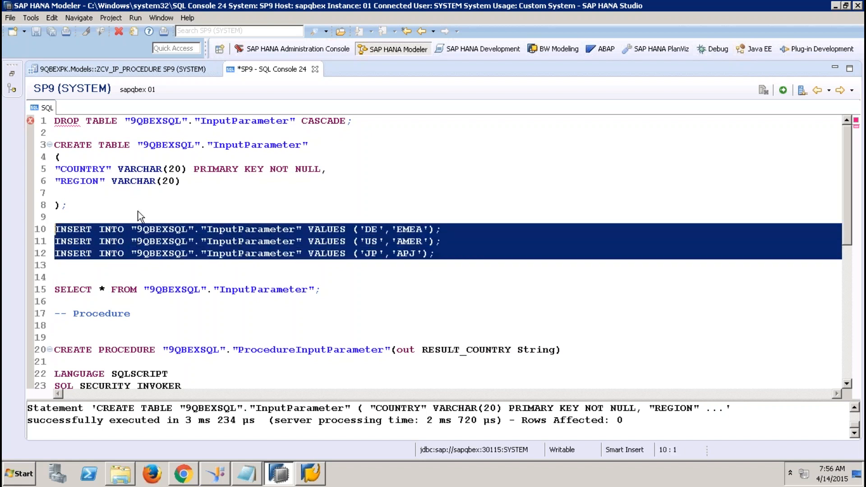
click(790, 92)
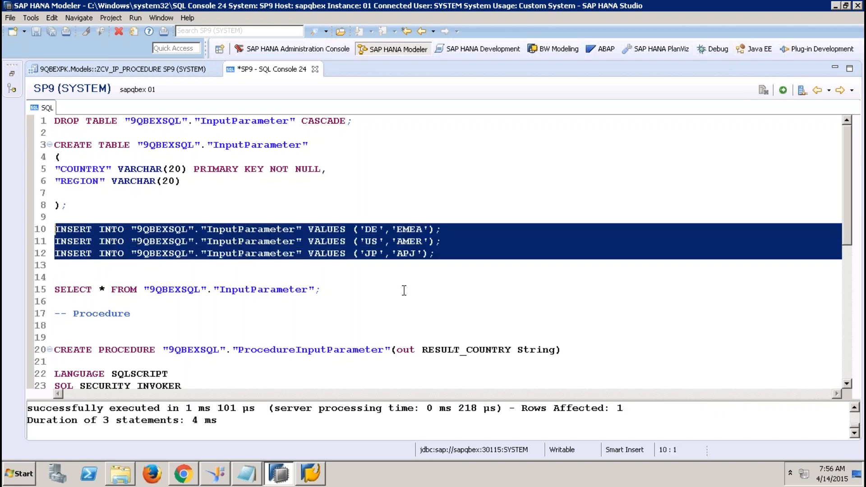
- Query all rows of "9QBEXSQL"."InputParameter", review the country and region pairs, and return to the SQL script
click(405, 291)
drag(404, 291, 28, 281)
click(784, 90)
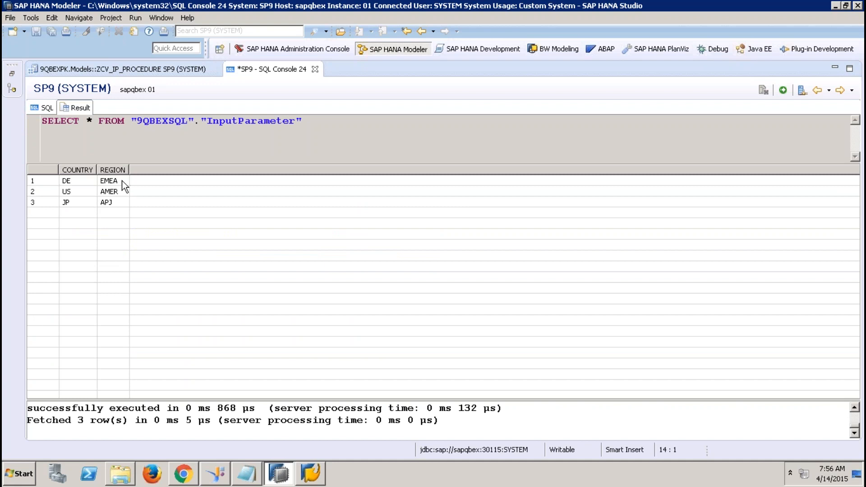
click(122, 181)
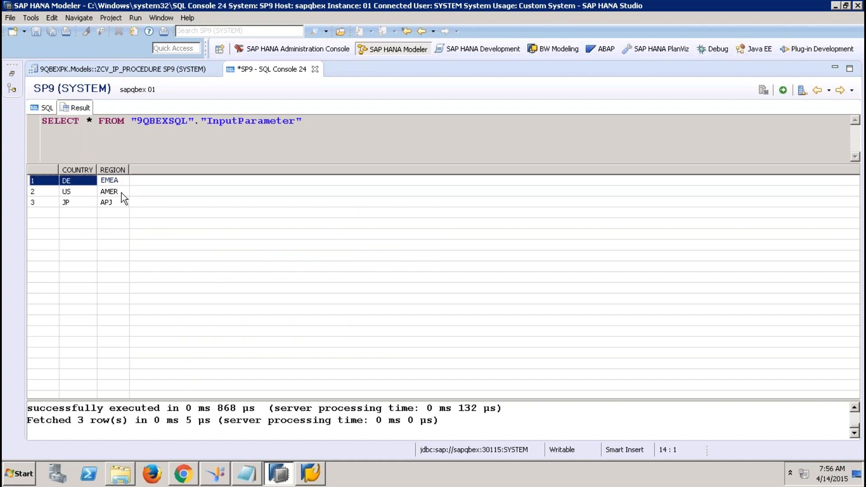
click(121, 194)
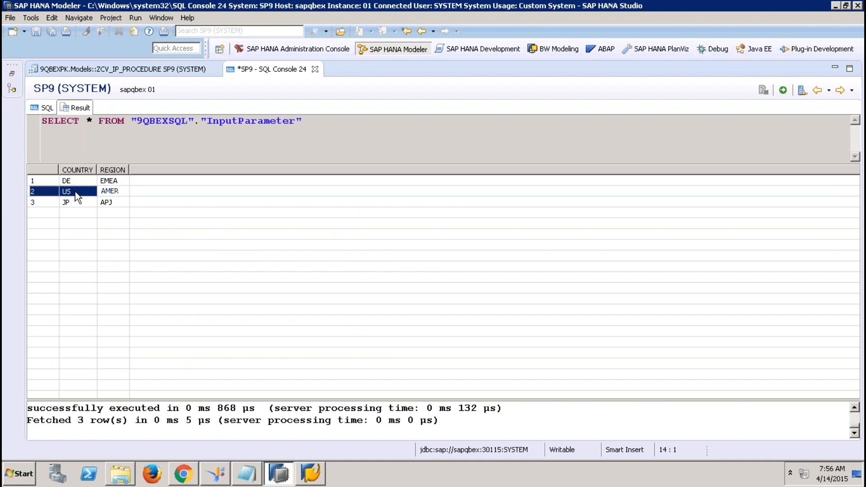
click(48, 108)
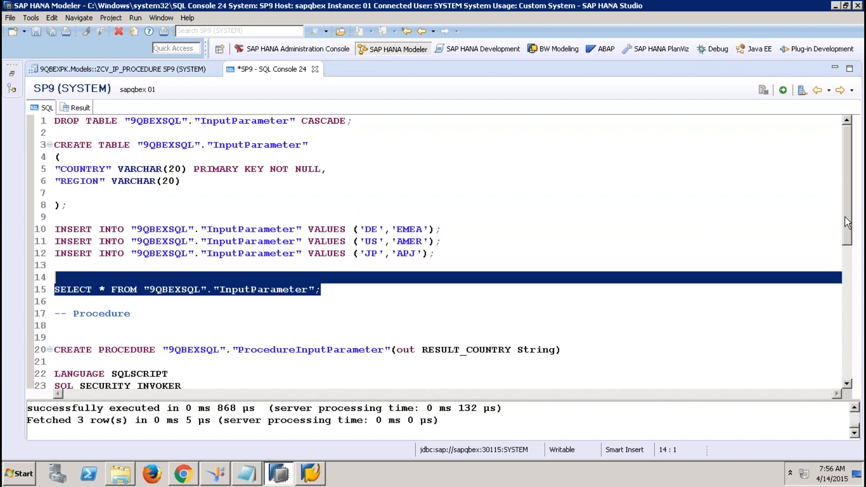
- Move the procedure's (out RESULT_COUNTRY String) parameter onto its own line and remove the blank line before LANGUAGE SQLSCRIPT
drag(845, 223, 838, 299)
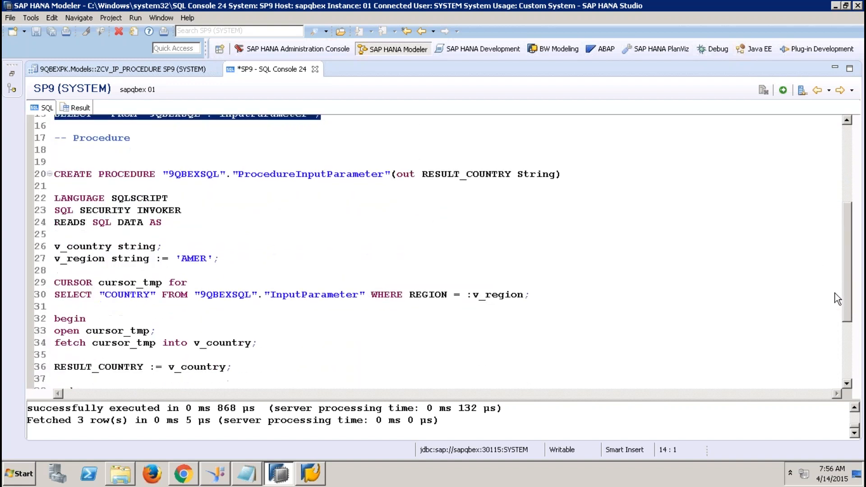
drag(163, 174, 366, 178)
click(392, 174)
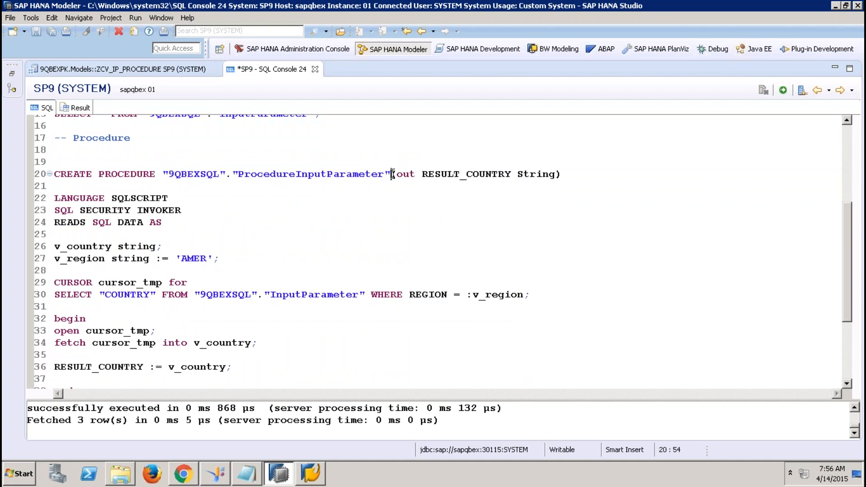
key(Return)
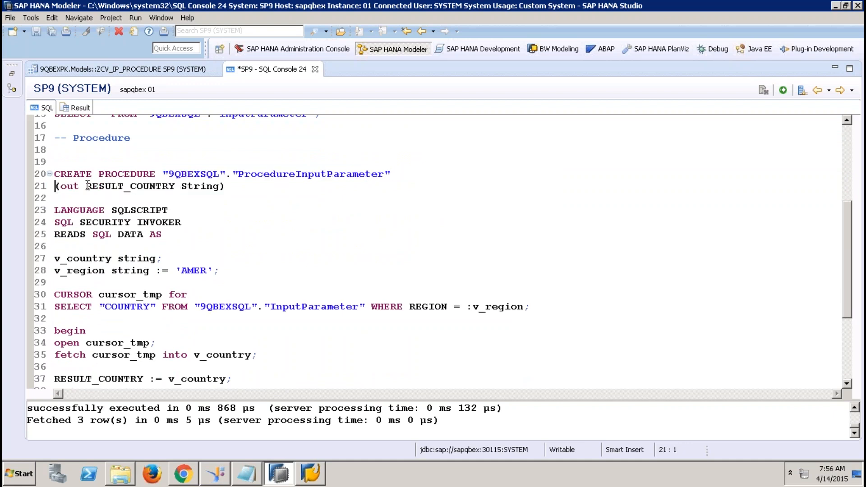
drag(182, 186, 223, 186)
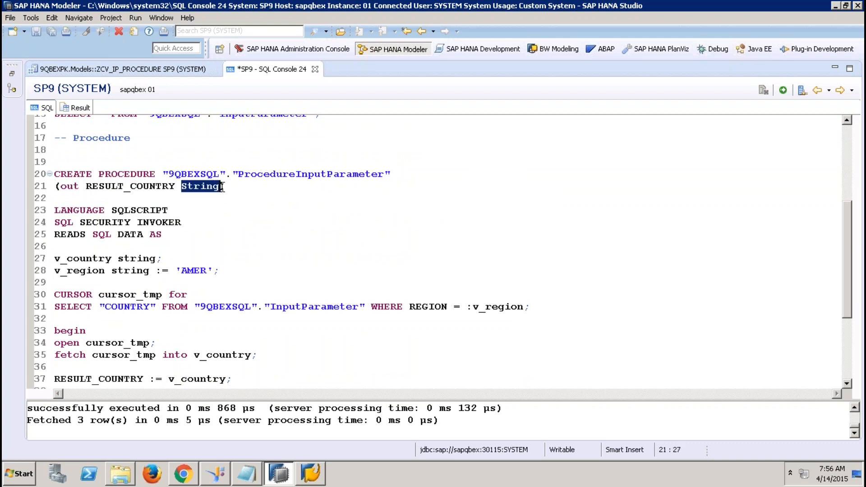
click(138, 193)
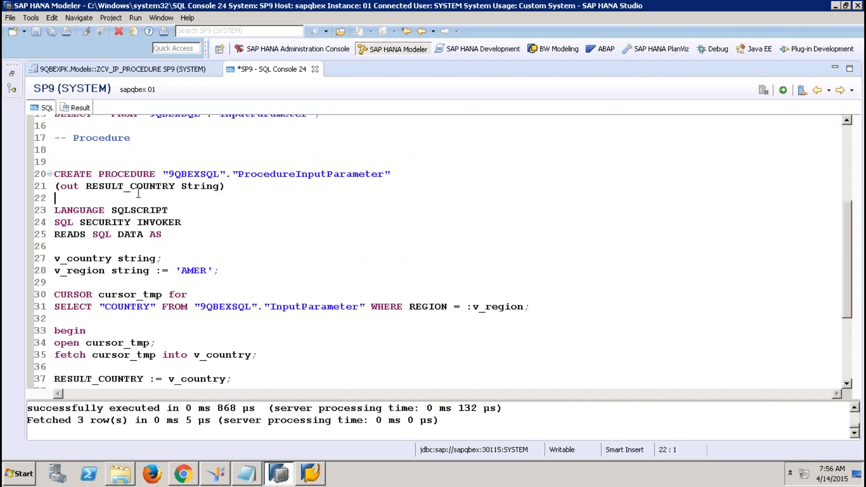
key(Delete)
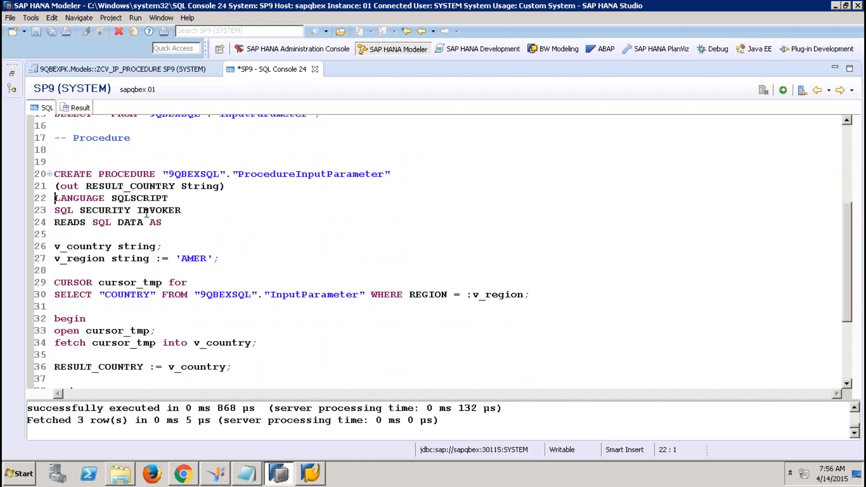
- Prefix the v_country and v_region variable declarations in the procedure with DECLARE
click(193, 243)
key(Down)
key(Down)
key(Down)
key(Down)
key(Down)
key(Down)
click(55, 246)
text(DECLARE)
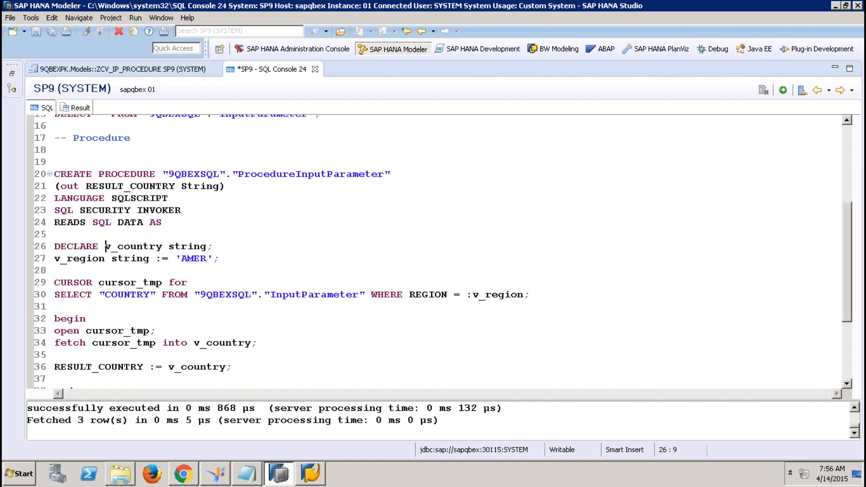
click(57, 259)
text(DECLARE v)
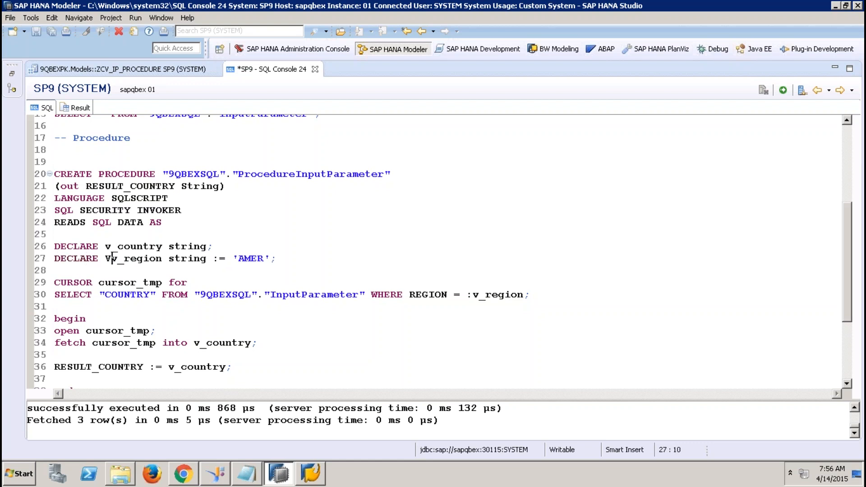
key(BackSpace)
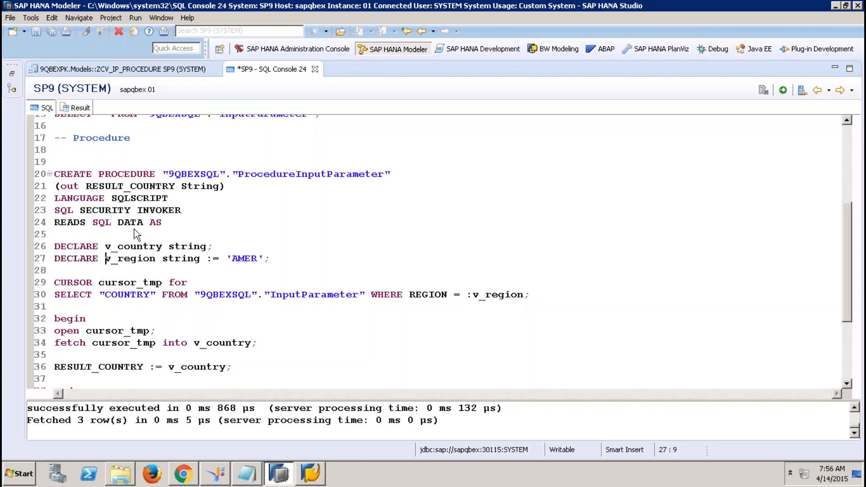
- Examine the procedure's variable declarations, the cursor's region filter, the fetch into v_country and the RESULT_COUNTRY assignment
click(141, 245)
click(132, 258)
drag(106, 259, 233, 258)
click(115, 301)
key(Down)
key(Down)
key(Down)
key(Down)
key(Down)
key(Down)
key(Down)
key(Down)
key(Down)
key(Down)
key(Down)
key(Down)
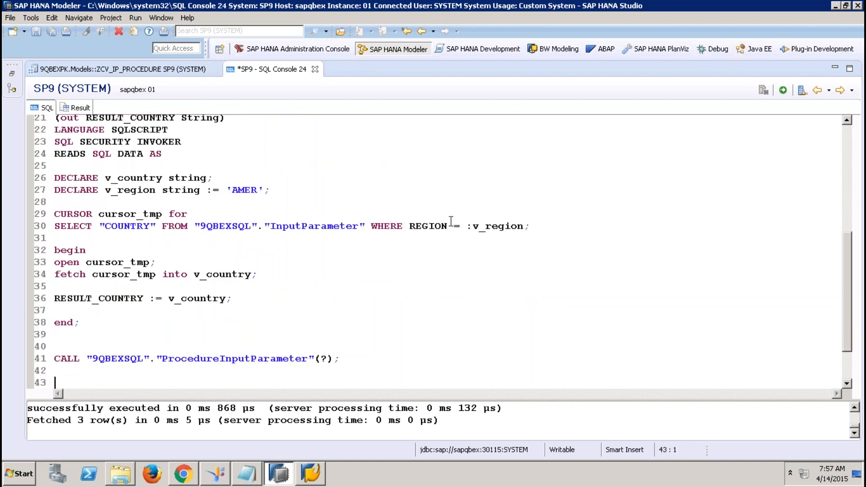
drag(479, 226, 525, 227)
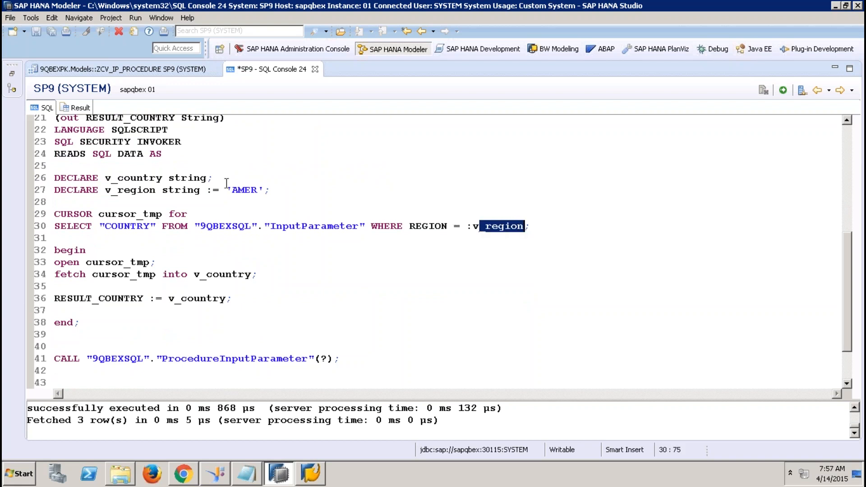
click(138, 178)
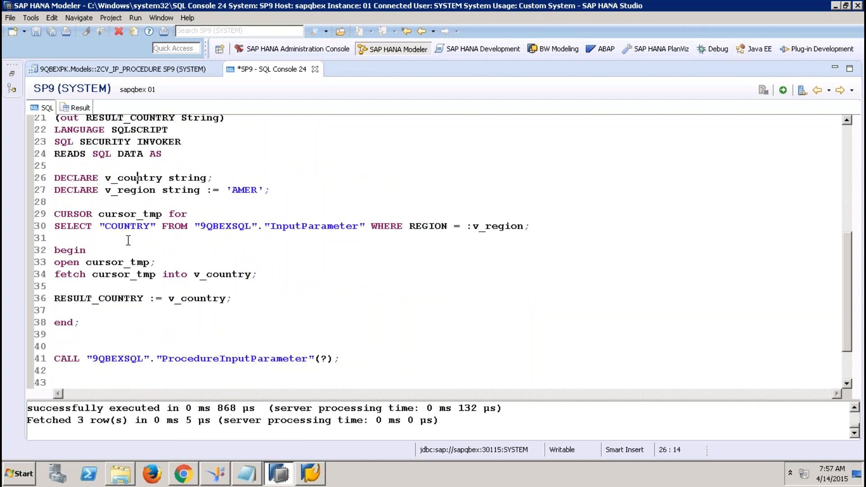
drag(195, 276, 61, 298)
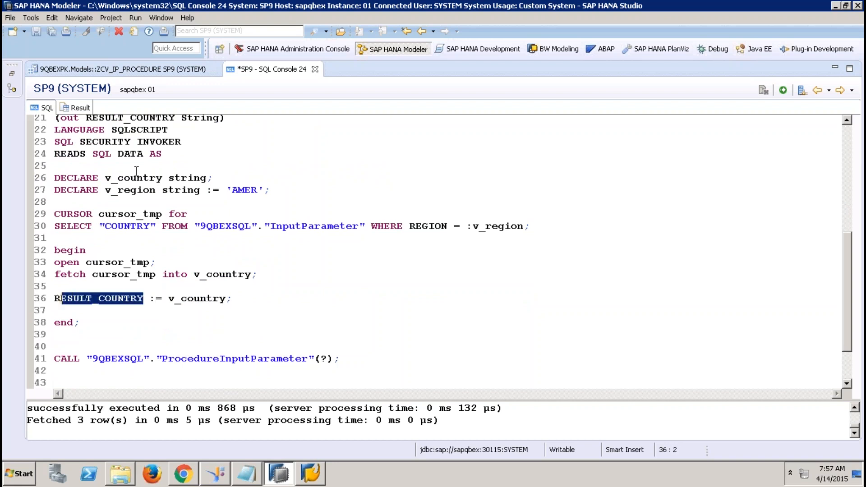
click(149, 153)
click(86, 316)
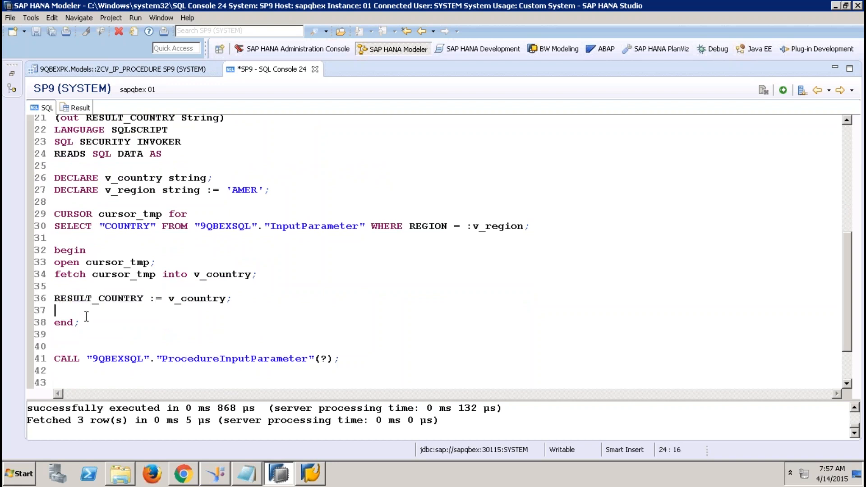
- Try to execute the complete CREATE PROCEDURE statement for "9QBEXSQL"."ProcedureInputParameter" with the DECLARE keywords
drag(86, 316, 45, 130)
click(84, 323)
drag(80, 323, 54, 223)
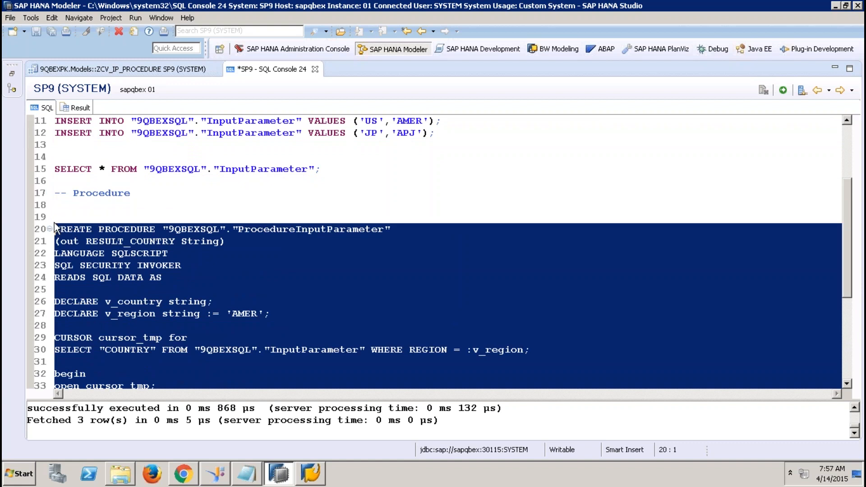
click(784, 90)
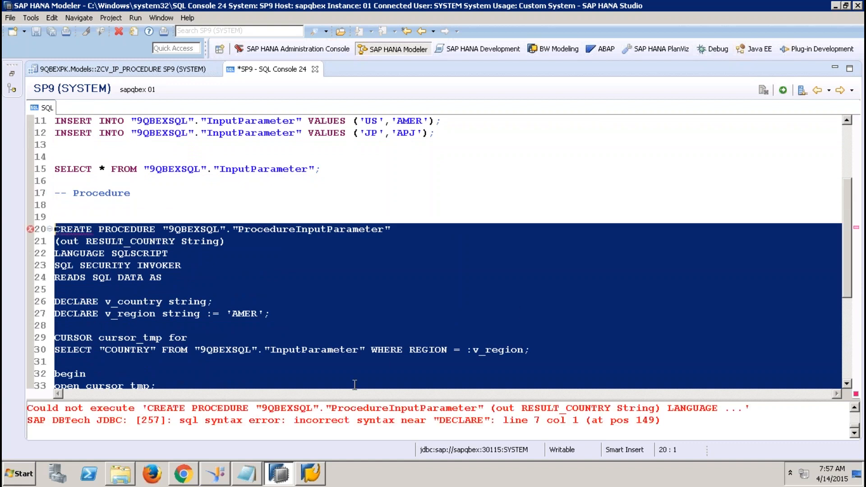
- Remove the DECLARE keyword from the v_country and v_region variable declarations
click(361, 350)
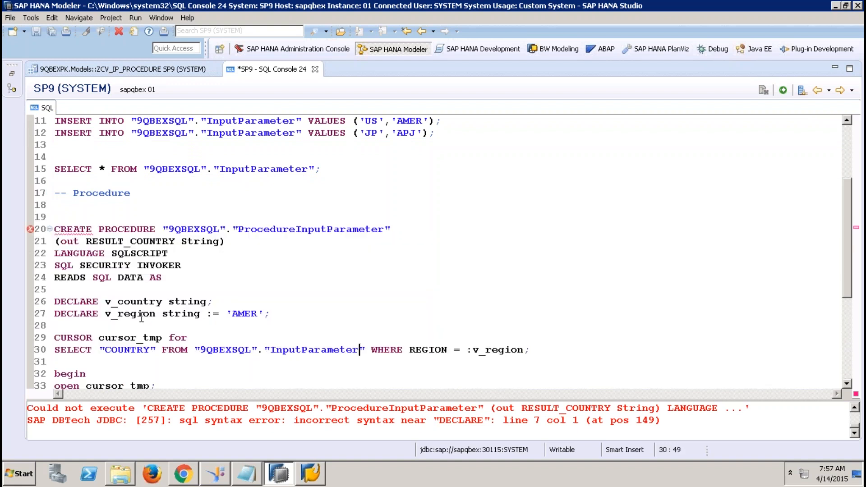
drag(101, 301, 51, 306)
key(Delete)
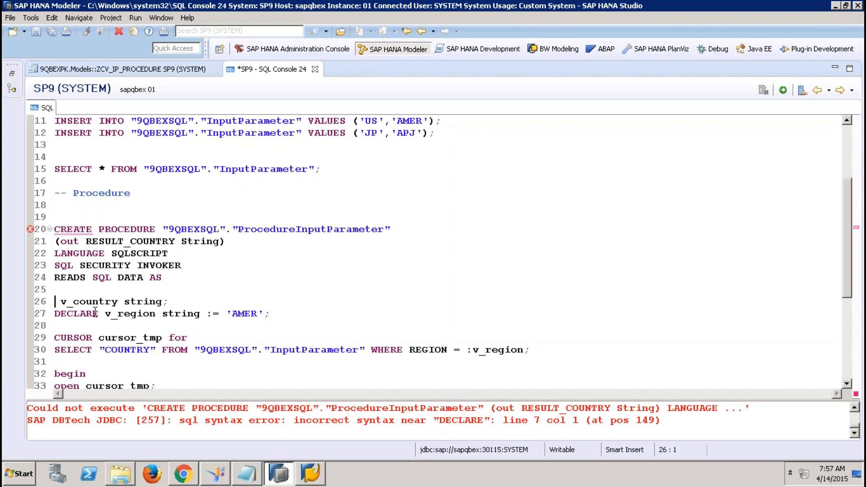
drag(102, 315, 52, 315)
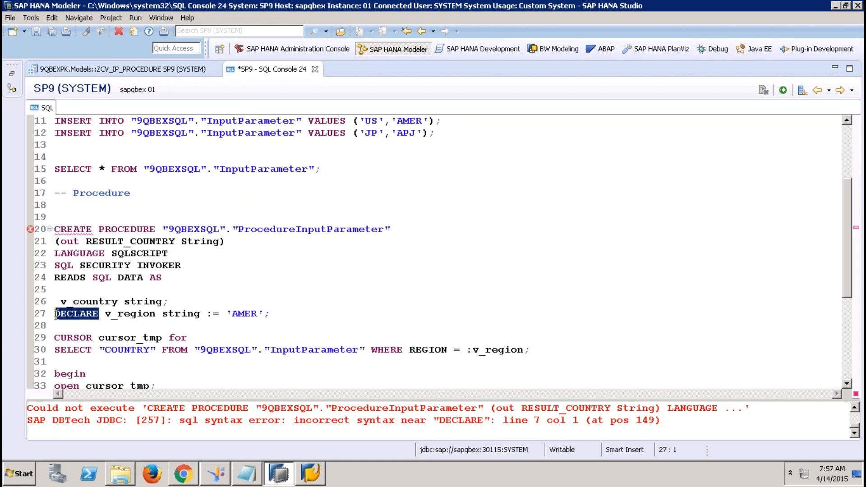
key(Delete)
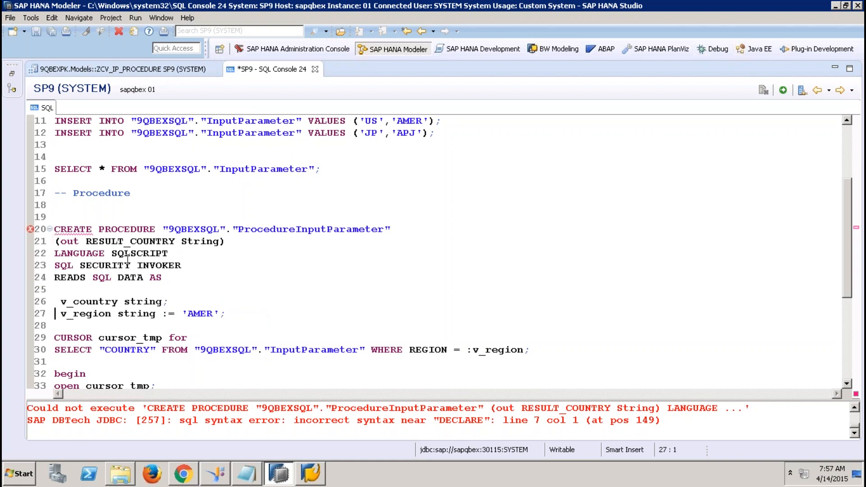
- Execute the corrected CREATE PROCEDURE statement for "9QBEXSQL"."ProcedureInputParameter", from its header through the closing end
triple_click(56, 224)
drag(55, 223, 55, 334)
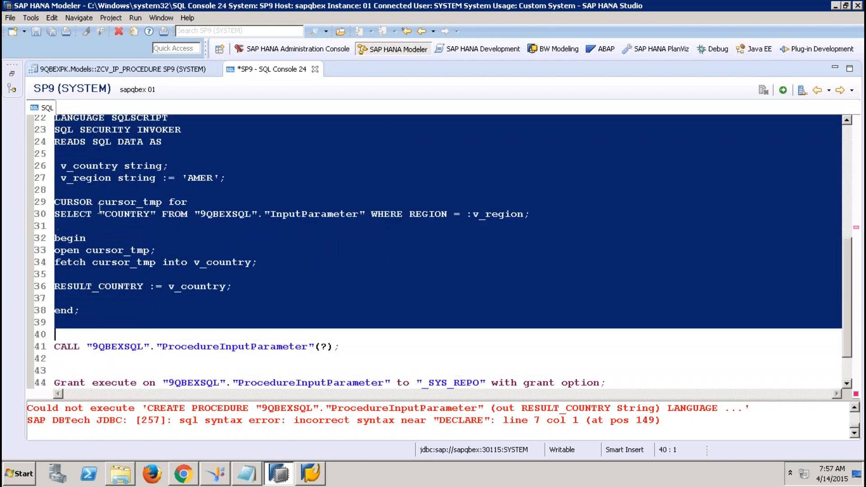
click(784, 90)
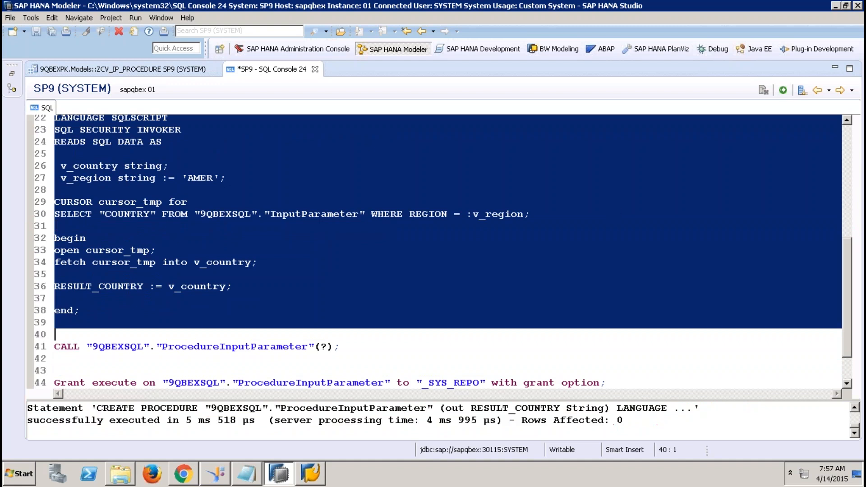
- Execute the CALL to "9QBEXSQL"."ProcedureInputParameter"(?), review the returned country, and return to the SQL script
click(288, 345)
drag(341, 347, 53, 345)
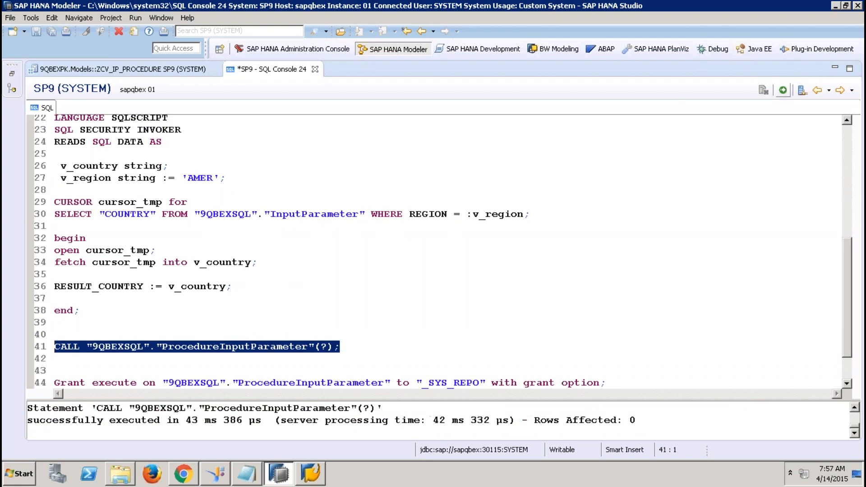
click(784, 90)
click(79, 183)
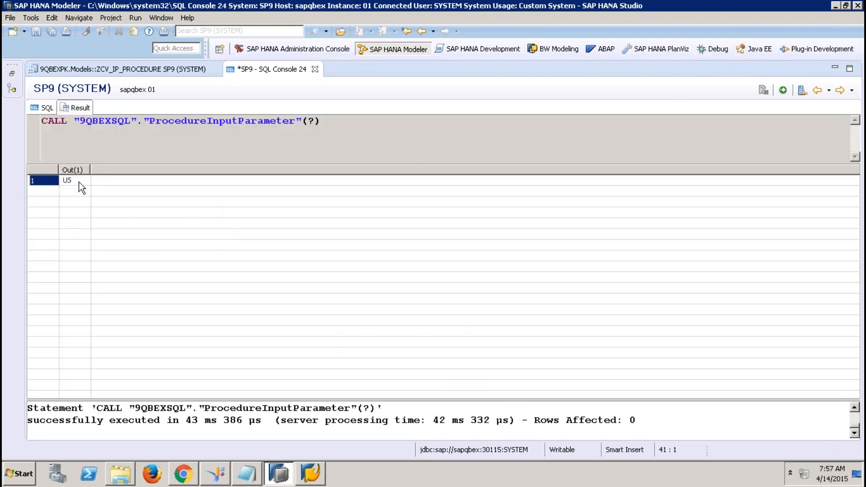
click(51, 108)
click(365, 289)
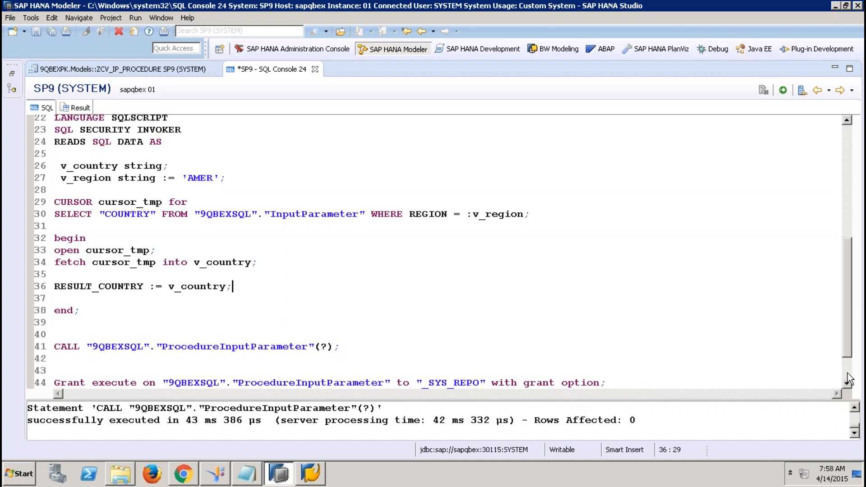
- Execute the statement granting execute on "9QBEXSQL"."ProcedureInputParameter" to "_SYS_REPO" with grant option
scroll(847, 383, down, 2)
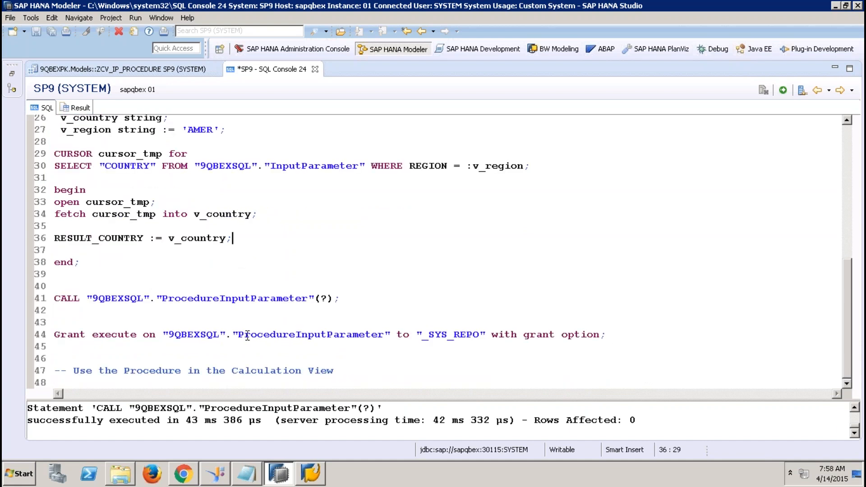
drag(168, 335, 386, 333)
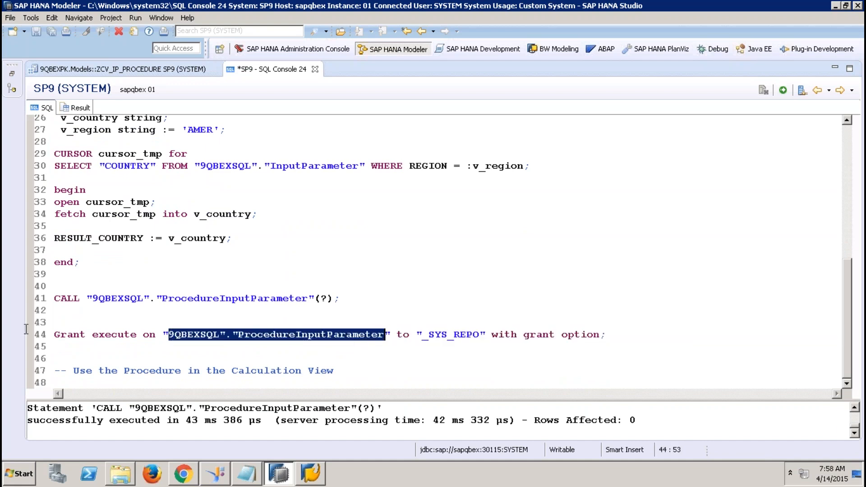
click(56, 337)
key(shift+End)
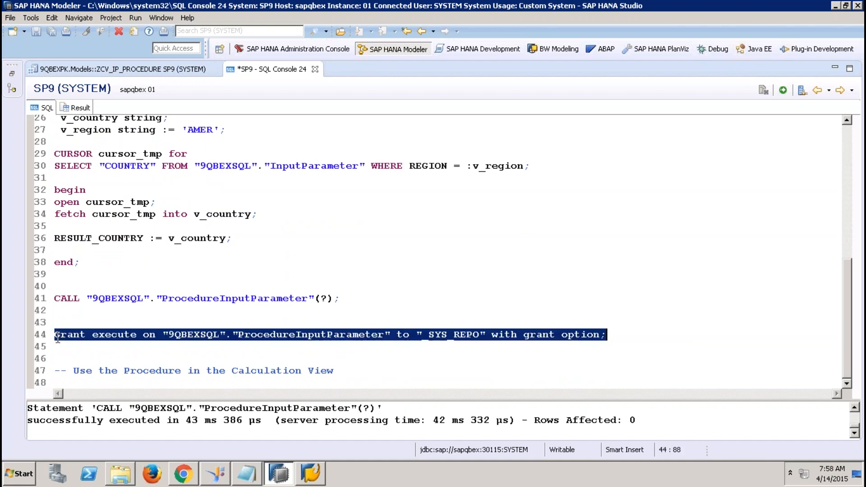
click(784, 91)
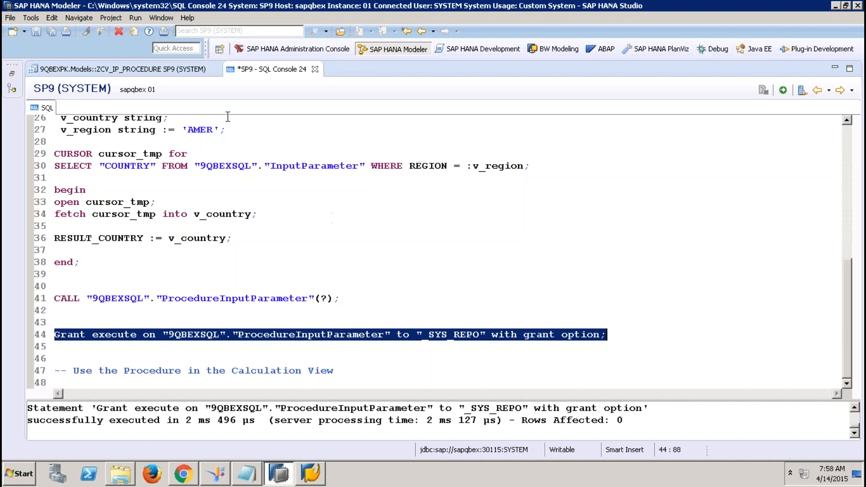
click(159, 70)
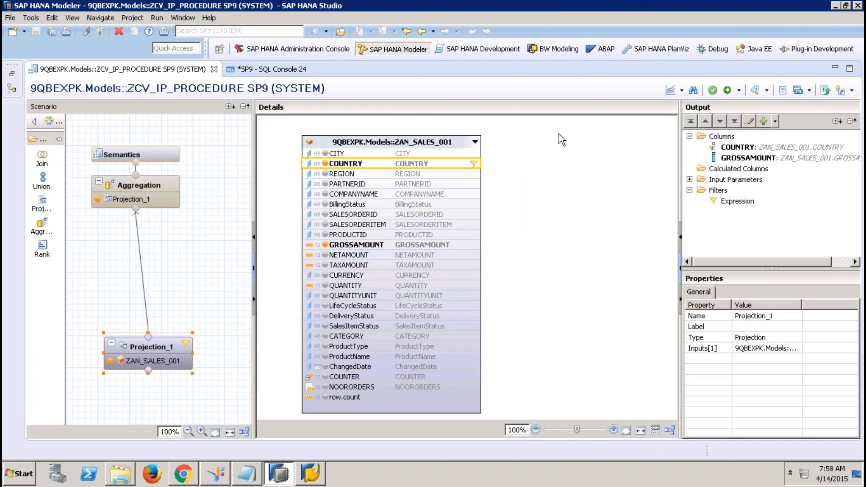
click(144, 158)
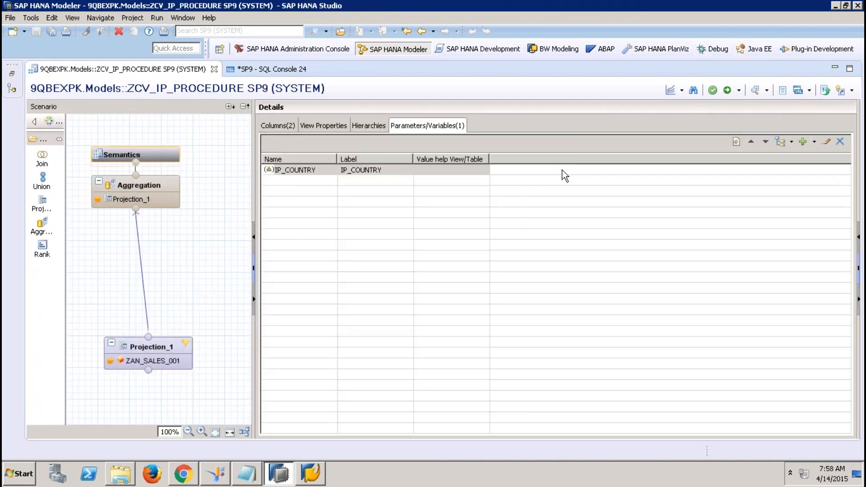
click(476, 171)
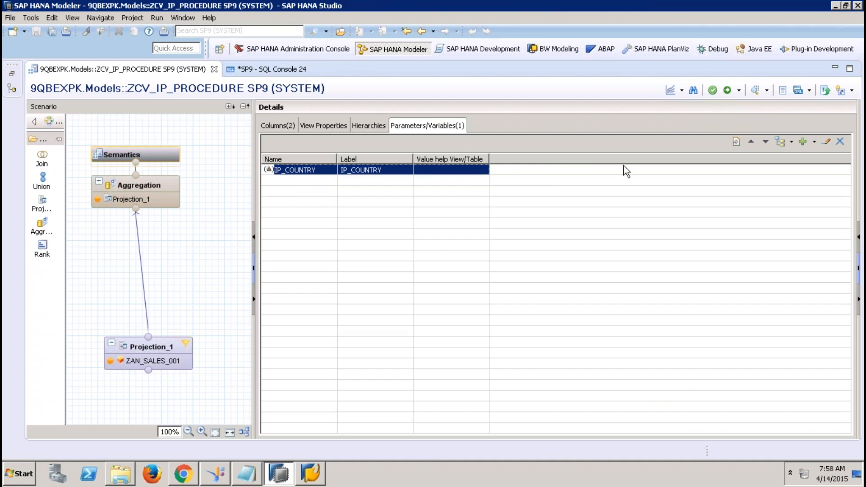
click(826, 142)
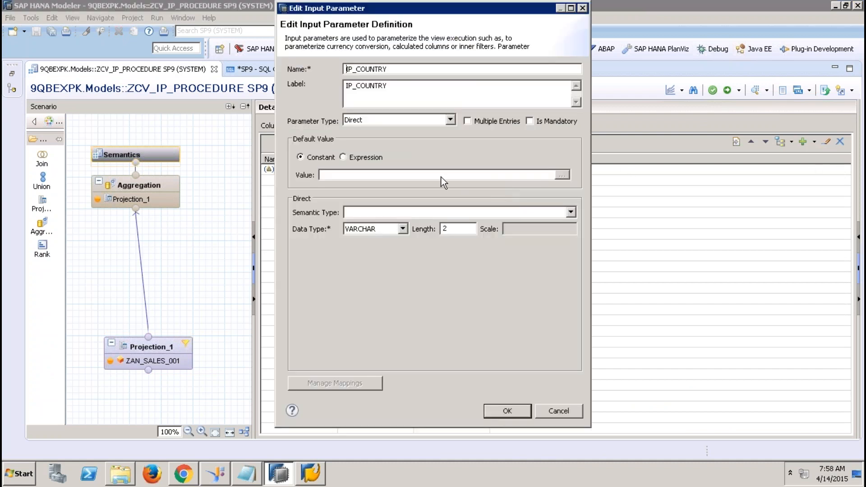
click(449, 119)
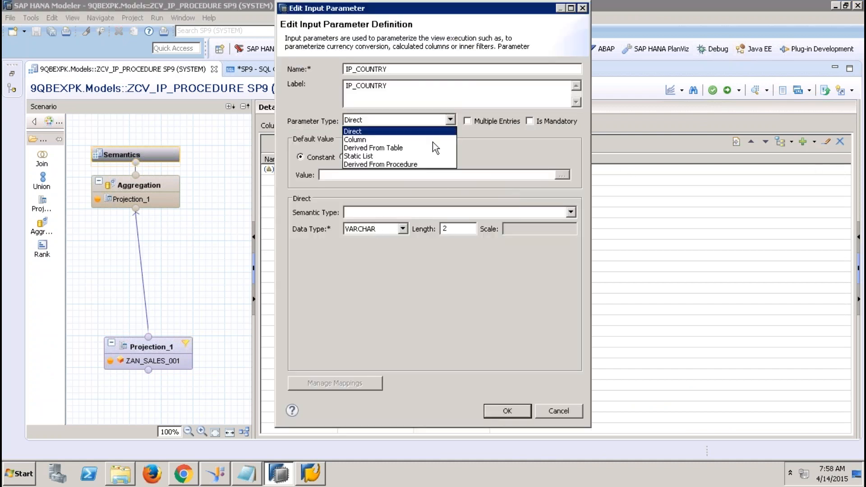
click(391, 165)
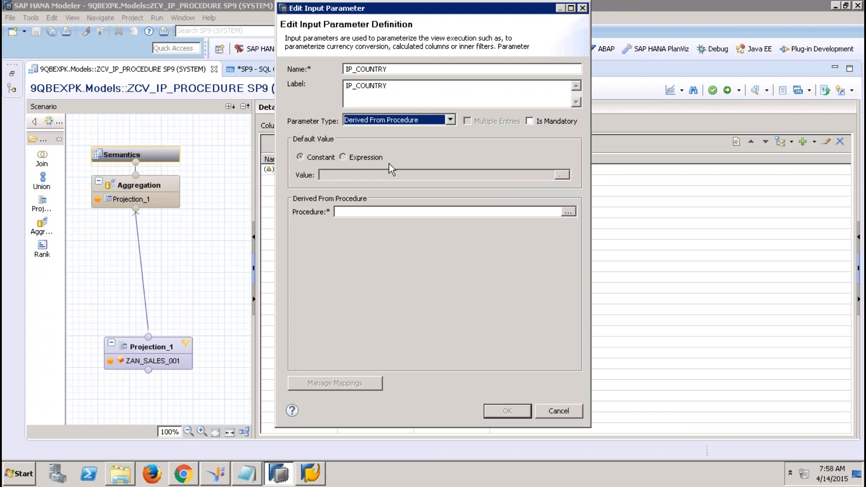
click(568, 212)
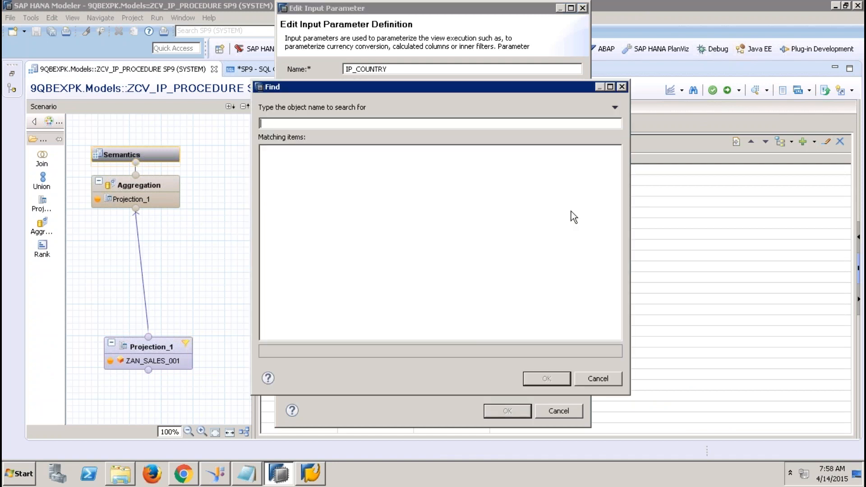
text(I)
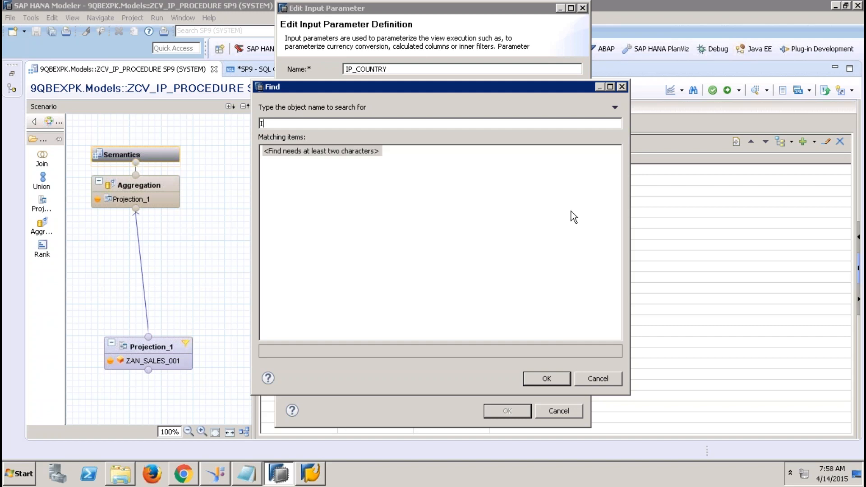
key(BackSpace)
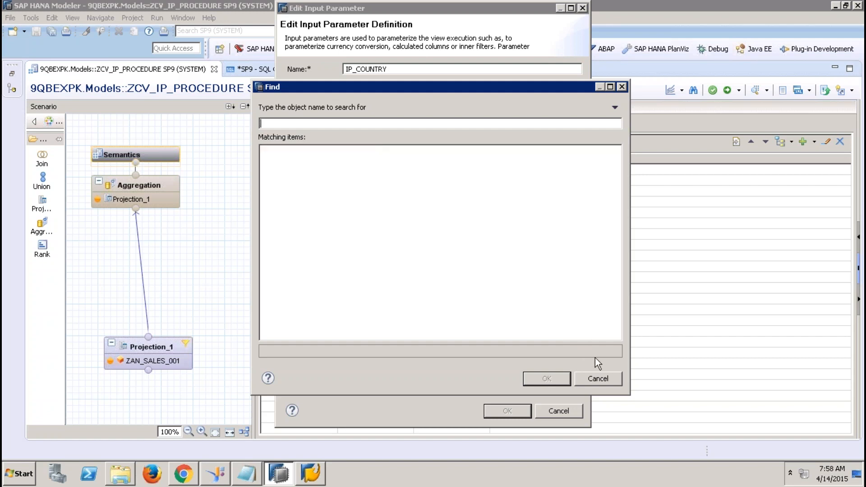
click(599, 379)
click(559, 411)
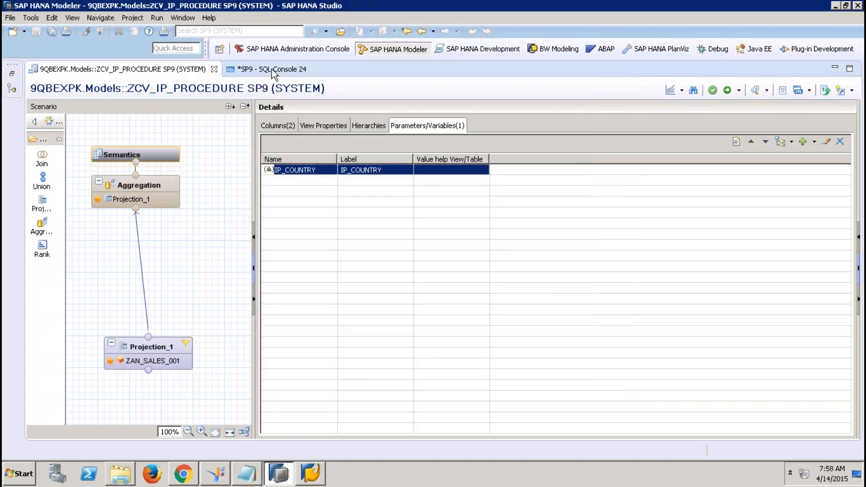
- Return to the SQL script and check the procedure's name in the grant statement
click(268, 72)
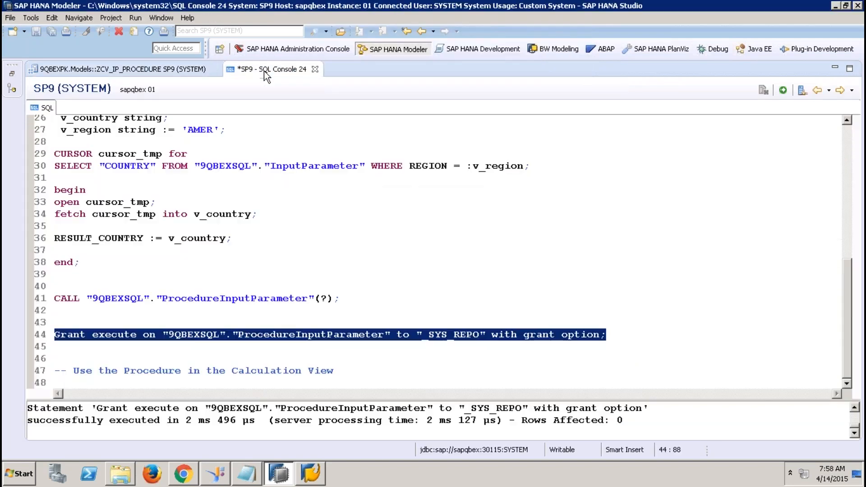
click(265, 338)
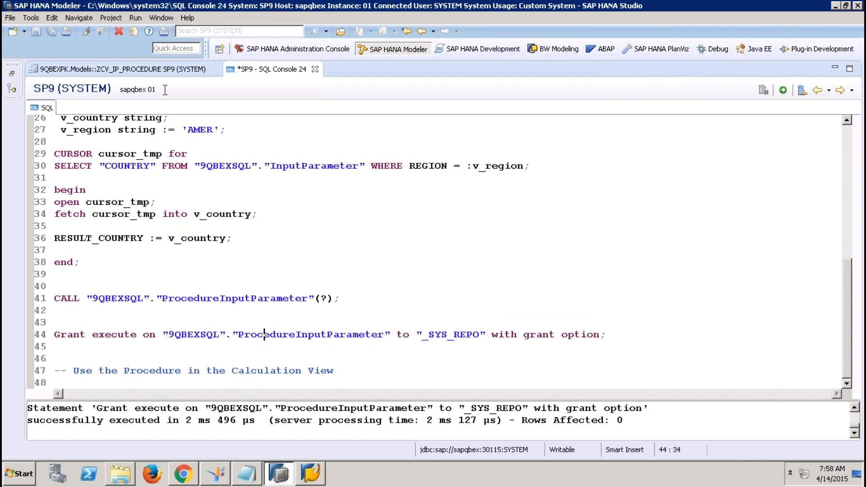
- In ZCV_IP_PROCEDURE, set input parameter IP_COUNTRY to Derived From Procedure, using ProcedureInputParameter from schema 9QBEXSQL
click(153, 71)
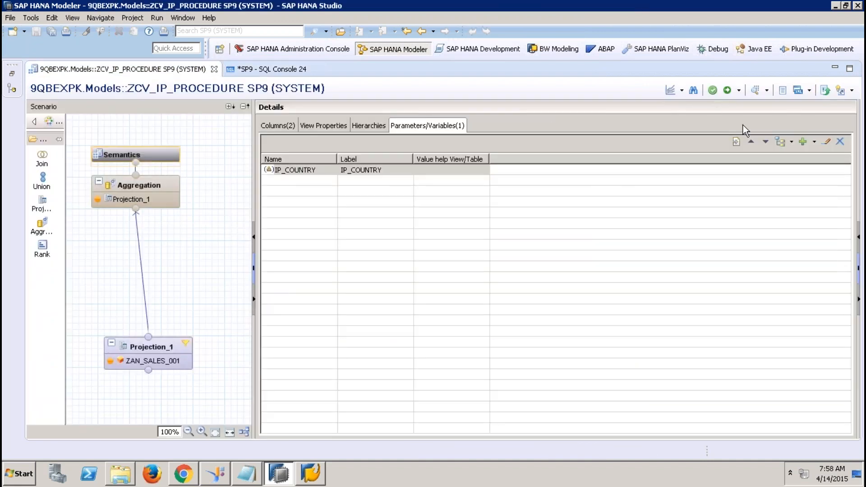
click(827, 142)
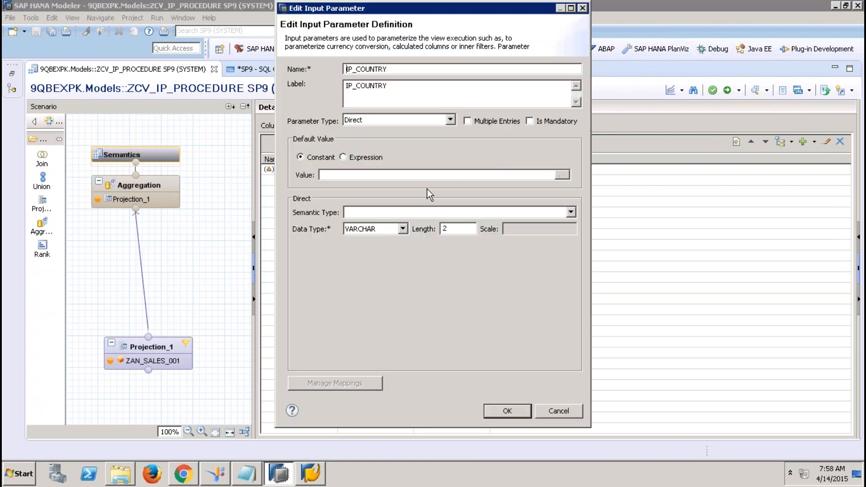
click(393, 115)
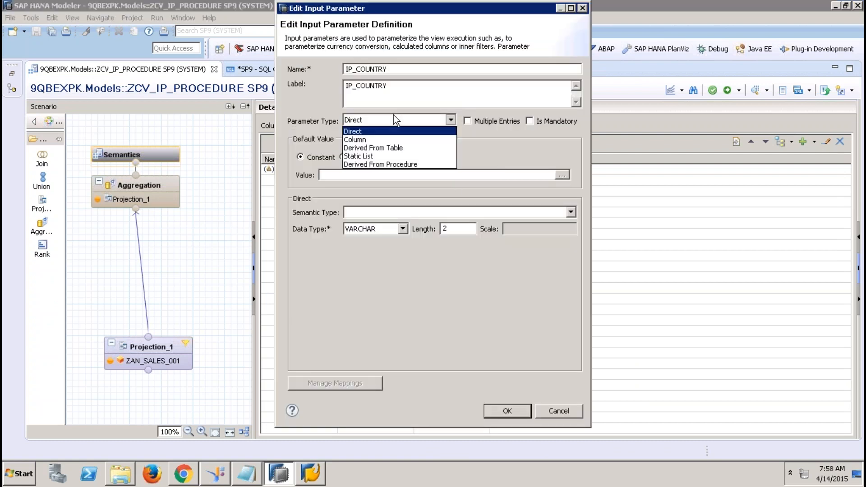
click(380, 166)
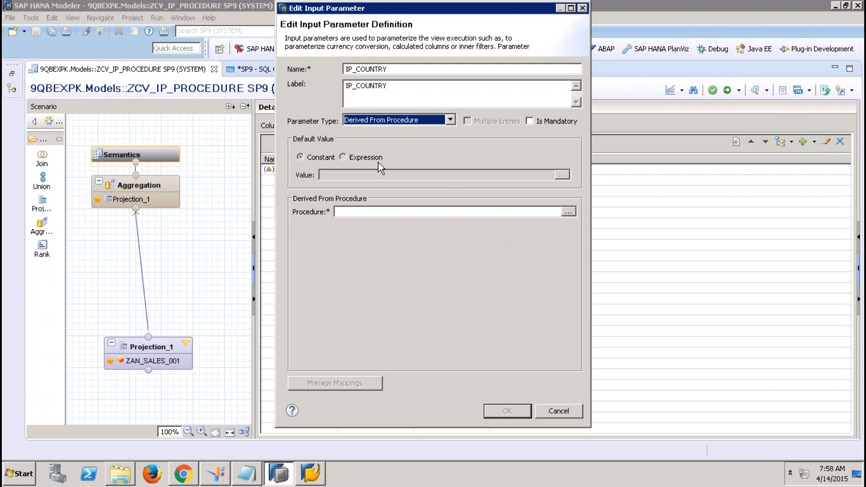
click(569, 212)
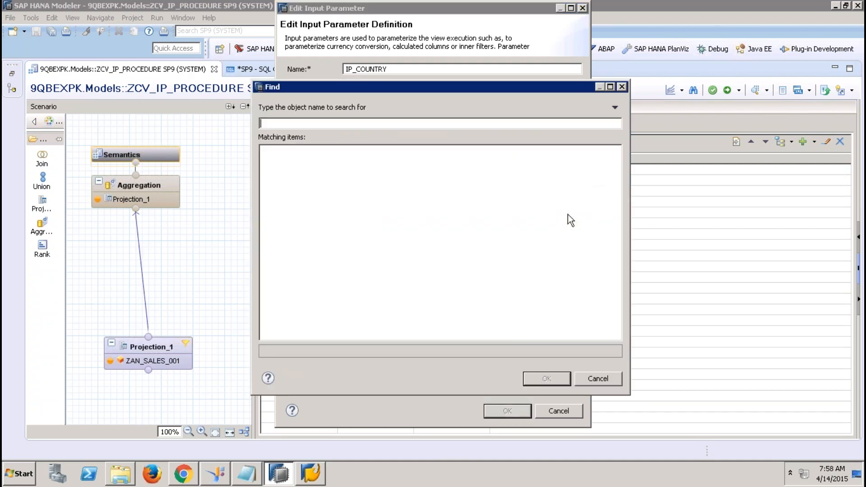
text(ProcedureIn)
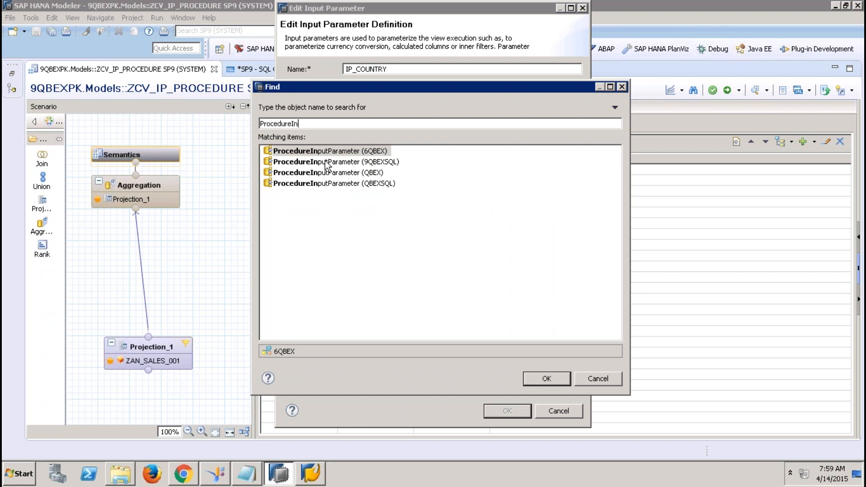
double_click(371, 162)
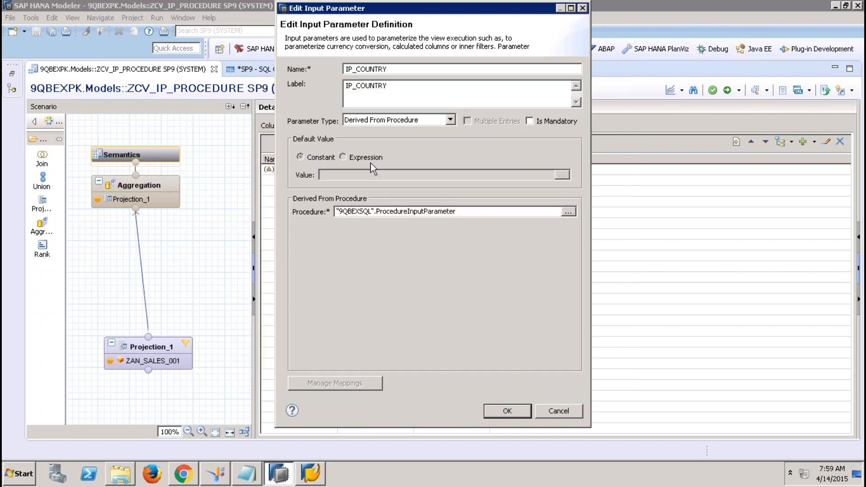
click(509, 409)
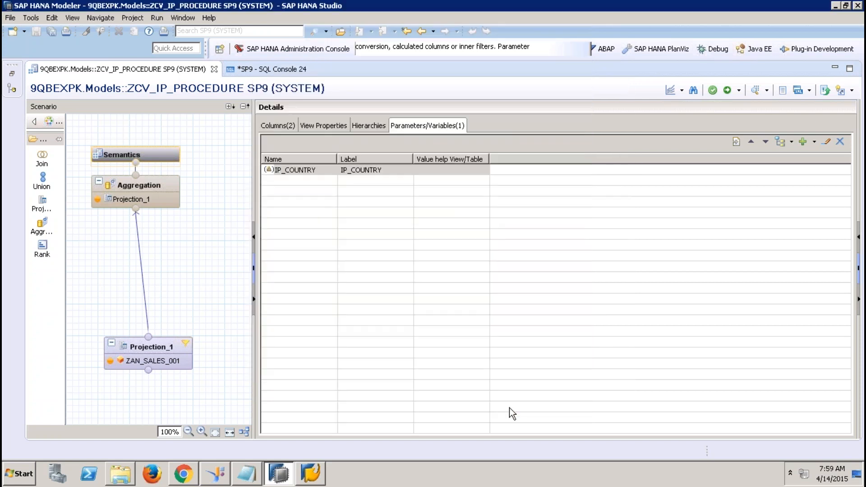
- Activate calculation view ZCV_IP_PROCEDURE and check the country and gross amount in its raw data preview
click(728, 91)
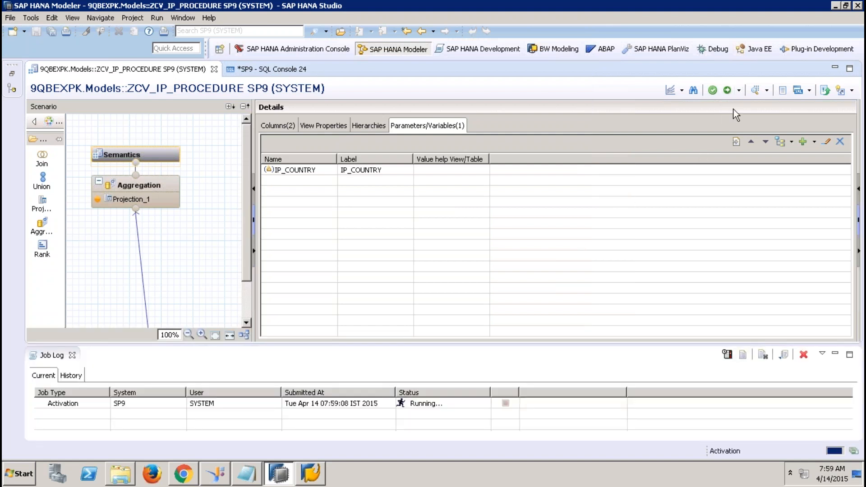
click(756, 90)
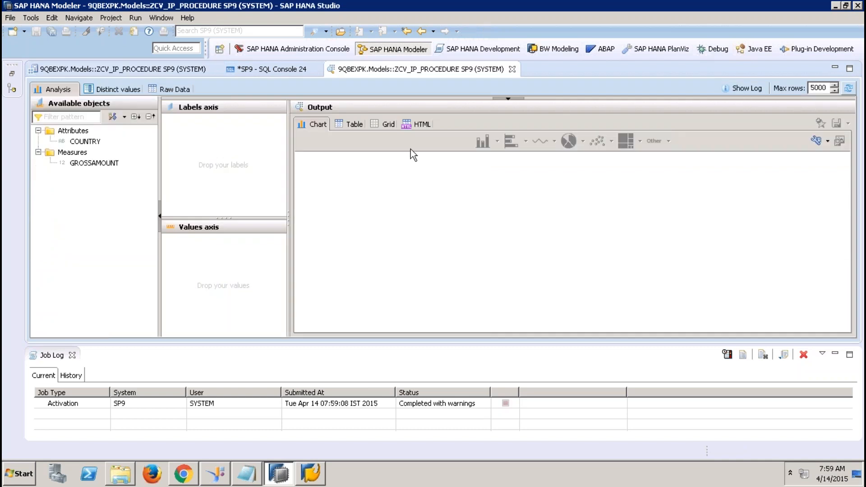
click(181, 88)
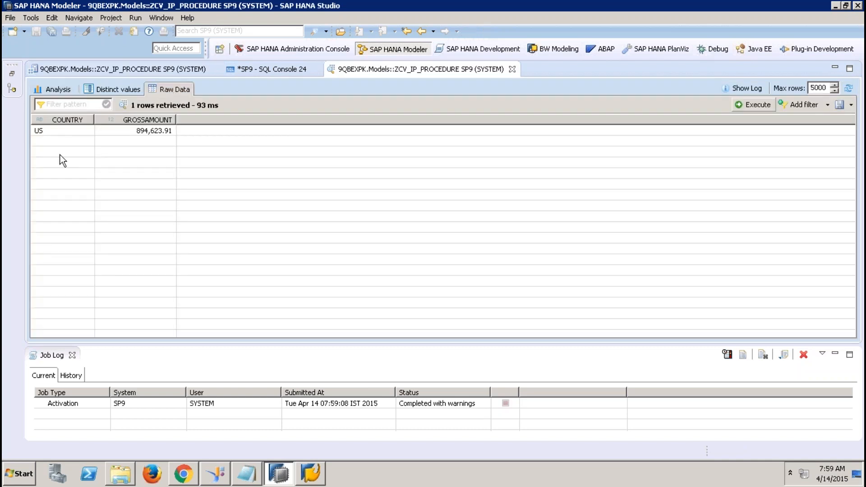
click(49, 132)
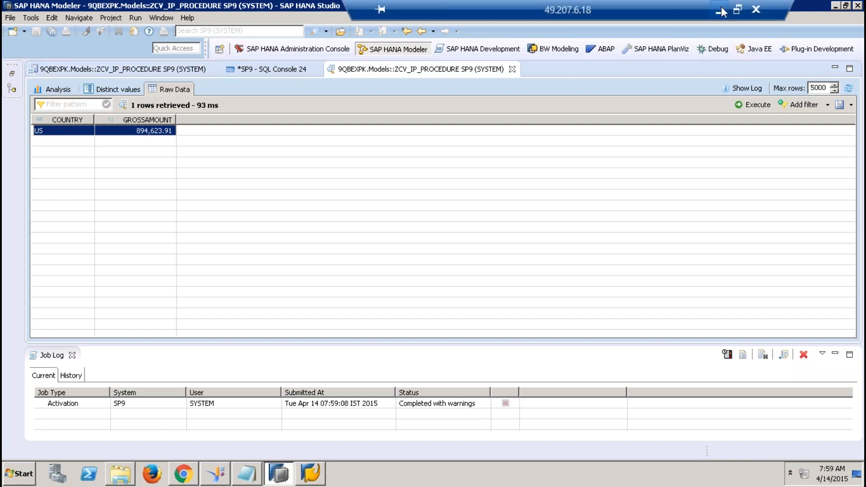
- Switch to the 1SAP HANA Introduction presentation in PowerPoint and review the calculation view topics on slides 127 and 128, including Mapping of Variables & Input Parameters
click(721, 7)
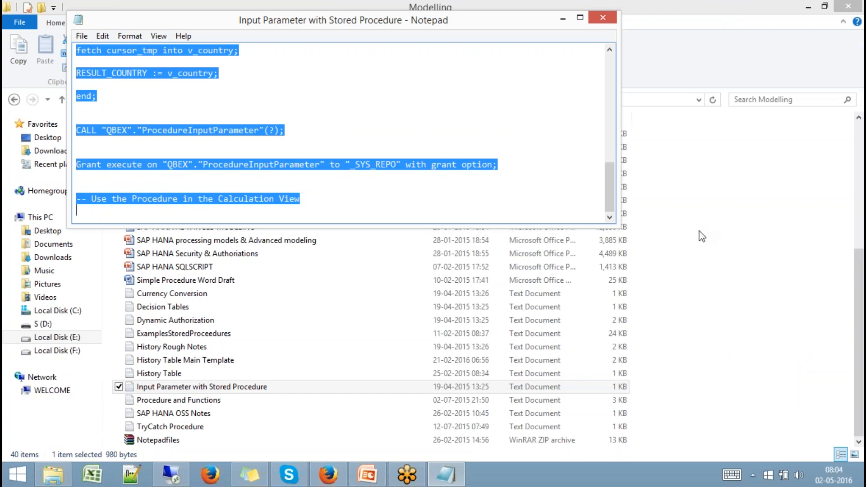
click(718, 239)
click(368, 475)
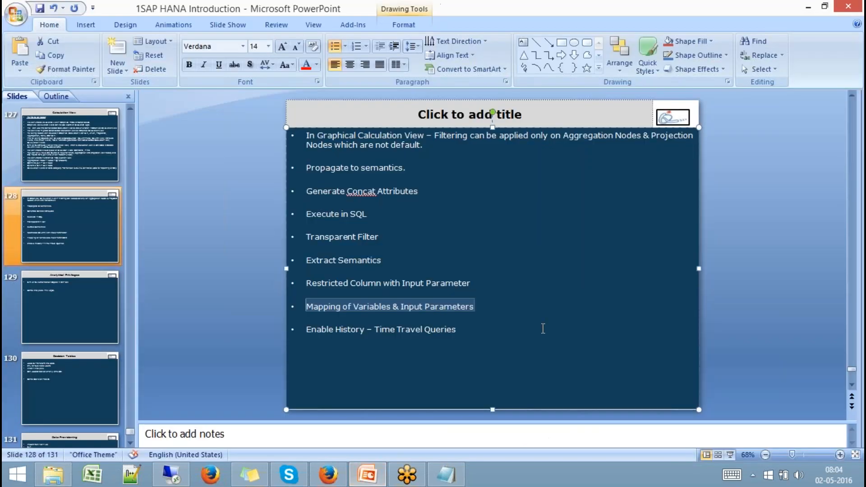
click(518, 342)
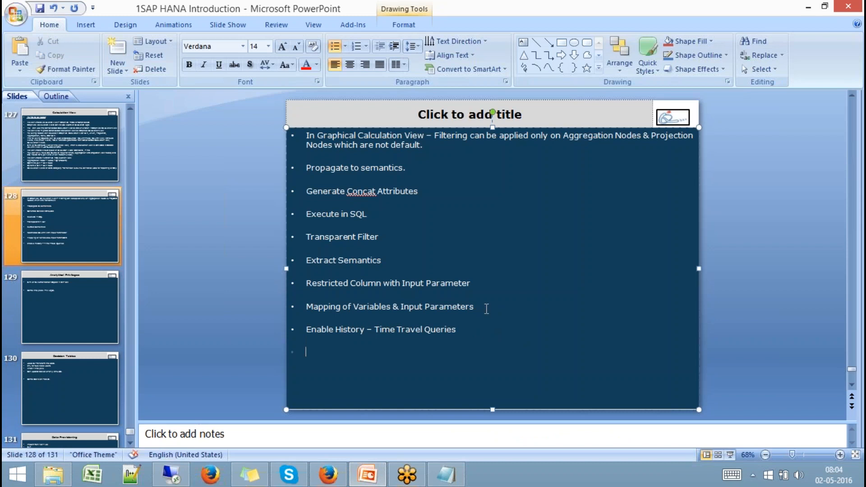
drag(475, 308, 309, 305)
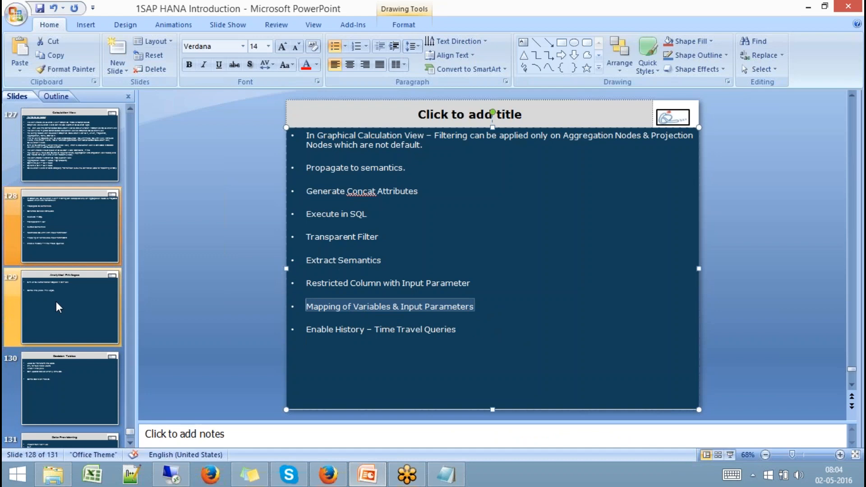
click(79, 161)
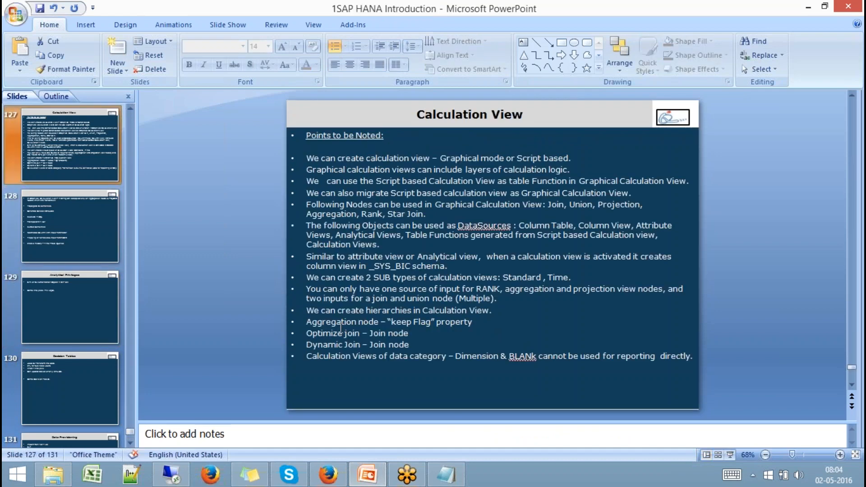
click(97, 228)
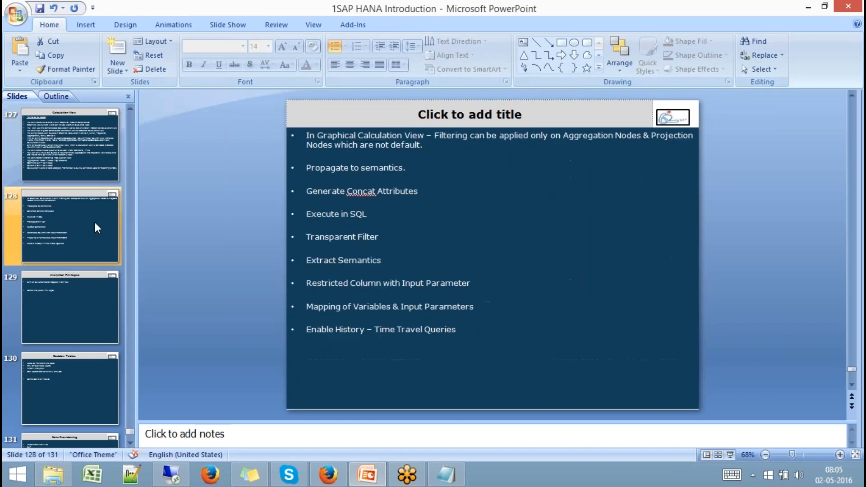
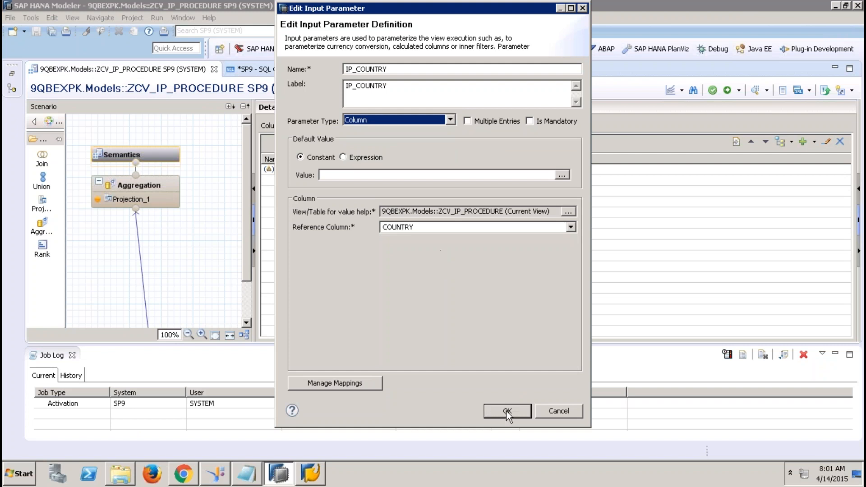
- Examine the new restricted column definition in the Aggregation node, cancel it, and view the available actions for Projection_1's GROSSAMOUNT column
click(174, 181)
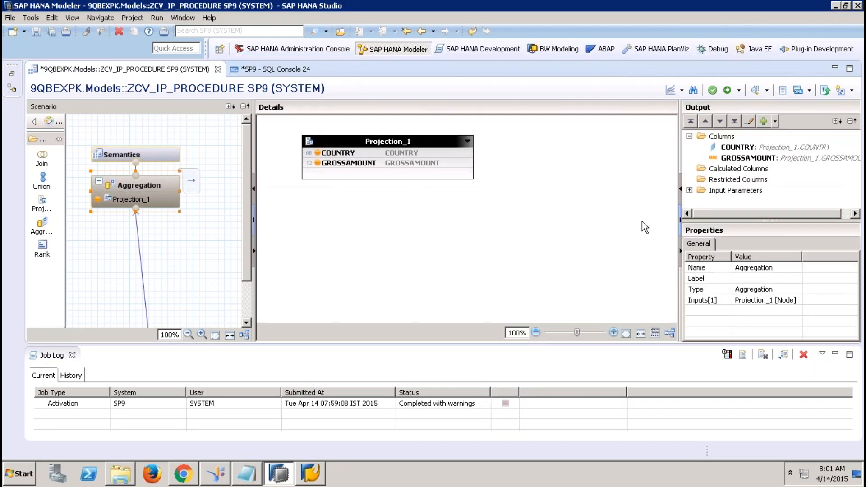
click(746, 179)
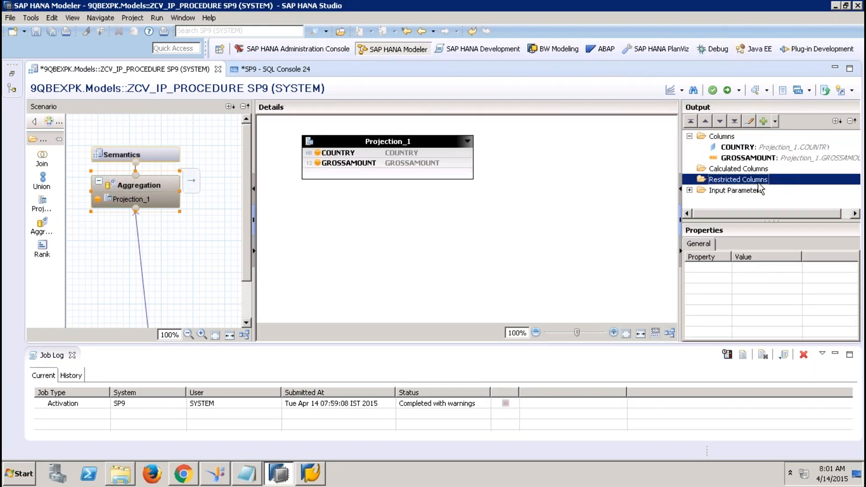
double_click(760, 186)
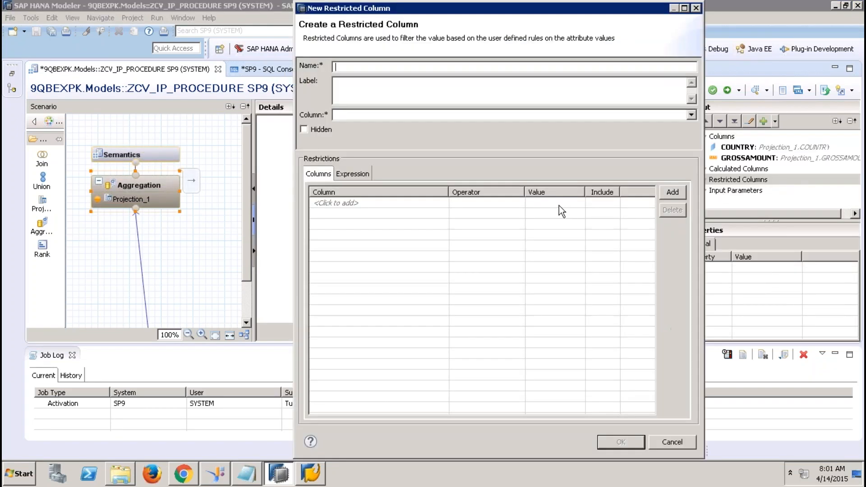
click(671, 443)
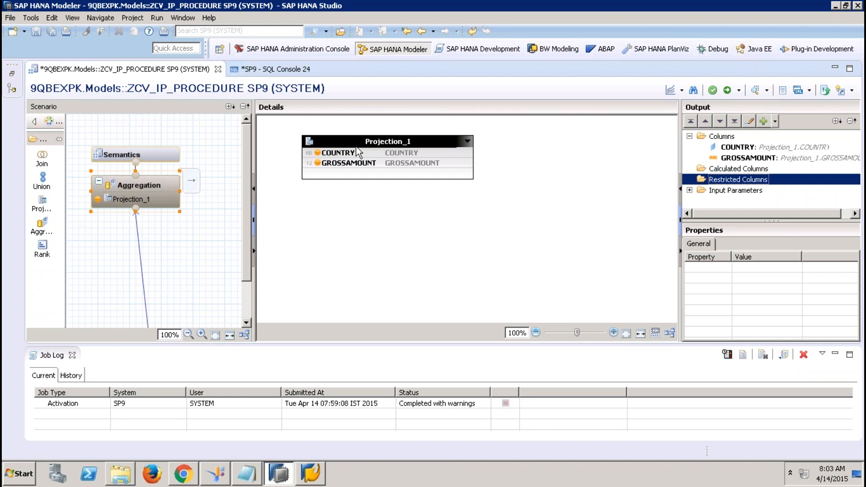
right_click(361, 163)
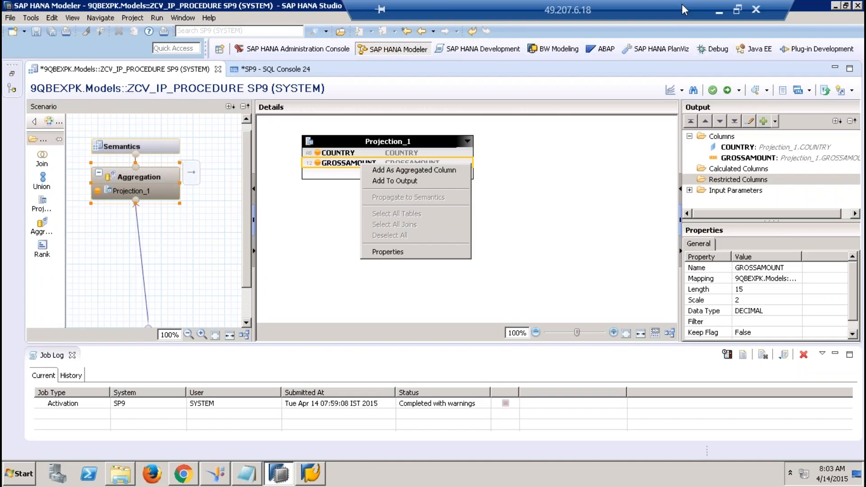
- Switch to Firefox, open the Gmail inbox, and read the newest message about the issue while activating Analytical and attribute views
click(719, 11)
click(328, 474)
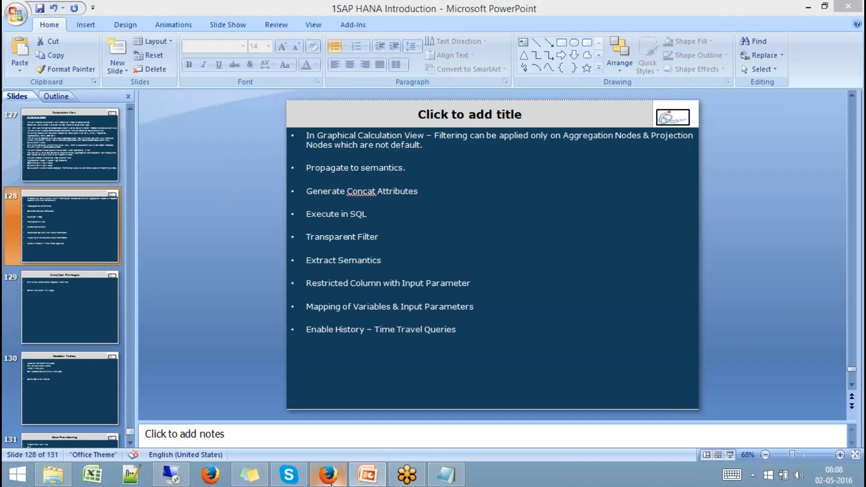
click(156, 10)
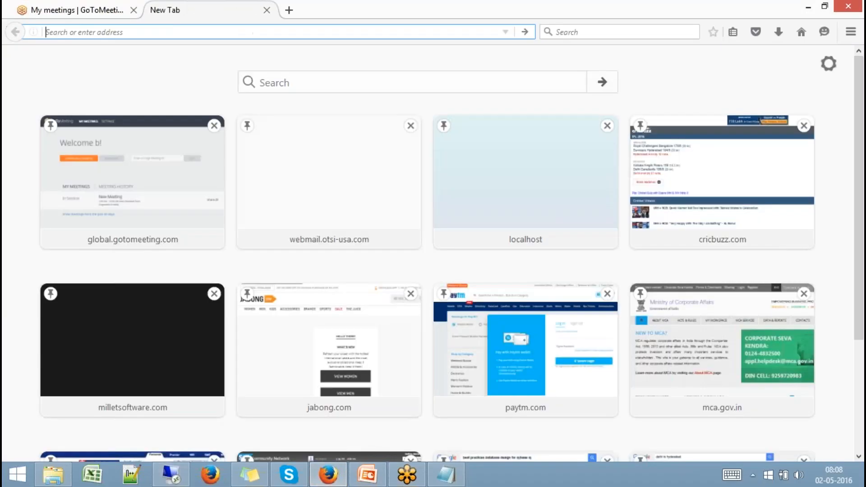
text(gm)
key(Return)
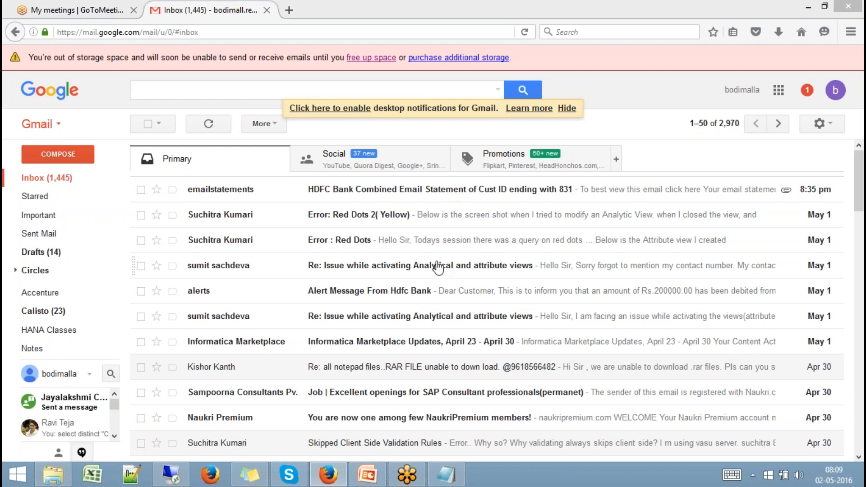
click(440, 266)
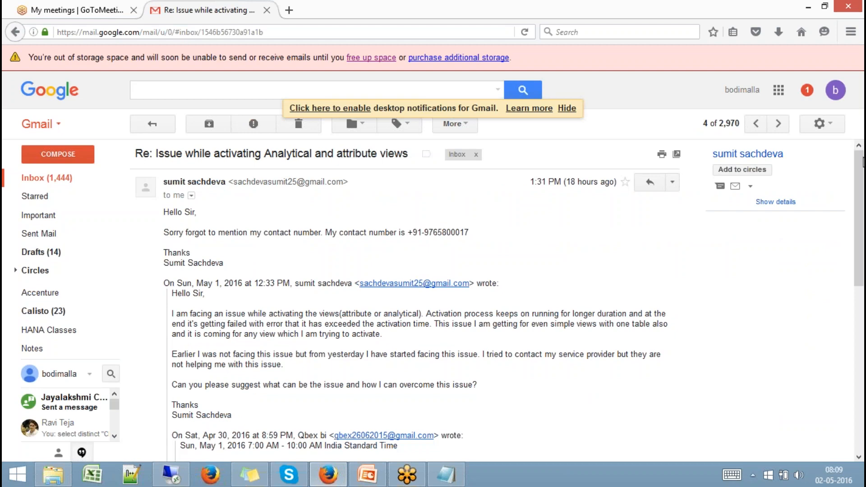
drag(862, 169, 863, 228)
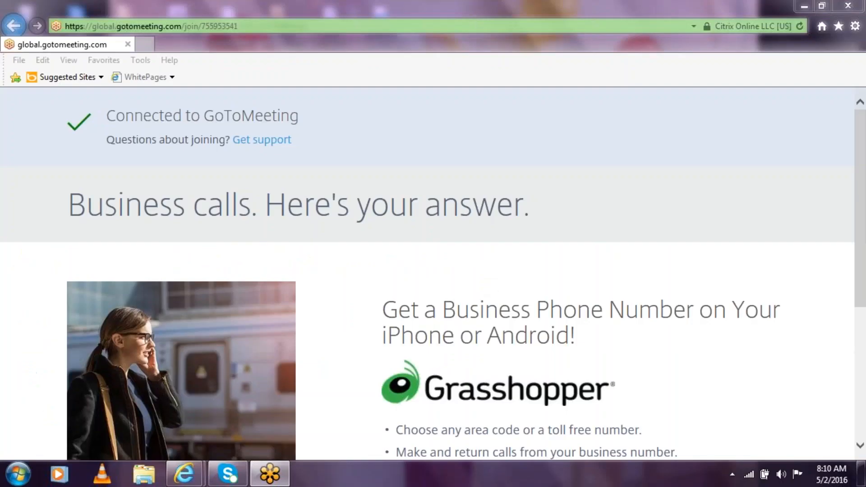
- On the other computer, launch Remote Desktop Connection with mstsc and connect to the remembered remote host using the saved credentials
key(super)
text(run)
key(Return)
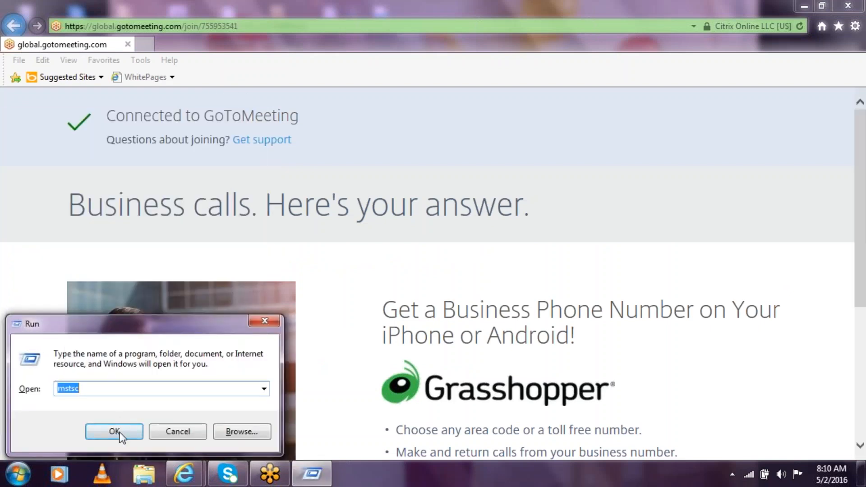
click(120, 432)
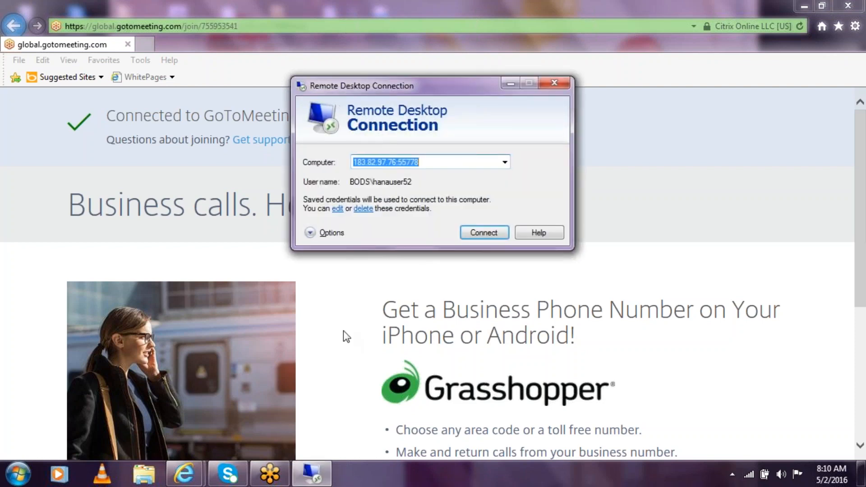
key(Return)
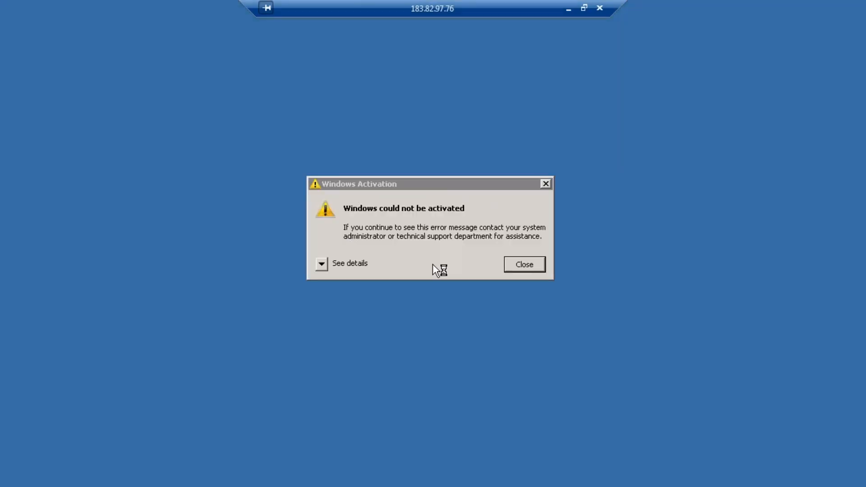
- Dismiss the Windows activation notice and launch SAP HANA Studio on the remote desktop
click(523, 266)
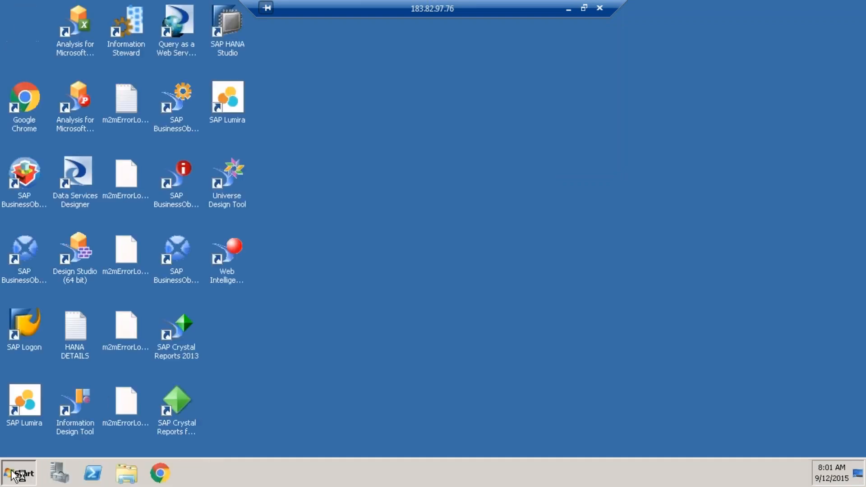
click(17, 474)
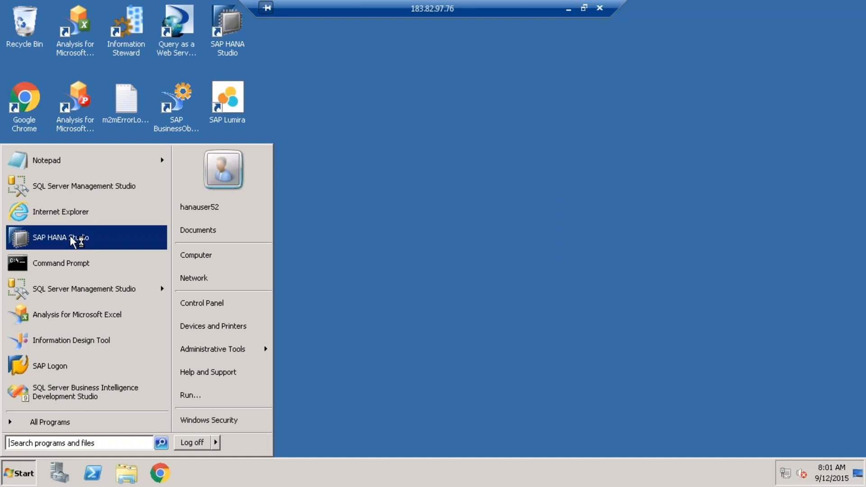
click(71, 238)
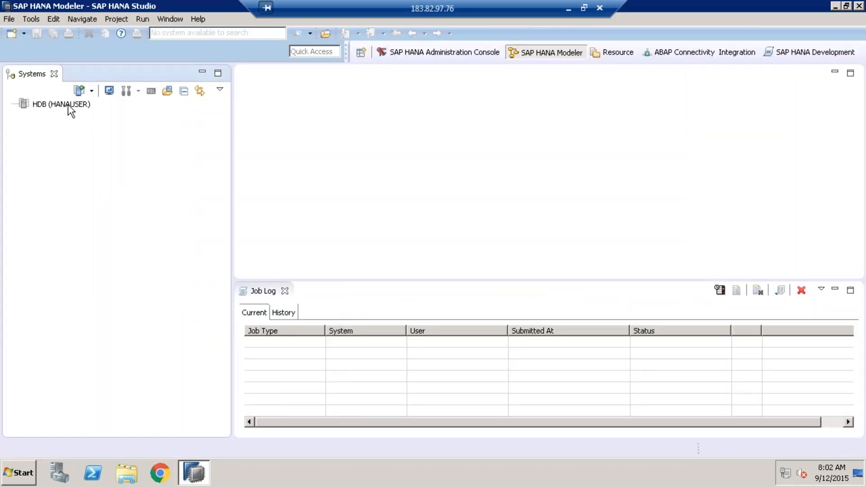
- Log on to the HDB system by entering the database user's password
click(70, 107)
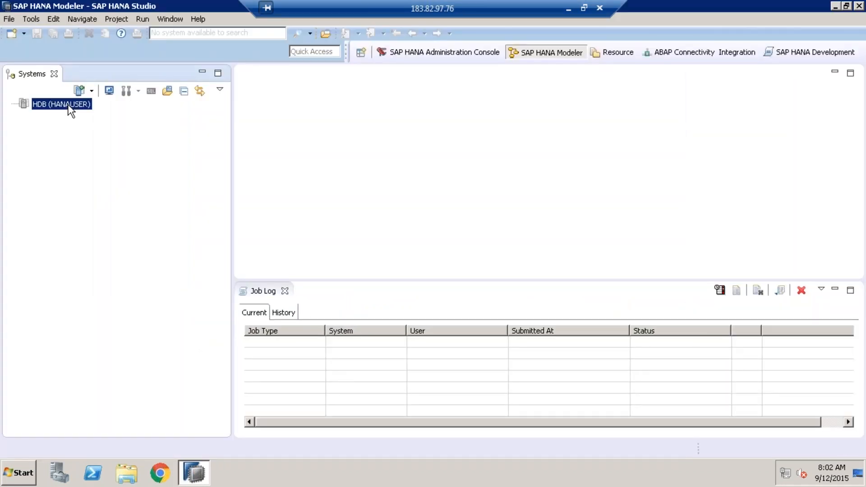
right_click(70, 108)
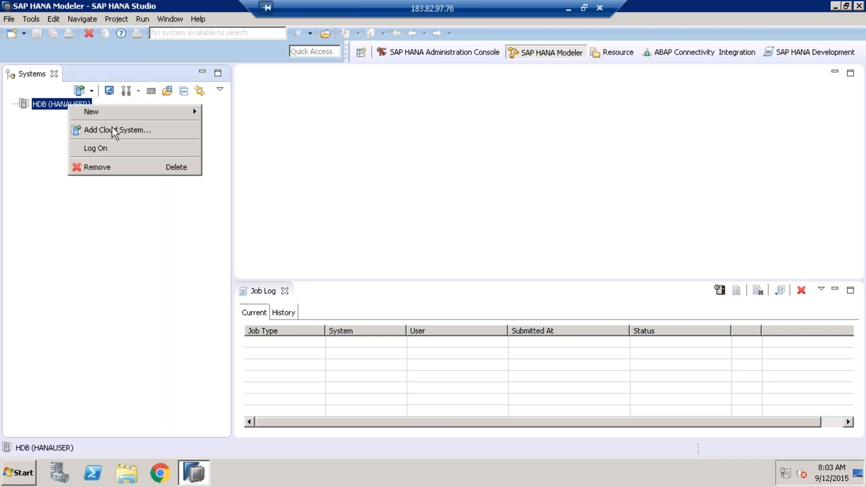
click(118, 149)
text(••••••••••)
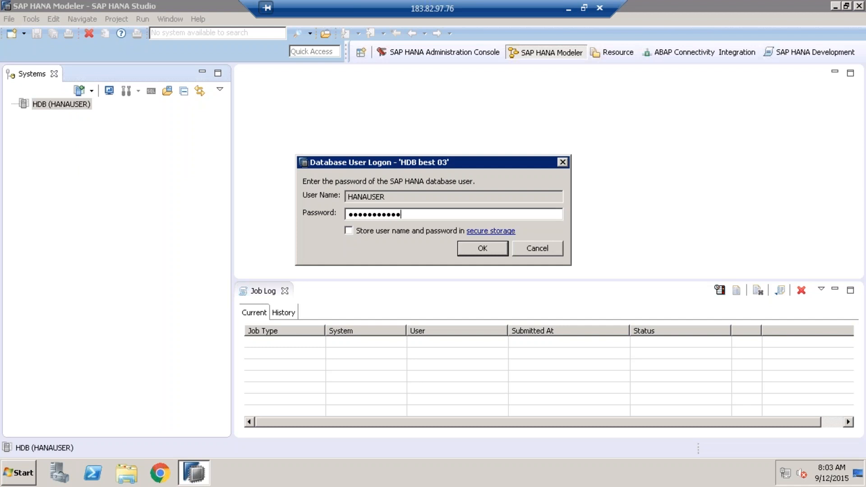
key(Return)
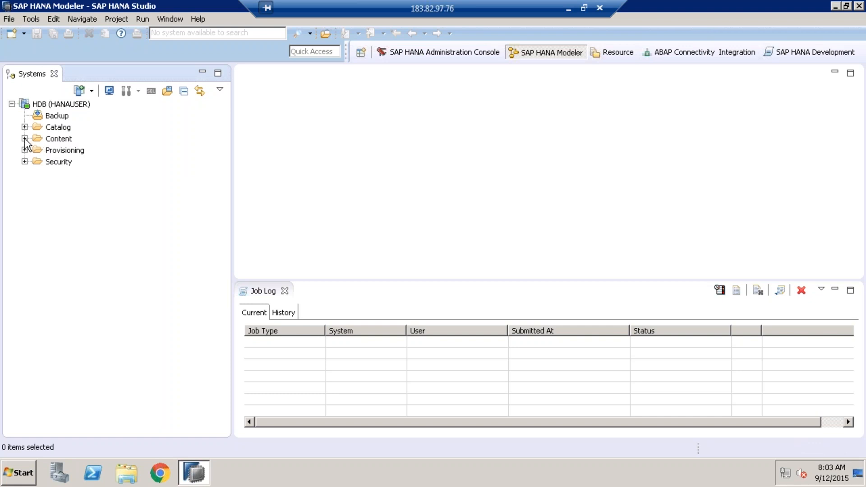
- Open MATERIAL_ATTRIBUTE_VIEW from the attribute views of the Sumitnew content package and validate the model
click(25, 139)
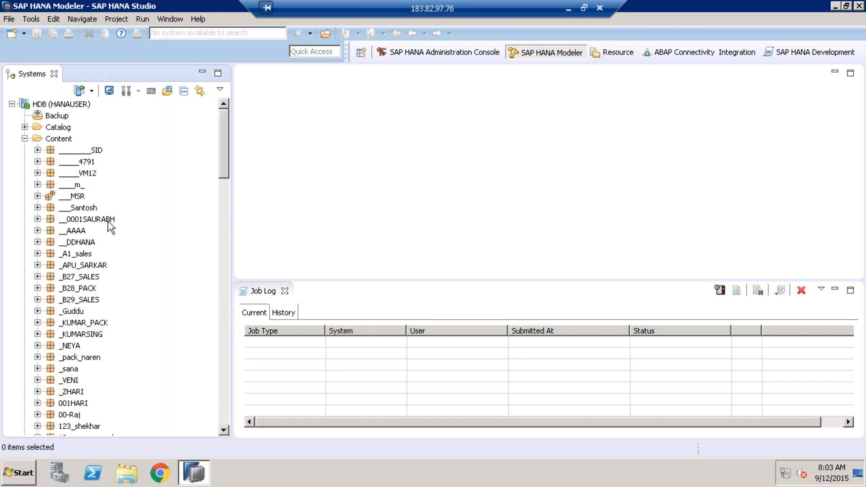
click(220, 343)
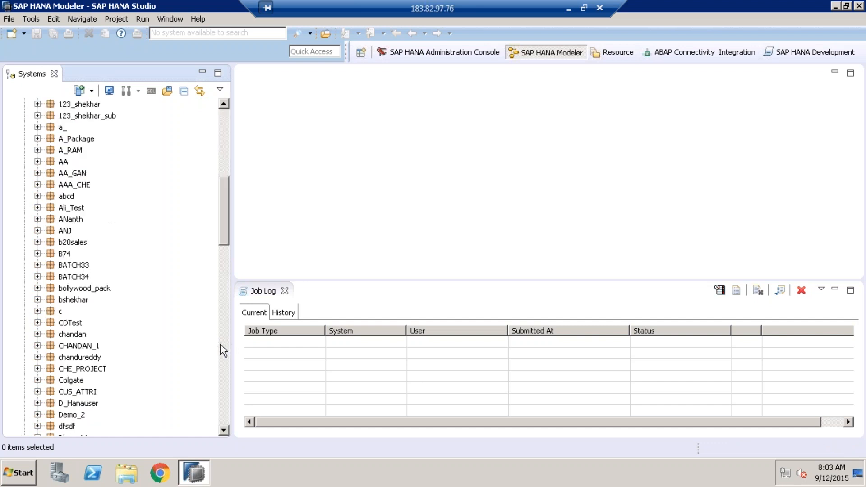
click(220, 344)
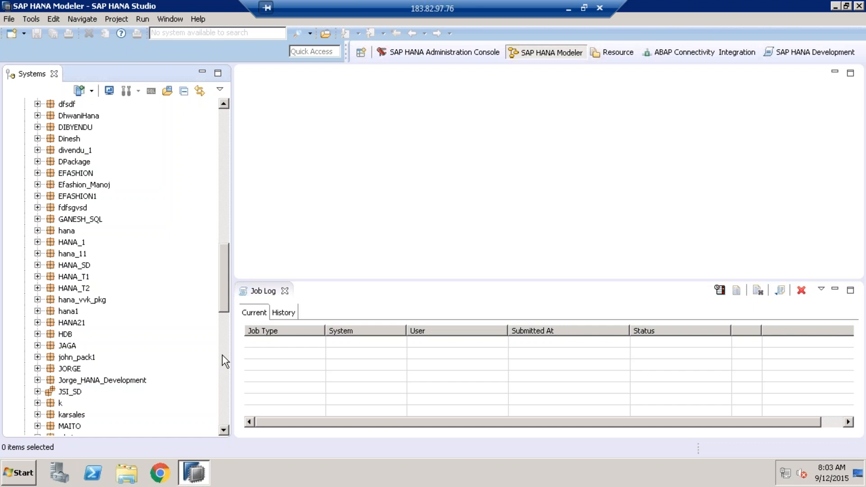
click(222, 355)
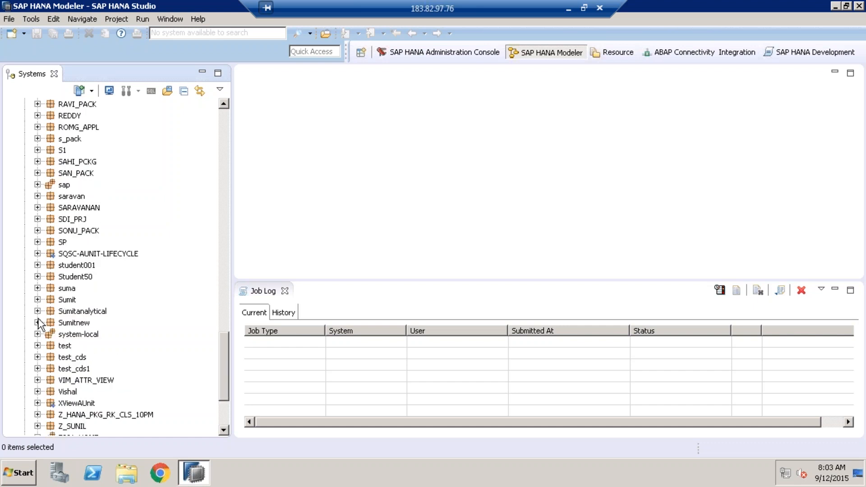
click(38, 323)
click(50, 334)
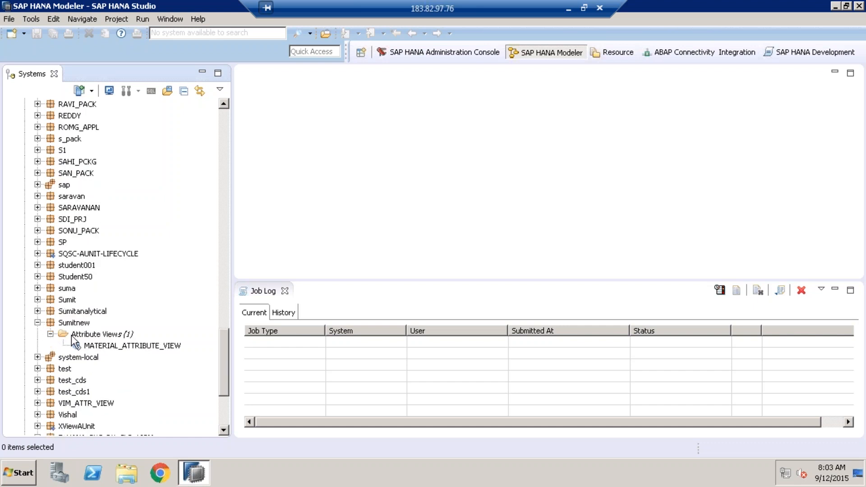
double_click(119, 346)
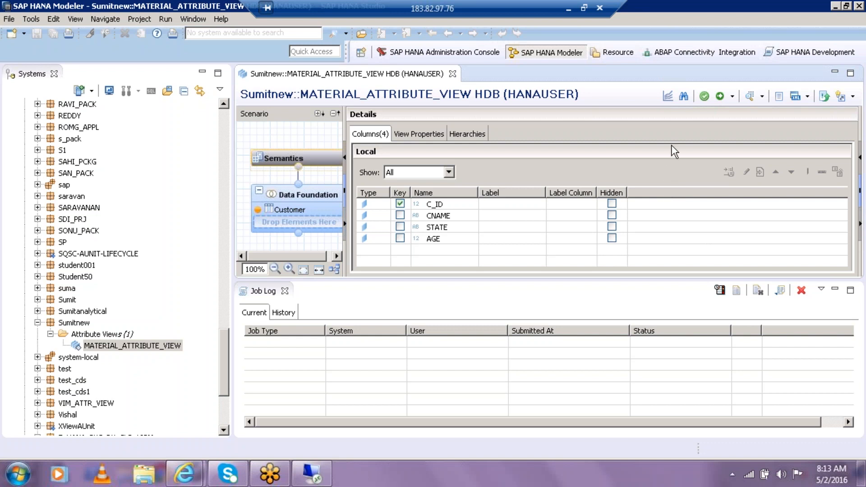
click(704, 97)
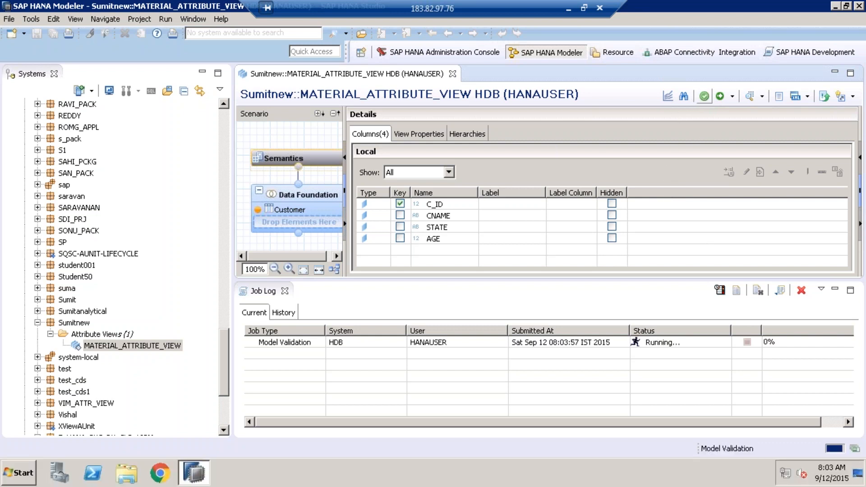